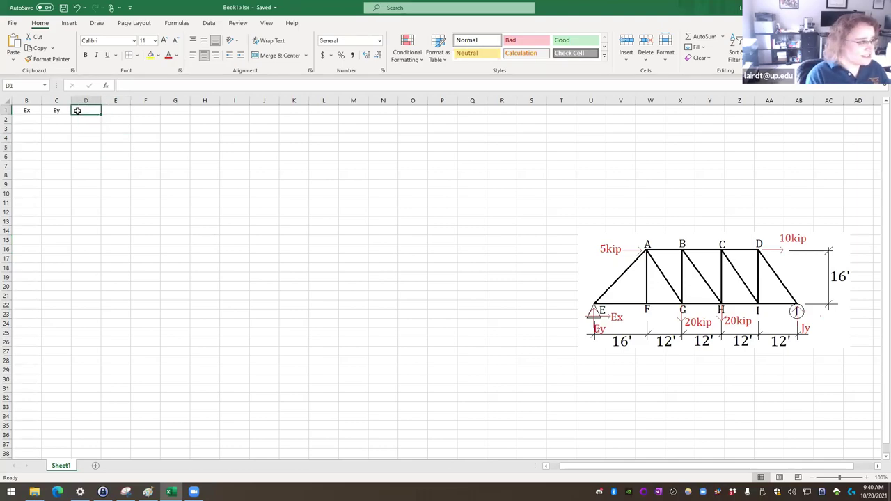
Step: Enter the reaction header Jy in cell D1
type("Jy")
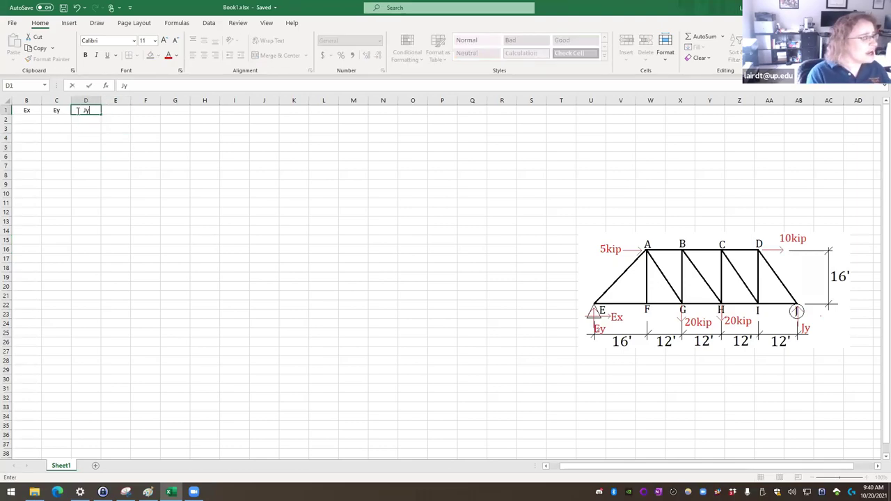
key("Return")
key("Left")
key("Left")
key("Left")
key("Right")
key("Right")
key("Right")
key("Left")
key("Left")
key("Left")
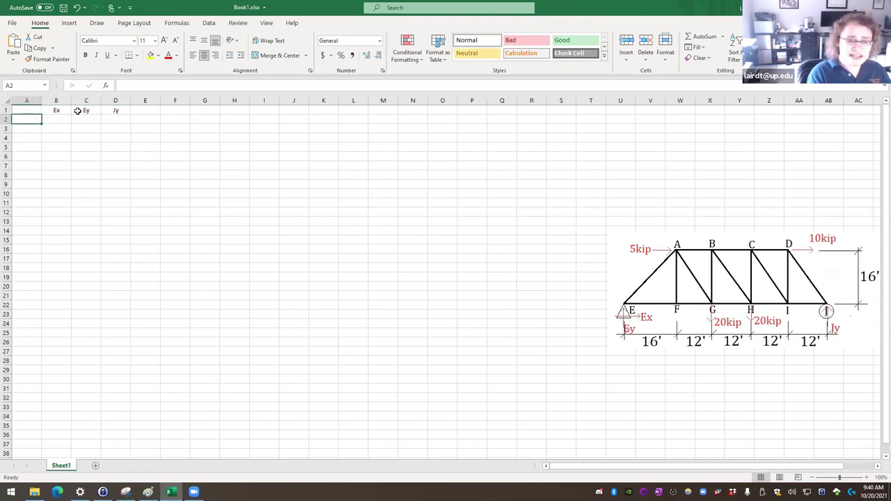
Step: Enter the top chord member headers Fab, Fbc and Fcd in cells E1 to G1
key("Up")
key("Right")
key("Right")
key("Right")
key("Right")
key("Left")
key("Left")
key("Left")
key("Right")
key("Right")
key("Right")
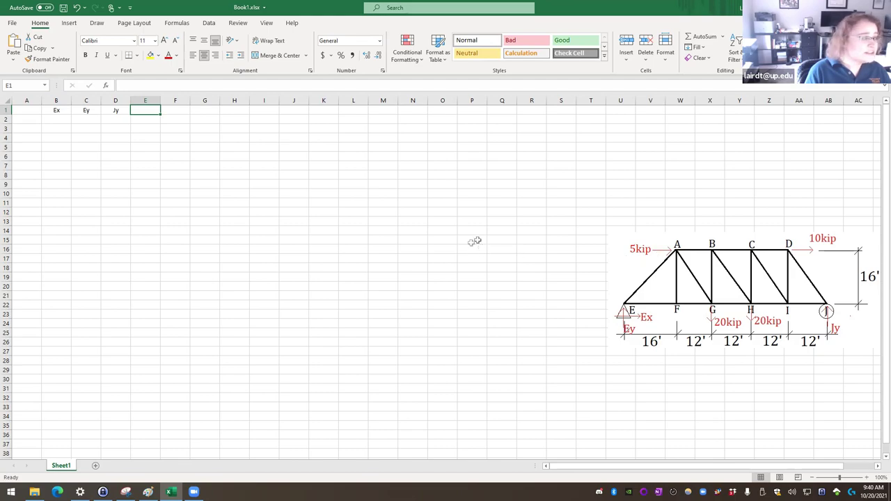
type("Fab")
key("Tab")
type("Fbc")
key("Tab")
type("Fc")
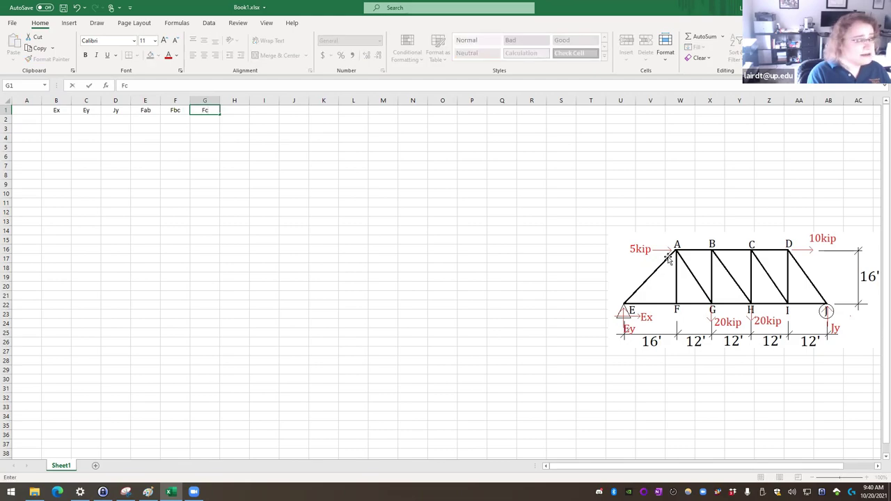
key("Tab")
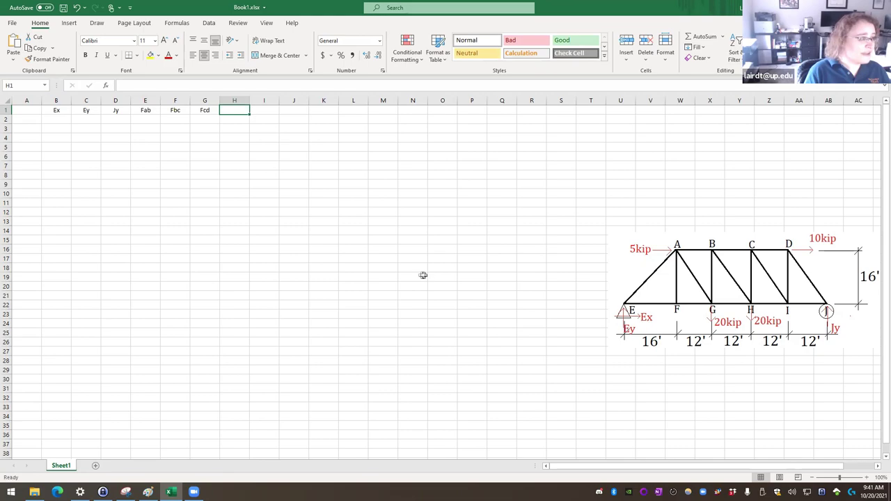
Step: Enter the member headers Fae, Faf and Fga in cells H1 to J1
type("Fae")
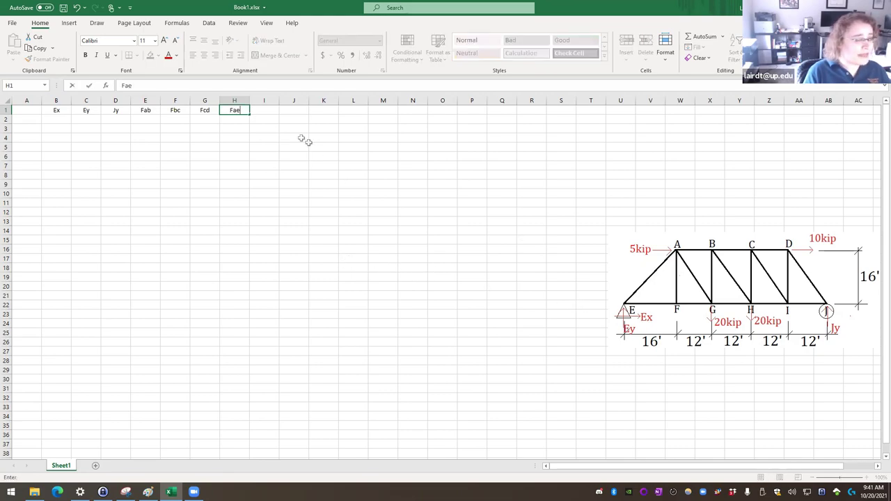
left_click(258, 110)
type("Fa")
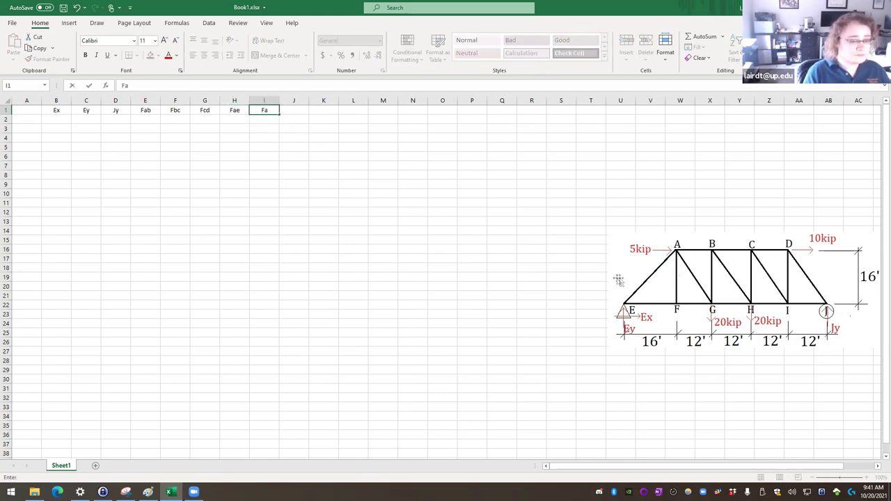
type("f")
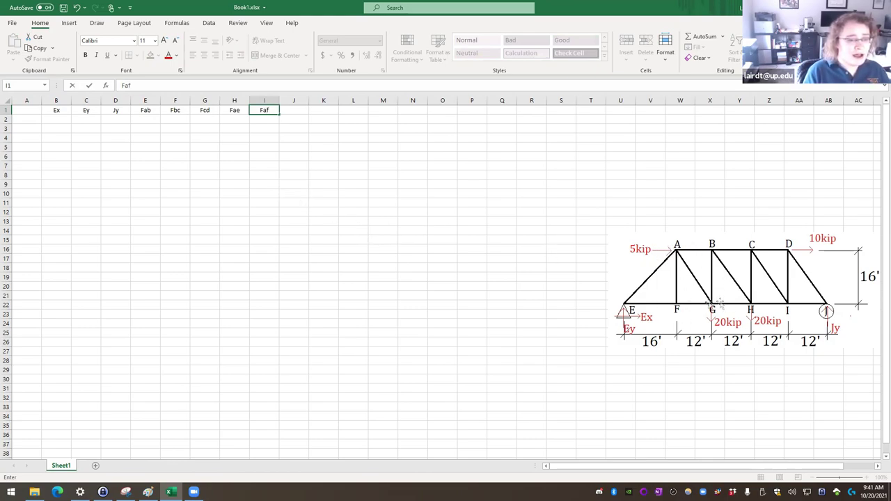
left_click(294, 113)
type("G")
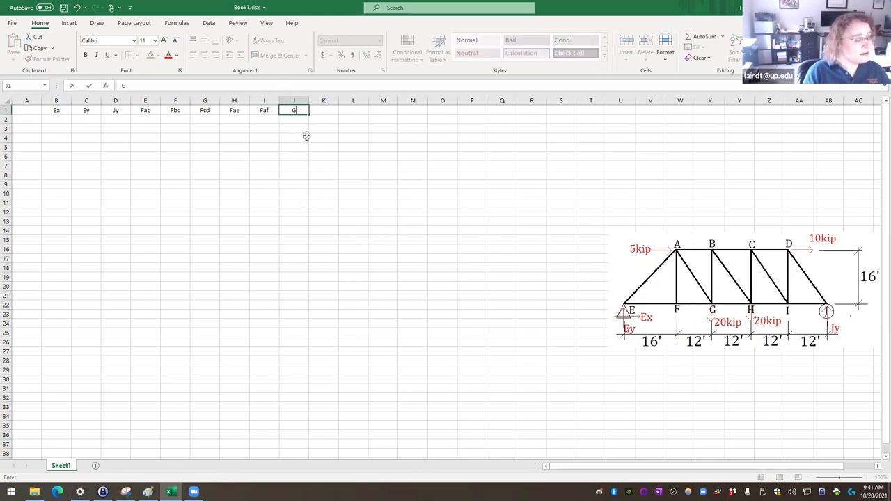
type("ga")
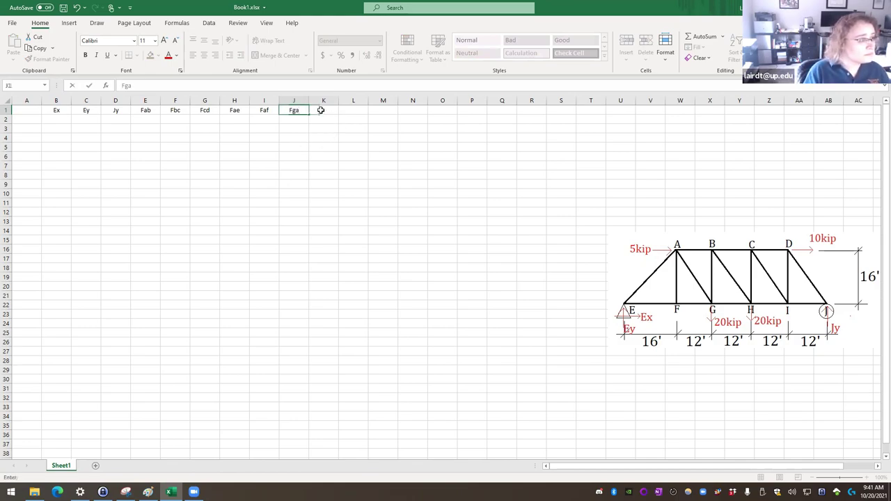
Step: Enter the member headers Fbg, Fbh and Fch in cells K1 to M1
left_click(325, 110)
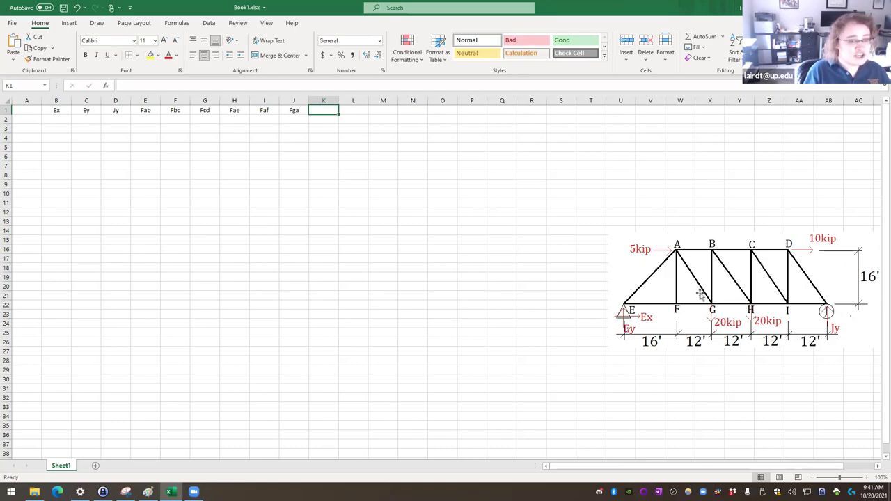
type("F")
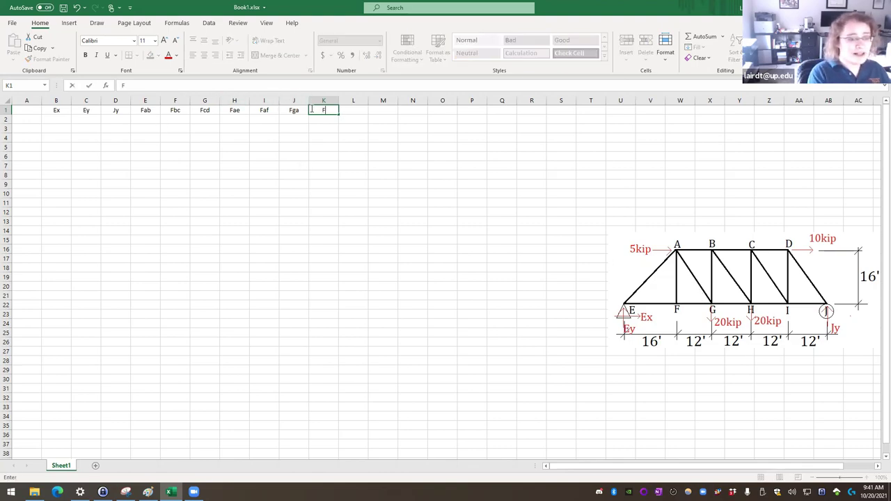
type("bG")
key("Tab")
type("F")
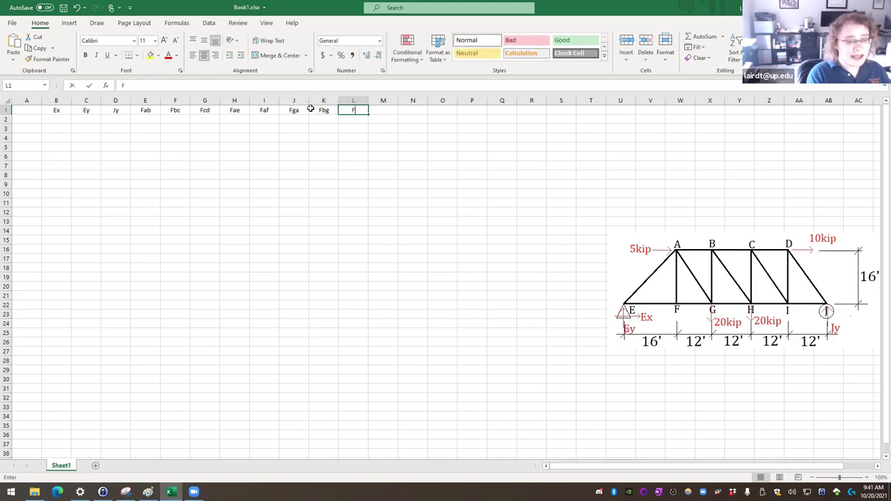
type("bh")
key("Tab")
type("F")
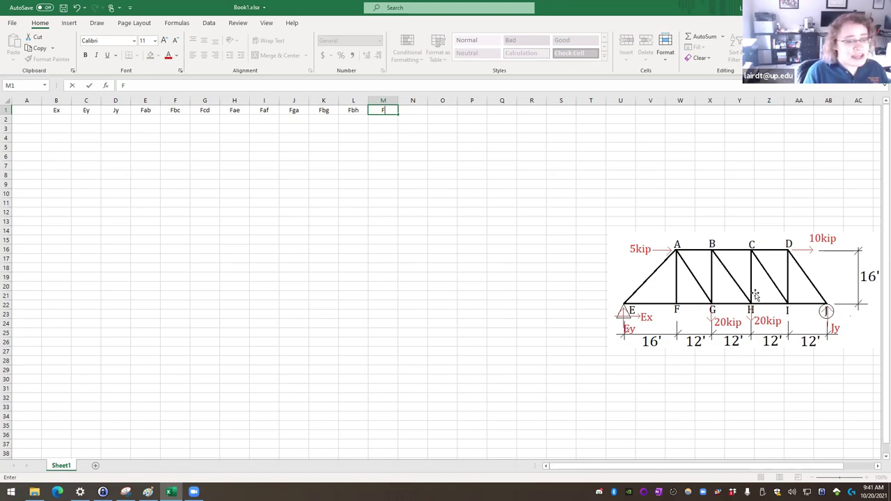
type("ch")
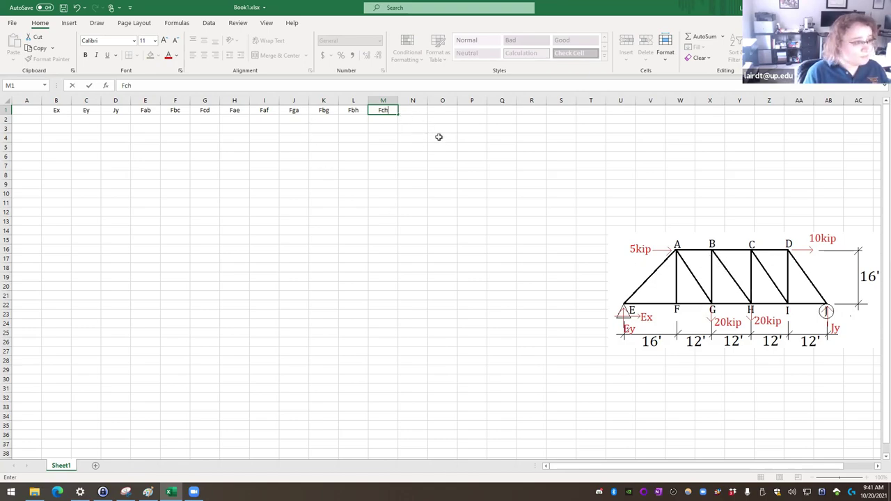
key("Tab")
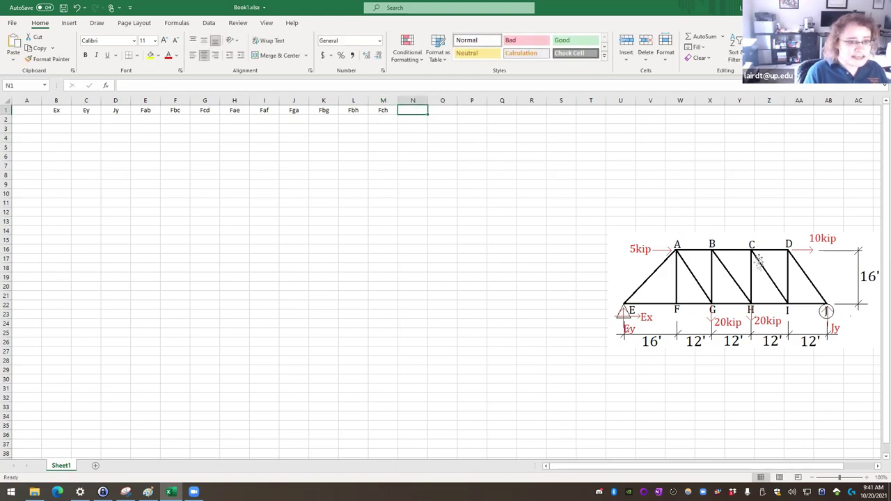
Step: Enter the member headers Fci, Fdi and Fdj in cells N1 to P1
type("Fci")
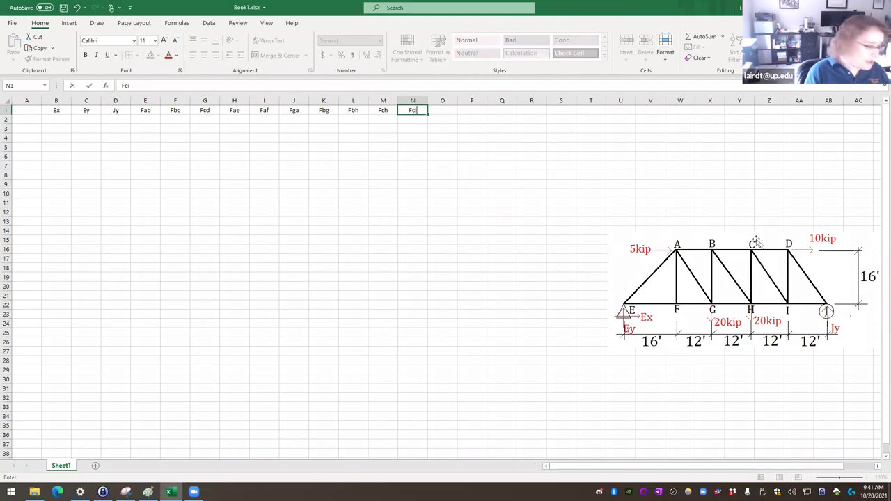
left_click(440, 111)
type("Fdi")
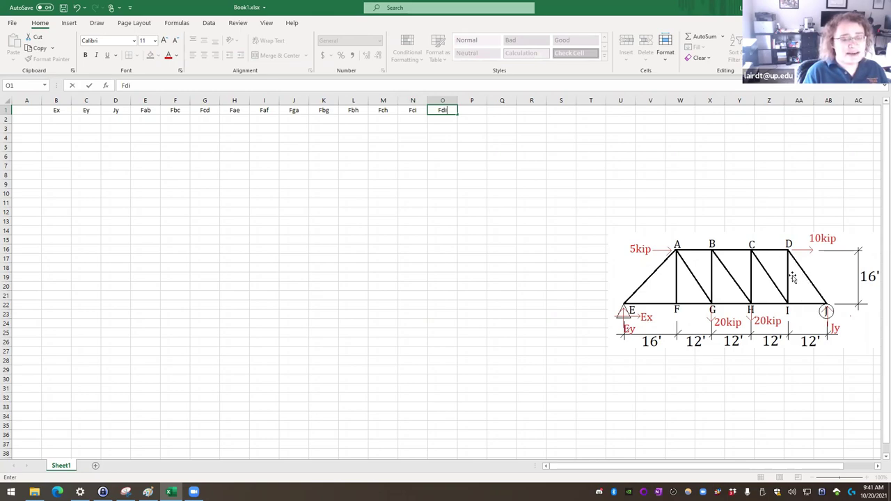
left_click(524, 146)
left_click(475, 111)
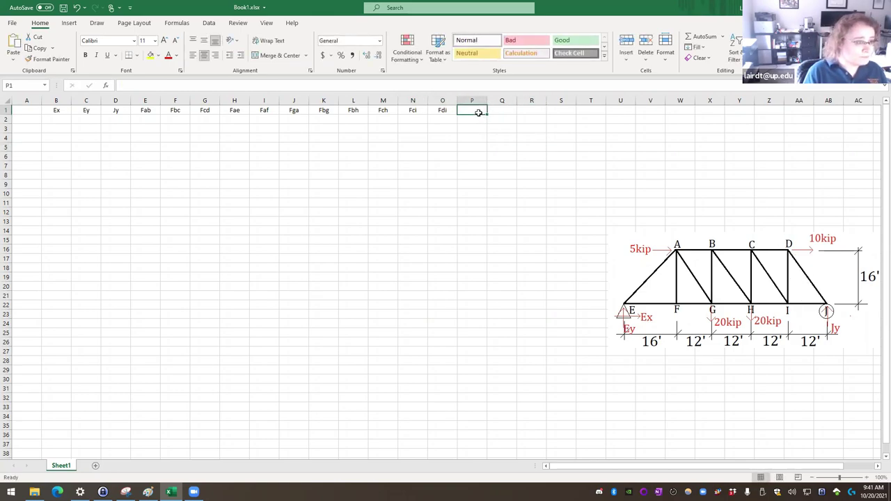
type("Fdj")
key("Tab")
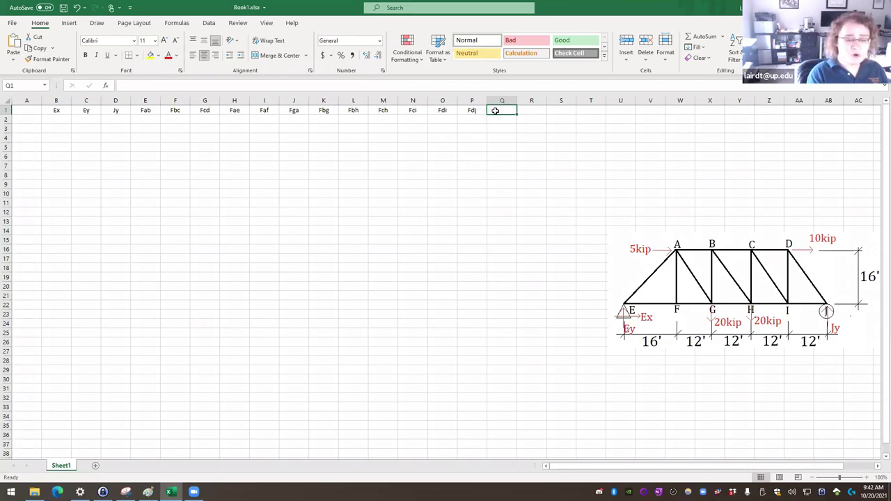
Step: Enter the bottom chord member headers Fef, Ffg and fgh in cells Q1 to S1
type("Fef")
key("Tab")
type("F")
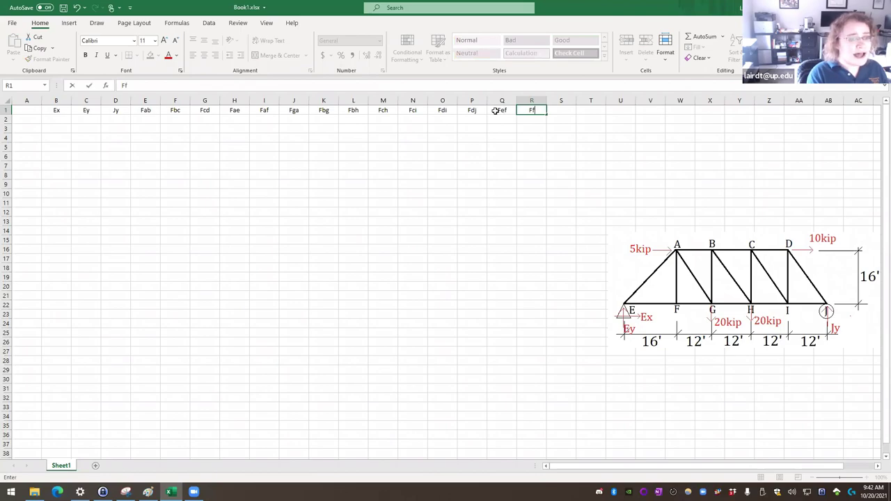
type("fg")
key("Tab")
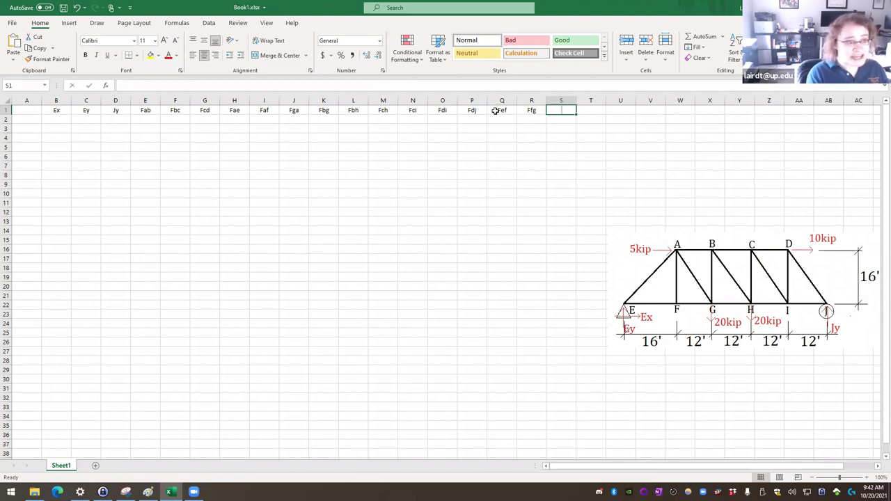
type("fgh")
key("Tab")
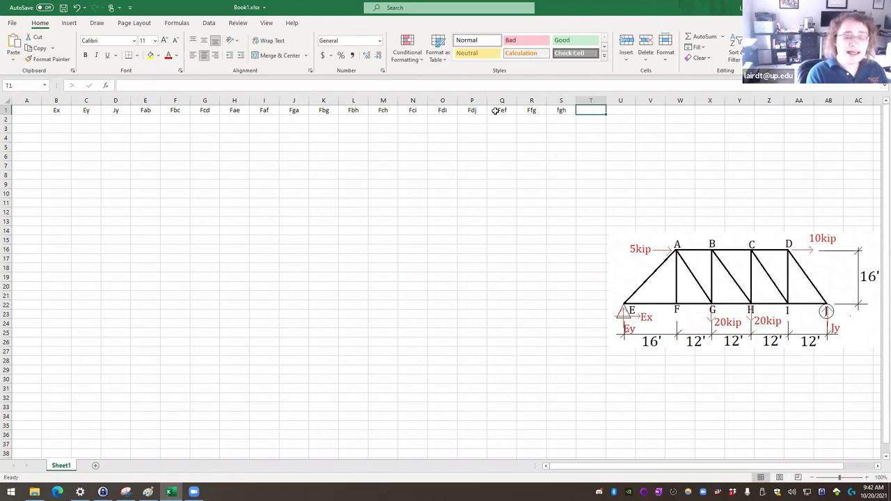
Step: Put F in cell T1 and capitalize the header in S1 to read Fgh
type("f")
key("Left")
key("Left")
key("Right")
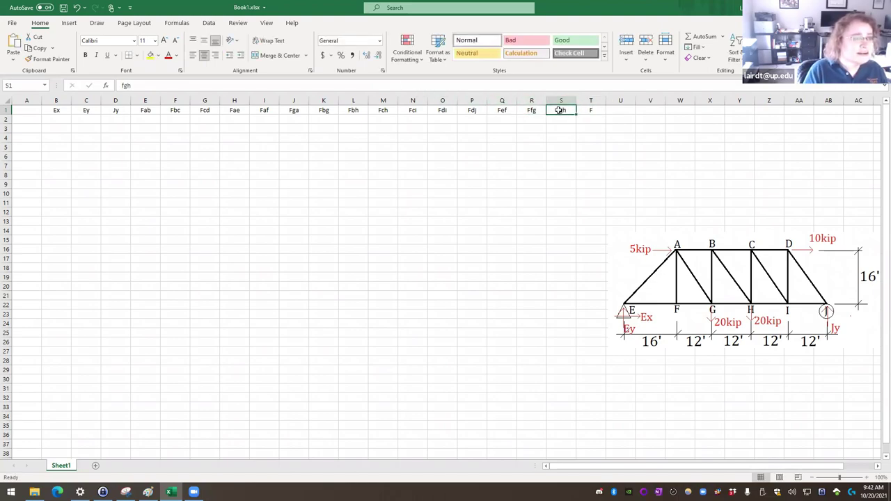
key("BackSpace")
type("F")
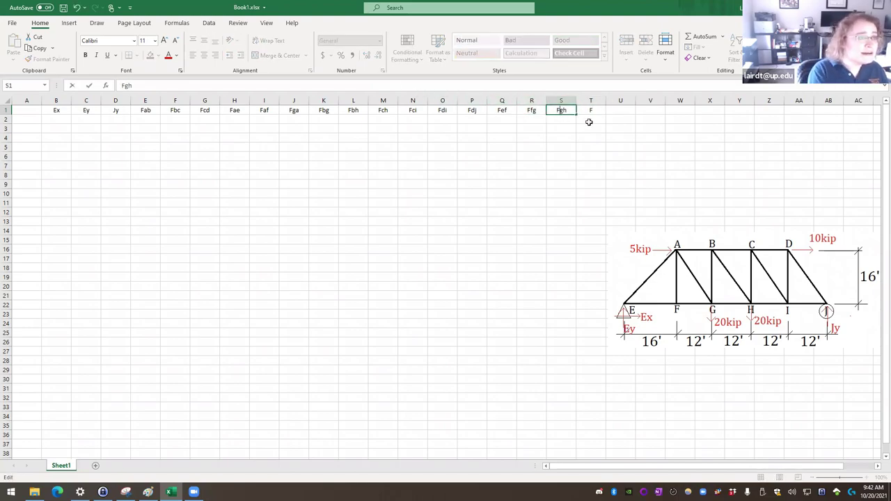
Step: Complete the header in T1 as Fhi and enter Fij in cell U1
left_click(596, 111)
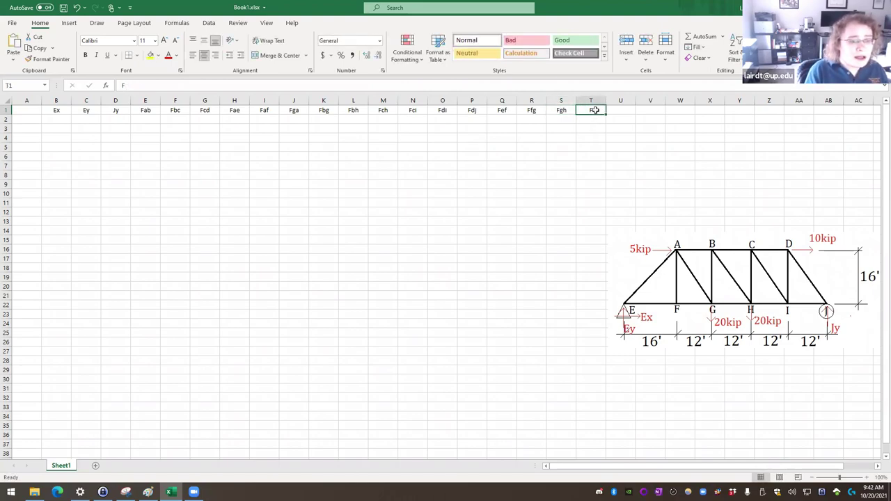
double_click(595, 110)
key("BackSpace")
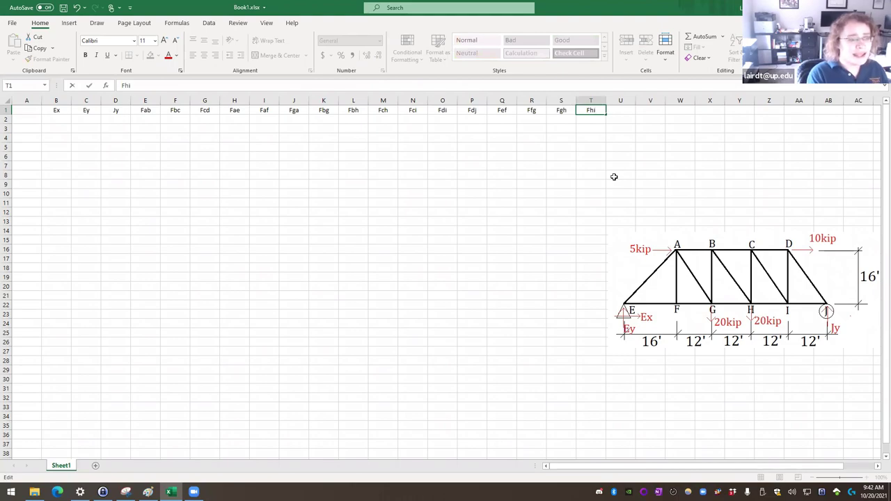
key("Tab")
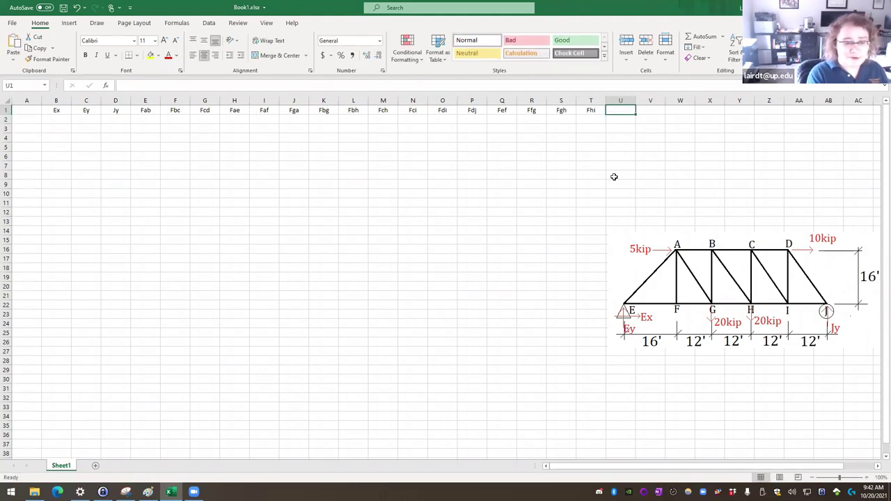
type("F")
left_click(516, 139)
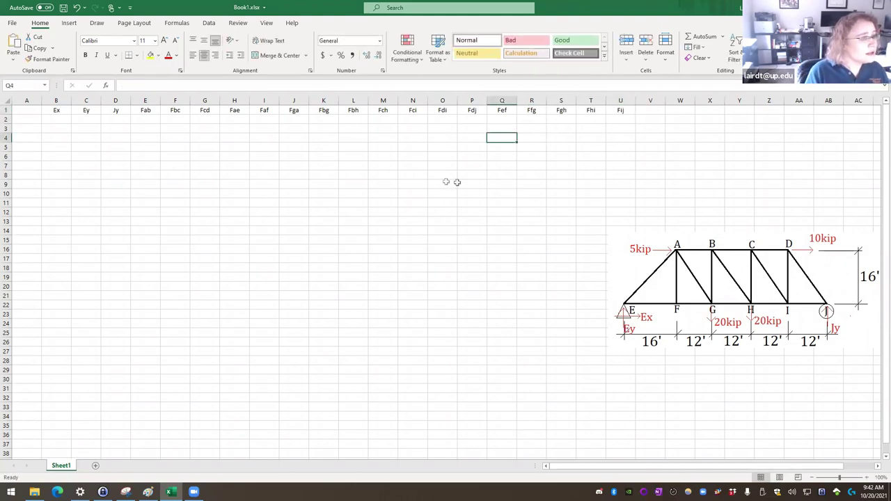
Step: Move the truss picture to the right so its left edge starts at column W
left_click_drag(599, 165, 599, 156)
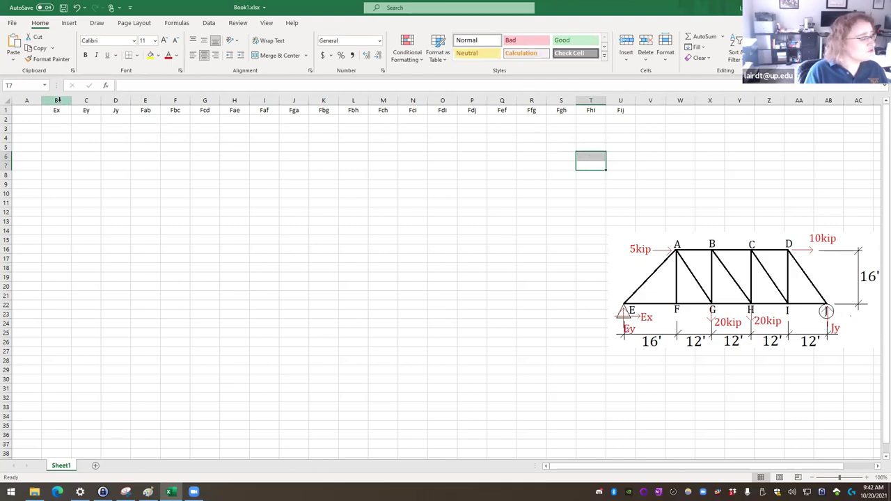
left_click(484, 160)
left_click(677, 277)
left_click_drag(678, 276, 706, 275)
left_click(472, 248)
left_click(19, 119)
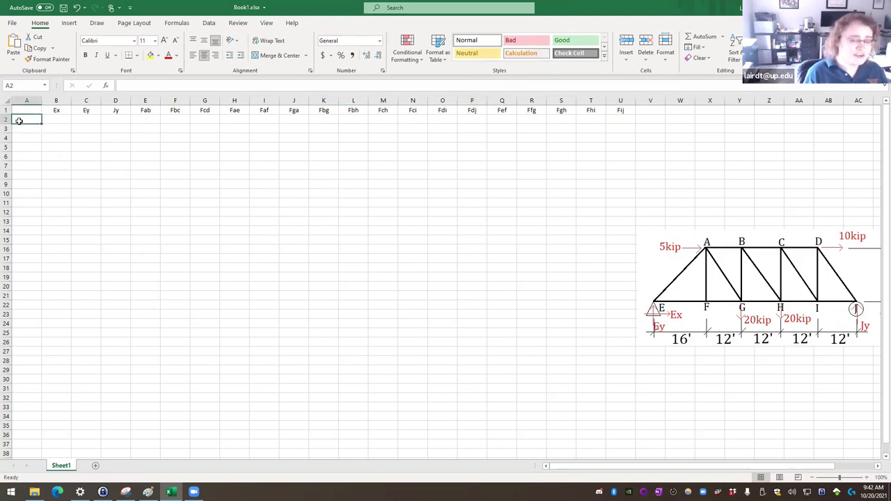
left_click_drag(683, 300, 712, 294)
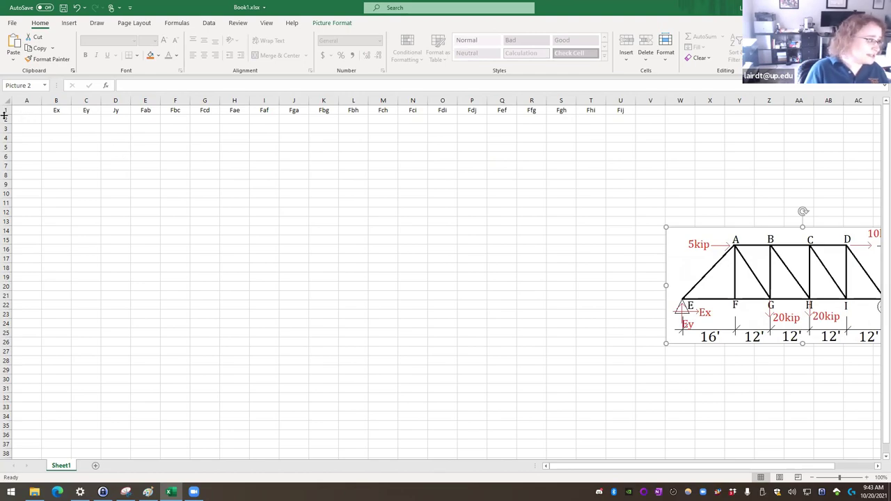
Step: Enter the row labels Ax in cell A2 and Ay in cell A3
left_click(24, 122)
type("Ax")
key("Return")
type("Ax")
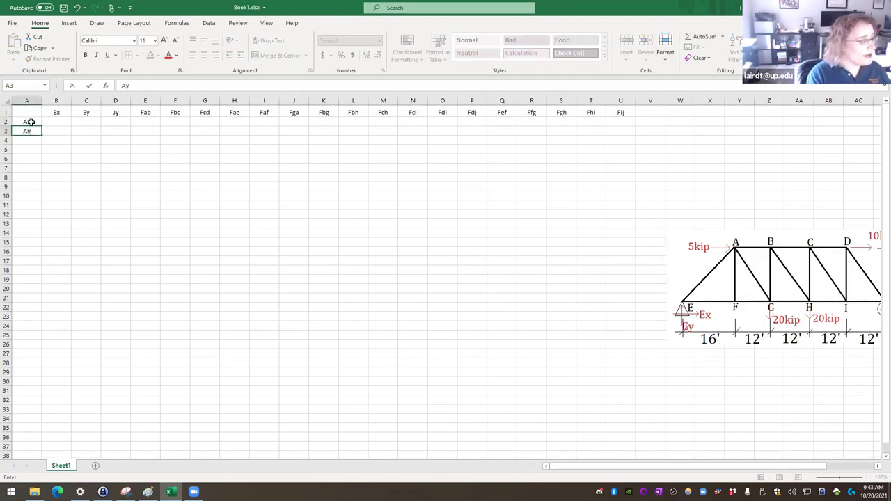
Step: Clear the Ax label from cell A2 and keep the cell open for editing
left_click(30, 122)
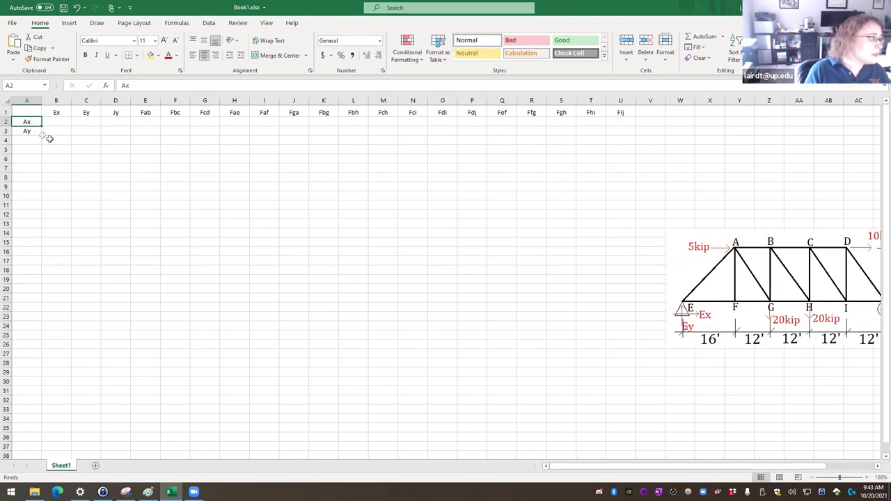
double_click(28, 123)
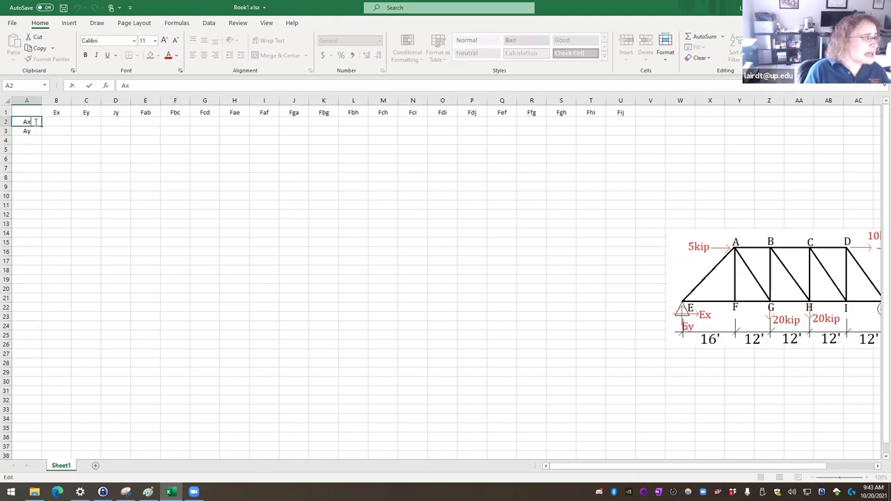
key("BackSpace")
key("BackSpace")
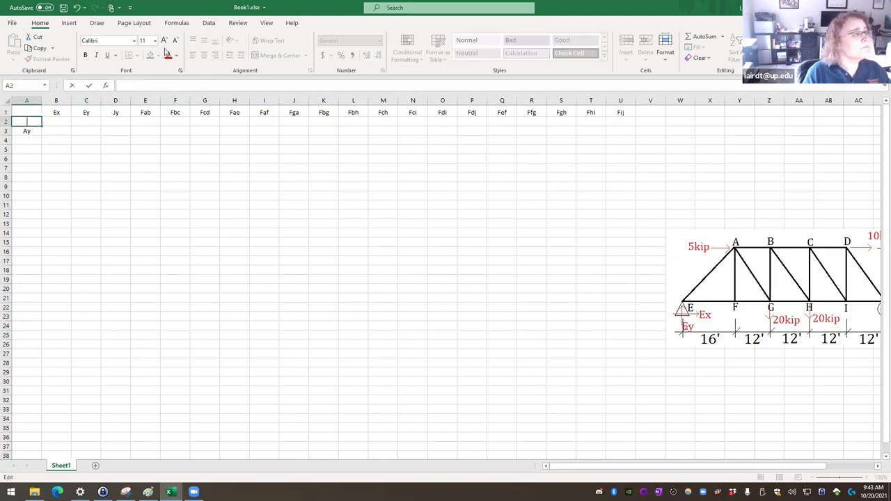
Step: Look through the Greek and Coptic subset of the symbol list for a sigma character
left_click(69, 23)
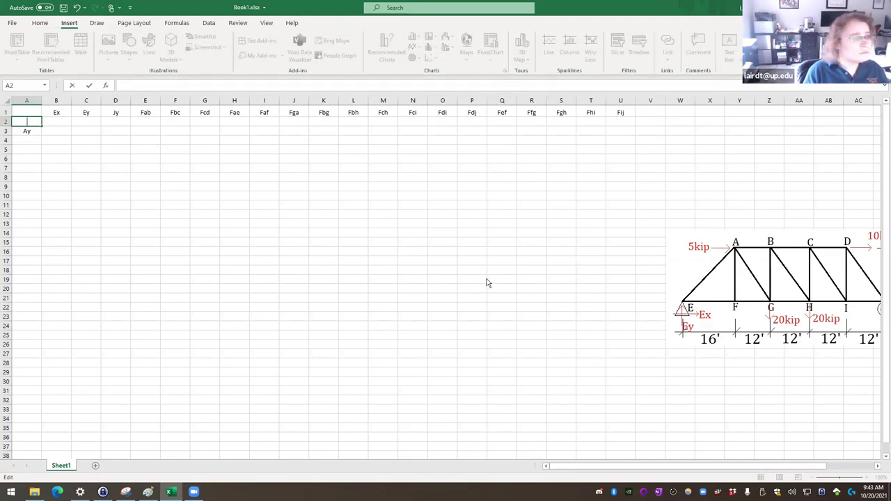
left_click(282, 211)
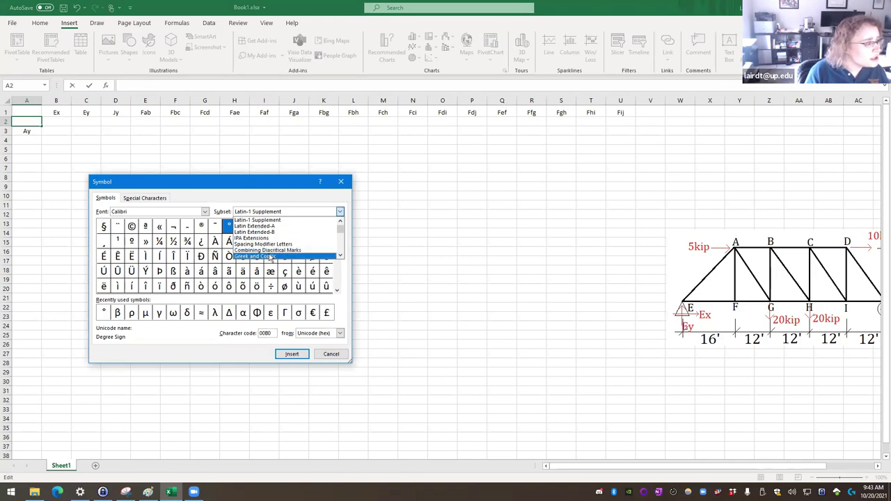
left_click(265, 256)
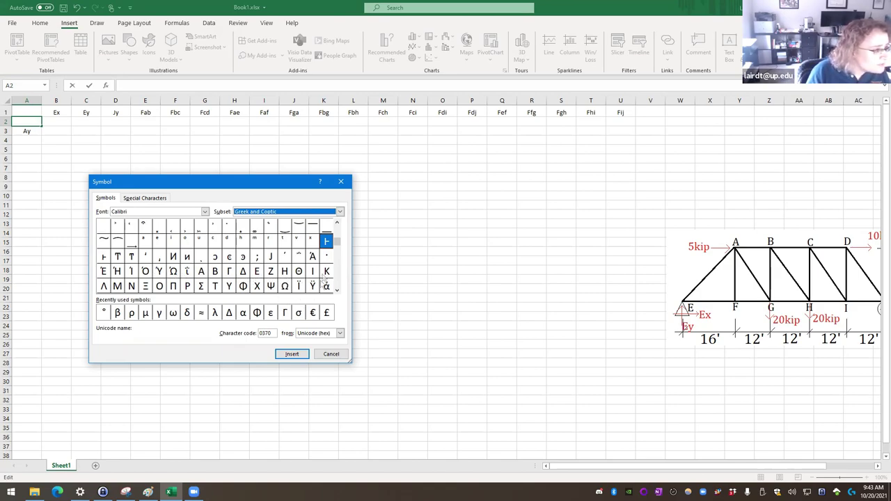
left_click(338, 290)
left_click(337, 290)
left_click(337, 291)
left_click(337, 290)
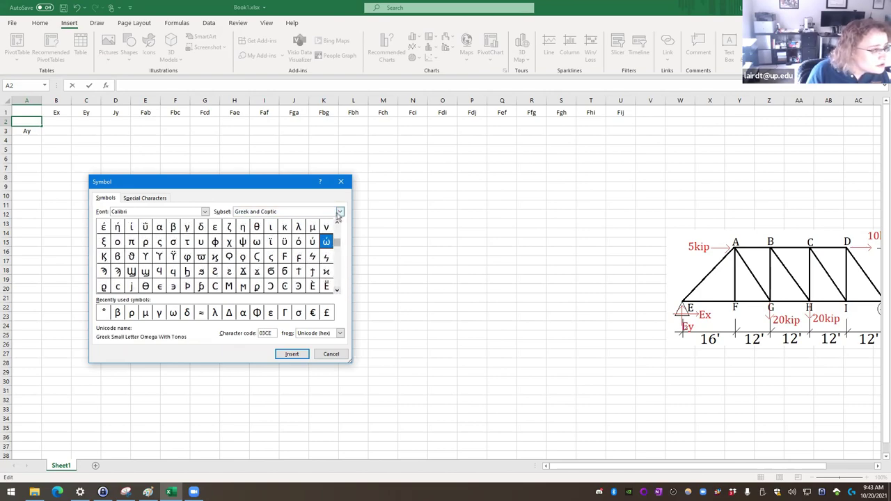
left_click(337, 291)
left_click(337, 290)
left_click(337, 223)
left_click(337, 223)
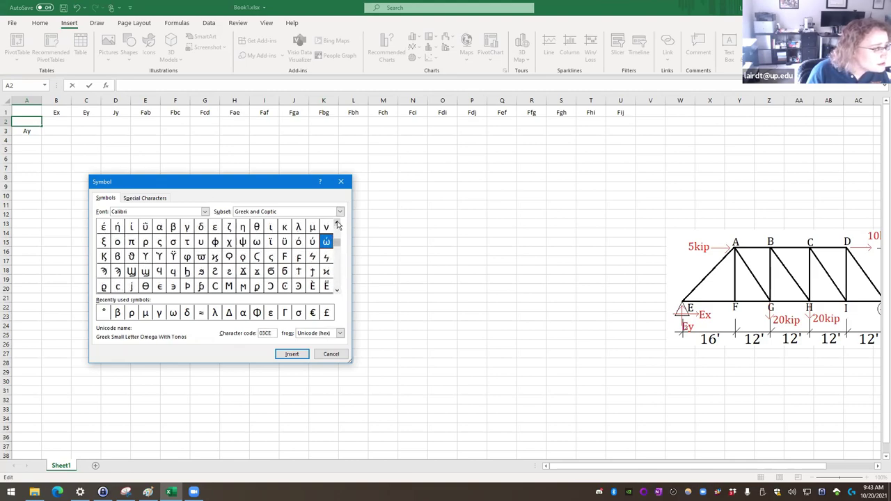
left_click(337, 224)
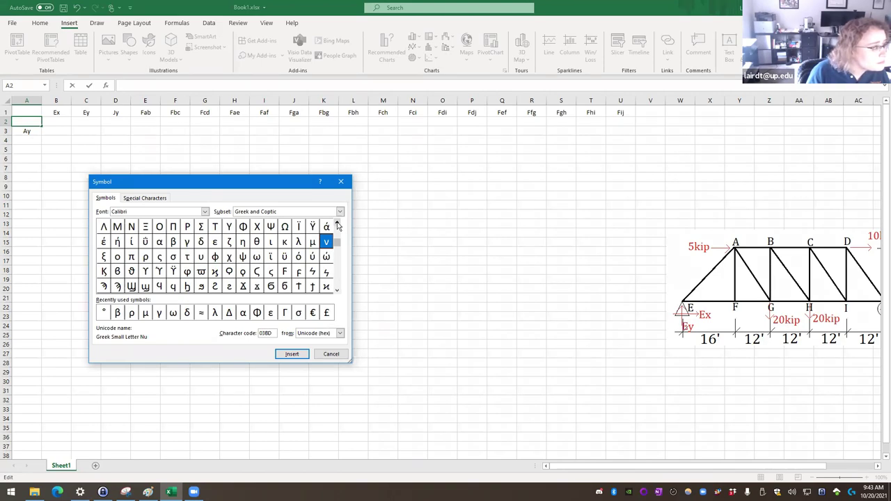
left_click(147, 230)
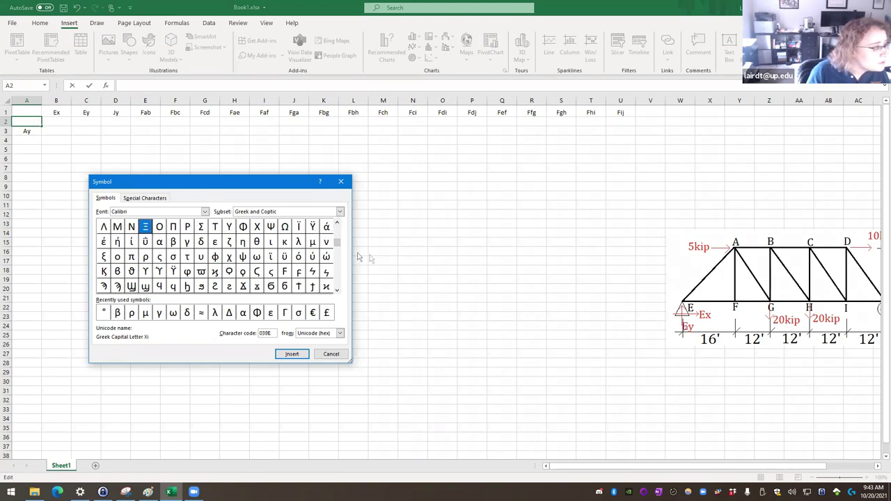
left_click(337, 223)
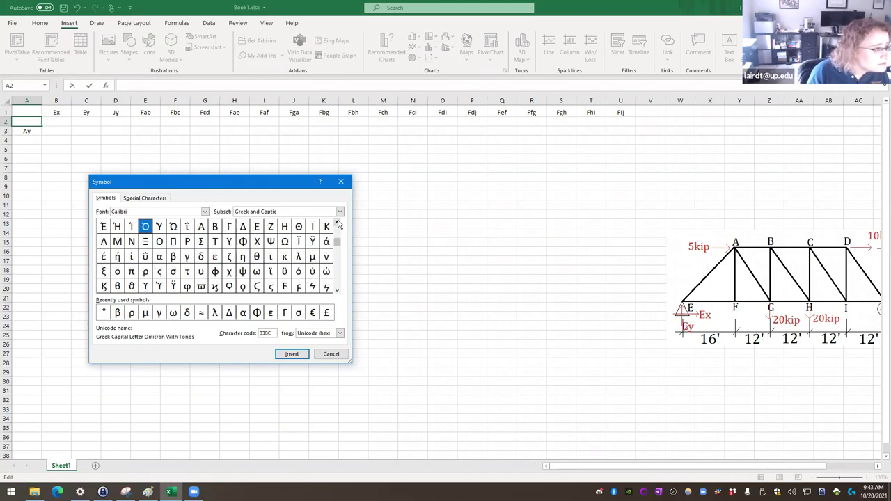
left_click(338, 223)
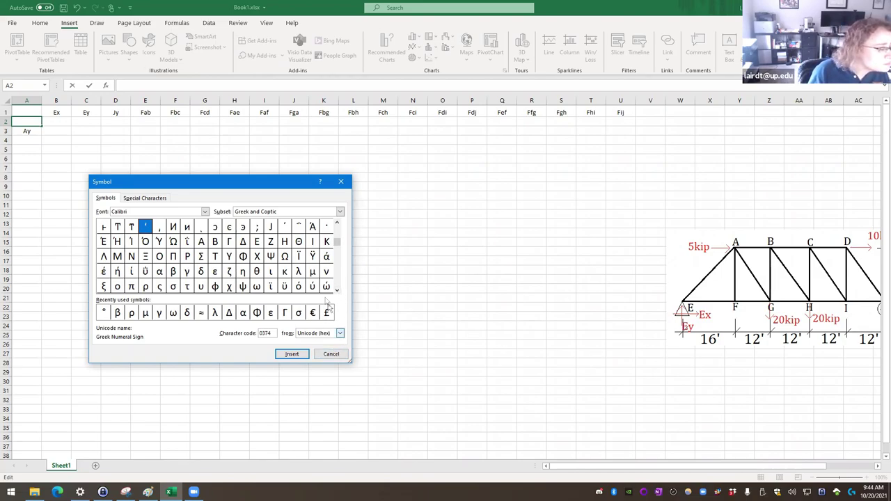
Step: Switch to Firefox and open google.com
left_click(10, 486)
type("fir")
key("Return")
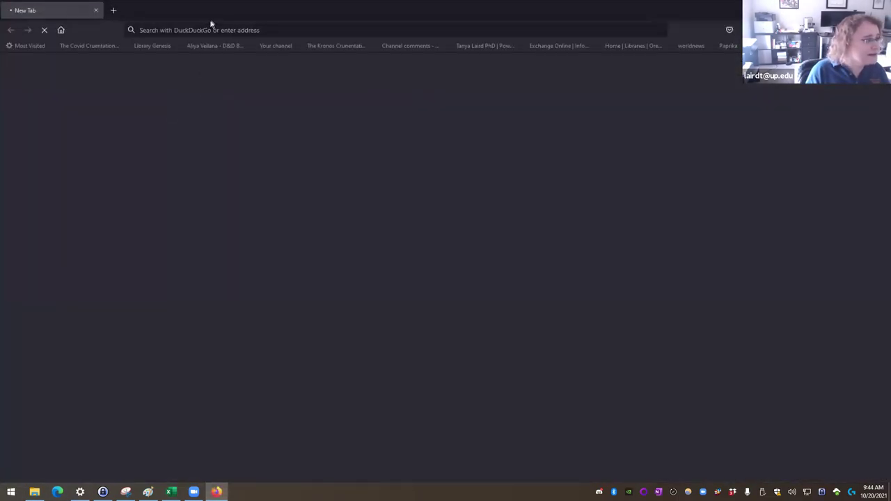
left_click(211, 30)
type("google.com/")
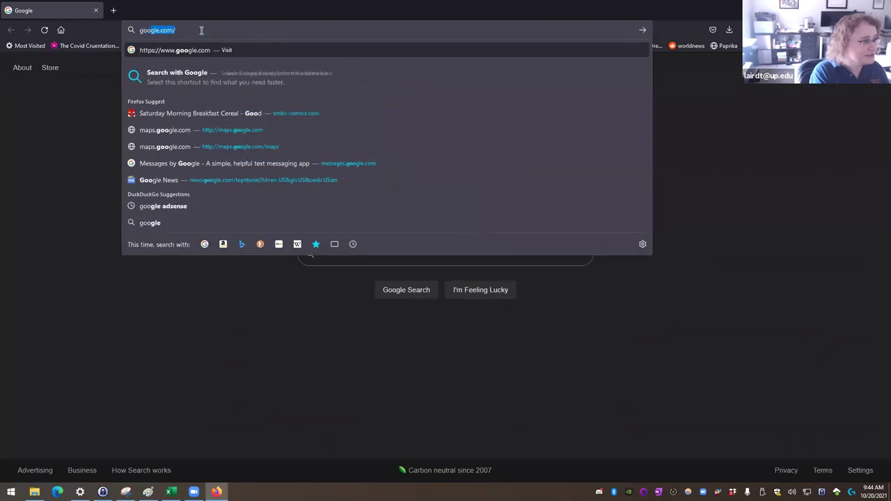
key("Return")
Step: Search for "sigma letter" and copy the capital sigma character from the results
type("siu")
key("BackSpace")
type("gm")
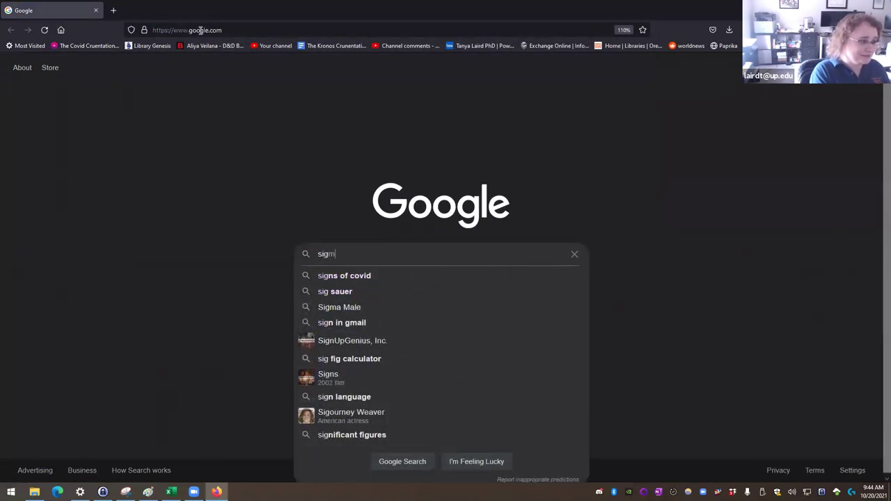
type("a letter")
key("Return")
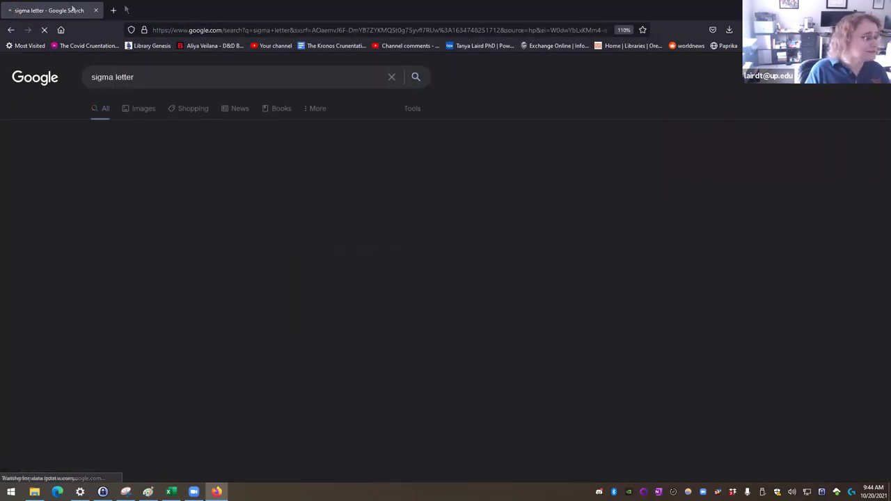
left_click(136, 164)
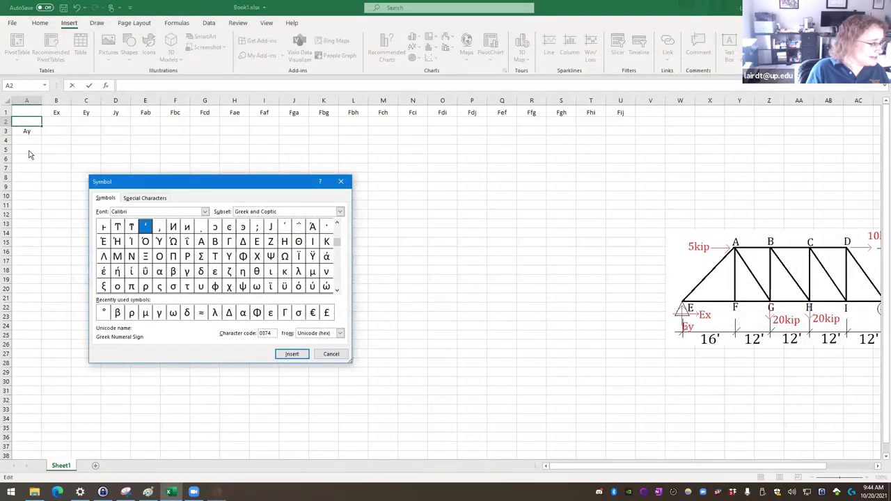
Step: Back in Excel, dismiss the symbol list, enter ΣAx in cell A2 and copy that label into cell A3
left_click(330, 353)
type("Σ")
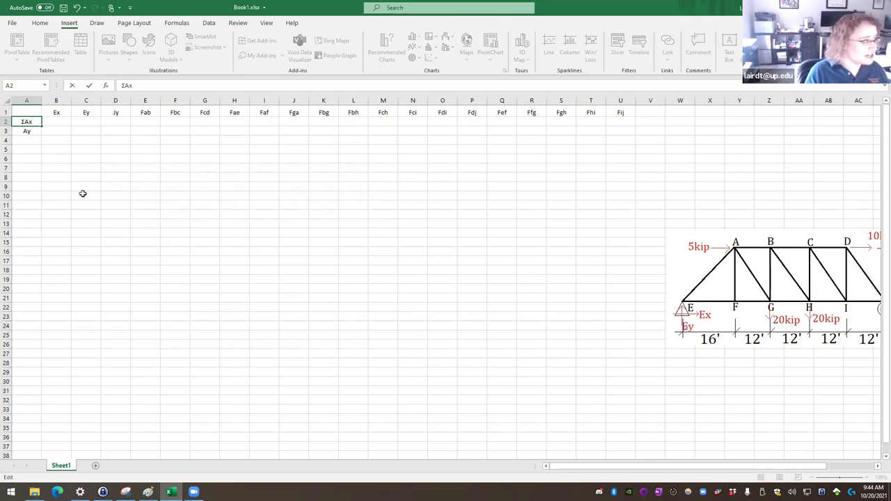
left_click(56, 187)
left_click(27, 122)
key("ctrl+c")
left_click(32, 130)
key("ctrl+v")
Step: Capitalize the A in cell A2 to read ΣAx and change cell A3 to ΣAy
left_click(26, 122)
double_click(27, 122)
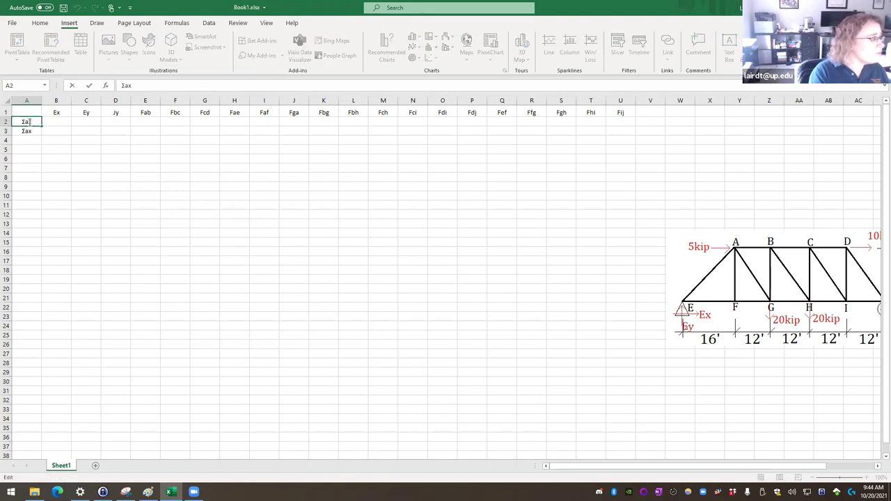
left_click(26, 131)
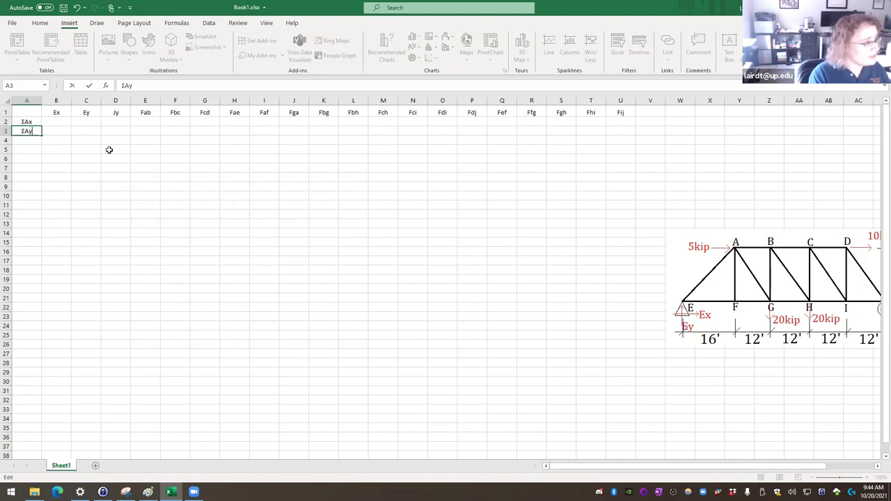
key("Return")
Step: Format all of column A with the Text number category
right_click(25, 101)
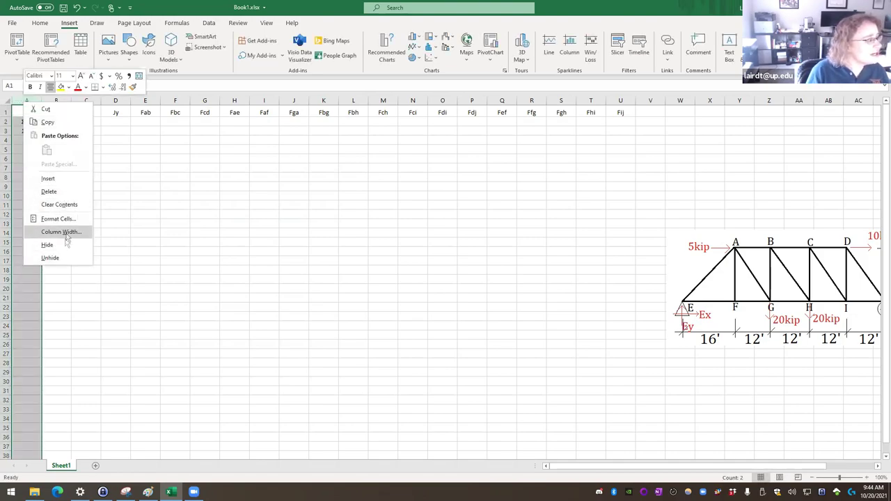
left_click(22, 120)
left_click(24, 112)
scroll(22, 404, "down", 2)
left_click(24, 397, "shift")
right_click(24, 395)
left_click(69, 294)
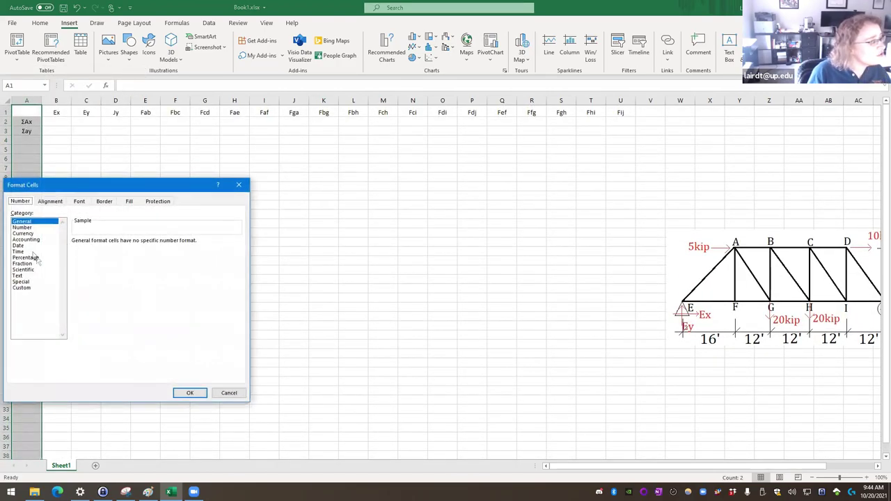
left_click(26, 276)
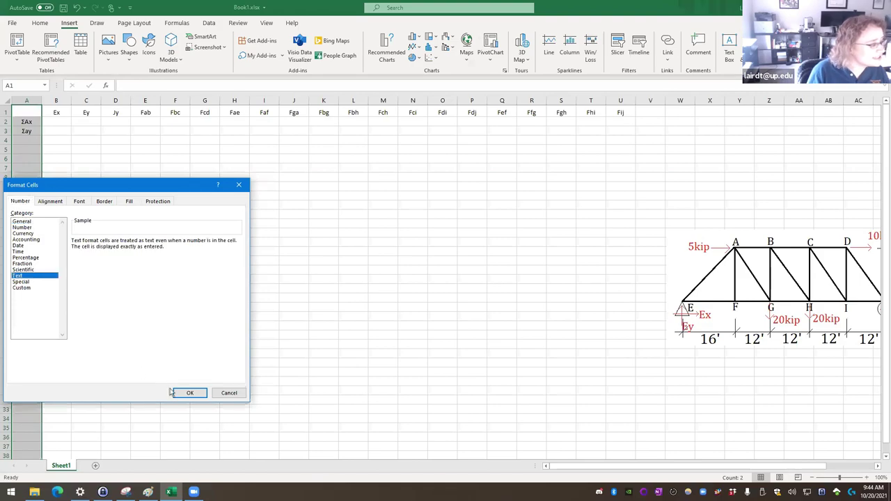
left_click(181, 392)
Step: Correct the label in cell A3 to ΣAy with a capital A
left_click(27, 131)
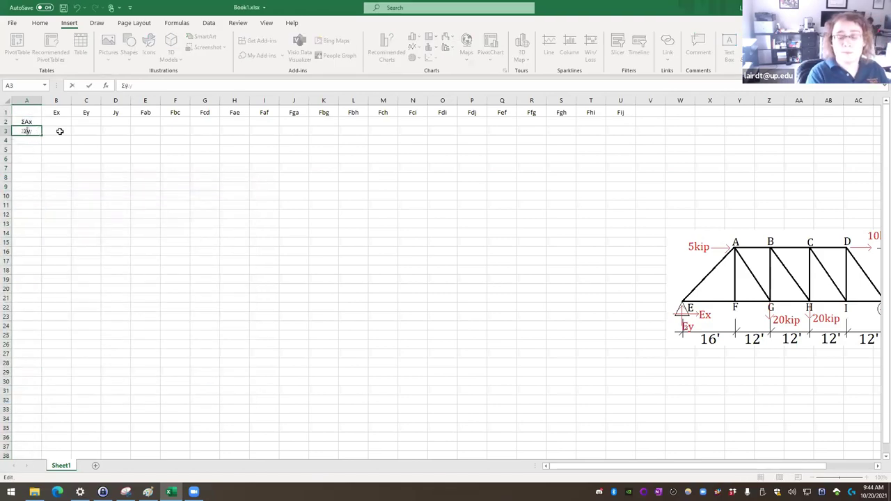
left_click(31, 138)
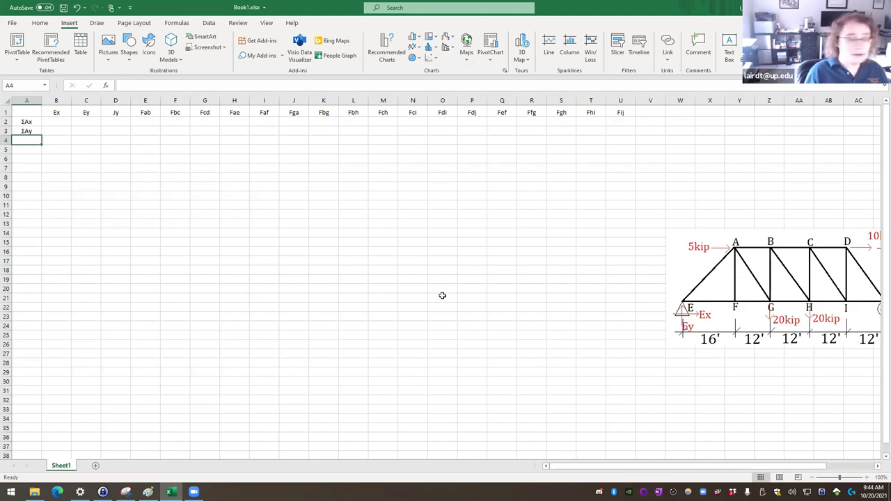
left_click(154, 195)
Step: Copy the ΣAx and ΣAy label pair from A2:A3 and paste it repeatedly down column A through row 21
left_click_drag(26, 122, 27, 131)
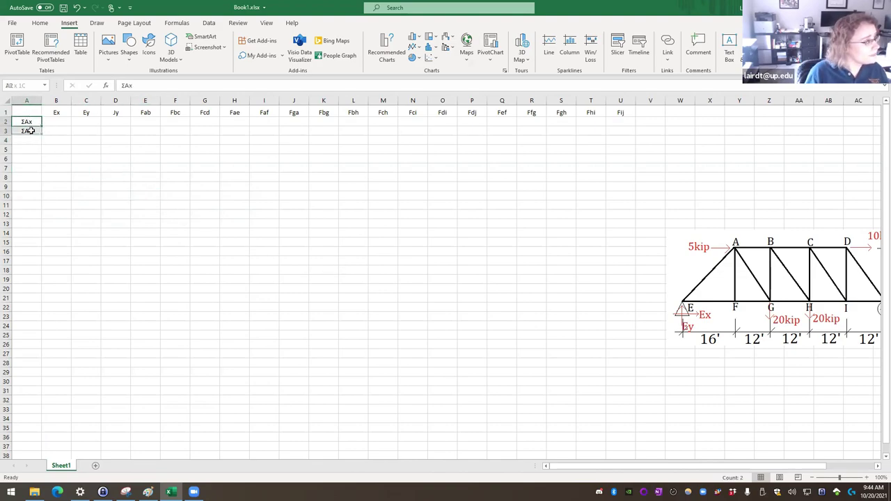
key("ctrl+c")
left_click(27, 142)
key("ctrl+v")
left_click(28, 159)
key("ctrl+v")
left_click(24, 177)
key("ctrl+v")
left_click(26, 196)
key("ctrl+v")
left_click(31, 214)
key("ctrl+v")
left_click(26, 233)
key("ctrl+v")
left_click(28, 252)
key("ctrl+v")
left_click(26, 270)
key("ctrl+v")
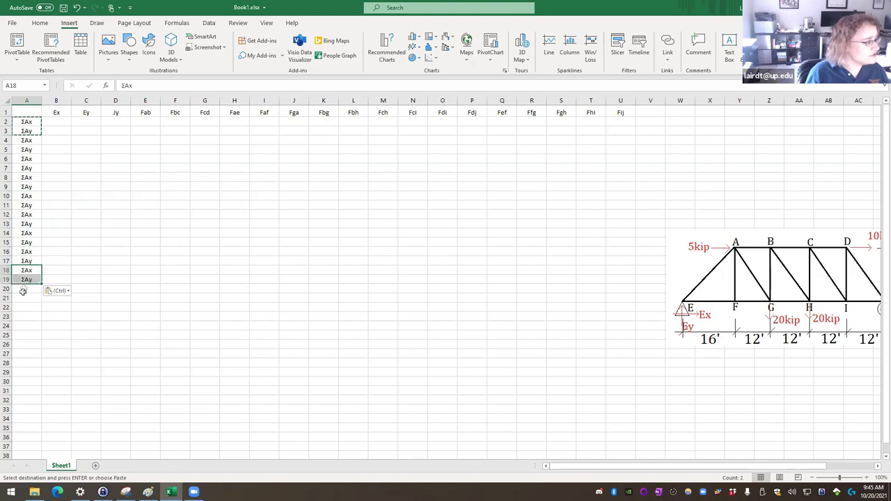
left_click(23, 291)
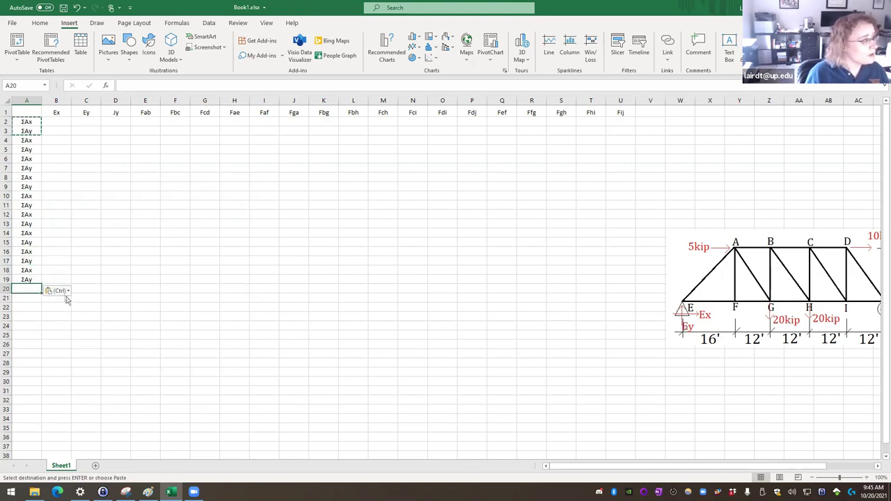
key("ctrl+v")
Step: Change the row labels in A4:A7 to ΣBx, ΣBy, ΣCx and ΣCy
left_click_drag(56, 159, 56, 149)
double_click(35, 141)
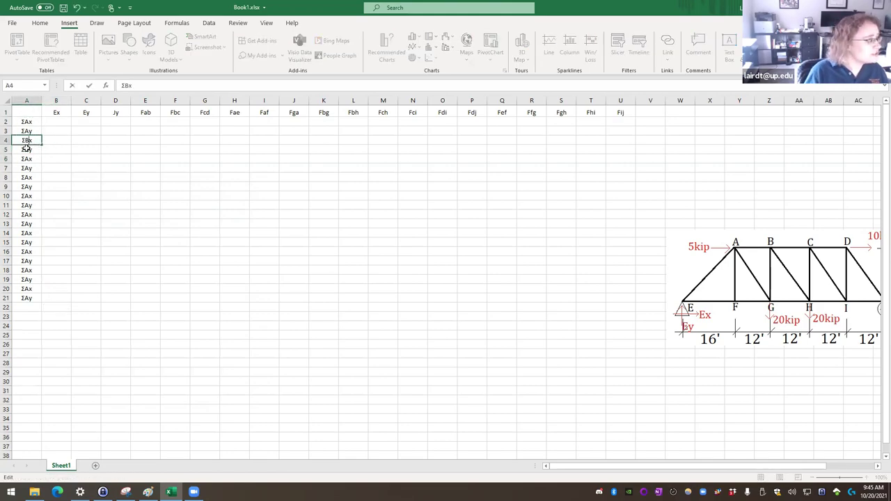
double_click(26, 148)
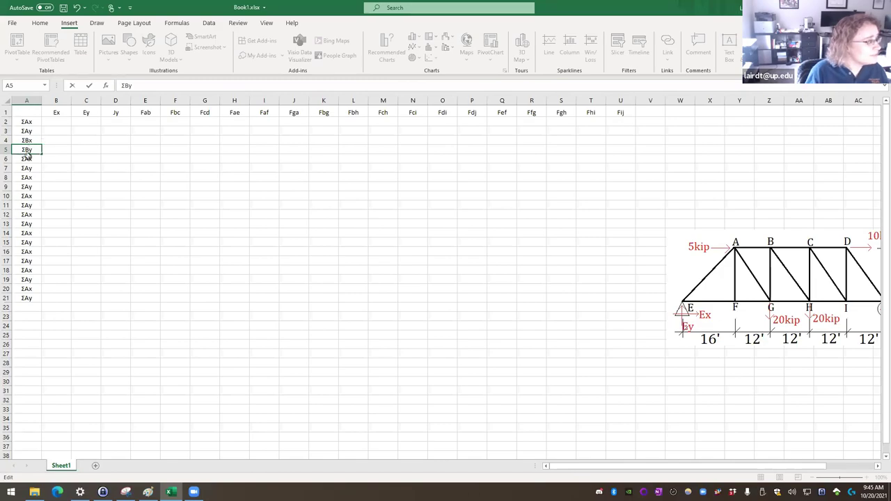
double_click(27, 158)
double_click(29, 168)
key("BackSpace")
type("C")
Step: Change the row labels in A8 and A9 to ΣCx and ΣCy
double_click(27, 178)
double_click(28, 187)
key("BackSpace")
type("C")
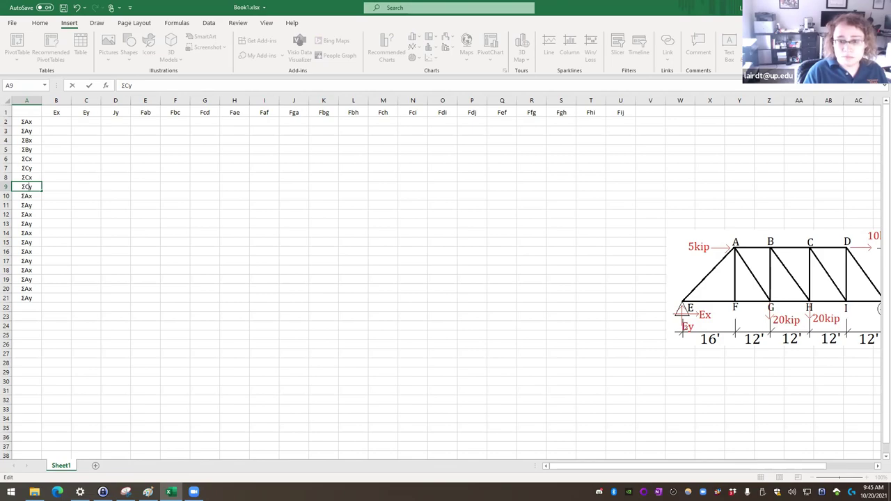
left_click(145, 232)
Step: Change the row labels in A10 and A11 to ΣDx and ΣDy
double_click(28, 196)
key("BackSpace")
type("D")
double_click(28, 205)
key("BackSpace")
type("D")
Step: Change the row labels in A12 and A13 to ΣEx and ΣEy
double_click(28, 214)
key("BackSpace")
type("E")
double_click(37, 226)
key("BackSpace")
type("E")
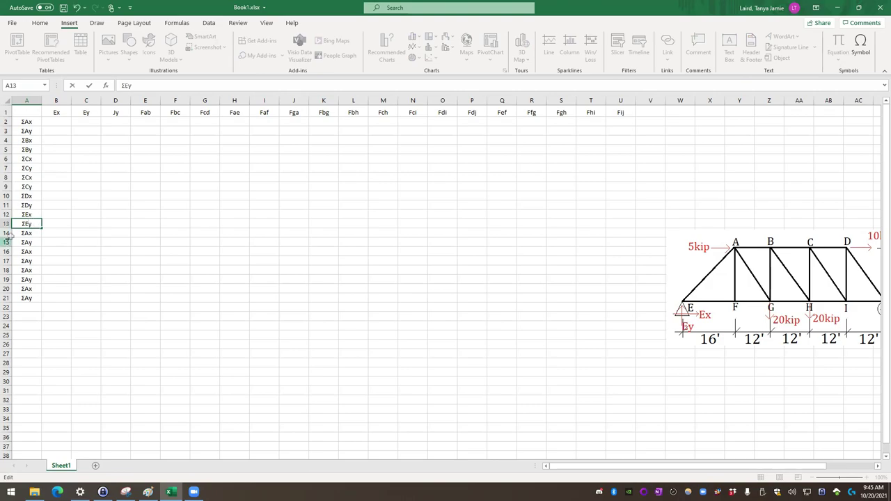
Step: Change the row labels in A14 and A15 to ΣFx and ΣFy
double_click(30, 235)
key("BackSpace")
type("F")
double_click(36, 241)
key("BackSpace")
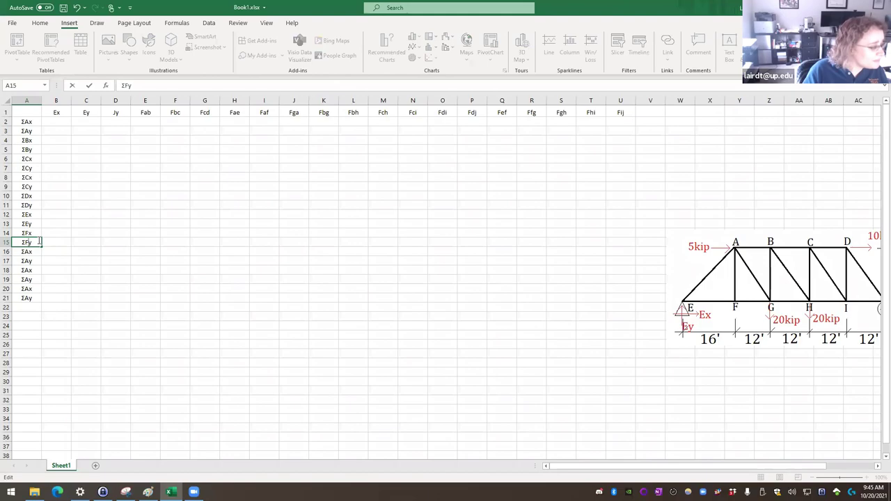
type("F")
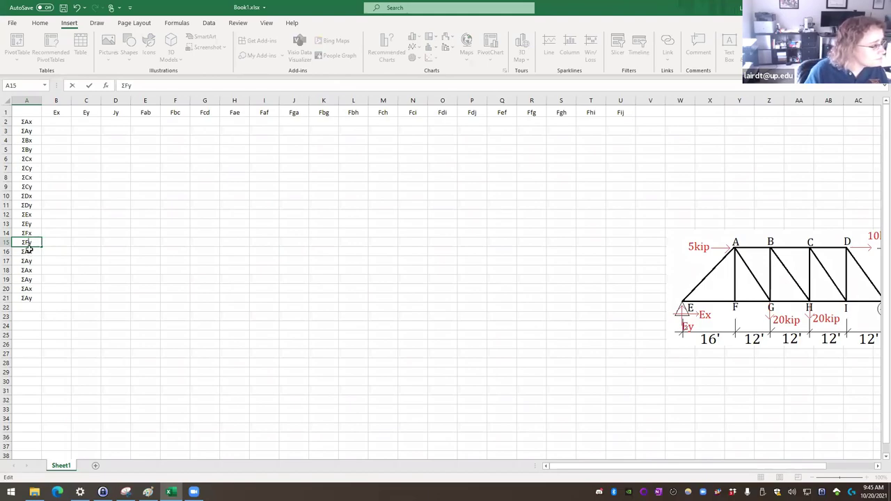
Step: Change the row labels in A16 and A17 to ΣGx and ΣGy
double_click(29, 249)
key("BackSpace")
type("G")
double_click(28, 261)
key("BackSpace")
type("G")
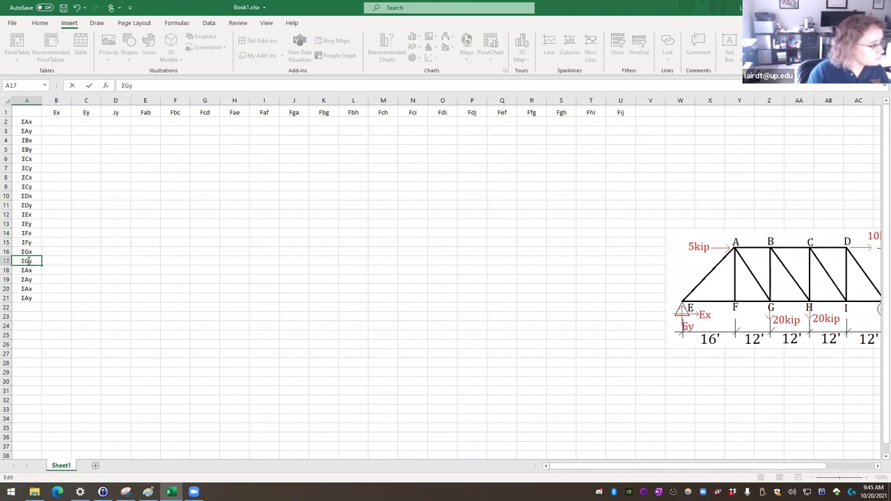
Step: Change the row label in A18 to ΣHx and remove the joint letter from the label in A19
double_click(28, 270)
key("BackSpace")
type("H")
key("Return")
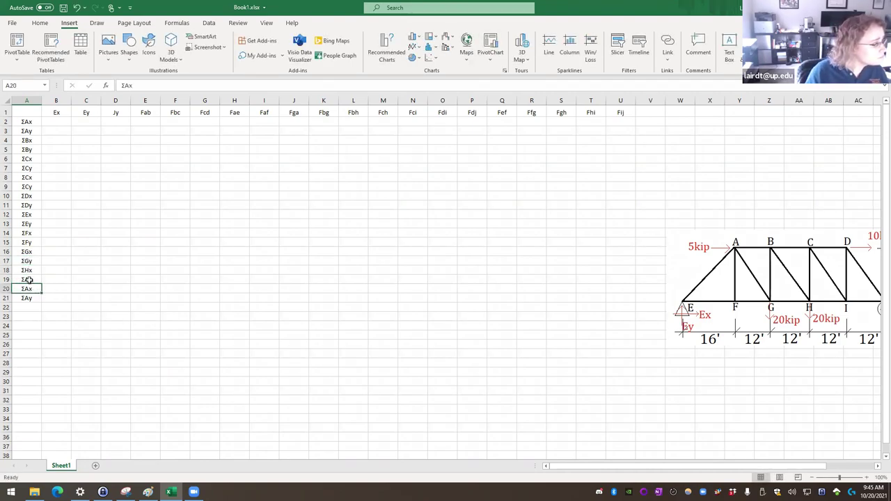
double_click(28, 279)
key("BackSpace")
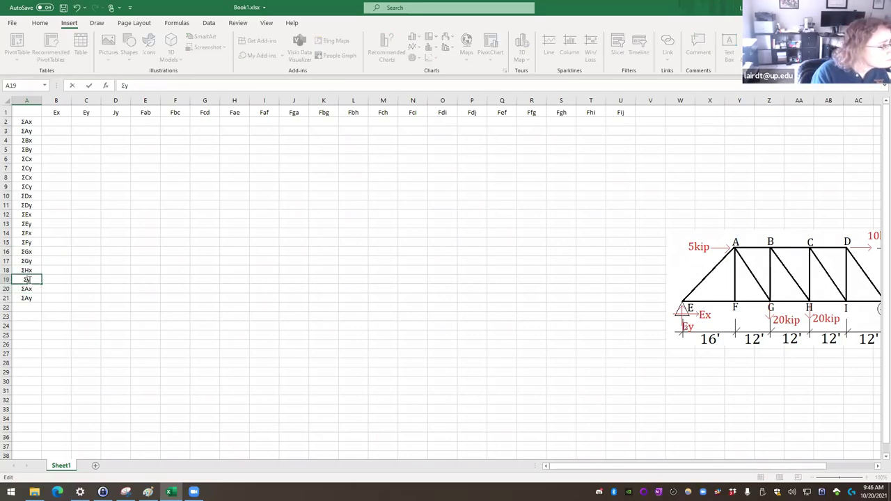
left_click(32, 233)
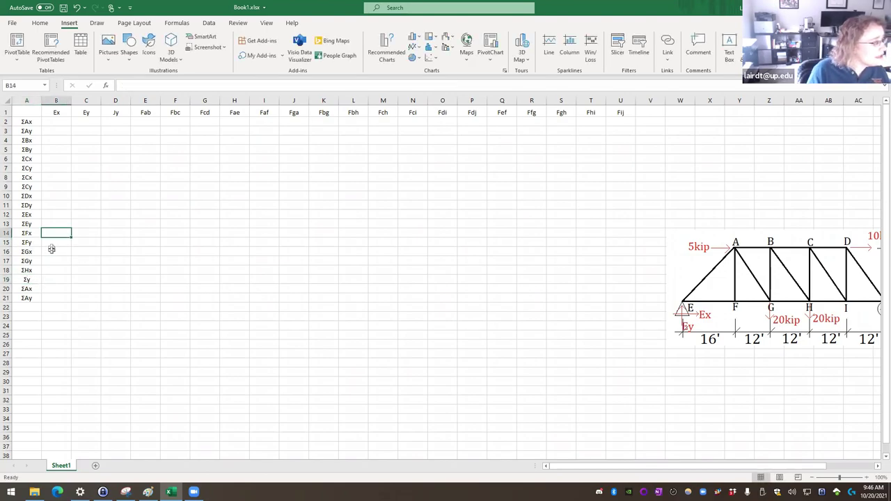
Step: Clear the duplicate ΣCx and ΣCy labels in A8:A9 and move the labels below up to start at A8
left_click_drag(26, 177, 28, 187)
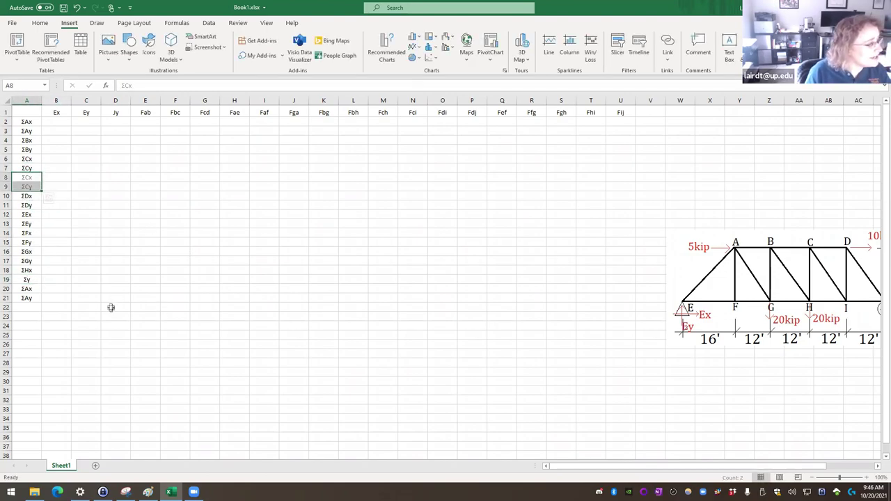
key("Delete")
left_click_drag(87, 317, 24, 197)
key("ctrl+x")
left_click(21, 180)
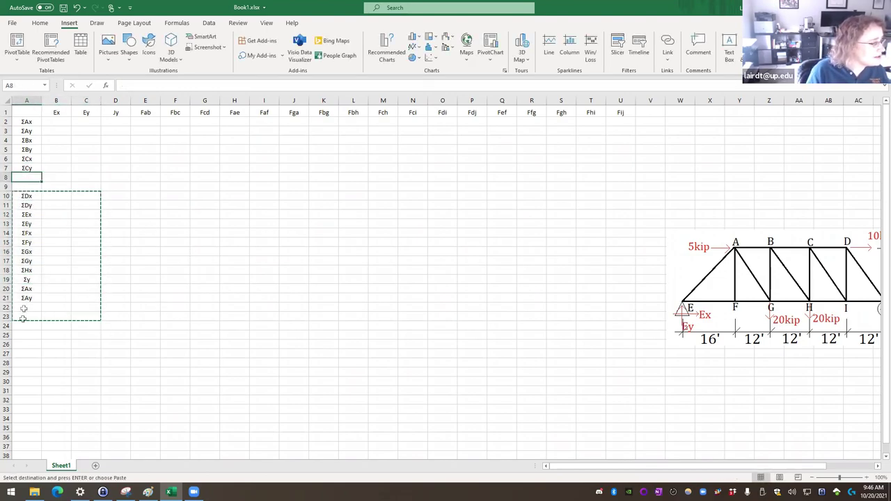
key("Return")
left_click(44, 262)
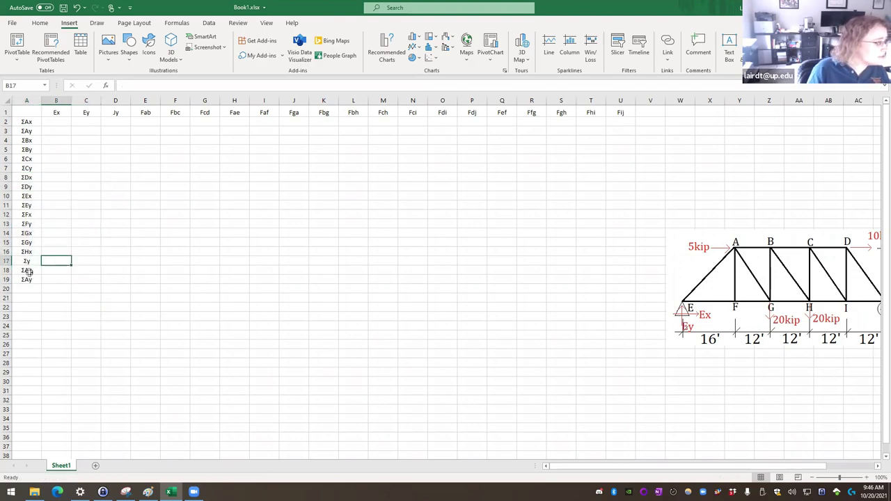
Step: Complete the row label in A17 as ΣHy
double_click(30, 259)
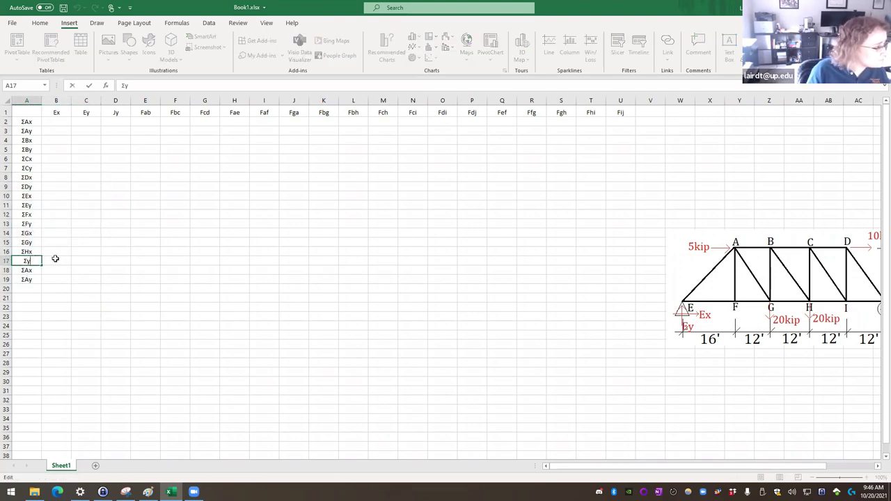
type("H")
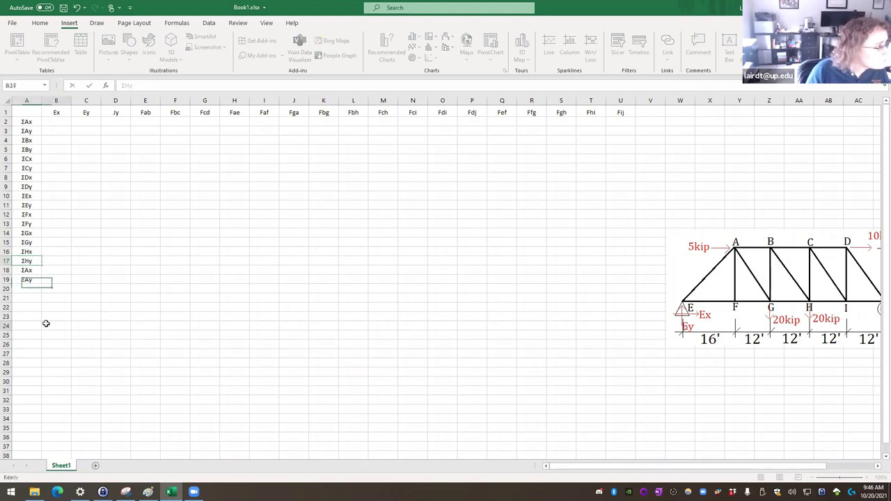
left_click(40, 318)
left_click(28, 270)
left_click(27, 261)
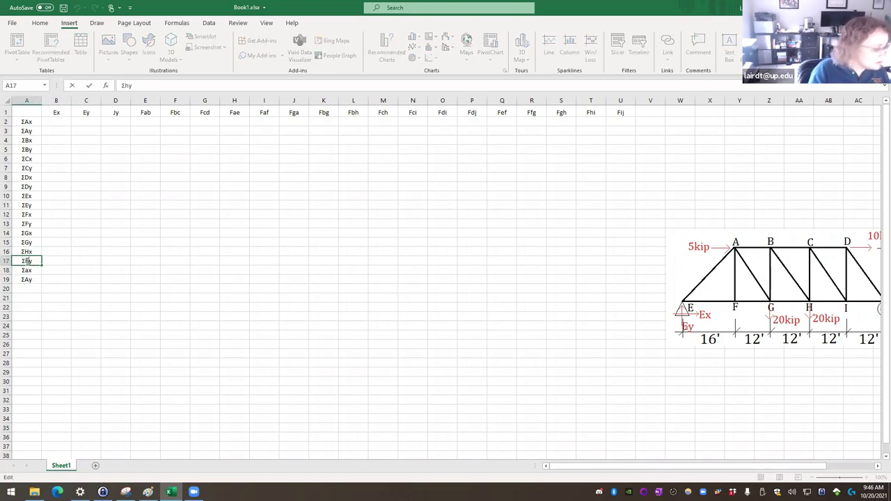
key("Down")
key("Down")
key("Down")
key("Down")
key("Down")
key("Right")
key("Right")
key("Down")
Step: Copy the ΣHx and ΣHy labels from A16:A17 into A18:A19 and A20:A21
mouse_move(28, 252)
left_mouse_down()
mouse_move(34, 269)
mouse_move(33, 261)
left_mouse_up()
key("ctrl+q")
left_click(33, 252)
key("ctrl+c")
left_click(35, 270)
key("ctrl+v")
left_click(32, 289)
key("ctrl+v")
Step: Change the row labels in A18 and A19 to ΣIx and ΣIy
double_click(34, 270)
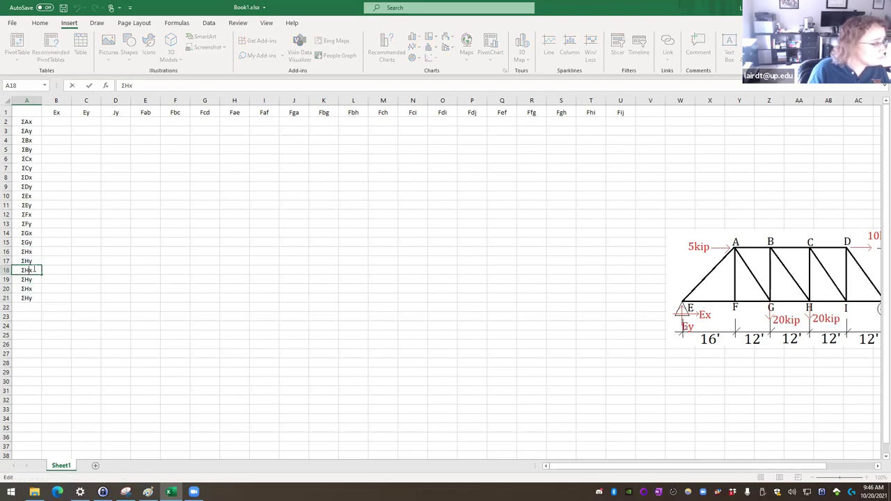
double_click(26, 279)
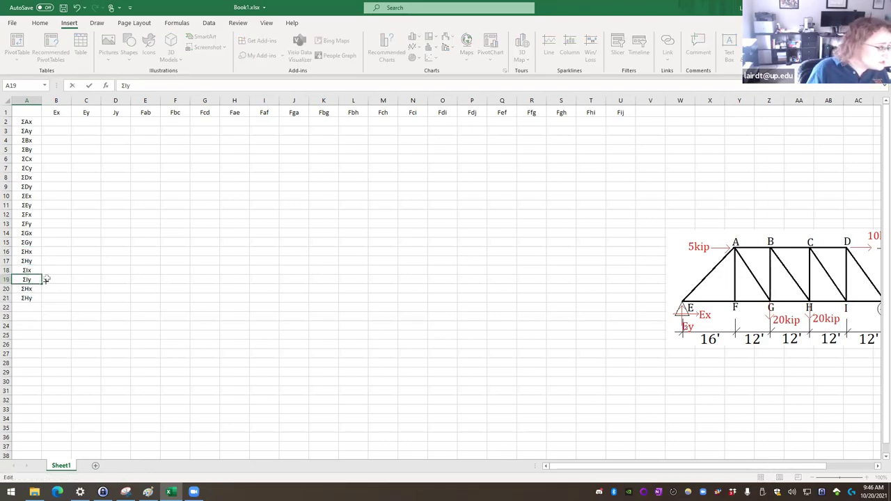
key("Return")
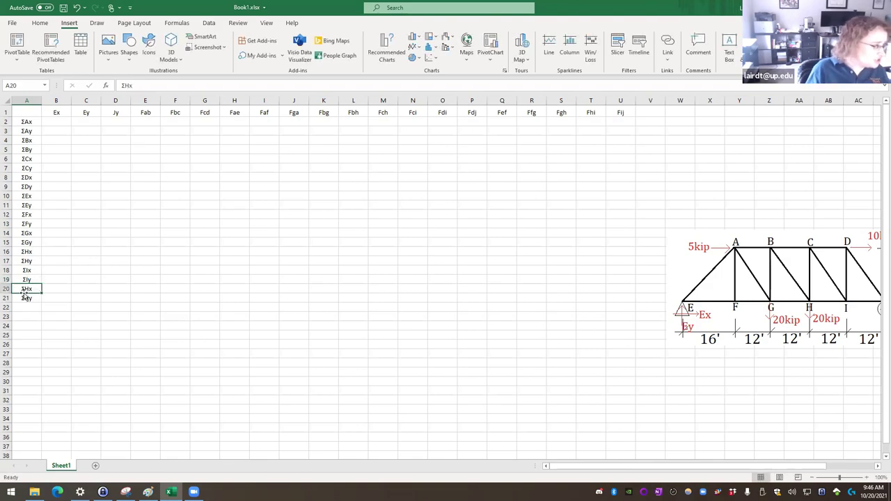
Step: Change the row labels in A20 and A21 to ΣJx and ΣJy
double_click(26, 288)
key("BackSpace")
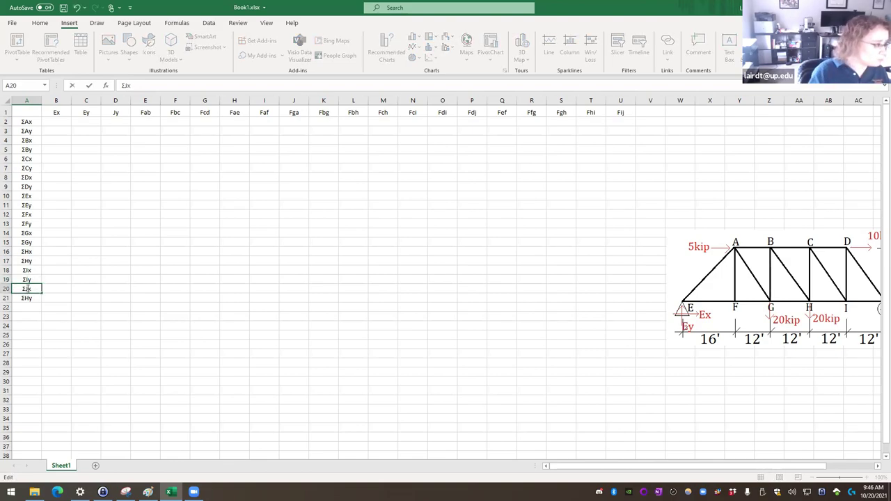
type("J")
double_click(26, 298)
key("BackSpace")
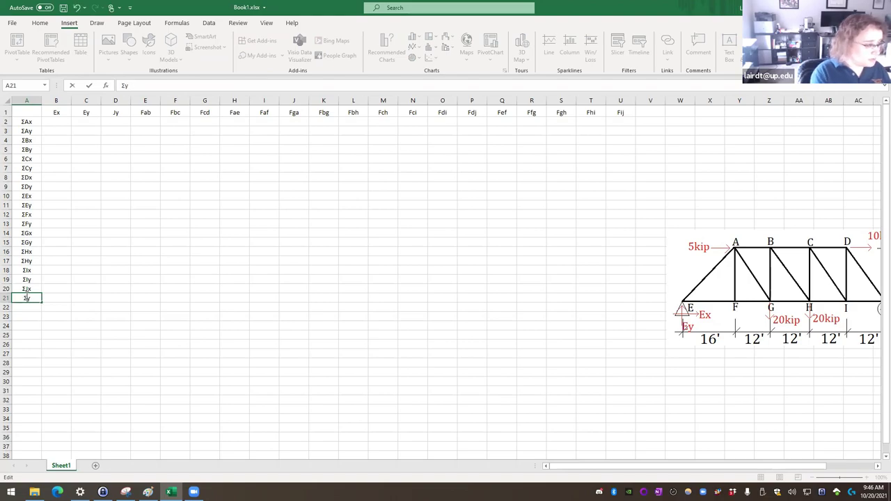
left_click(107, 147)
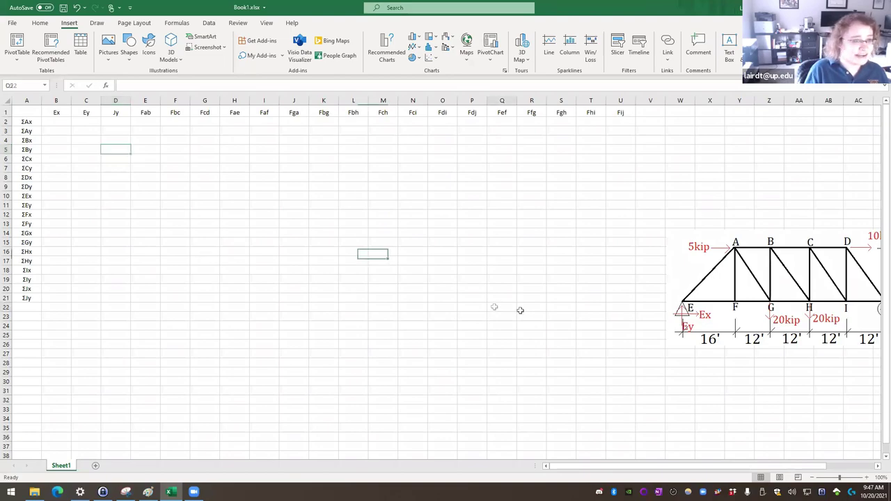
Step: Shift the truss picture slightly away from the table and apply a heavy solid outline border around B2:U21
left_click_drag(754, 298, 775, 296)
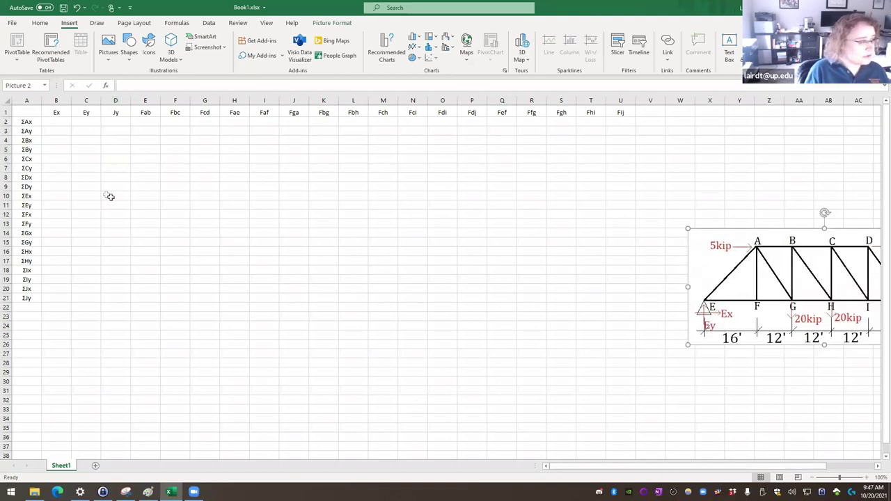
left_click_drag(59, 120, 589, 290)
right_click(560, 286)
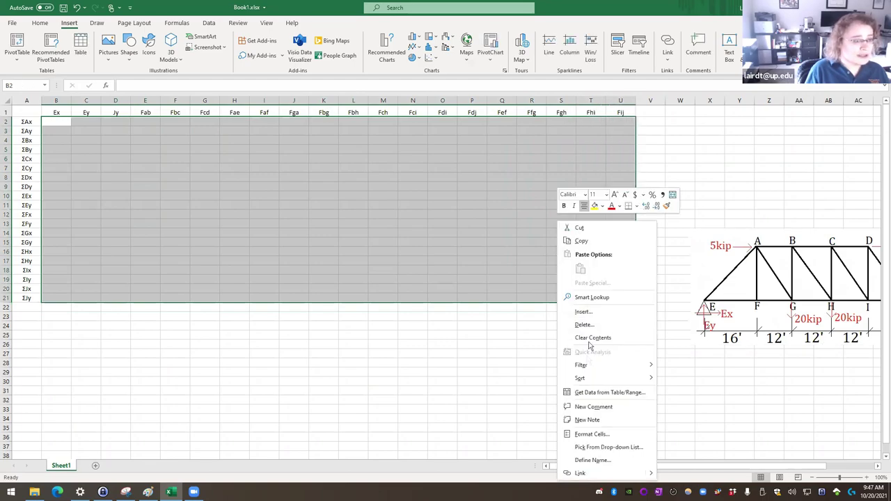
left_click(599, 434)
left_click(579, 278)
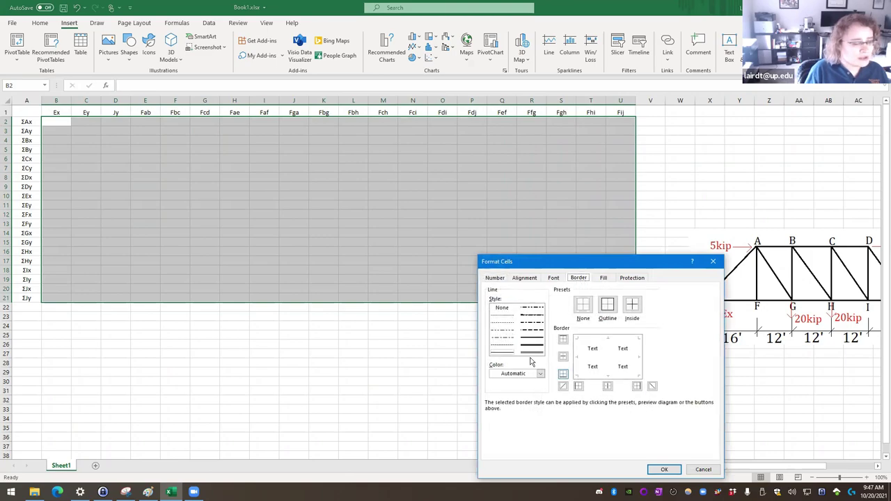
left_click(535, 341)
left_click(607, 304)
left_click(665, 469)
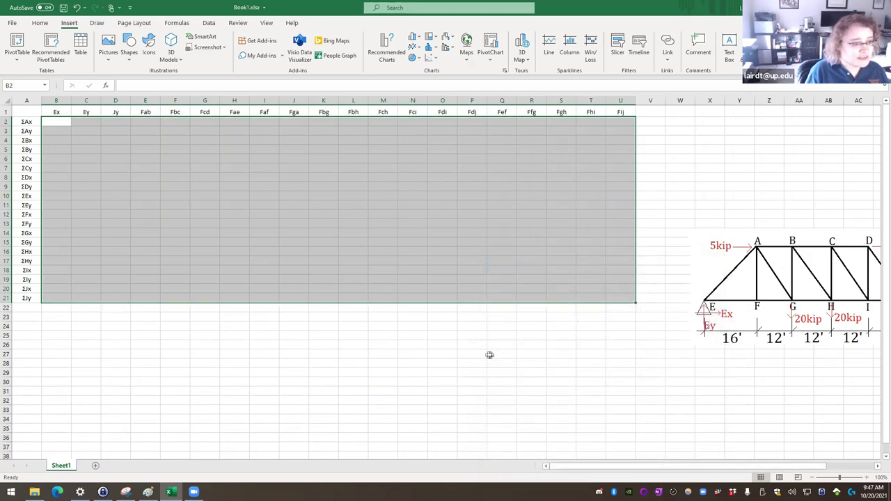
left_click(491, 355)
Step: Merge and center B22:U22 beneath the matrix and enter the bold caption "A: Coefficient Matrix"
left_click(67, 308)
left_click(635, 313, "shift")
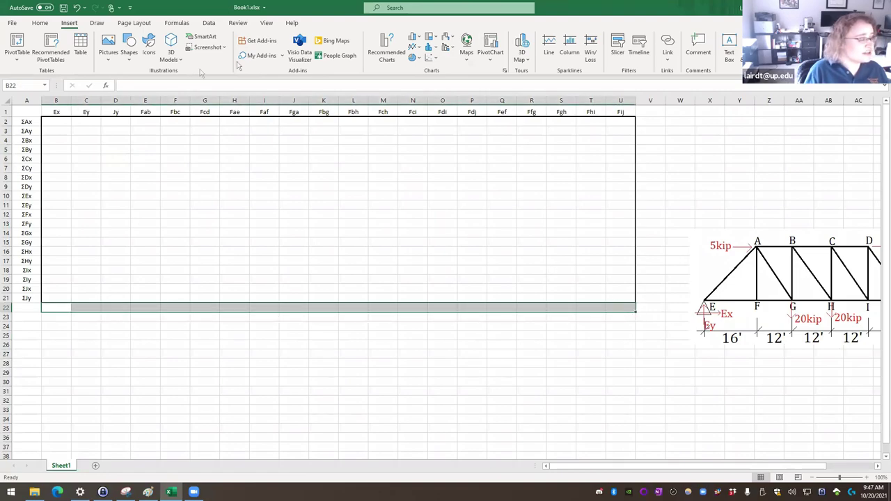
left_click(40, 22)
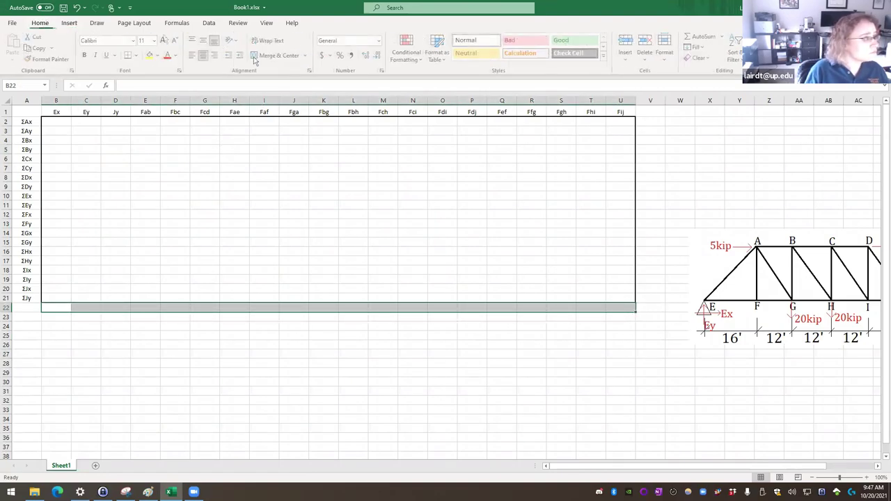
left_click(276, 55)
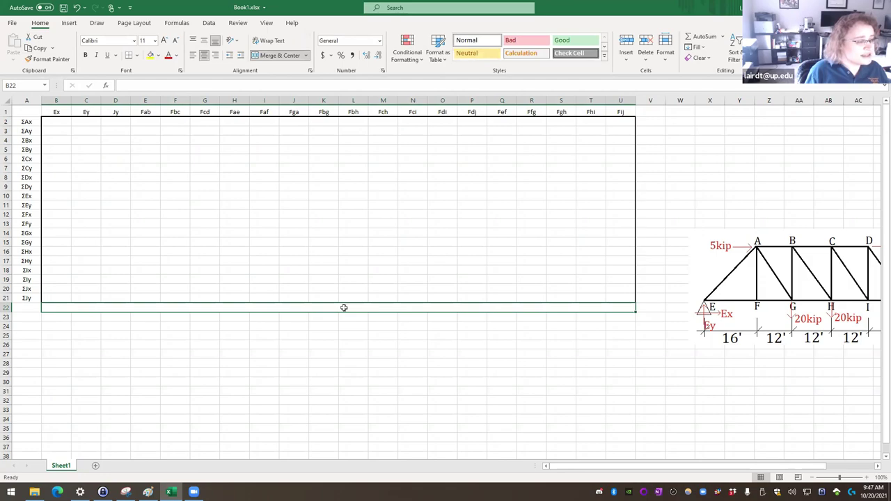
key("ctrl+b")
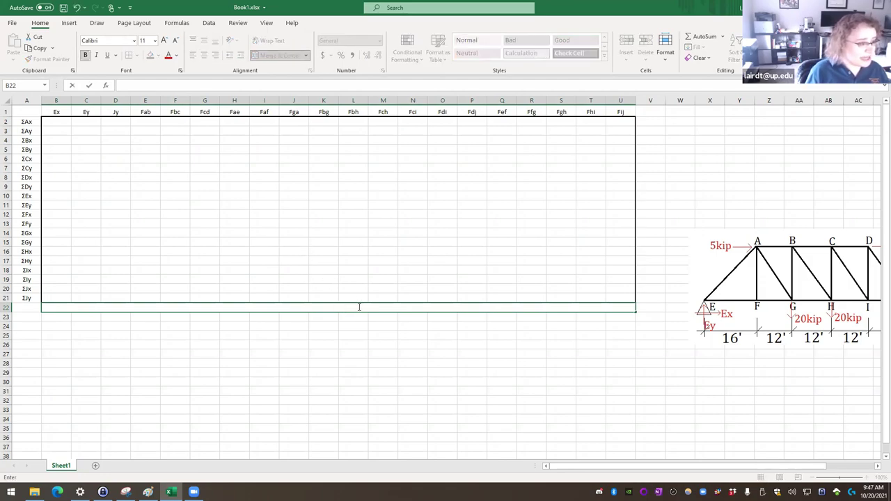
type("A: Coefficient Matrix")
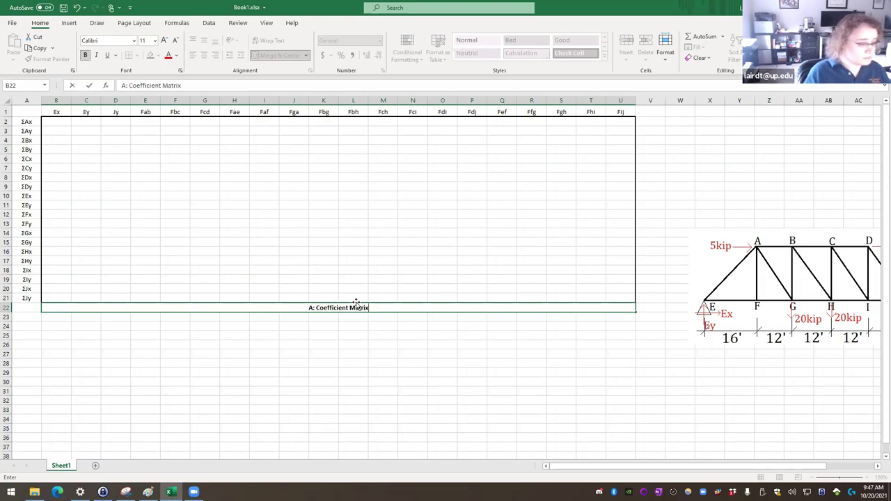
left_click(414, 369)
left_click(409, 383)
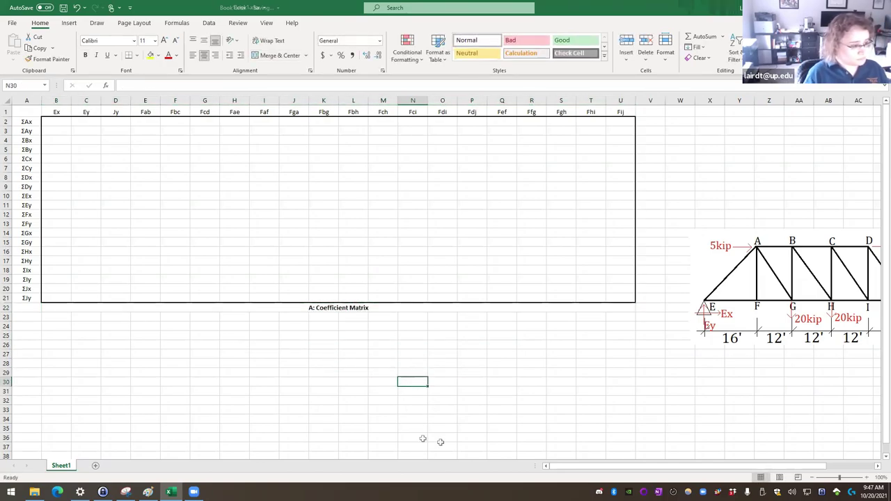
Step: Move the truss picture below the coefficient matrix caption
mouse_move(577, 465)
left_mouse_down()
mouse_move(587, 470)
mouse_move(577, 460)
left_mouse_up()
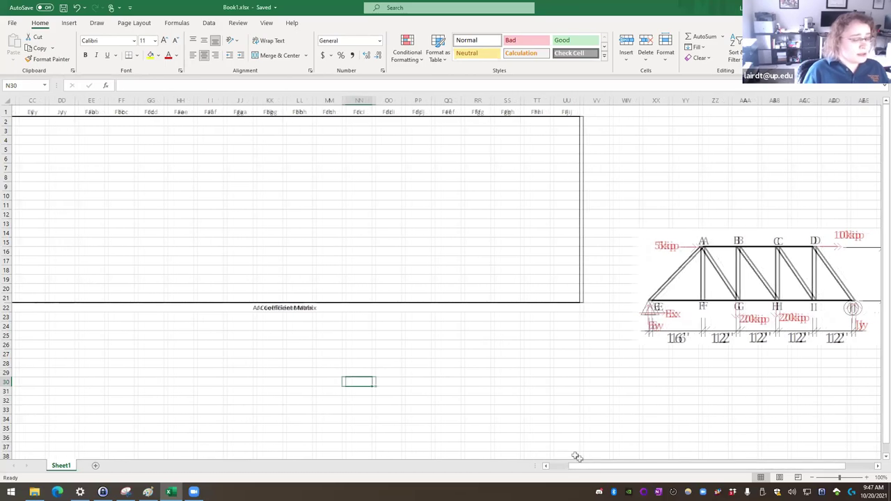
left_click_drag(701, 292, 196, 398)
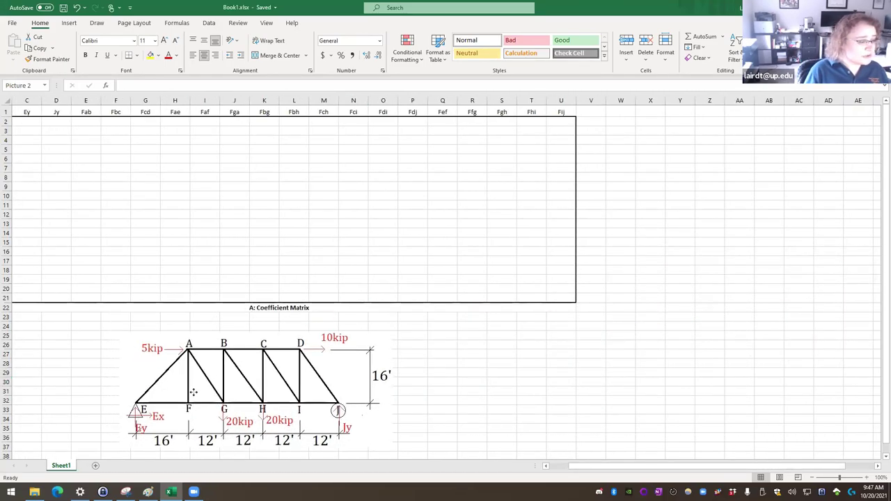
left_click(609, 231)
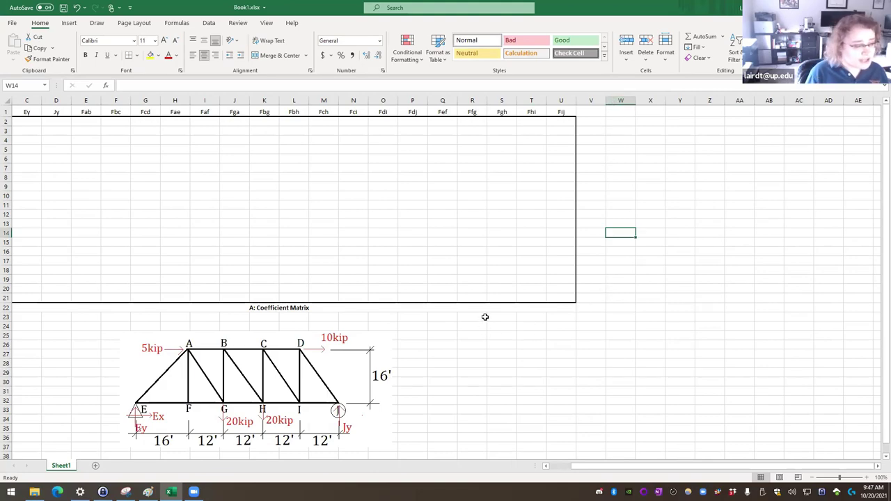
Step: Try outlining the single-column range W2:W21 with a thin border
left_click(609, 122)
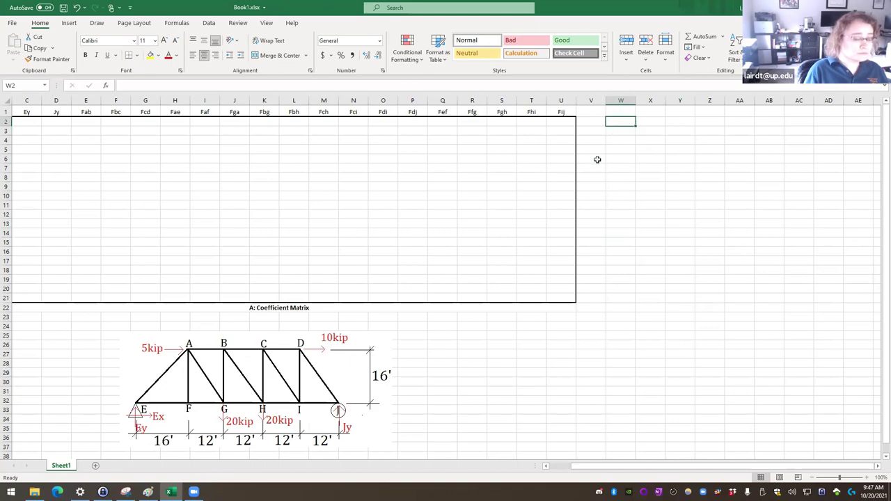
key("shift+Down")
key("shift+Down")
key("shift+Down")
key("shift+Down")
key("shift+Down")
key("shift+Down")
key("shift+Down")
key("shift+Down")
key("shift+Down")
key("shift+Down")
key("shift+Down")
key("shift+Down")
key("shift+Down")
key("shift+Down")
key("shift+Down")
key("shift+Down")
key("shift+Down")
key("shift+Down")
key("shift+Down")
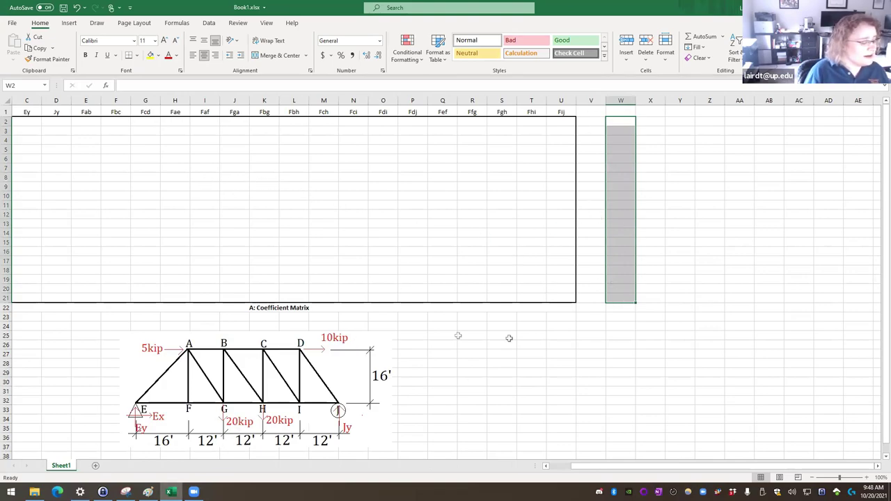
right_click(616, 242)
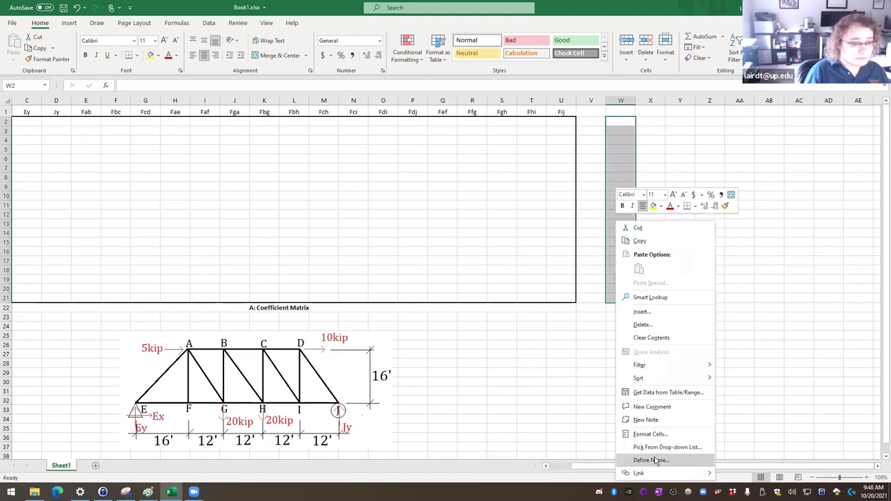
left_click(622, 435)
left_click(672, 305)
left_click(729, 469)
left_click(638, 364)
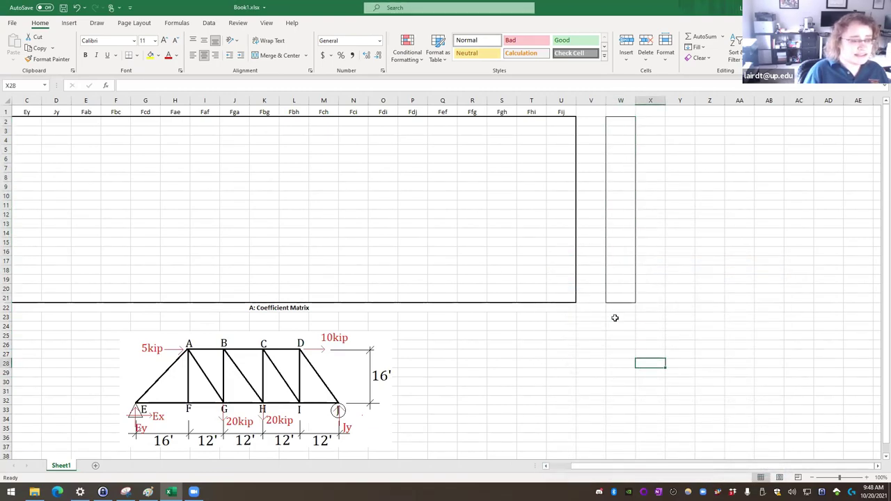
left_click(621, 274)
Step: Apply a heavy solid outline border to W2:W21
left_click_drag(621, 122, 623, 294)
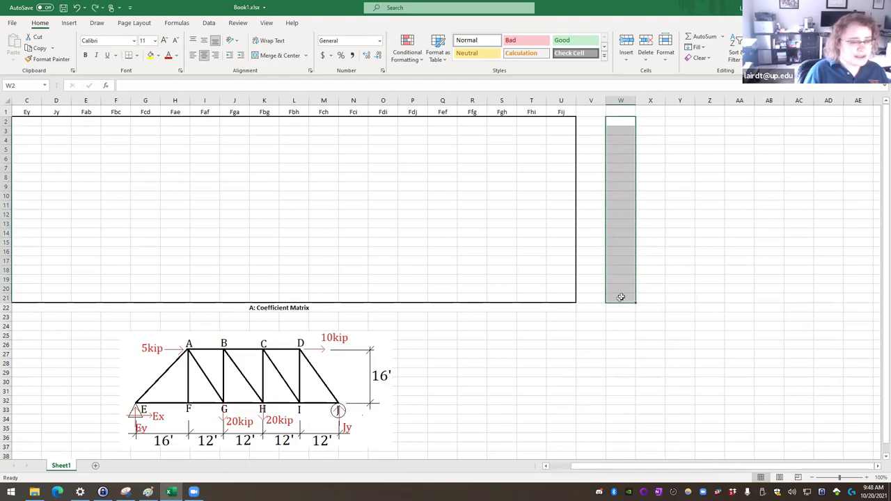
right_click(623, 295)
left_click(662, 241)
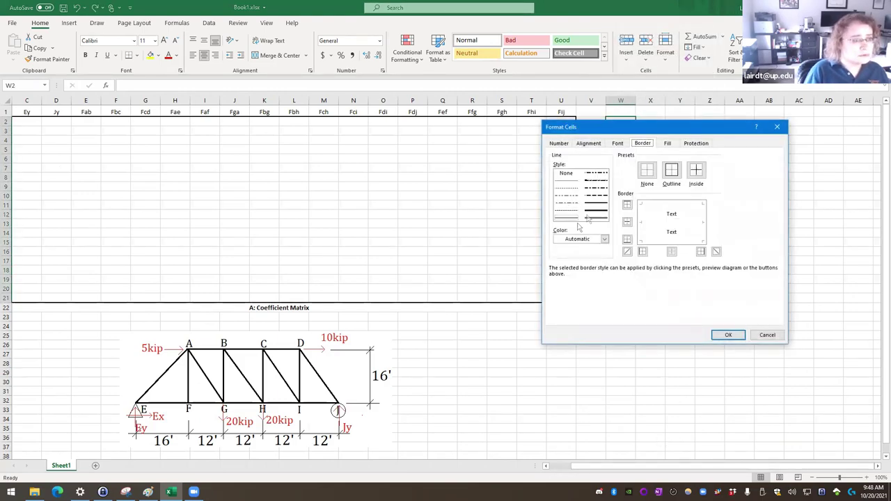
left_click(594, 208)
left_click(729, 335)
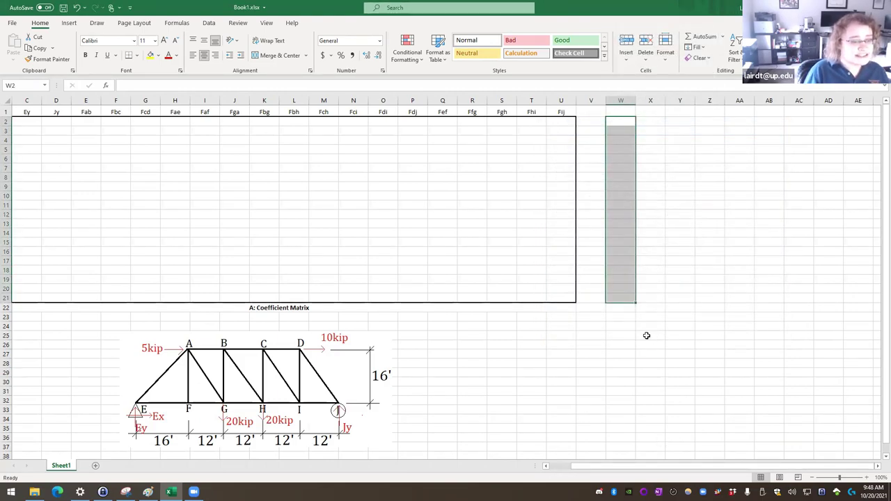
Step: Reselect W2:W21 and set its outline border to a medium-weight solid line
left_click(649, 326)
left_click(620, 298)
left_click_drag(619, 121, 621, 294)
right_click(621, 295)
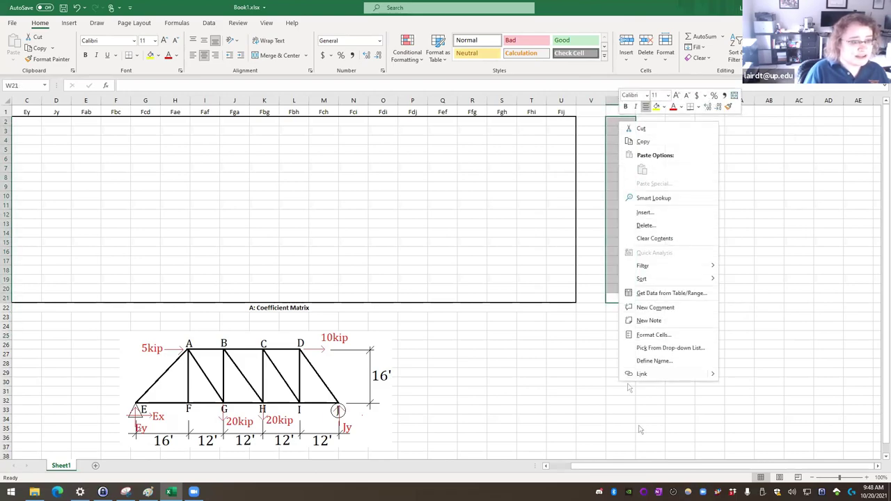
left_click(658, 346)
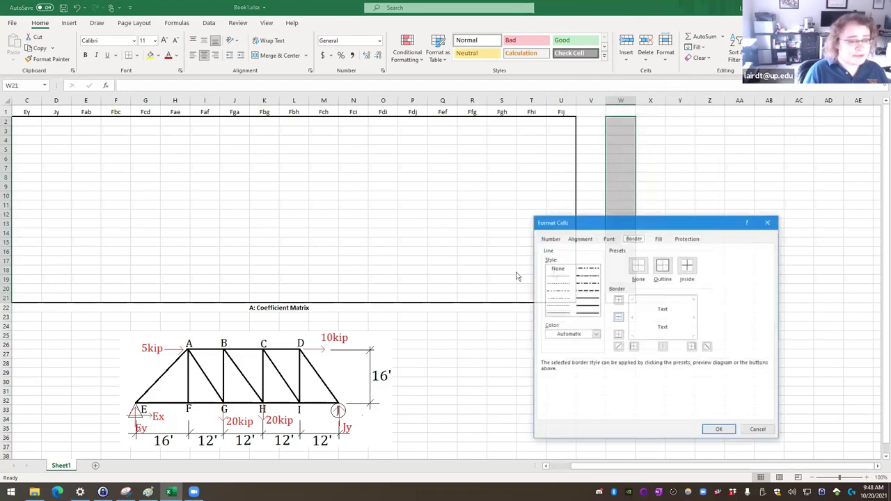
left_click(583, 301)
left_click(663, 264)
left_click(720, 430)
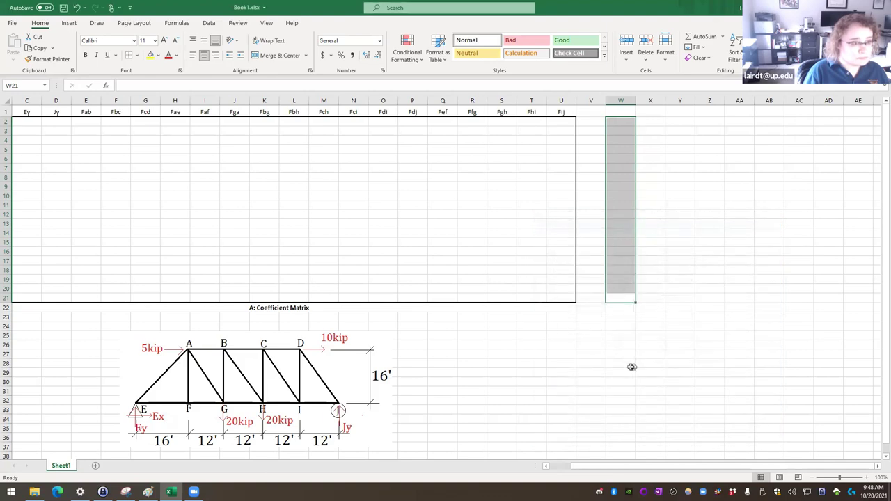
left_click(631, 368)
Step: Merge and center W22:W23 below the outlined column and enter the bold, wrapped caption "B: Constant Matrix"
left_click(617, 318)
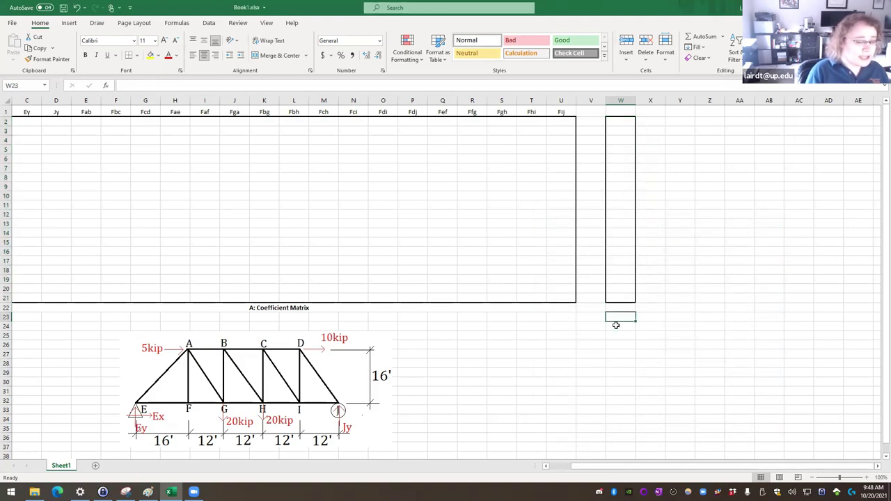
left_click_drag(626, 311, 623, 318)
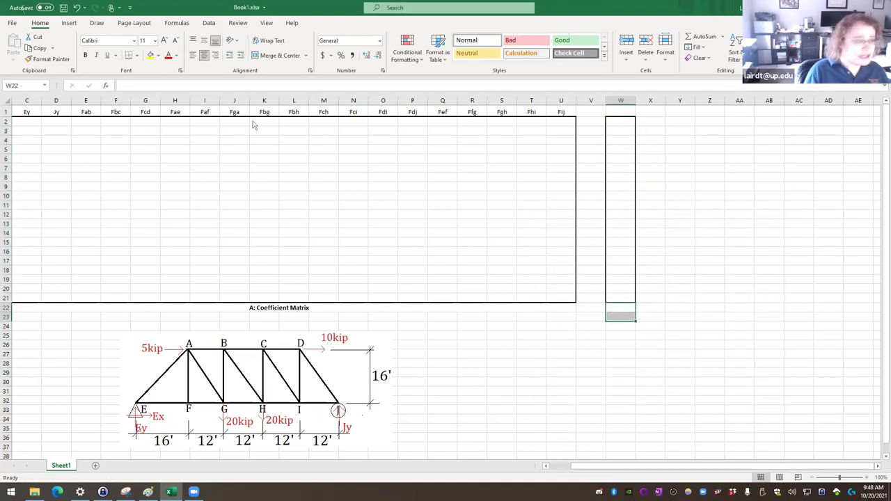
left_click(267, 57)
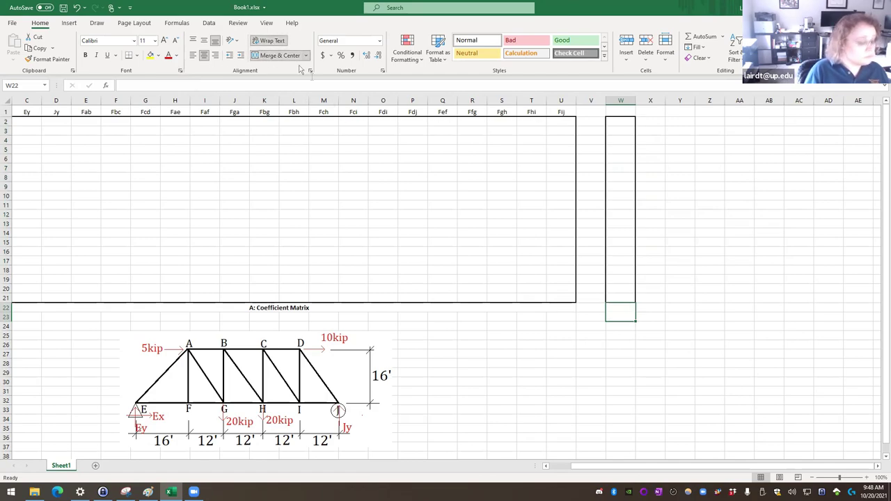
double_click(610, 307)
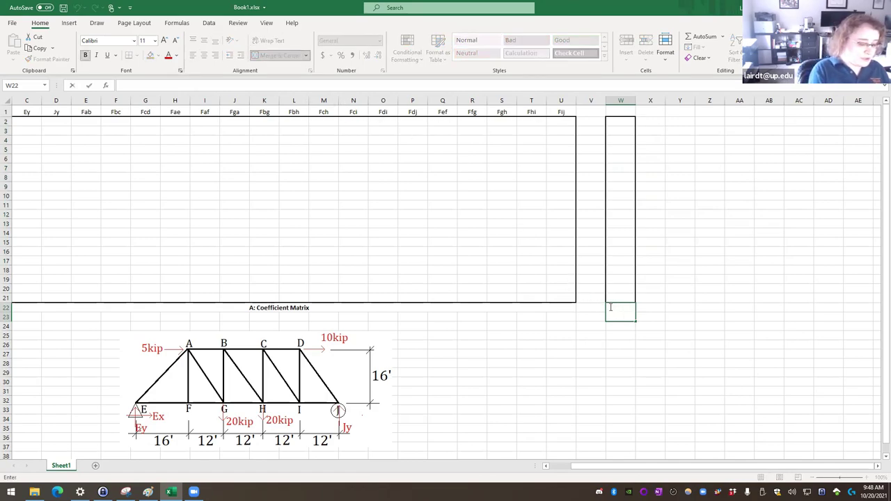
type("B: Constant Matrix")
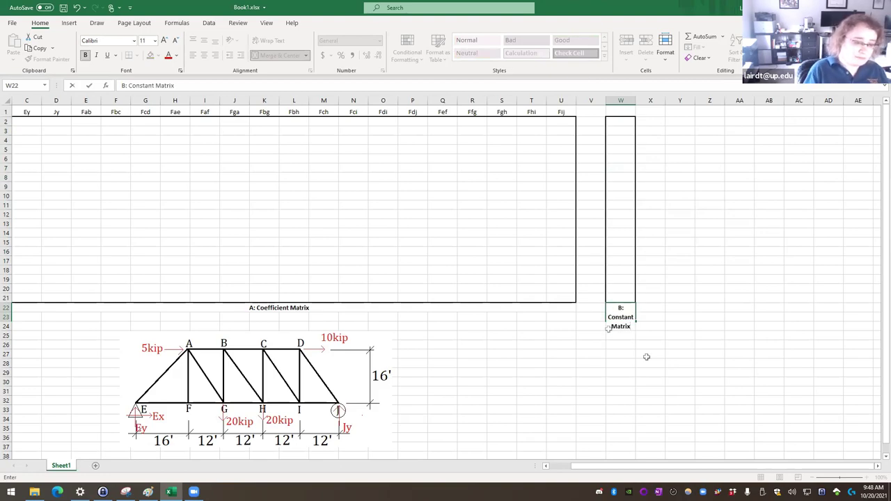
Step: Extend the merged constant matrix caption cell to cover W22:W24
left_click(679, 372)
left_click(622, 326)
left_click(622, 312, "shift")
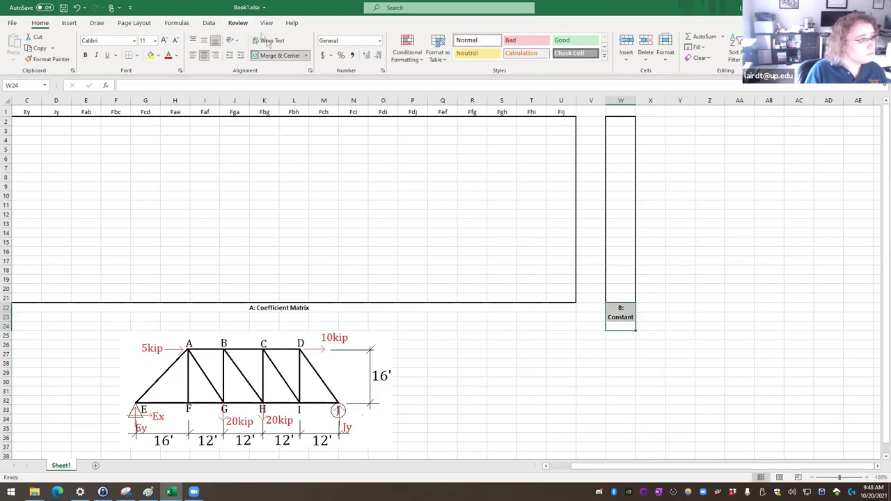
left_click(276, 61)
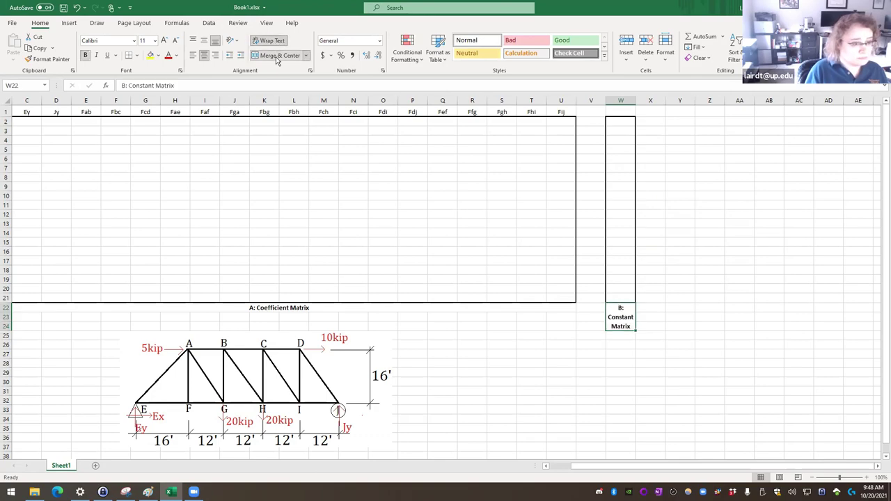
Step: Move the truss picture a few columns to the right, keeping it below the coefficient matrix caption
left_click_drag(651, 381, 620, 363)
key("Up")
key("Up")
key("Left")
key("Left")
key("Left")
key("Left")
key("Left")
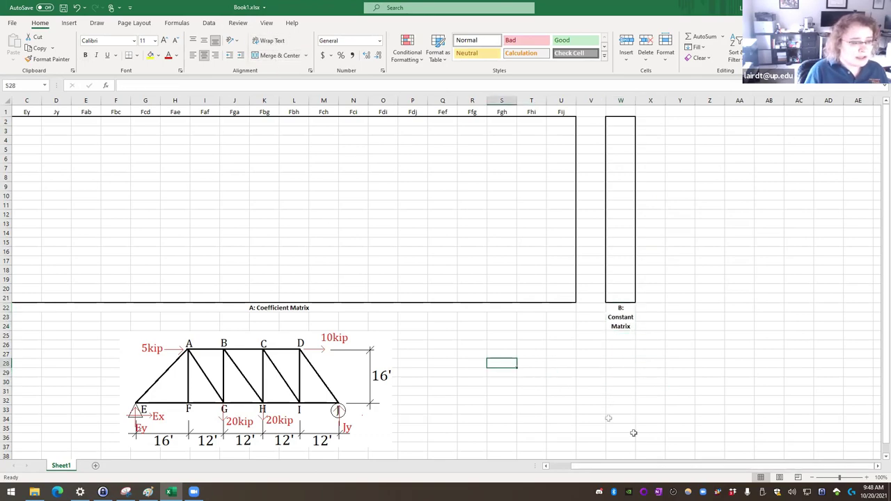
scroll(655, 446, "left", 1)
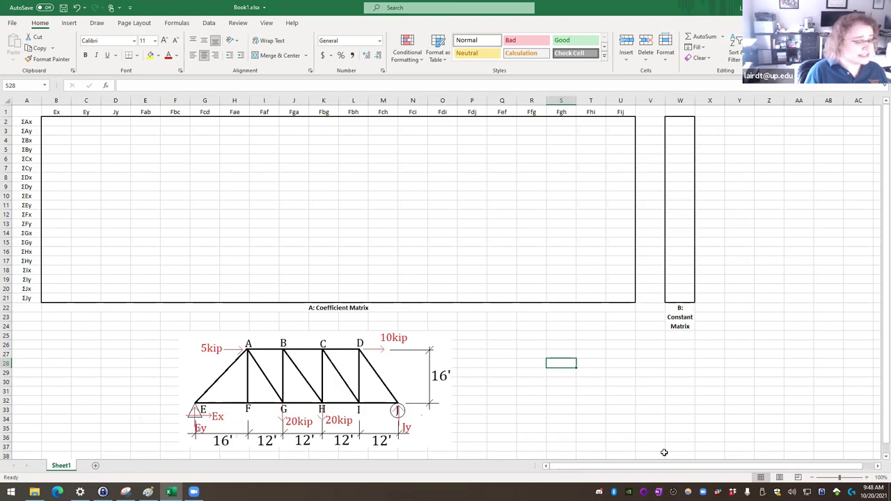
left_click_drag(418, 390, 494, 391)
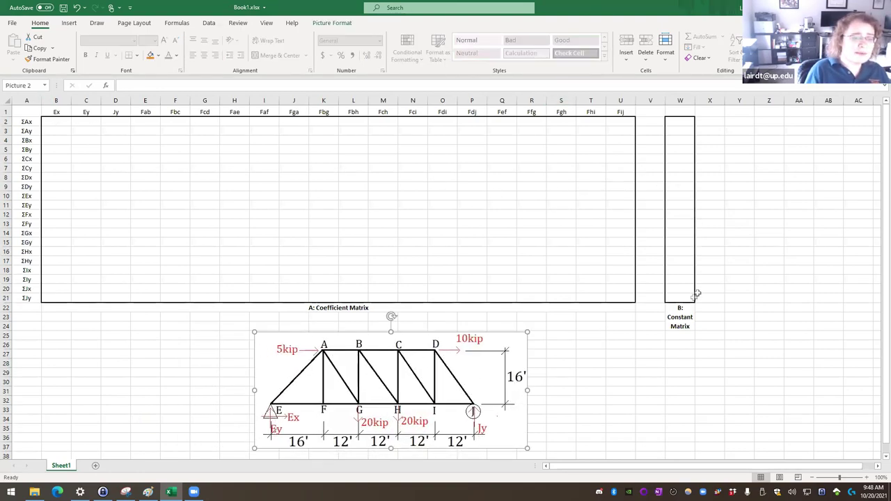
Step: Insert two blank columns before the constant matrix column W
right_click(681, 100)
left_click(697, 174)
right_click(680, 100)
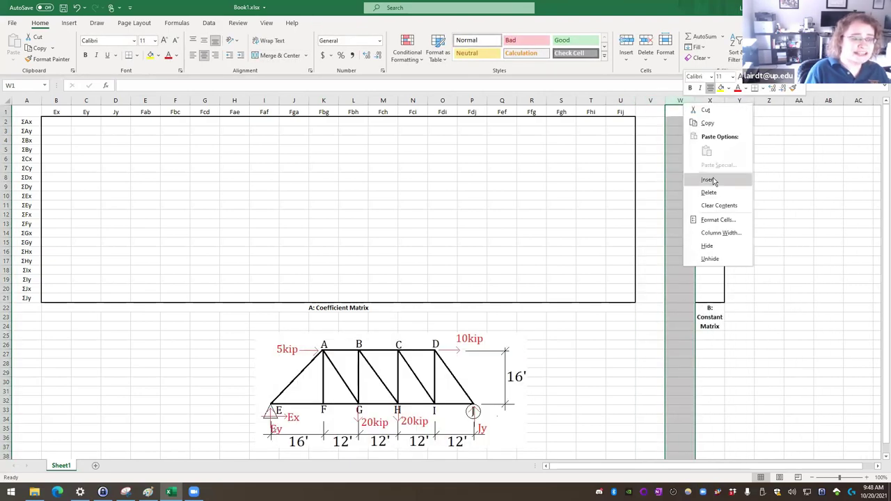
left_click(714, 173)
left_click(712, 170)
Step: Copy the force headings in B1:U1 and try to paste them starting at W2
left_click_drag(57, 113, 619, 115)
key("ctrl+c")
left_click(684, 122)
right_click(684, 122)
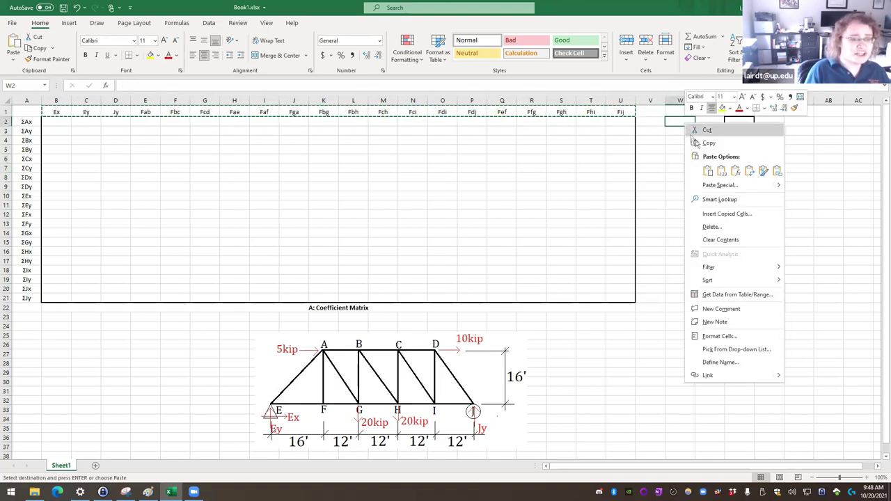
left_click(736, 174)
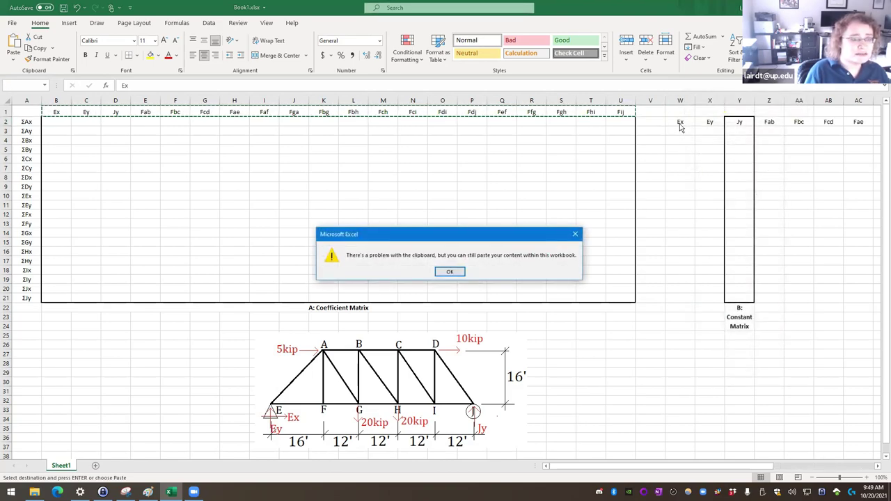
left_click(449, 271)
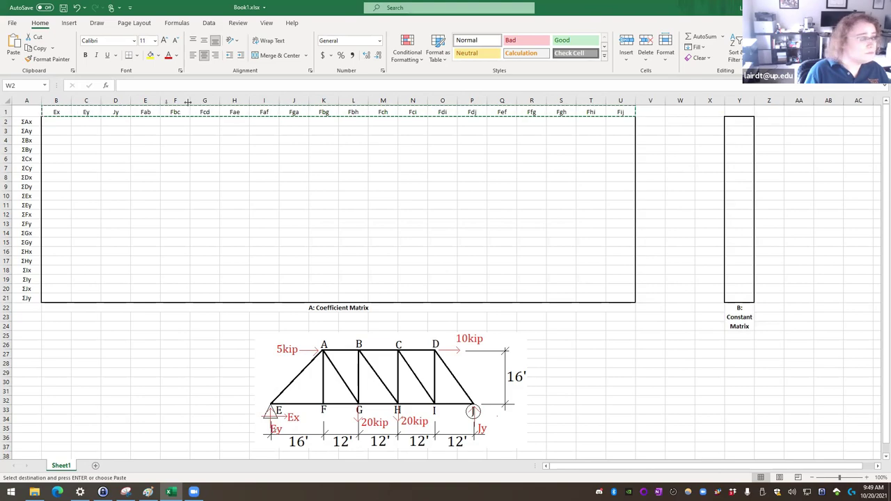
left_click(57, 112)
left_click(680, 121)
key("Escape")
left_click(681, 157)
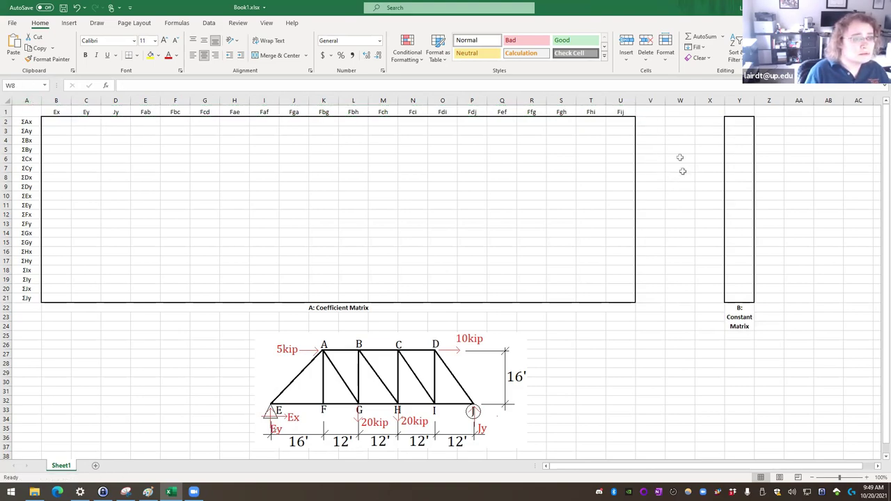
left_click(676, 310)
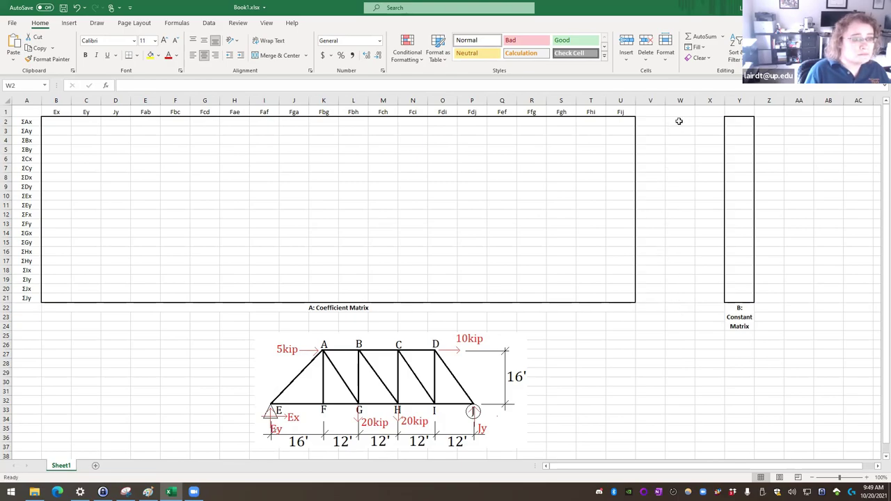
left_click(55, 113)
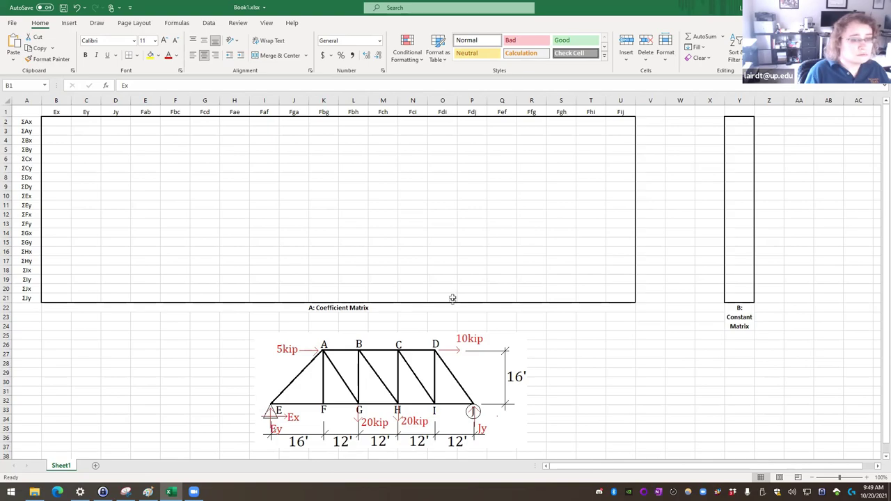
left_click(266, 138)
scroll(255, 232, "down", 5)
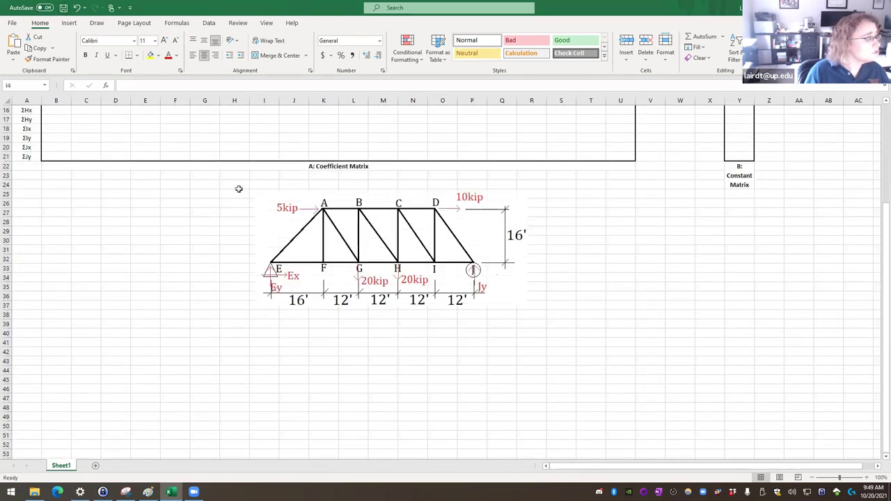
scroll(238, 188, "up", 5)
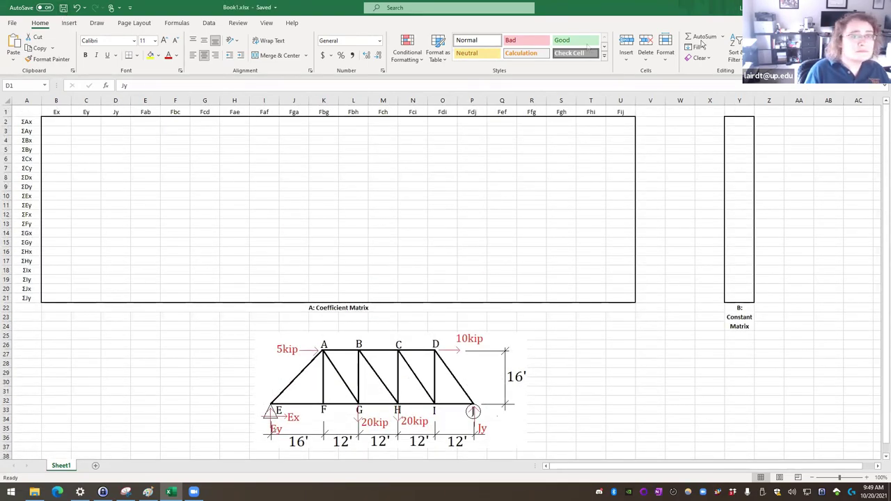
left_click(684, 126)
double_click(682, 122)
left_click(685, 138)
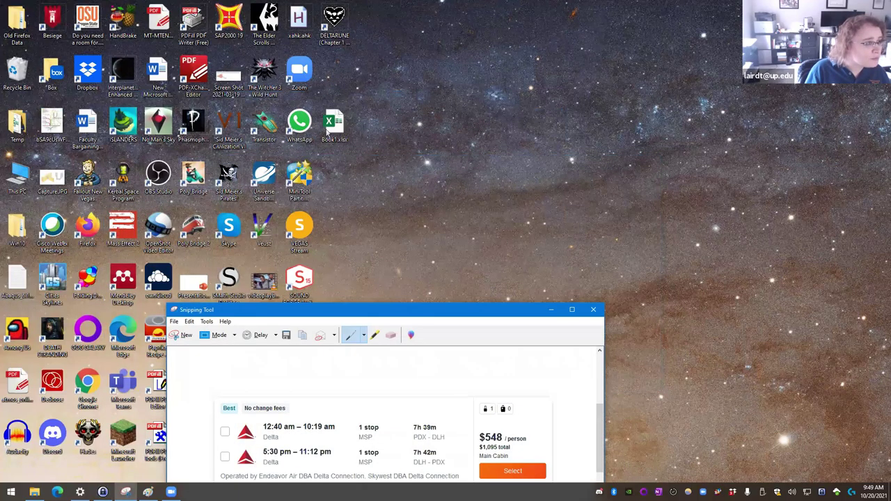
Step: Reopen the workbook Book1.xlsx from the desktop and select cell B2
double_click(334, 124)
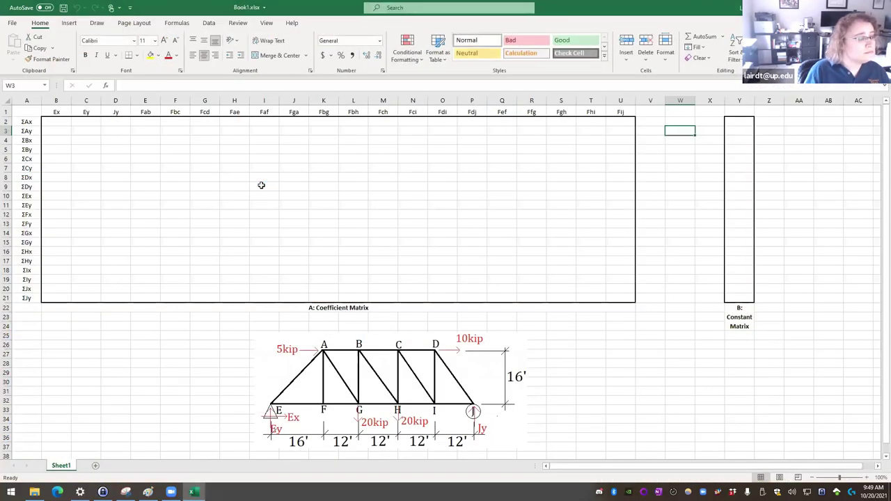
left_click(66, 134)
key("Up")
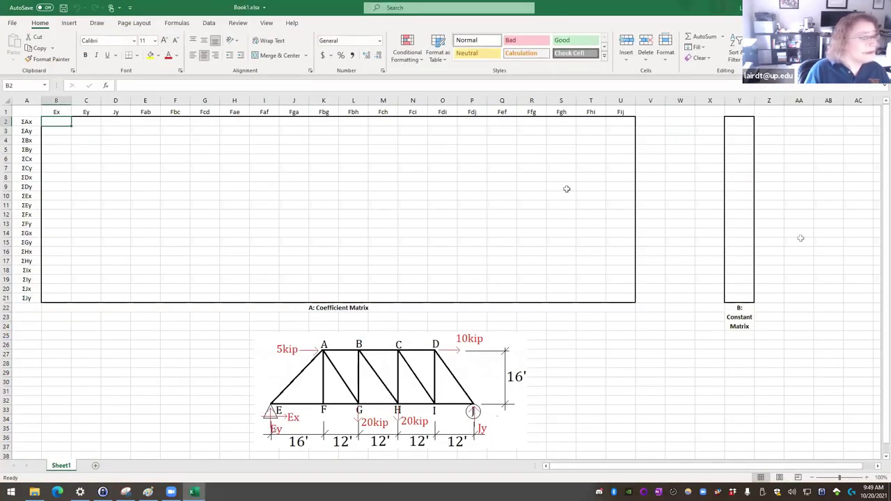
Step: Copy the force headings in B1:U1 and paste them transposed into W2:W21
left_click_drag(60, 114, 623, 114)
key("ctrl+c")
left_click(674, 123)
right_click(674, 123)
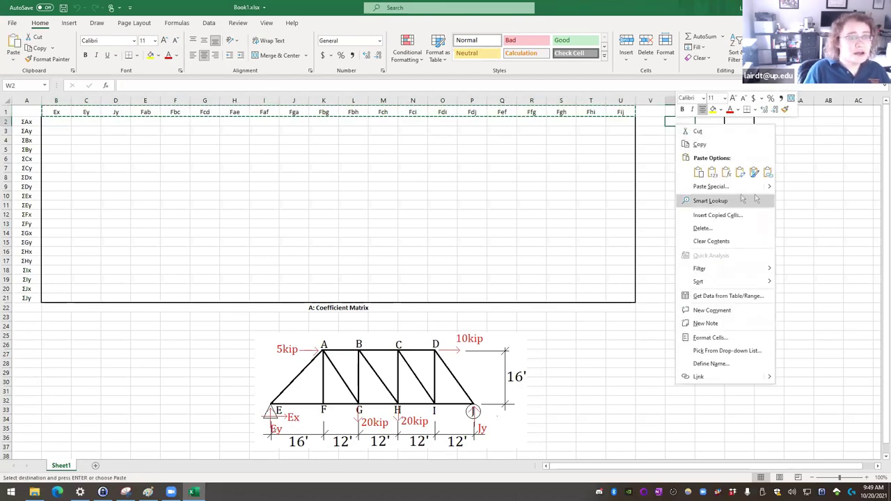
mouse_move(771, 191)
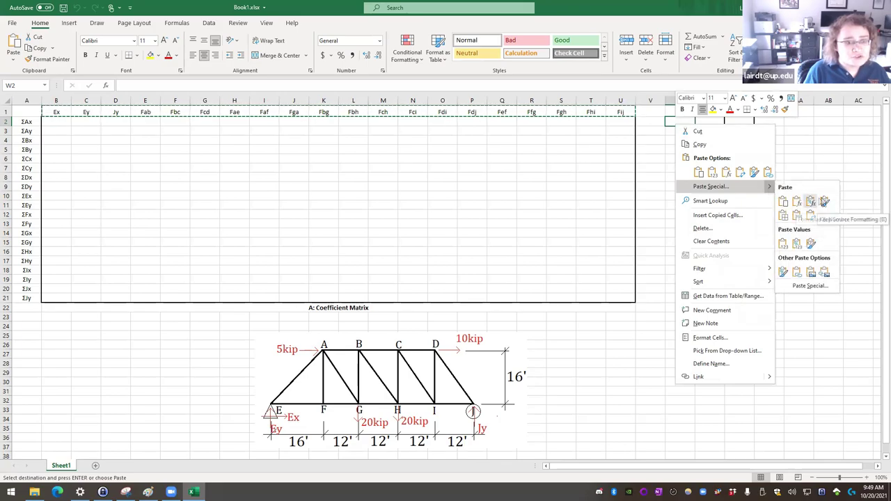
left_click(812, 218)
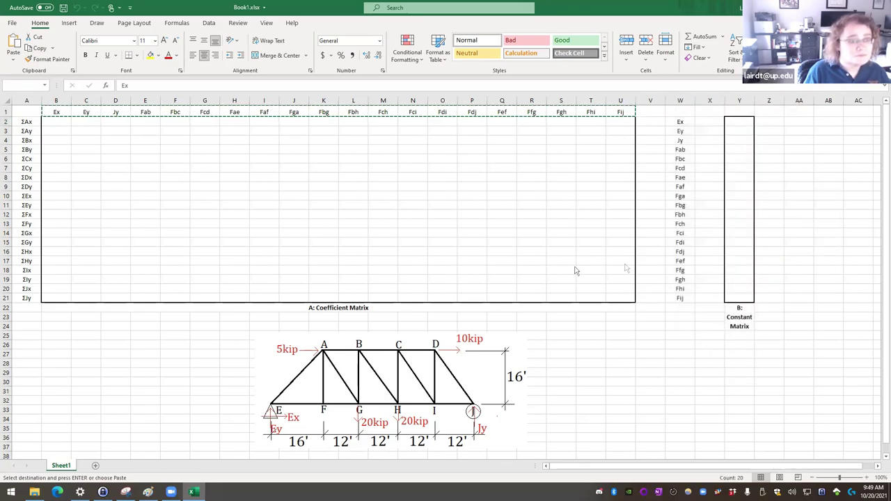
Step: Apply a heavy solid outline border around the transposed force labels in W2:W21
left_click(682, 326)
left_click_drag(682, 300, 680, 122)
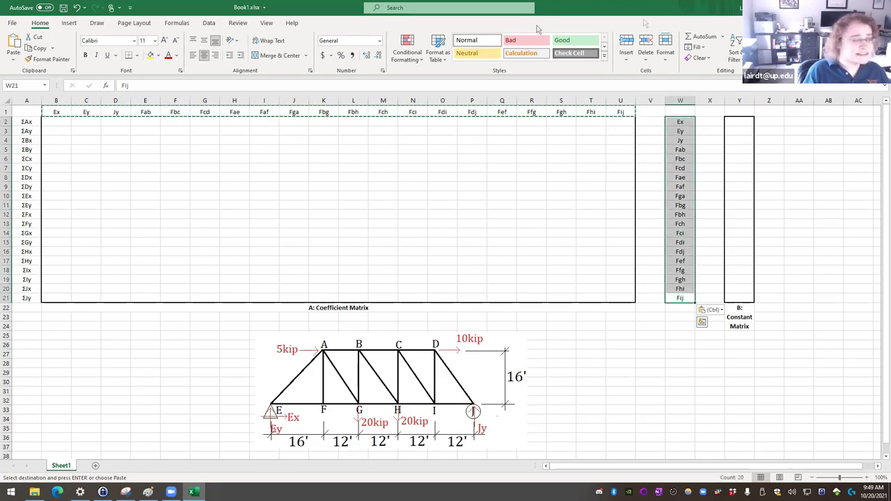
right_click(677, 237)
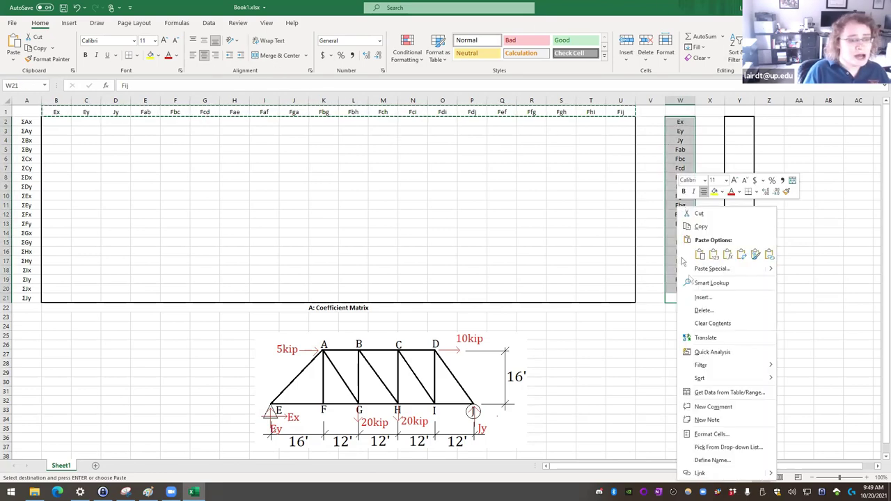
left_click(736, 438)
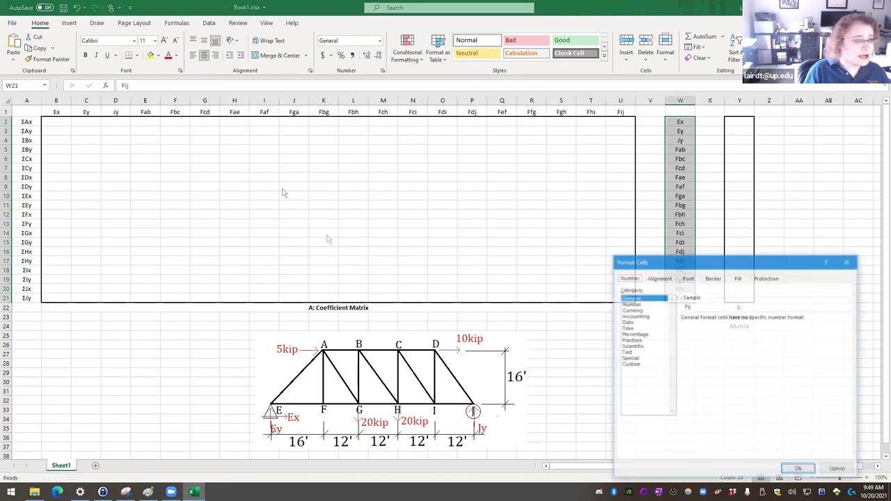
left_click(714, 277)
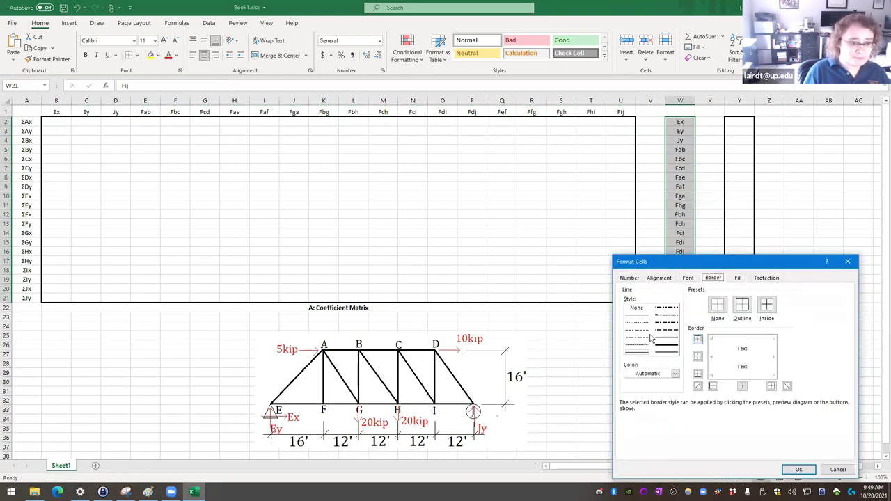
left_click(743, 305)
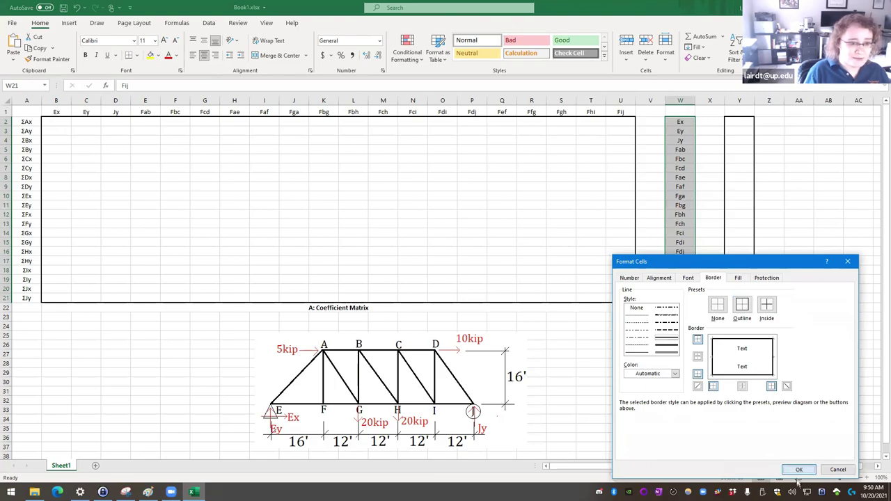
left_click(794, 471)
Step: Copy the merged "B: Constant Matrix" label from Y22 to W22, beneath the column of force labels
left_click(682, 312)
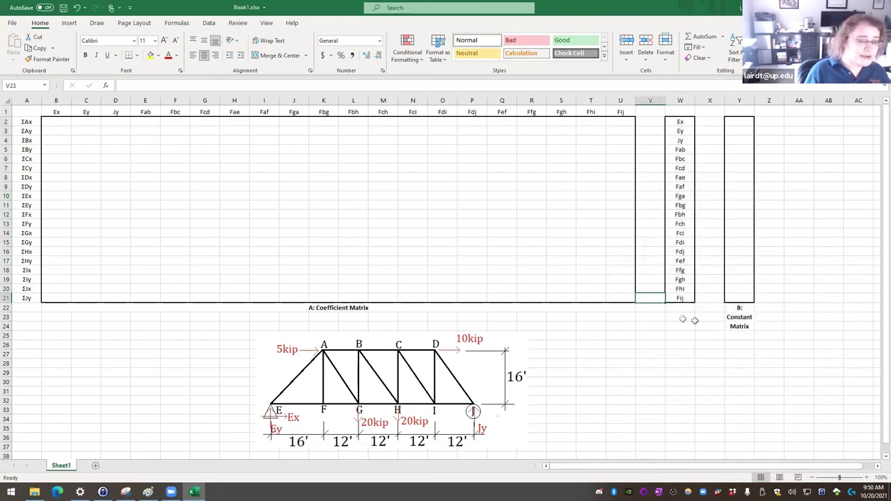
left_click(766, 317)
left_click(744, 317)
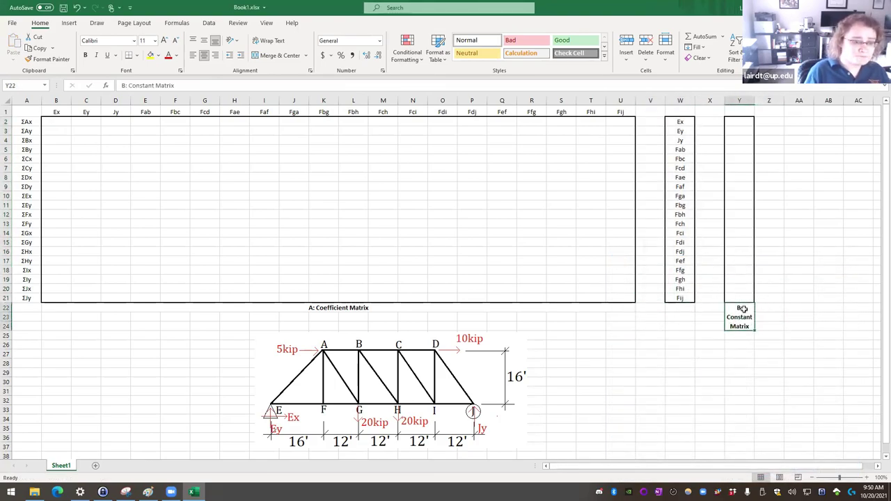
key("ctrl+c")
left_click(682, 311)
key("ctrl+v")
Step: Change the copied label in W22 to "X: Variable Matrix"
double_click(682, 309)
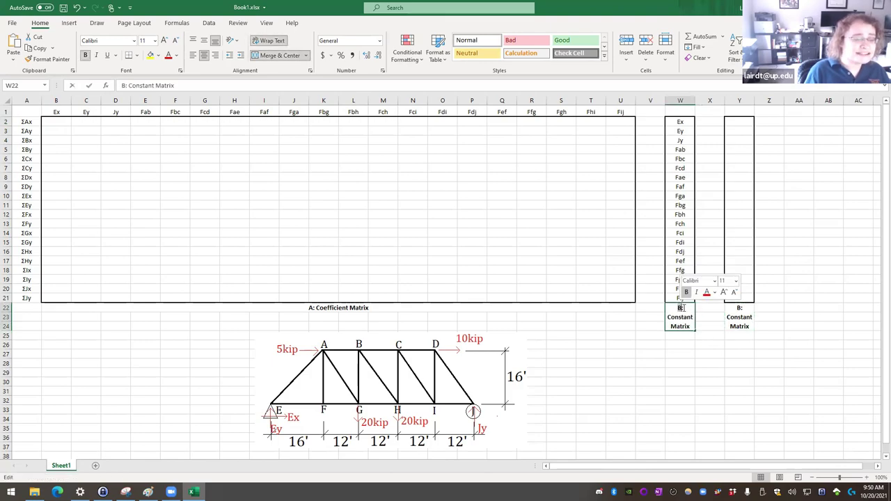
type("c")
key("BackSpace")
type("x")
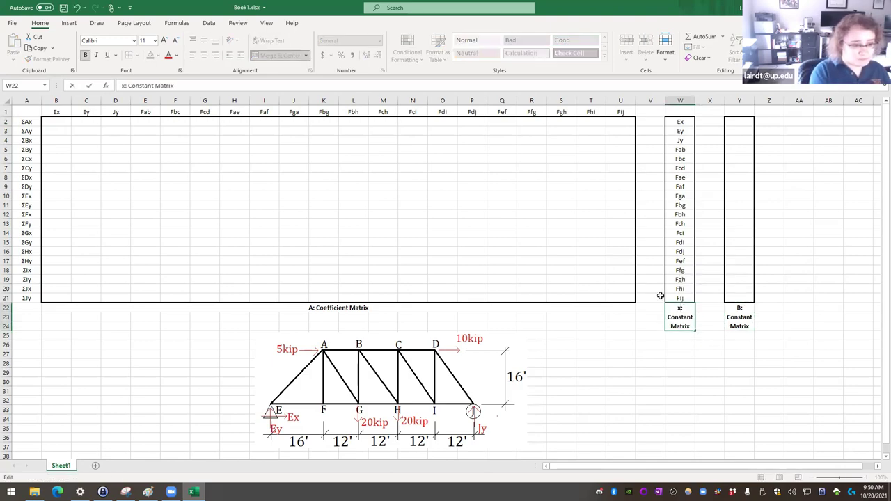
double_click(689, 318)
type("vlA")
key("BackSpace")
key("BackSpace")
key("BackSpace")
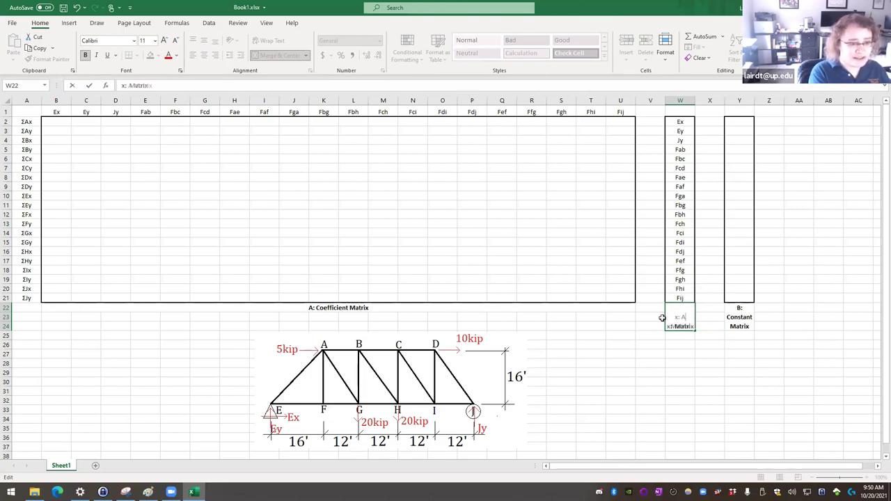
type("Variable")
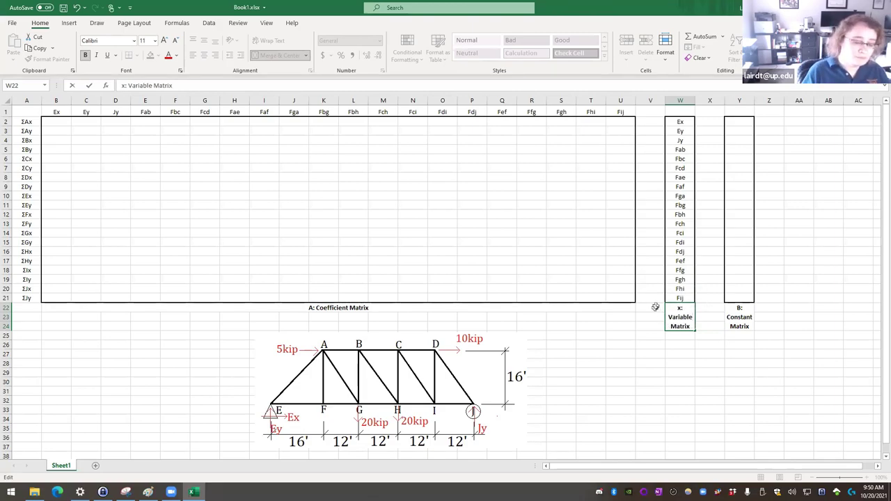
double_click(681, 309)
type("X")
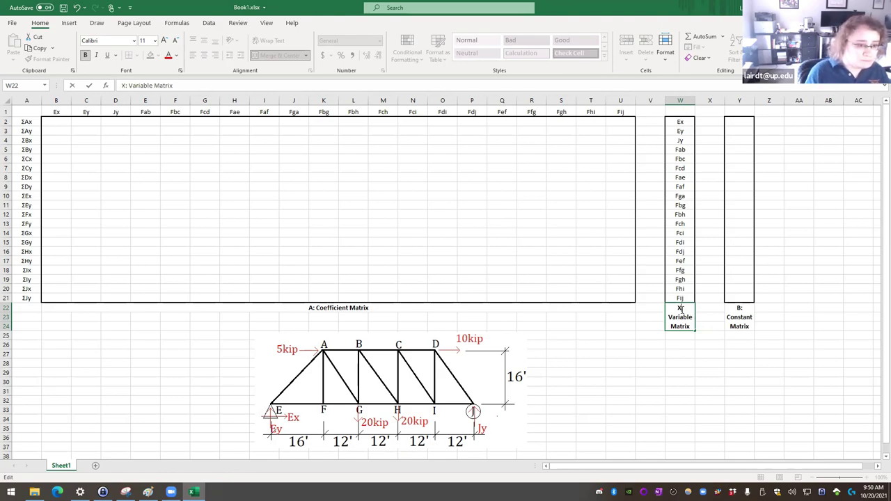
left_click(673, 354)
left_click(688, 336)
Step: Enter the multiplication sign "x" in V10, between the coefficient matrix and the variable matrix
left_click(652, 197)
type("x")
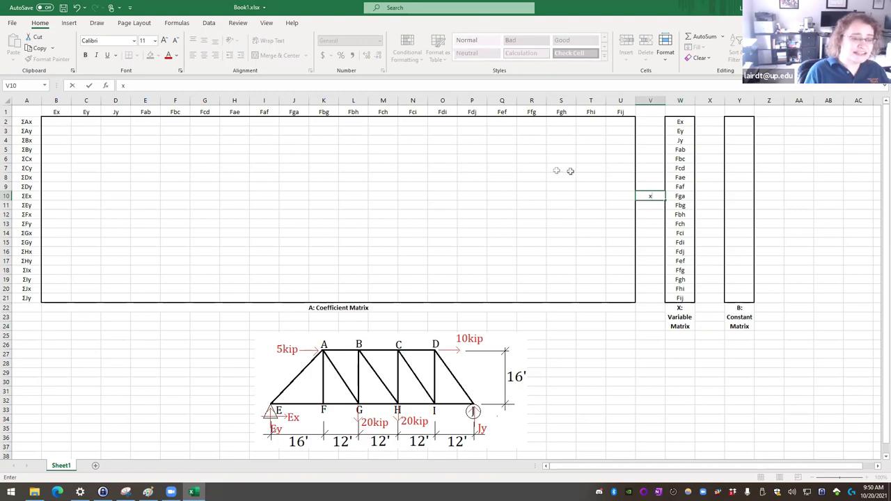
left_click(712, 197)
type("=")
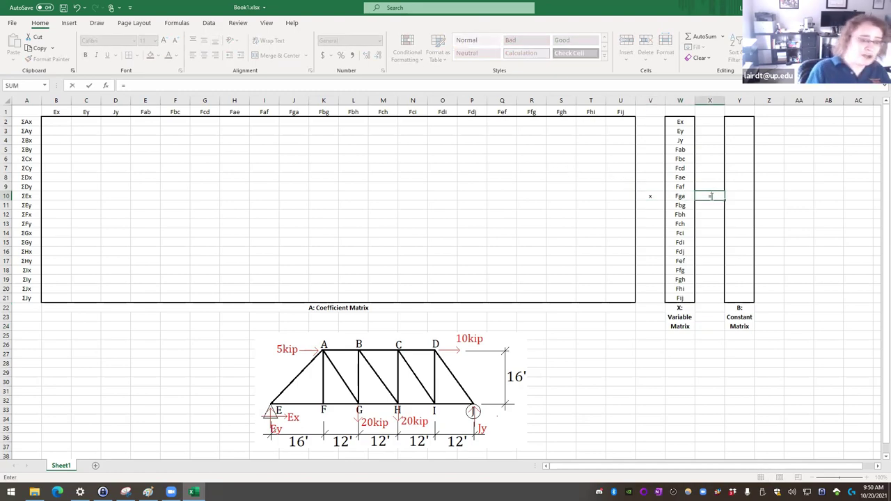
left_click(622, 298)
key("Escape")
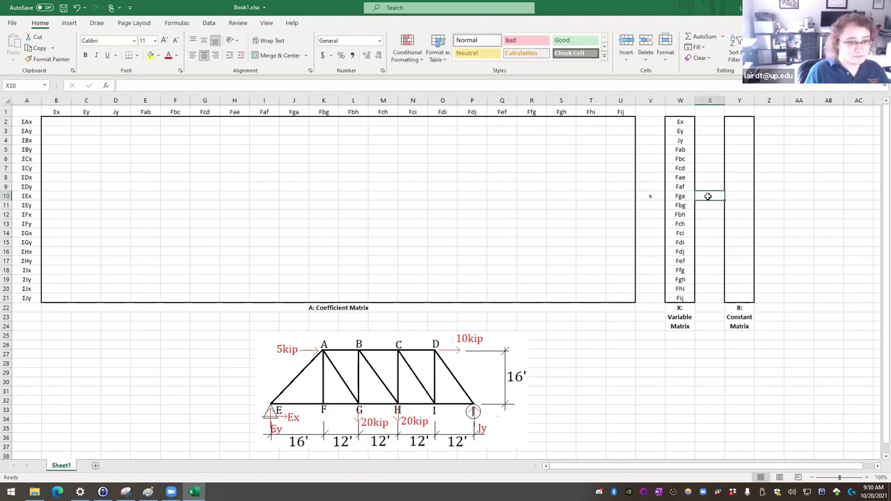
type("=")
left_click(620, 350)
key("Escape")
type("=")
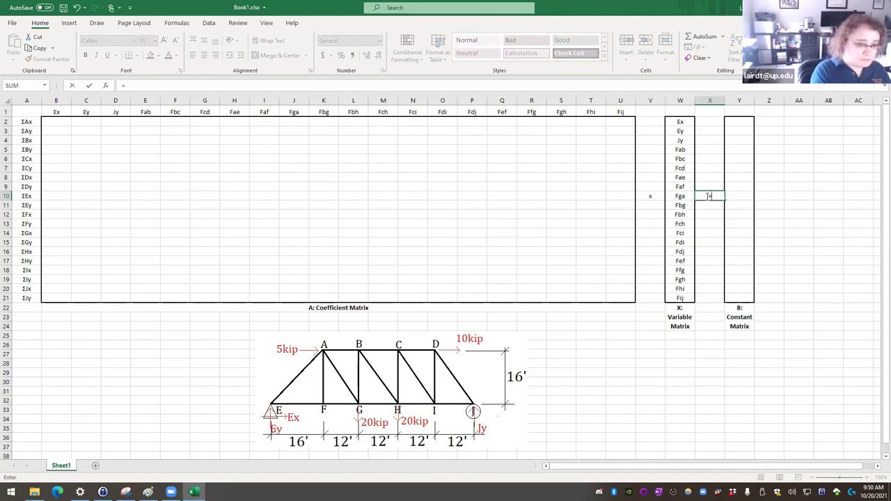
key("BackSpace")
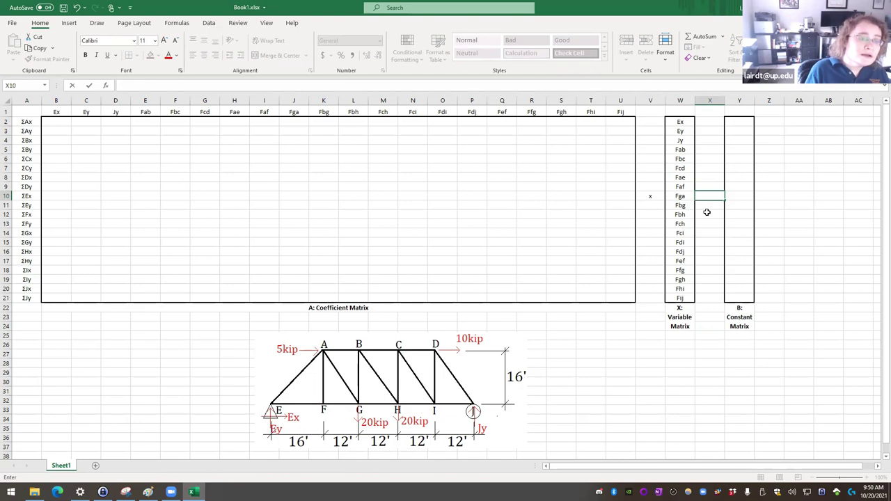
Step: Set the number format of cell X10 to Text
right_click(707, 211)
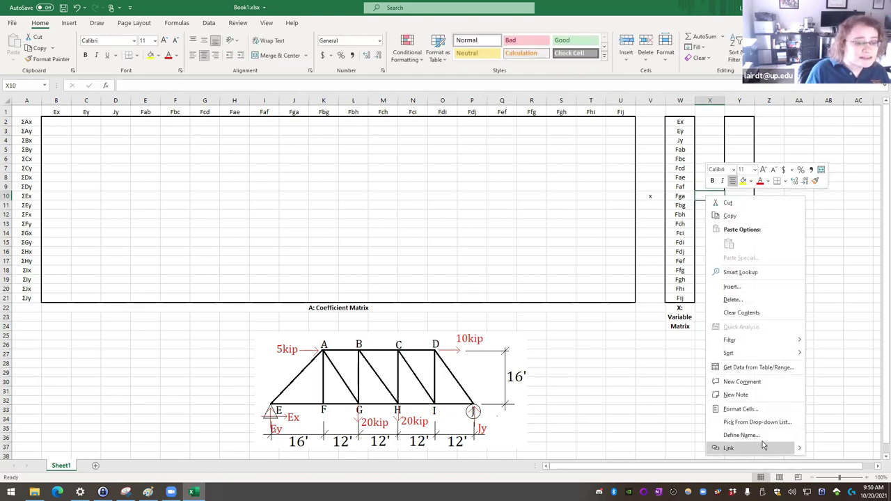
left_click(742, 409)
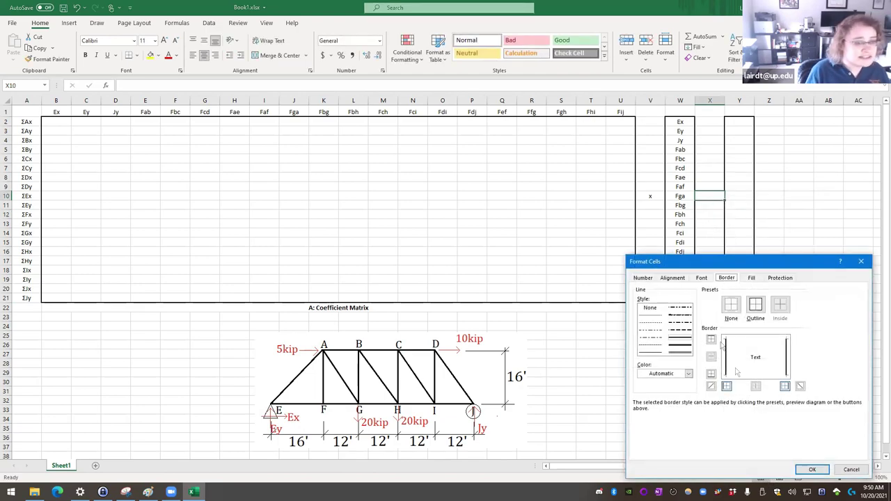
left_click(644, 278)
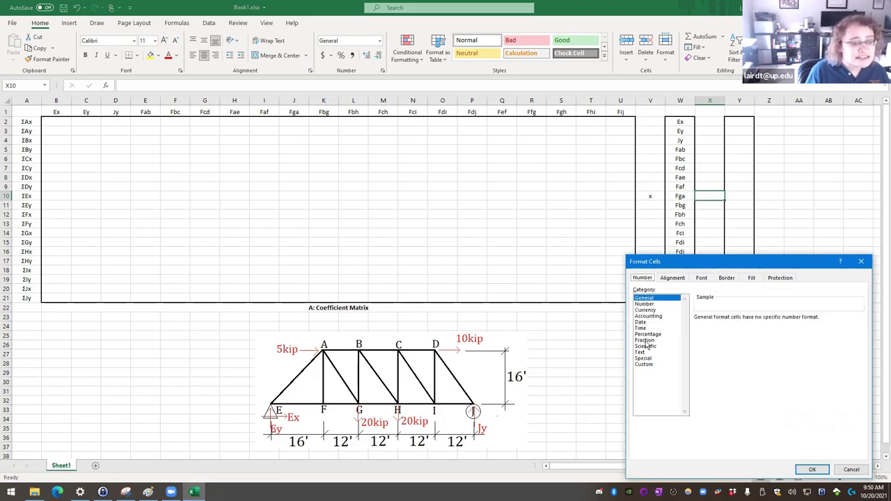
left_click(645, 347)
left_click(640, 352)
left_click(812, 470)
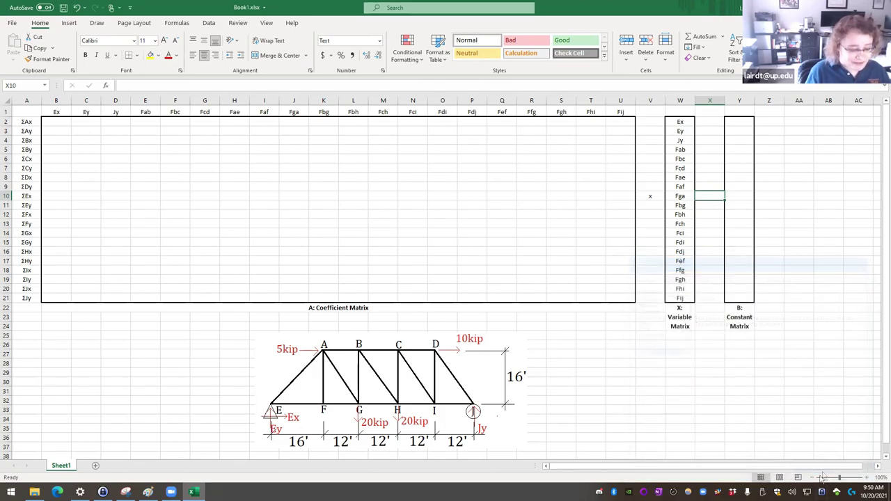
Step: Enter "=" in X10, between the variable matrix and the constant matrix
type("=")
left_click(713, 418)
key("BackSpace")
key("BackSpace")
key("BackSpace")
key("Return")
left_click(603, 408)
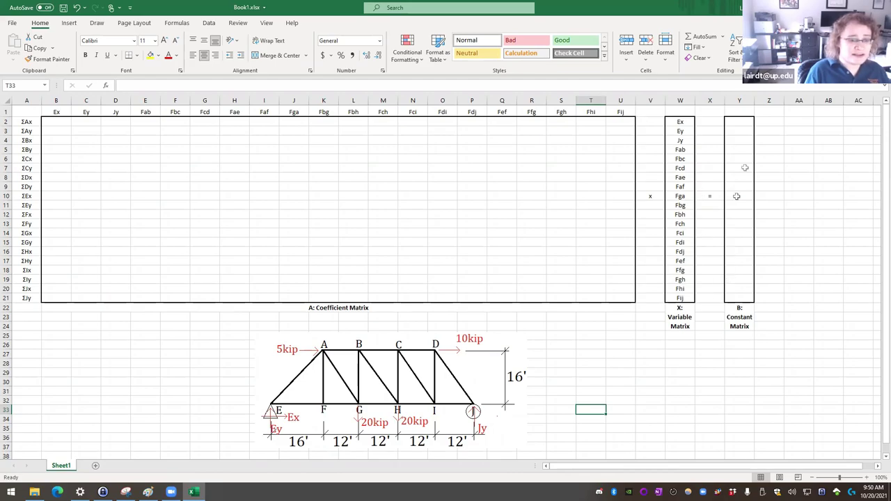
Step: Move the truss picture beneath the variable and constant matrices, clear of the area under the coefficient matrix
left_click(460, 379)
left_click_drag(461, 380, 839, 386)
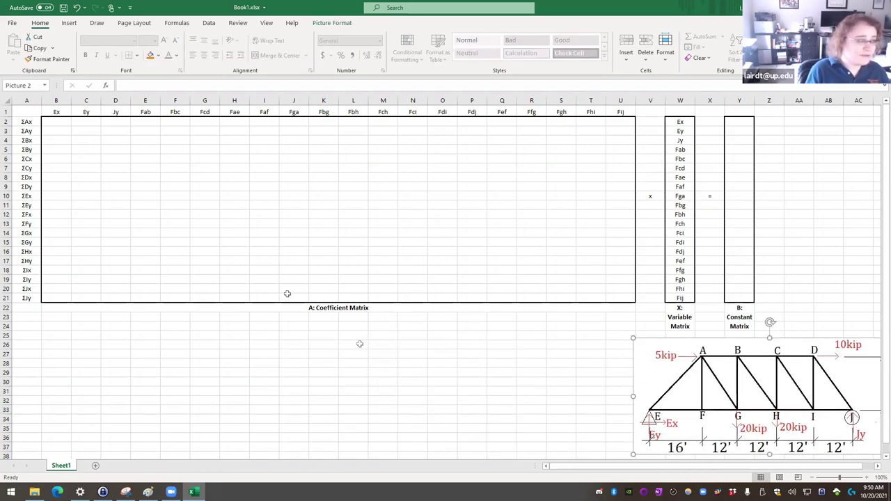
Step: Enter 0 in B2, the first cell of the coefficient matrix
left_click(62, 124)
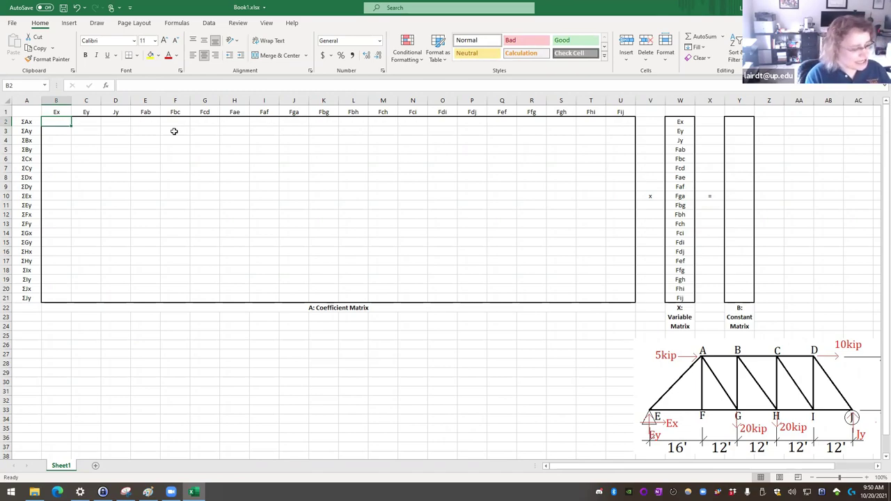
type("0")
key("ctrl+Return")
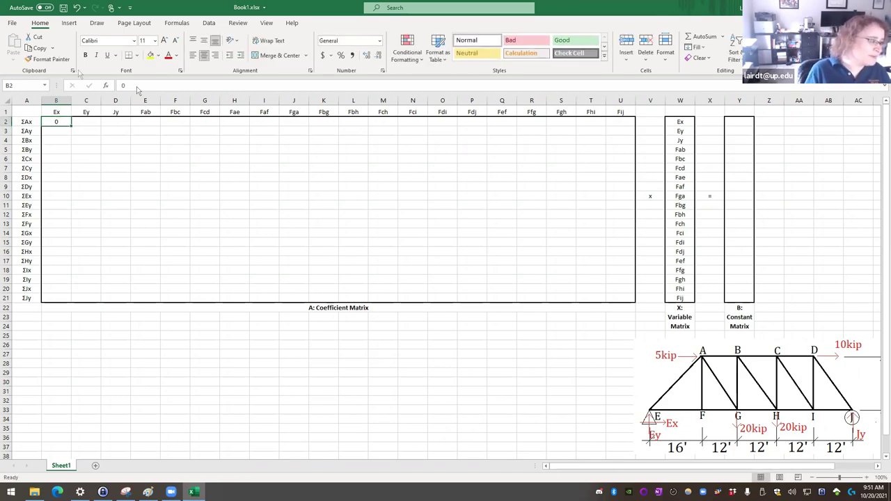
Step: Fill the 0 from B2 across the row to U2, and undo that fill
left_click_drag(73, 126, 634, 129)
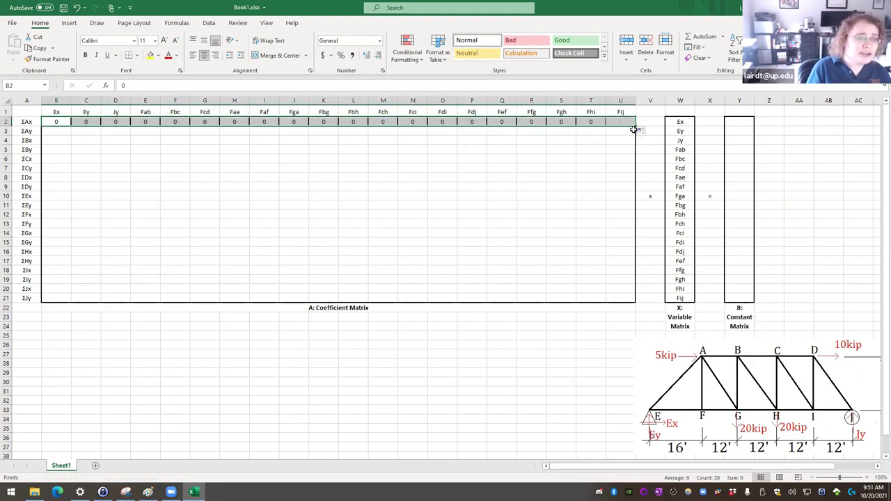
key("ctrl+z")
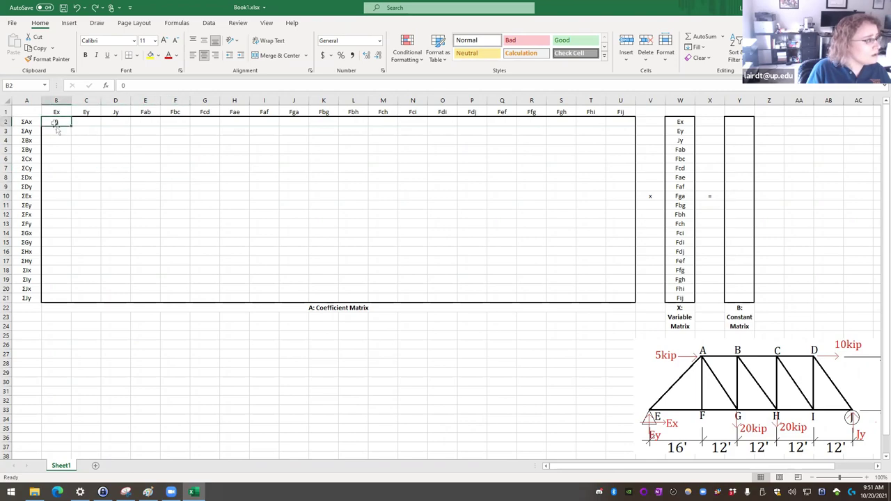
Step: Copy the 0 in B2 and paste it as values only across the whole coefficient matrix B2:U21
left_click(85, 168)
left_click(56, 124)
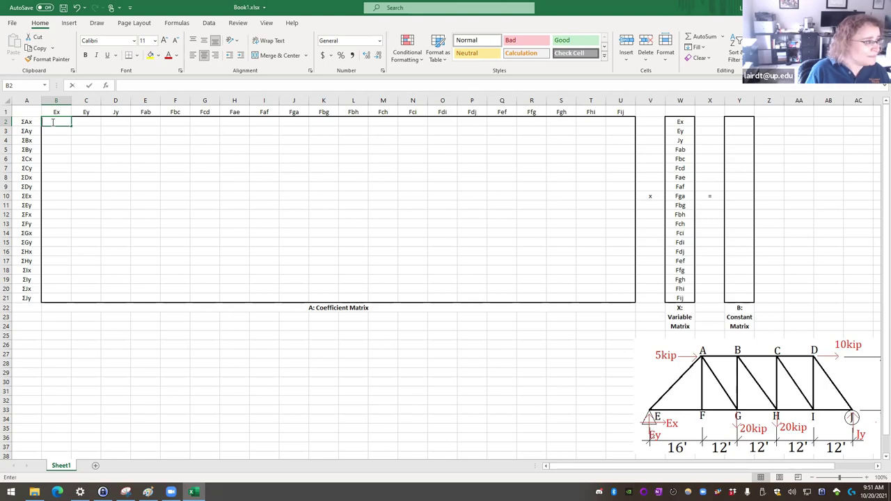
left_click(200, 199)
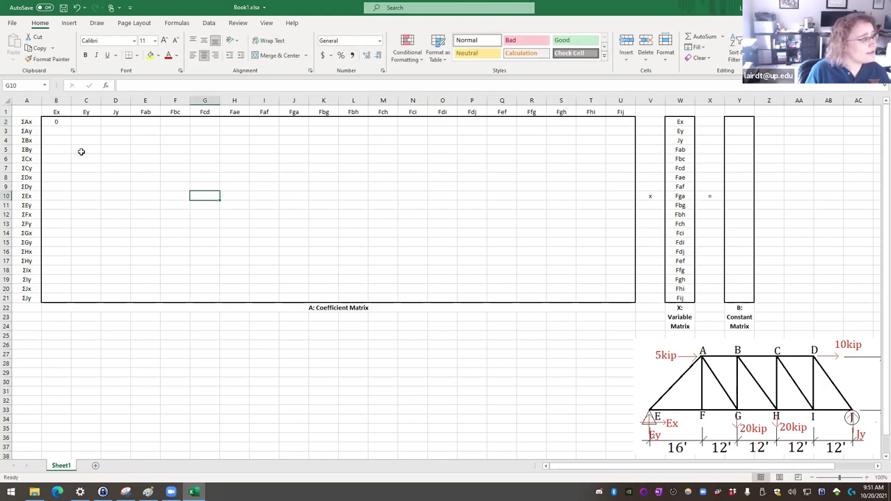
left_click(48, 123)
key("ctrl+c")
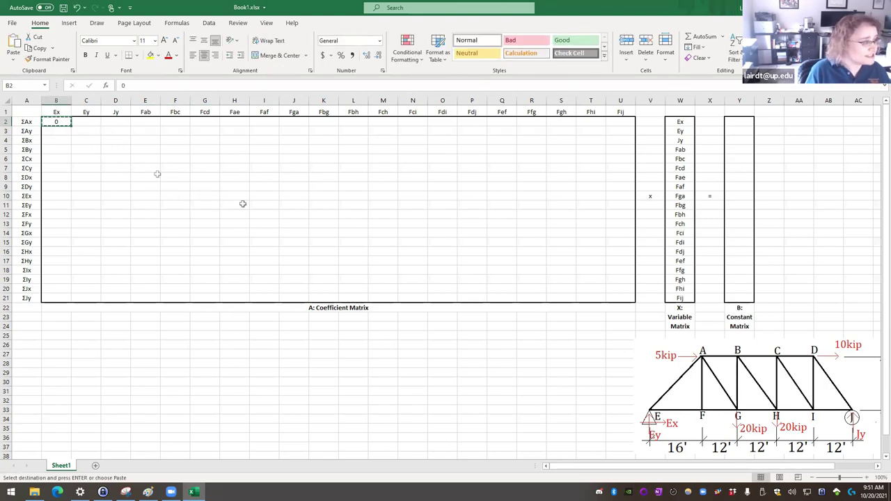
left_click(612, 298, "shift")
right_click(473, 221)
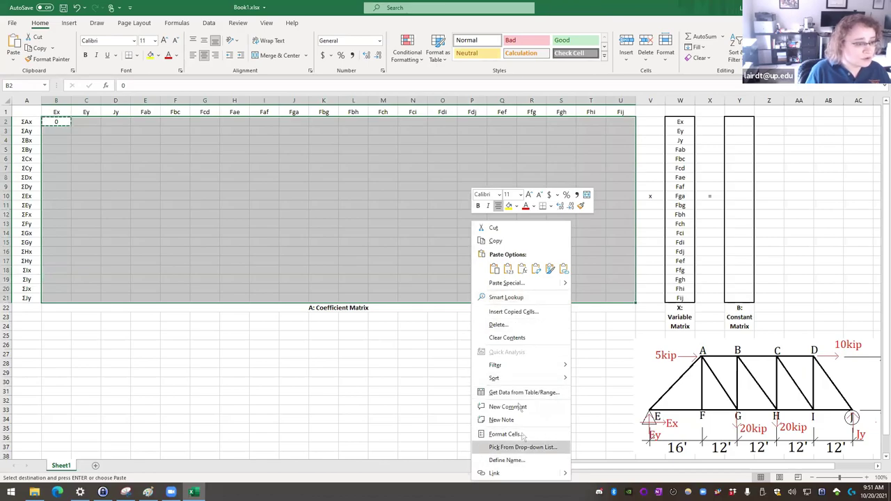
left_click(509, 270)
left_click(382, 344)
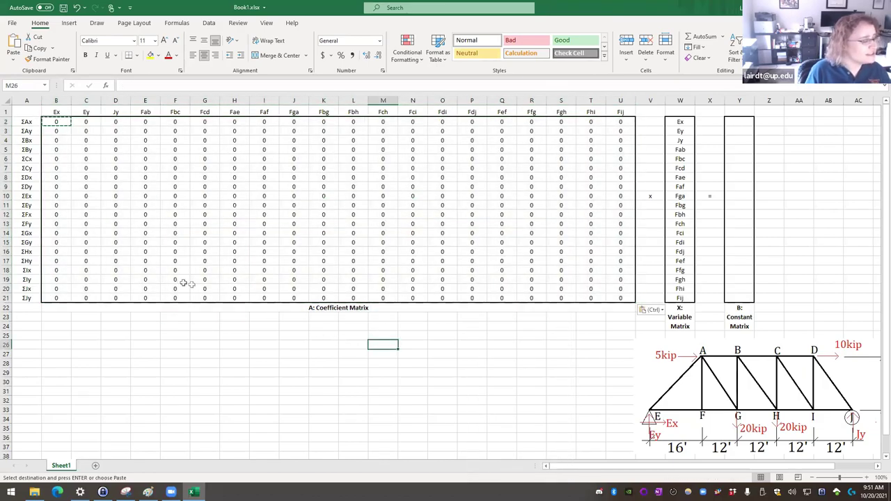
Step: Switch to Paint and add the green text label sqrt(2*16^2) beside the inclined member AE of the truss
left_click(86, 120)
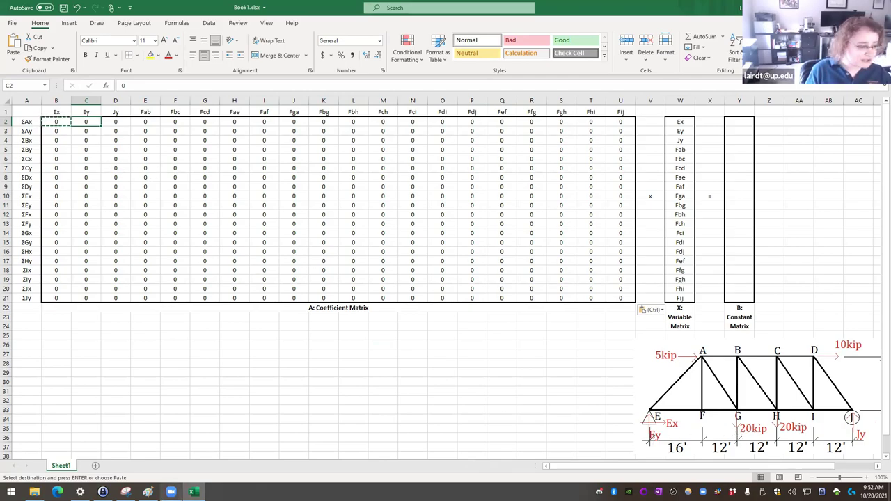
left_click(147, 492)
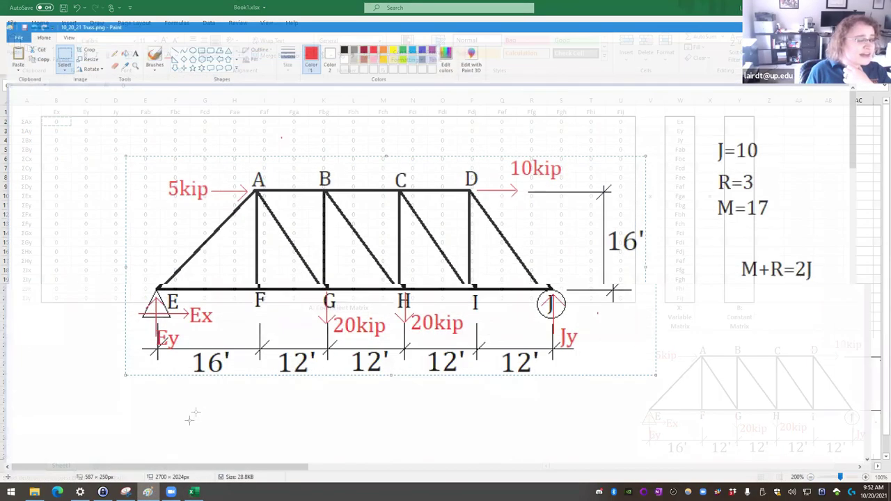
left_click(285, 87)
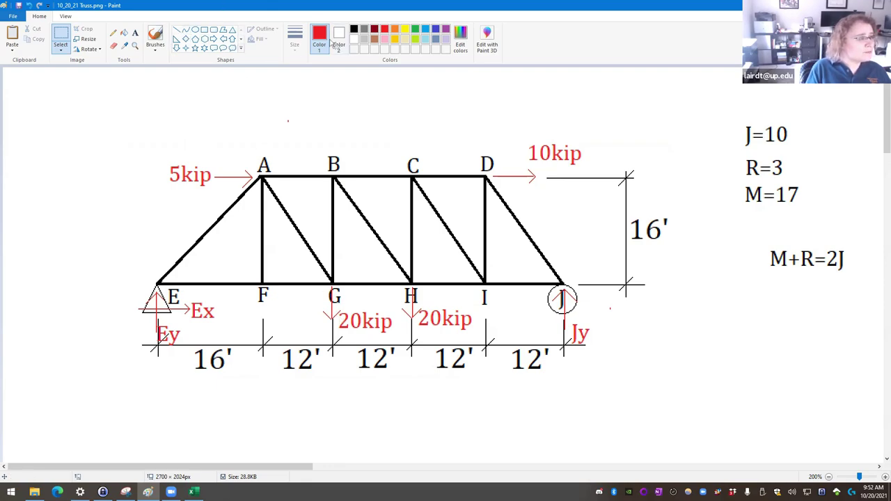
left_click(415, 31)
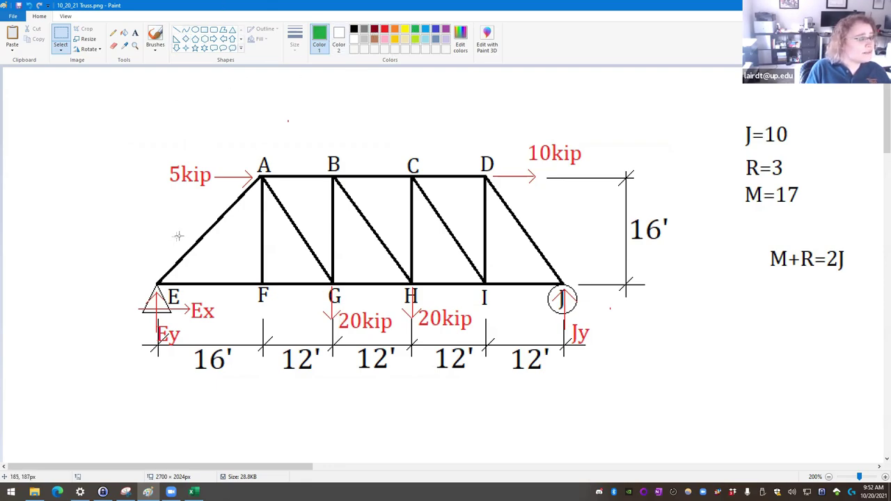
left_click(136, 33)
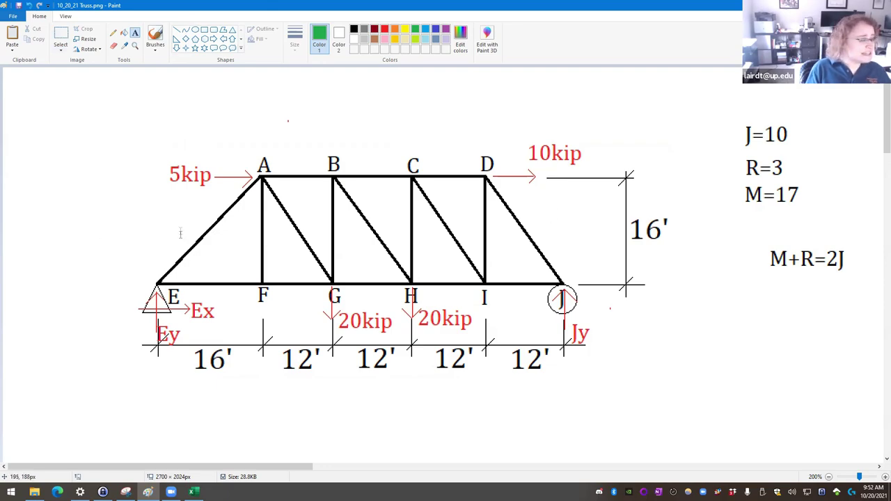
left_click(170, 213)
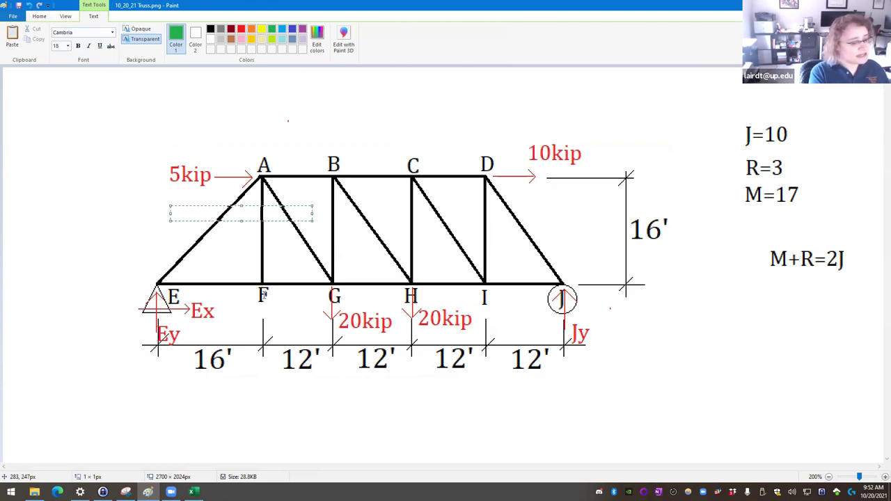
type("sqrt")
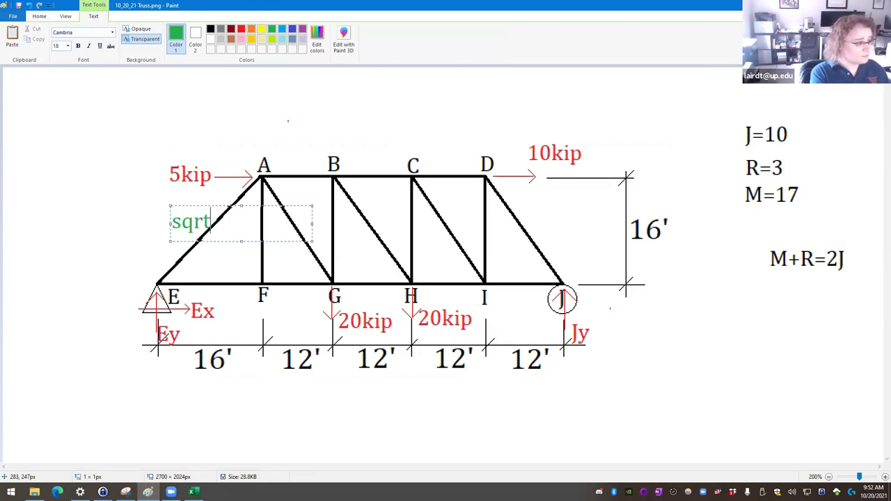
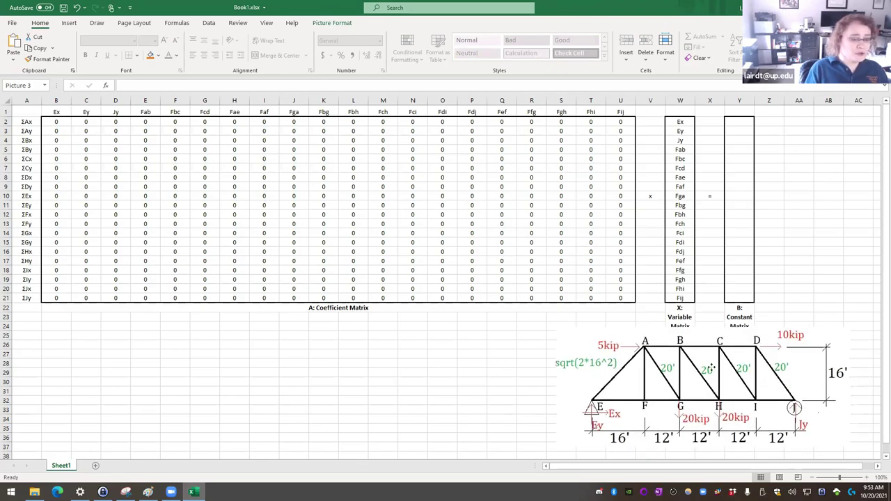
Step: In the Excel workbook, move the annotated truss picture beneath the coefficient matrix
scroll(499, 372, "down", 1)
left_click_drag(647, 383, 209, 372)
scroll(522, 369, "up", 1)
left_click(108, 389)
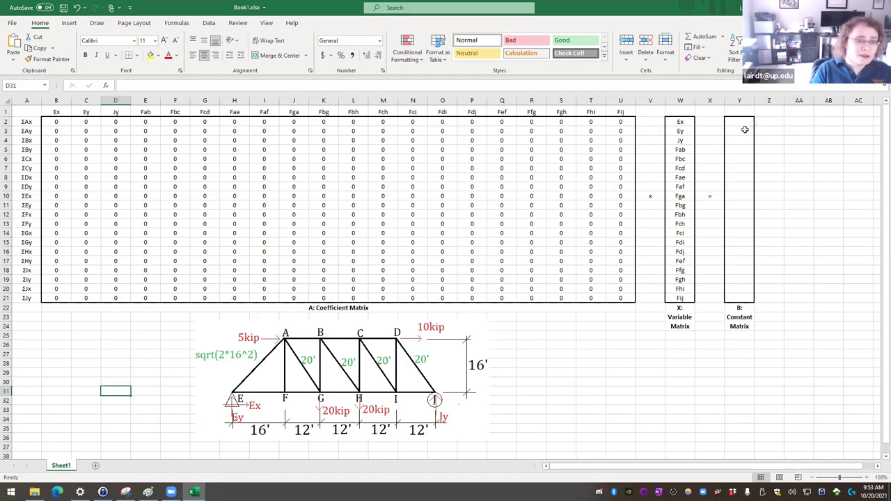
Step: Copy the zeros in U2:U21 and paste them into the constant matrix starting at Y2
left_click(627, 123)
left_click(630, 298, "shift")
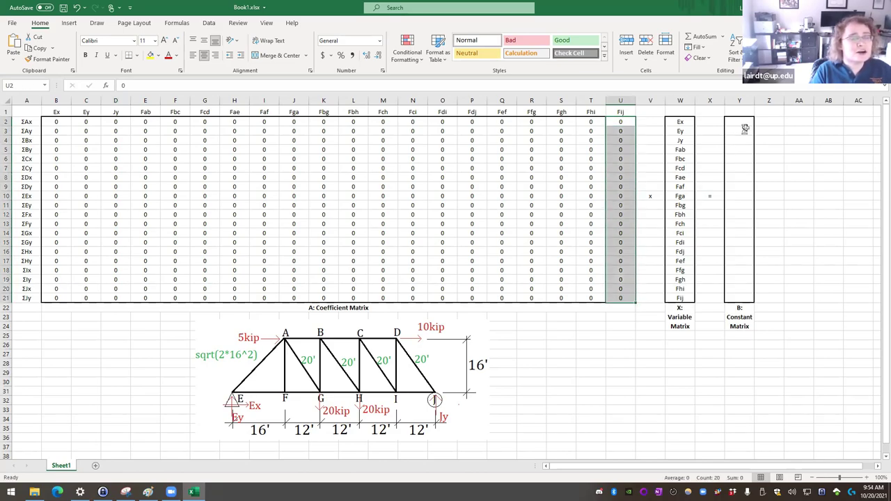
key("ctrl+c")
left_click(744, 124)
key("ctrl+v")
left_click(629, 382)
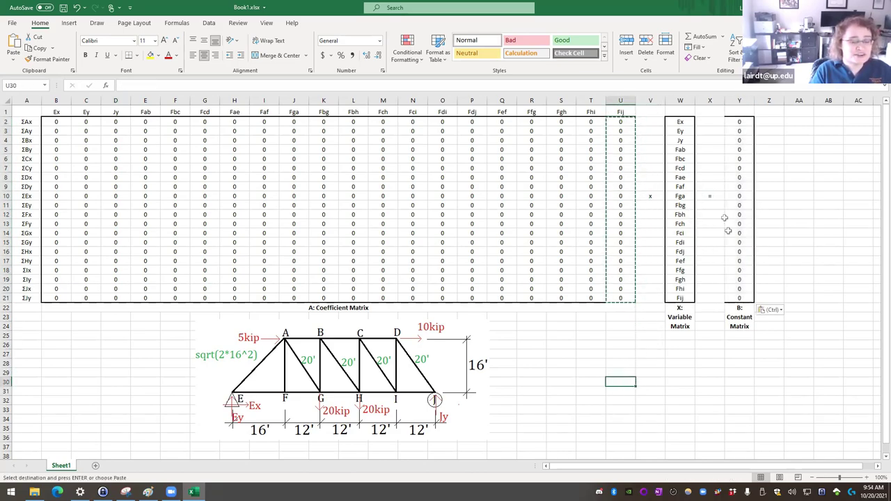
Step: Undo that paste and paste the copied zeros into Y2:Y21 as values only
left_click_drag(740, 298, 741, 122)
key("Delete")
left_click(769, 429)
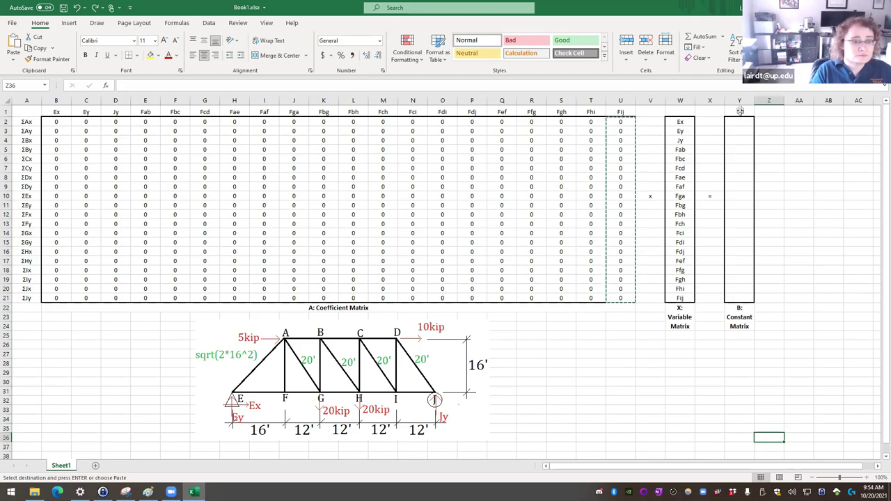
right_click(744, 124)
left_click(763, 177)
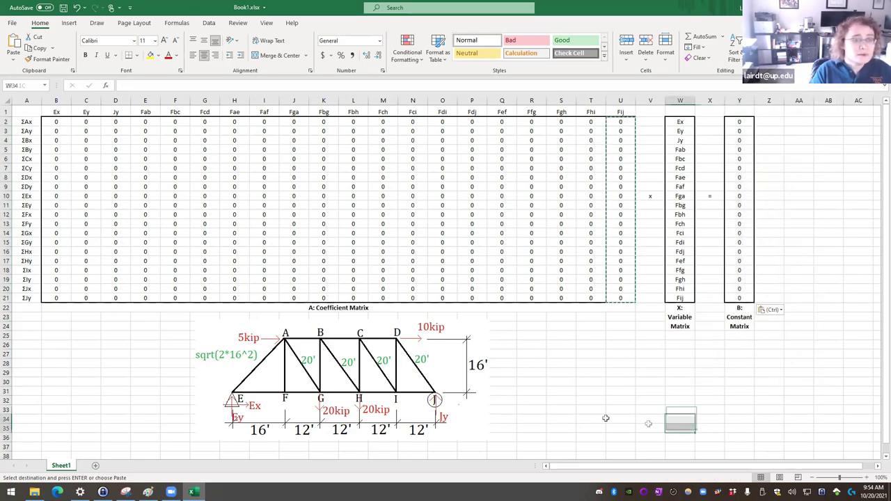
Step: Enter 1 in E2 as the Fab coefficient of the ΣAx equation
left_click(88, 124)
left_click(53, 123)
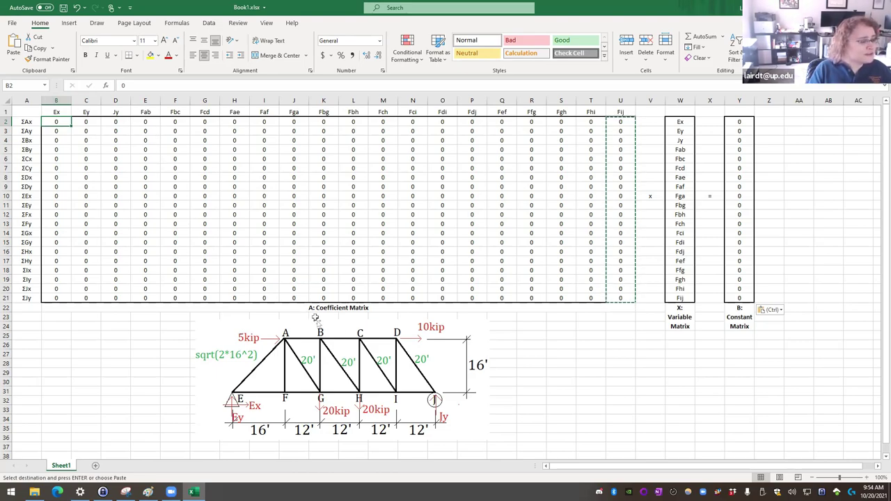
left_click(152, 123)
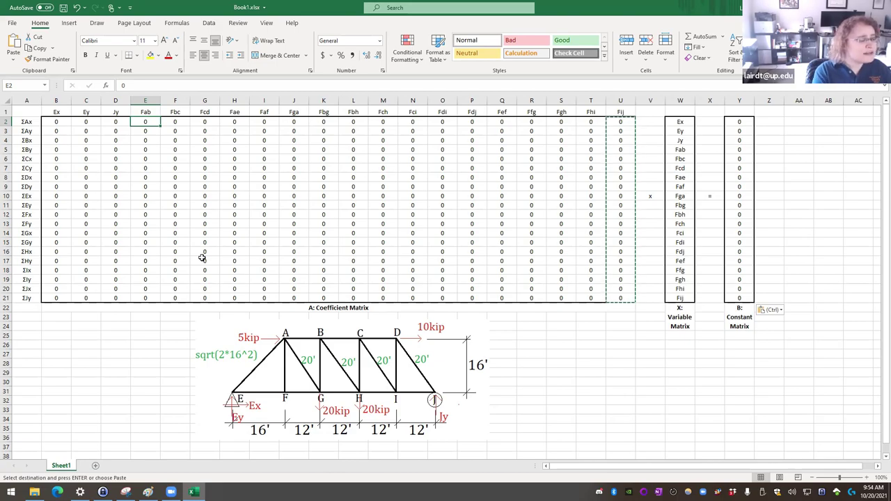
type("1")
key("Return")
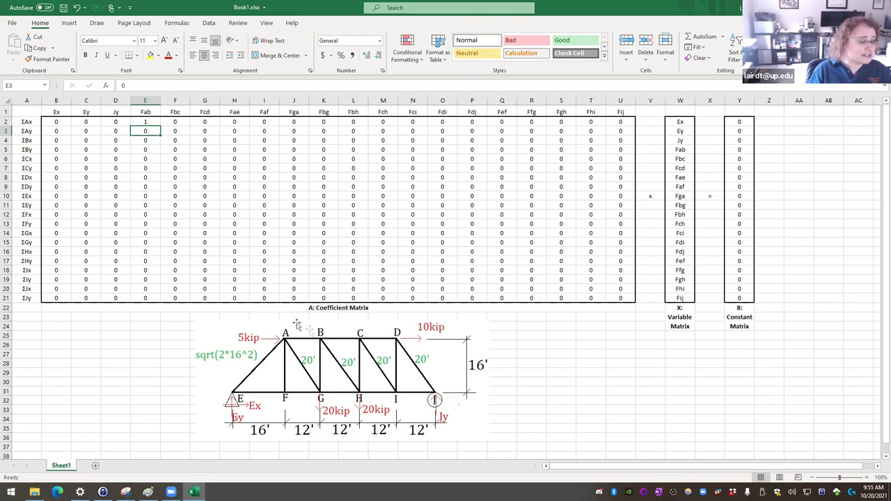
Step: Enter the Fae coefficient of the ΣAx equation in H2 as -16/(sqrt(2*16^2))
left_click(170, 122)
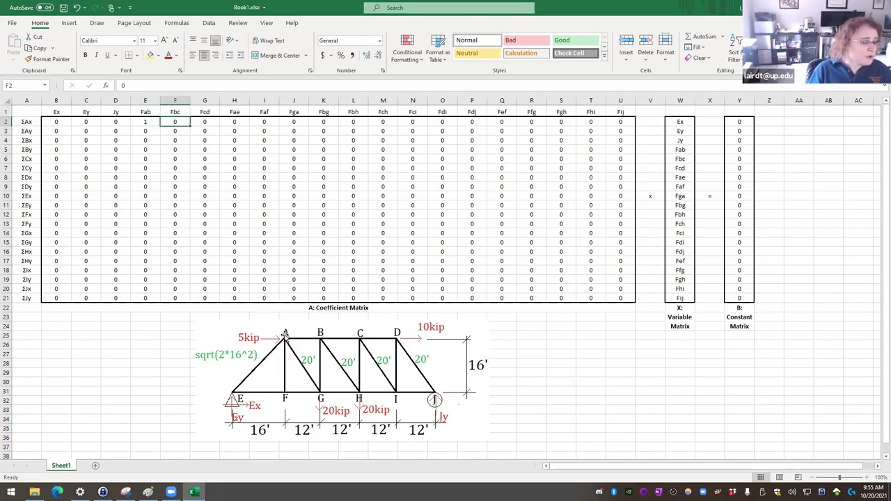
left_click(236, 122)
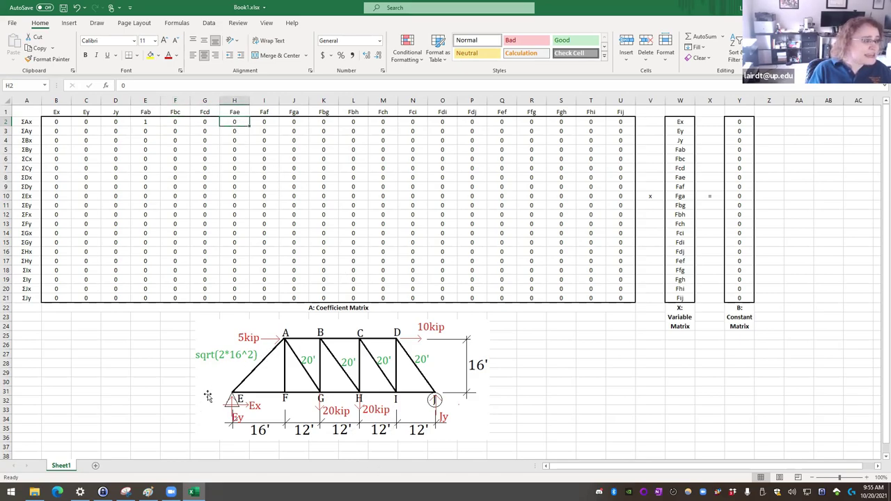
type("-16/(")
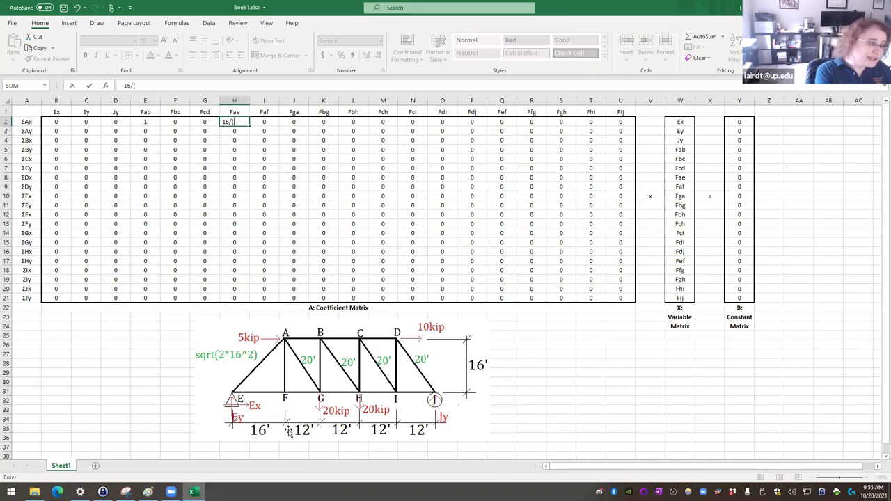
type("sqer")
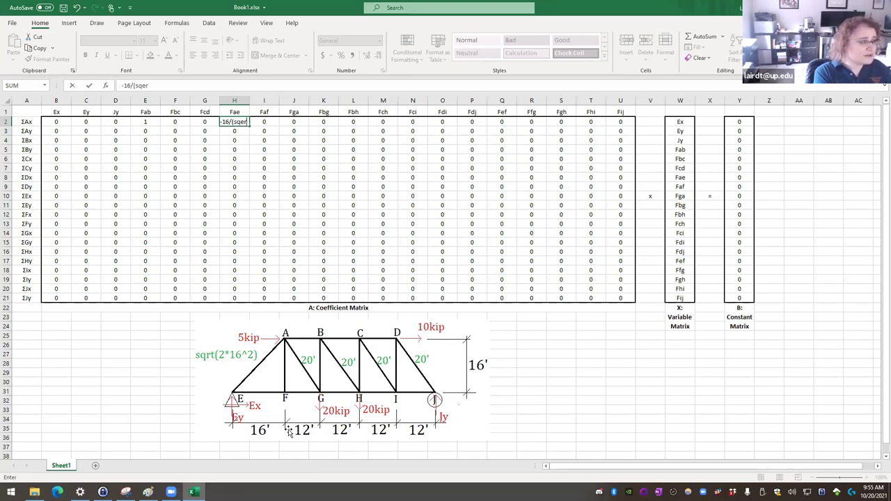
key("BackSpace")
key("BackSpace")
type("rt(2*16^2")
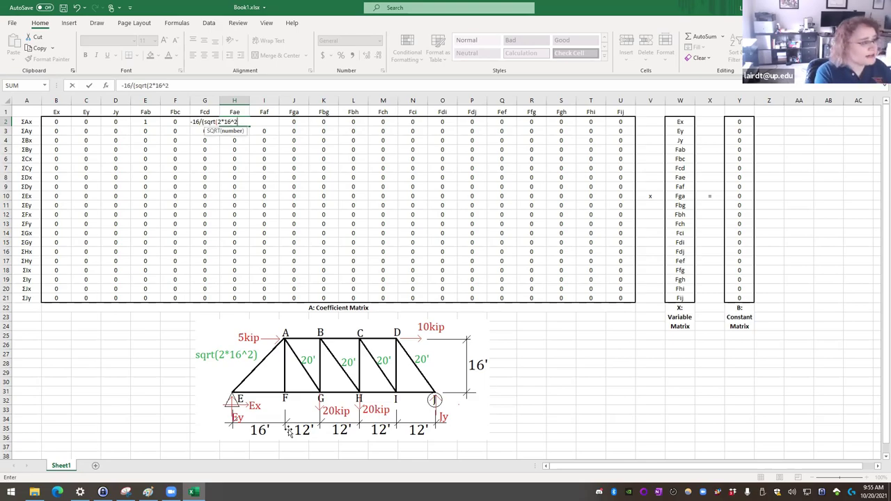
type("))")
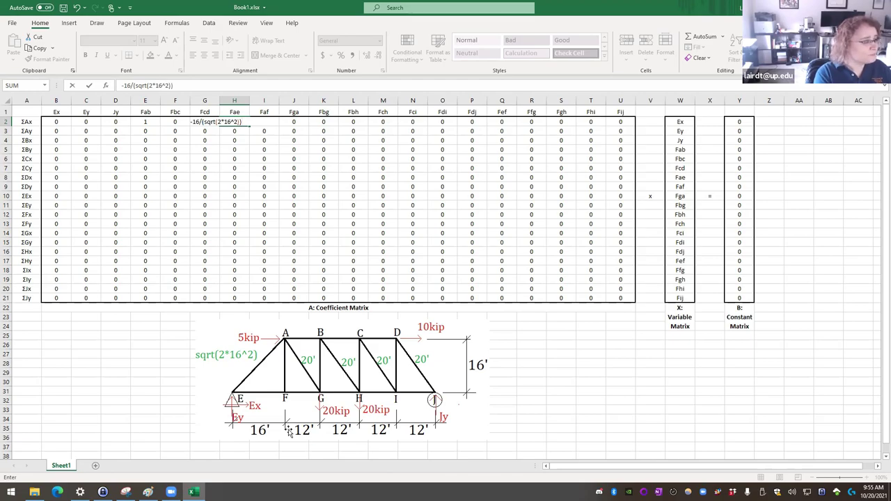
key("Return")
key("Up")
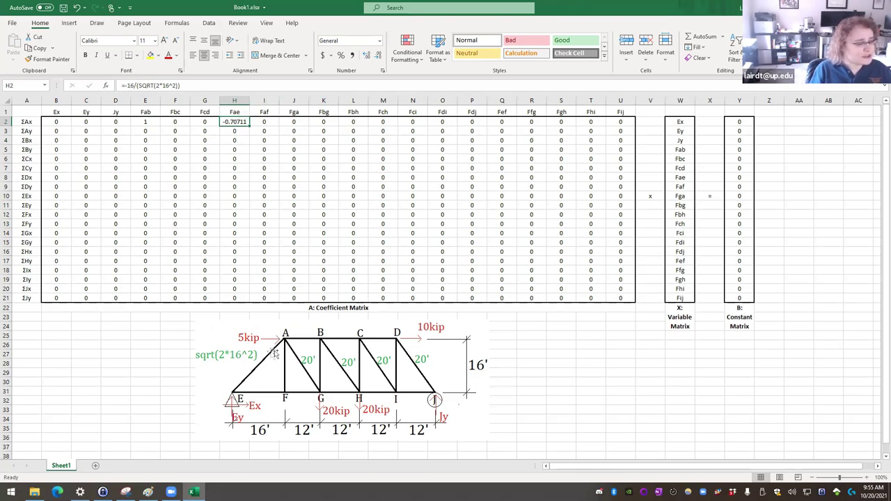
Step: Enter =12/20 in J2 as the Fga coefficient of the ΣAx equation, leaving Faf at 0
left_click(271, 131)
left_click(264, 112)
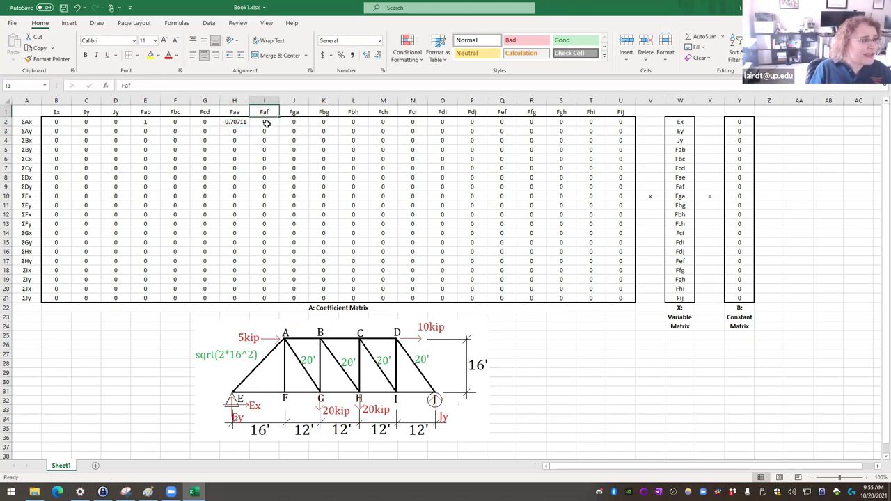
left_click(267, 124)
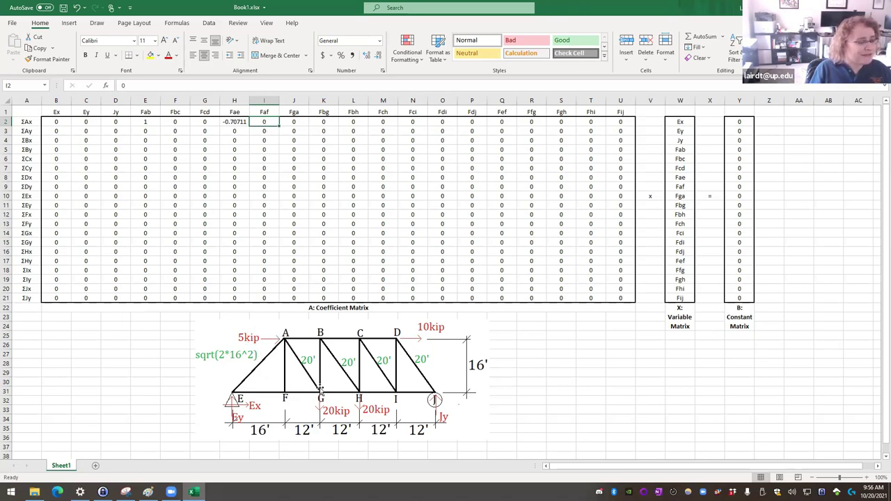
left_click(299, 122)
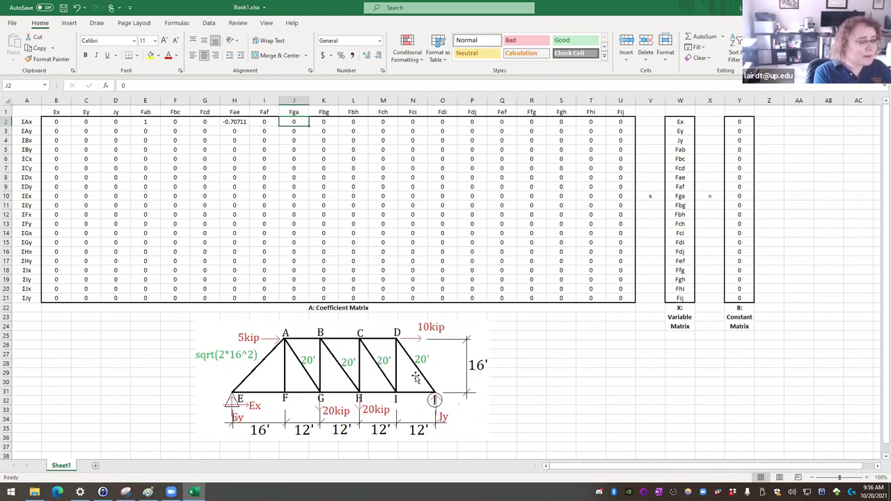
type("=12/20")
key("Return")
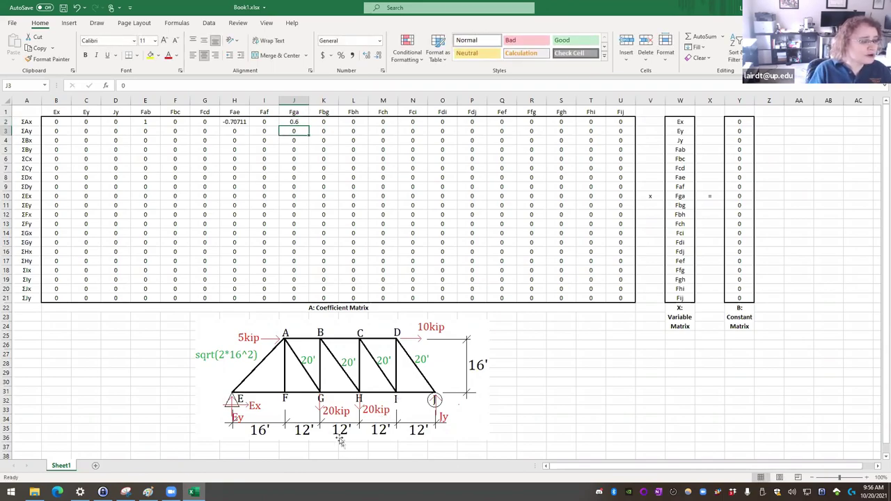
Step: Switch to Paint and draw a small green right triangle with three lines in the empty area beneath M+R=2J
left_click(57, 133)
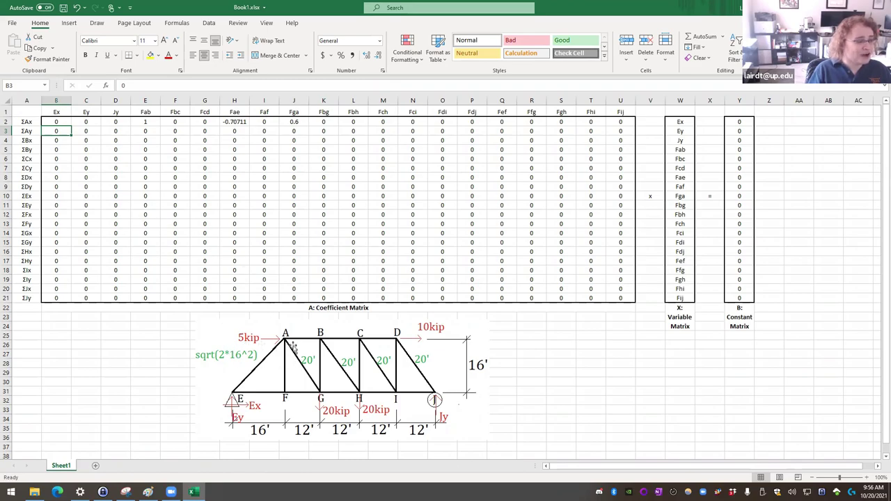
left_click(234, 122)
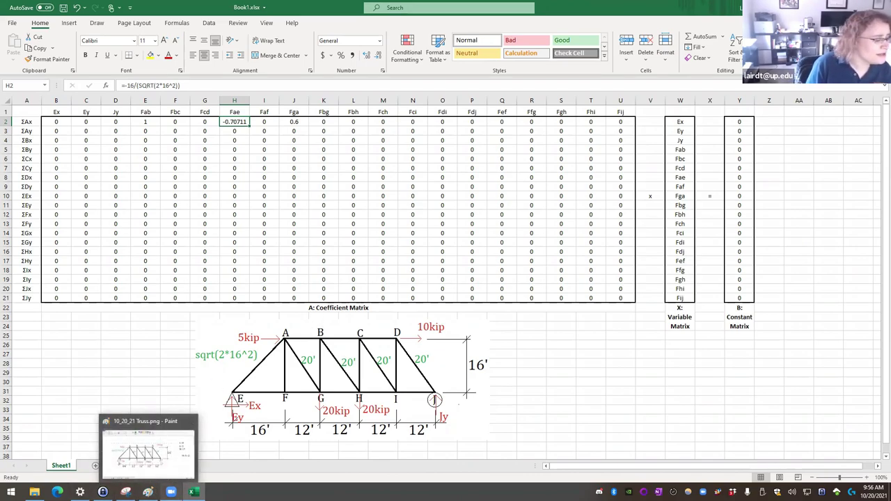
left_click(146, 449)
key("Escape")
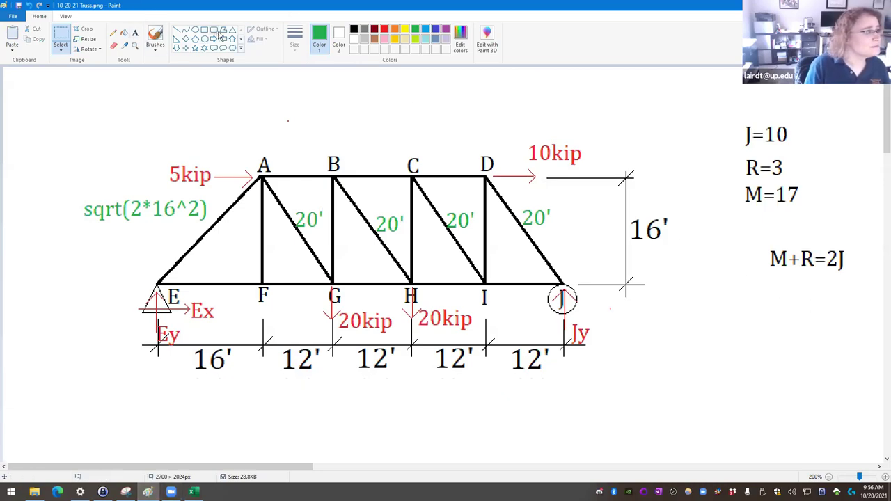
left_click(177, 30)
mouse_move(711, 393)
left_mouse_down()
mouse_move(770, 392)
mouse_move(771, 332)
mouse_move(711, 393)
left_mouse_up()
left_click(770, 393)
left_click(773, 331)
left_click(740, 410)
Step: Label the horizontal and vertical legs of the green triangle 16 each with green text
left_click(136, 33)
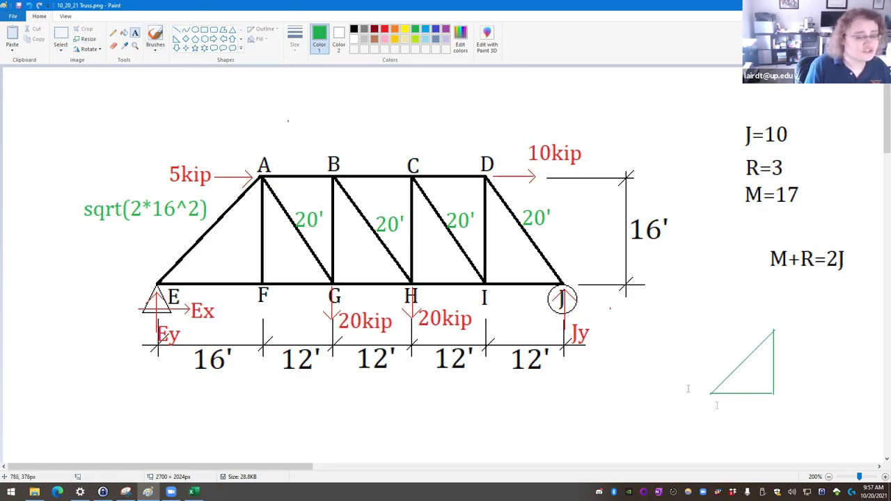
left_click(726, 406)
type("17^2")
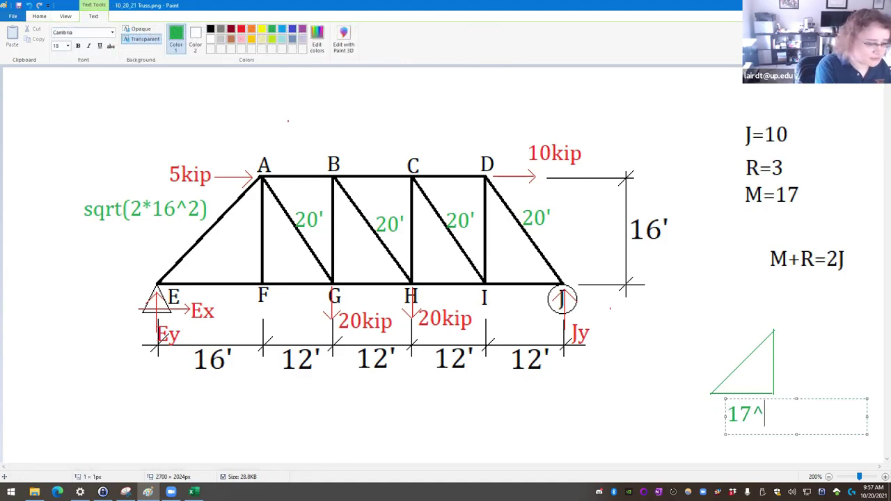
key("BackSpace")
key("BackSpace")
type("6")
key("BackSpace")
key("BackSpace")
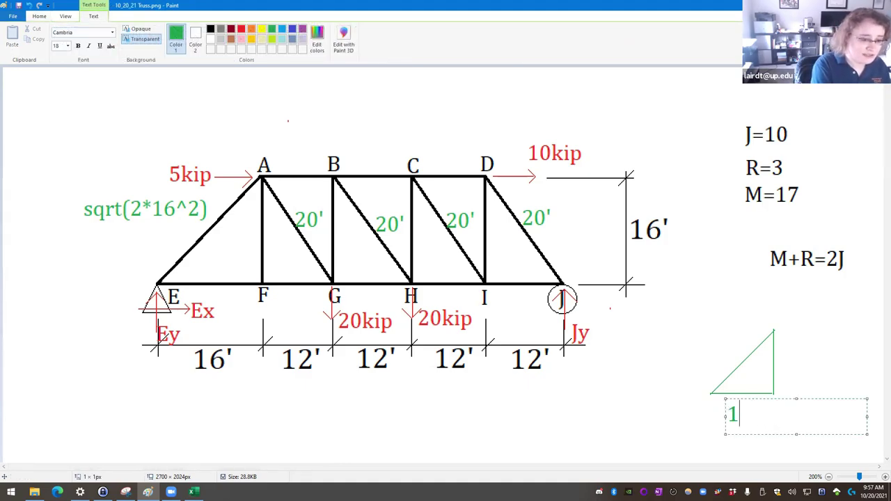
type("6")
left_click(782, 362)
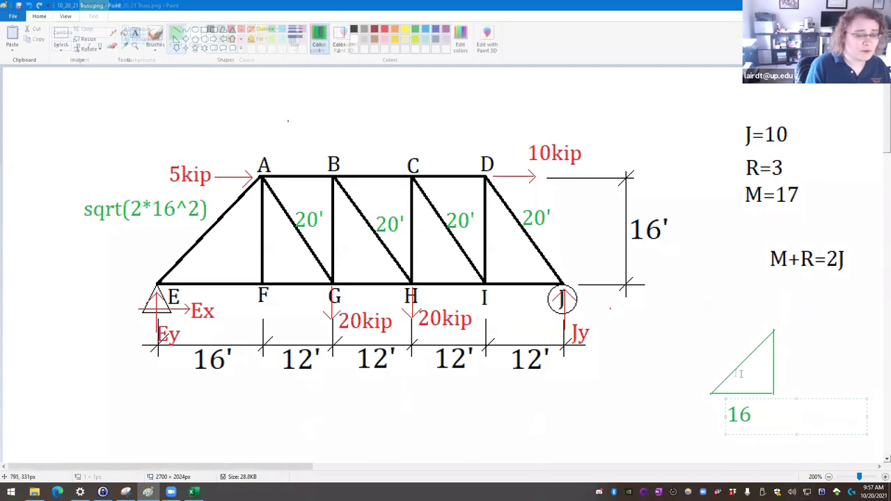
left_click(783, 362)
type("16")
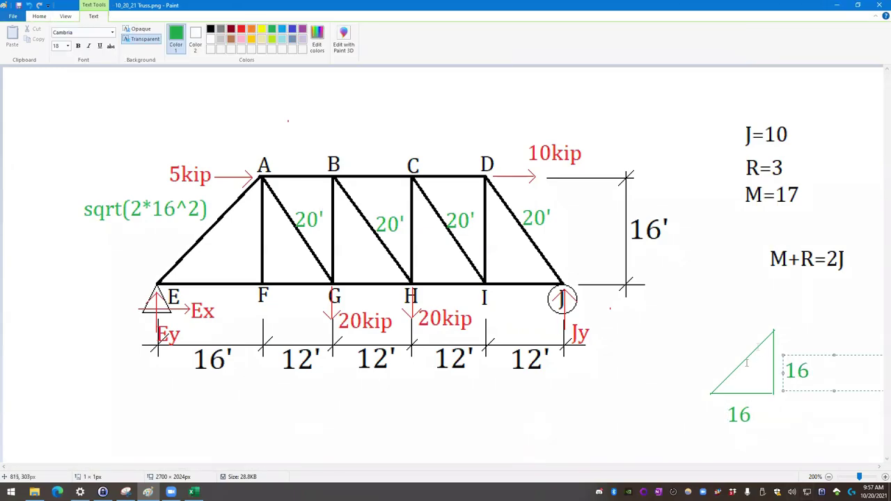
Step: Finish the triangle's vertical leg label and switch back to Excel to check the Fae and Faf coefficients of the ΣAx equation
left_click(782, 417)
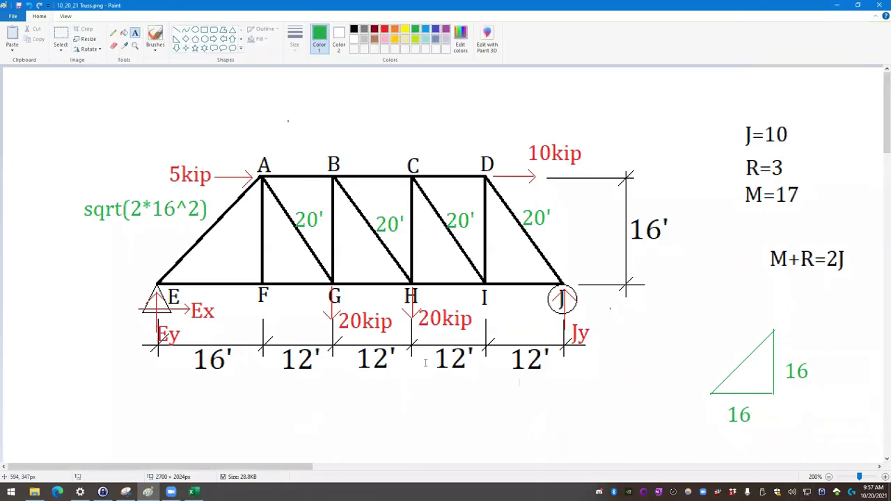
left_click(835, 7)
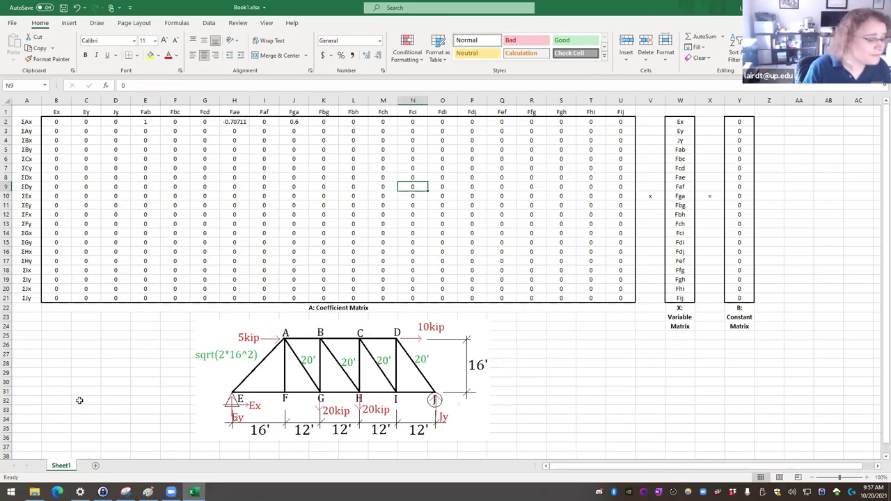
left_click(194, 376)
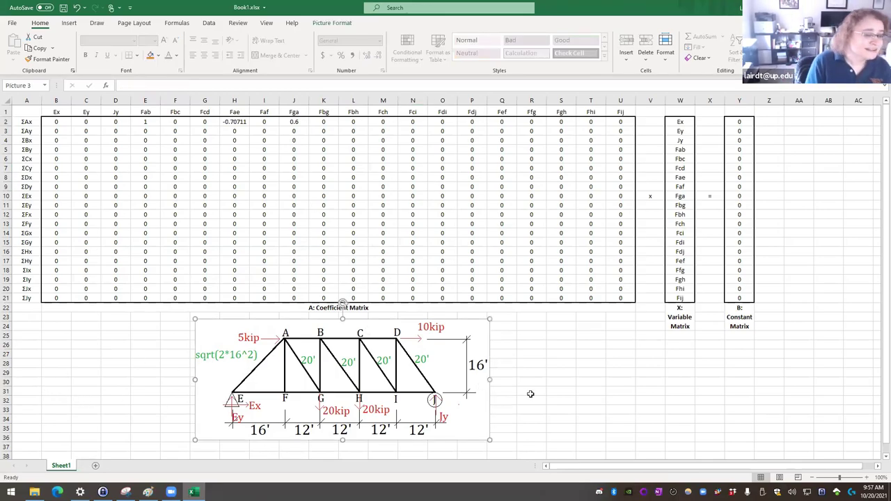
left_click(530, 392)
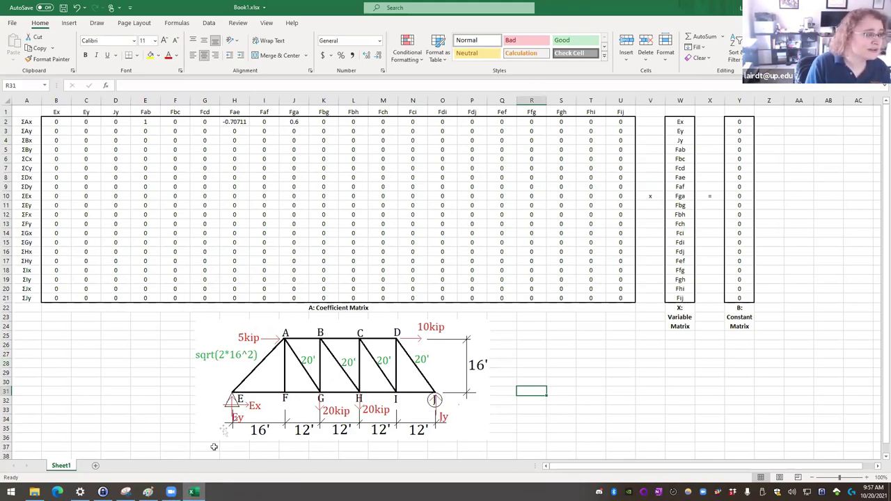
left_click(239, 122)
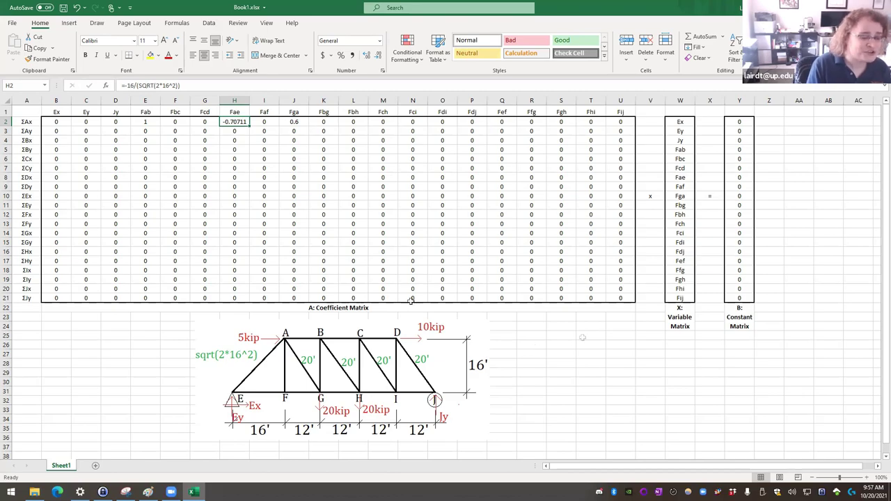
left_click(271, 159)
left_click(266, 123)
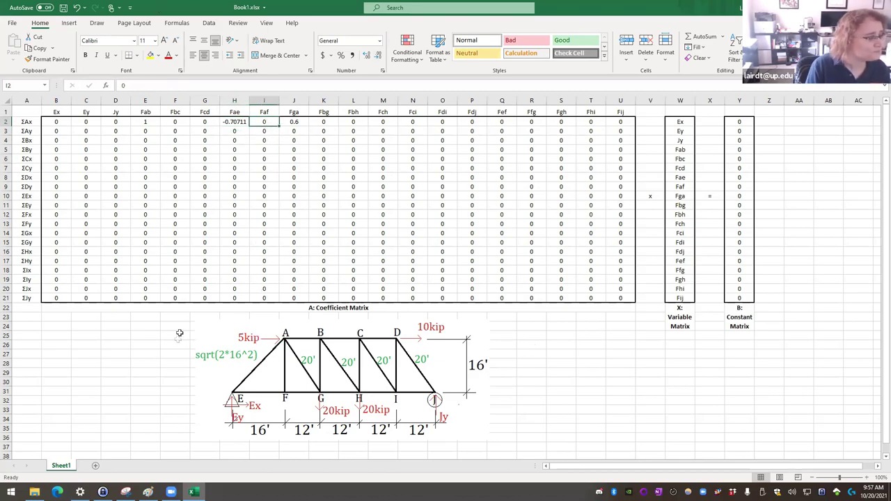
Step: Copy the Fae coefficient from H2 into H3 for the ΣAy equation, leaving Ex through Fcd in that row at 0
left_click(54, 131)
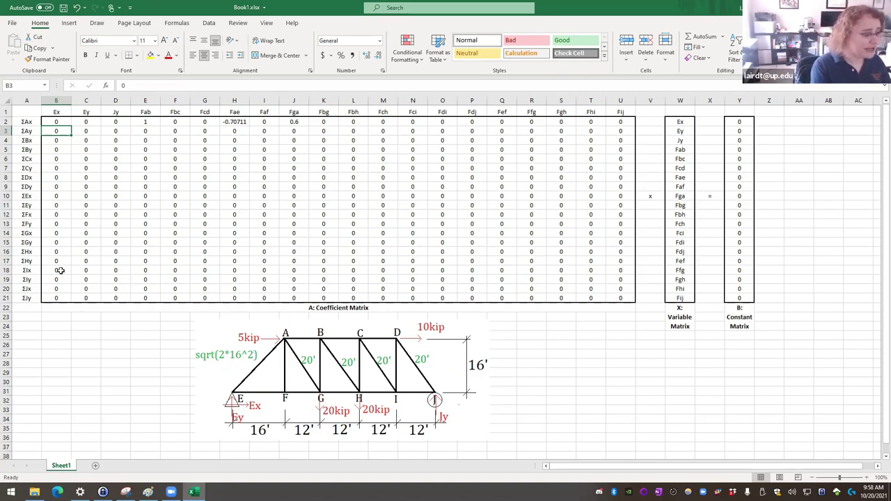
key("Right")
key("Right")
key("Right")
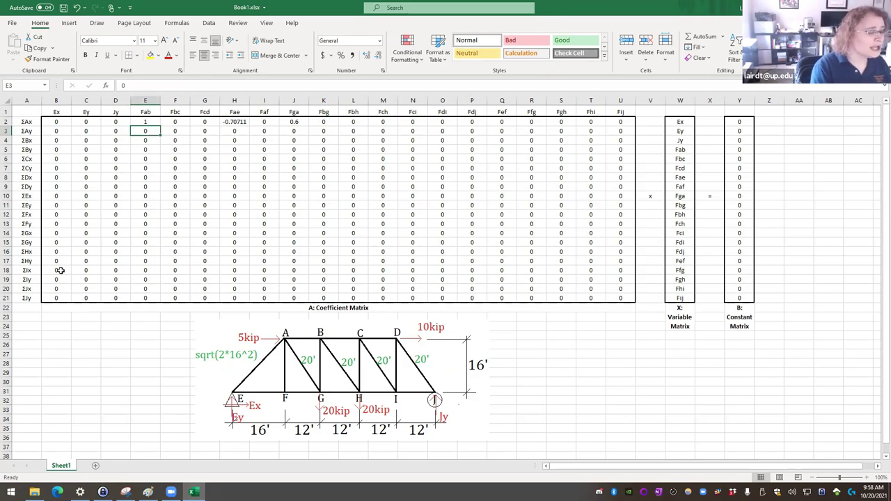
key("Right")
key("Right")
key("Right")
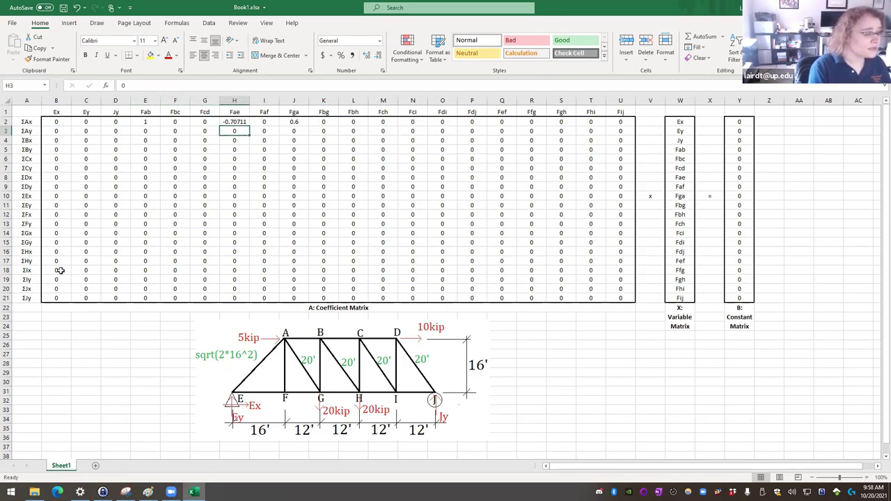
left_click(235, 124)
key("ctrl+c")
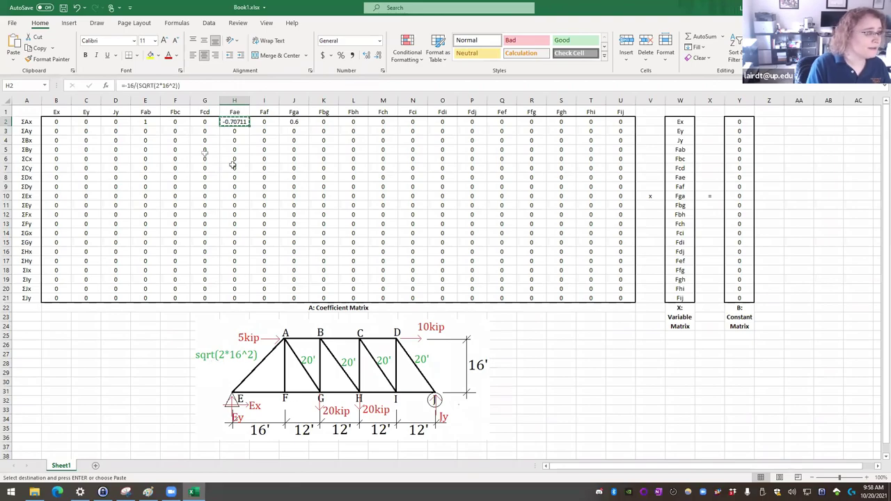
left_click(234, 132)
key("ctrl+v")
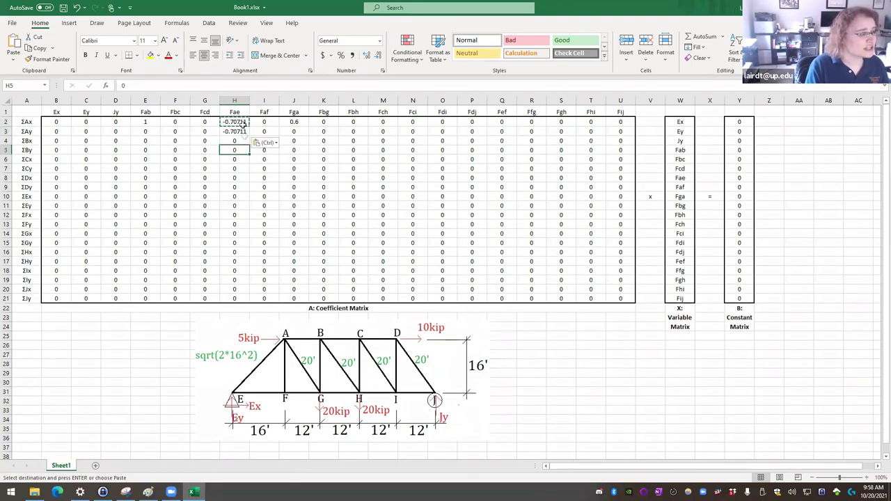
Step: Enter -1 in I3 for Faf and -4/5 in J3 for Fga in the ΣAy equation
left_click(276, 131)
type("-1")
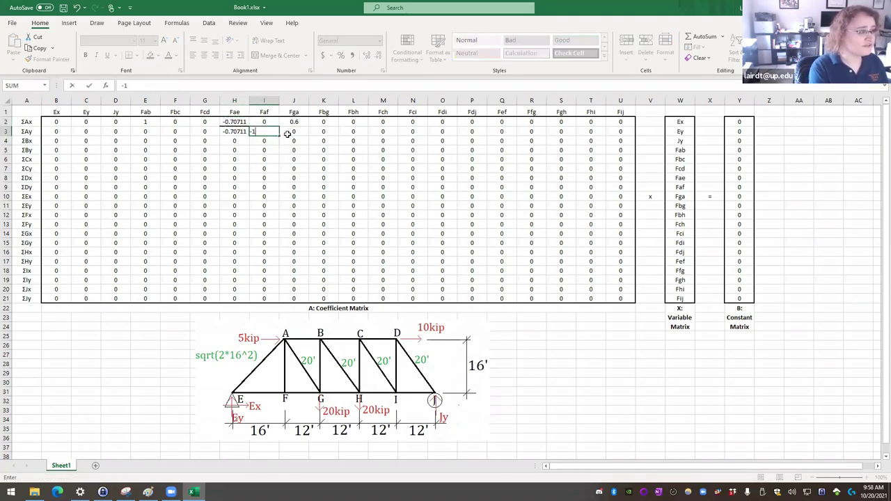
left_click(287, 134)
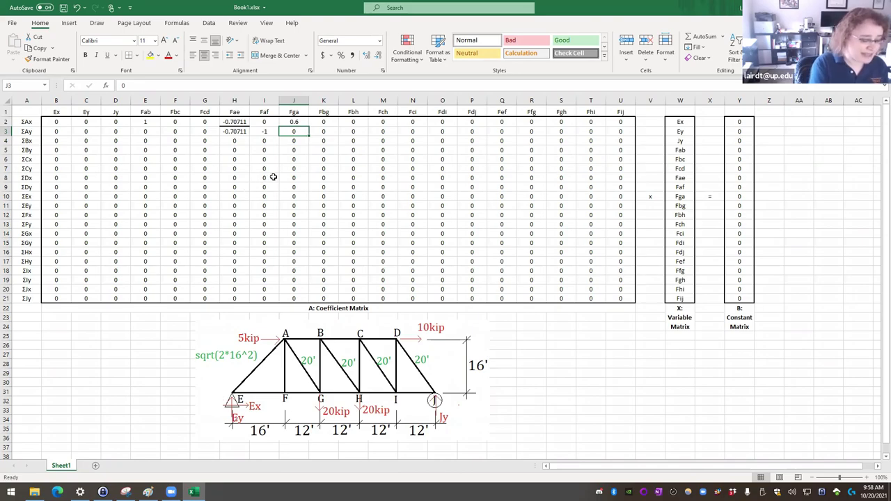
type("=")
key("BackSpace")
type("-")
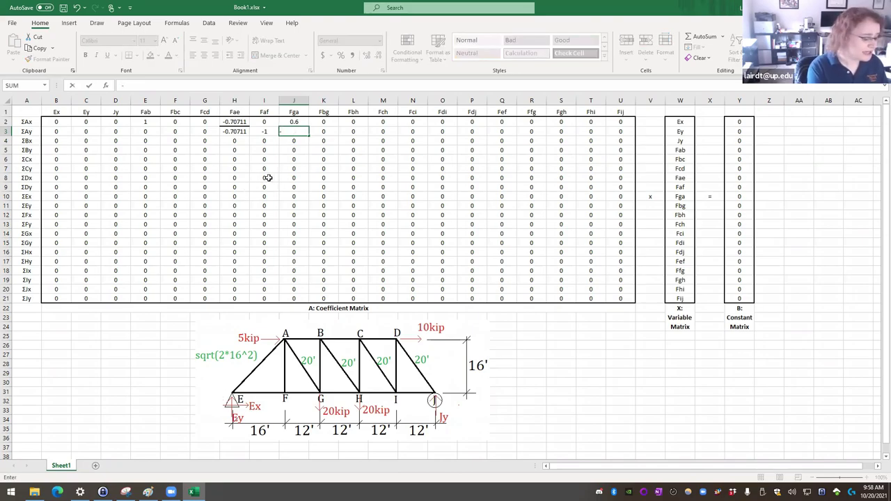
type("4/5")
key("Return")
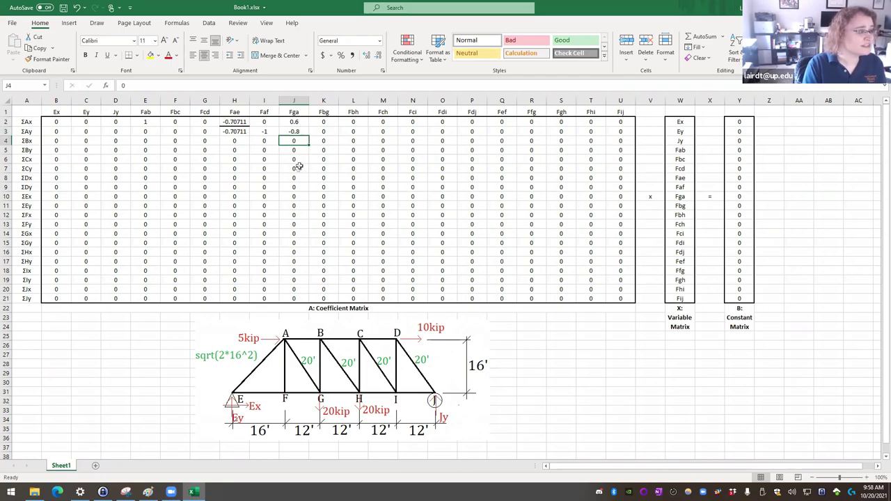
Step: Enter -5 in Y2 of the constant matrix for the 5 kip load at joint A and return to B4 in the ΣBx row
left_click(64, 140)
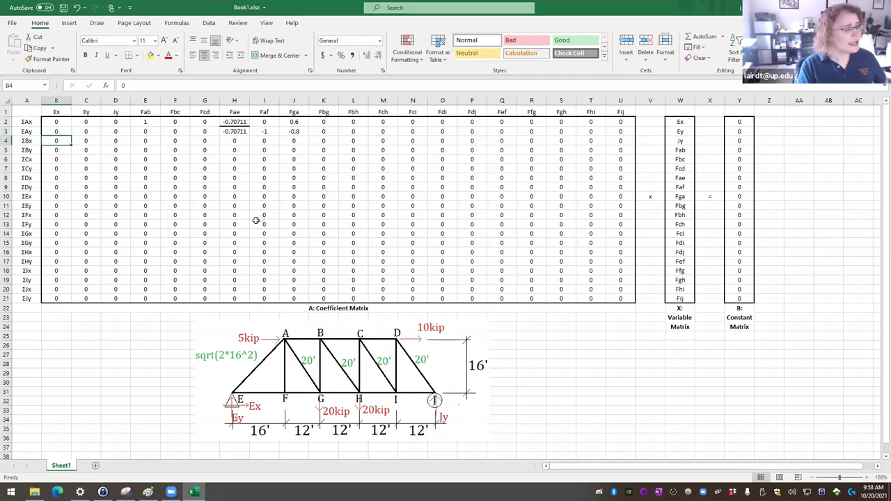
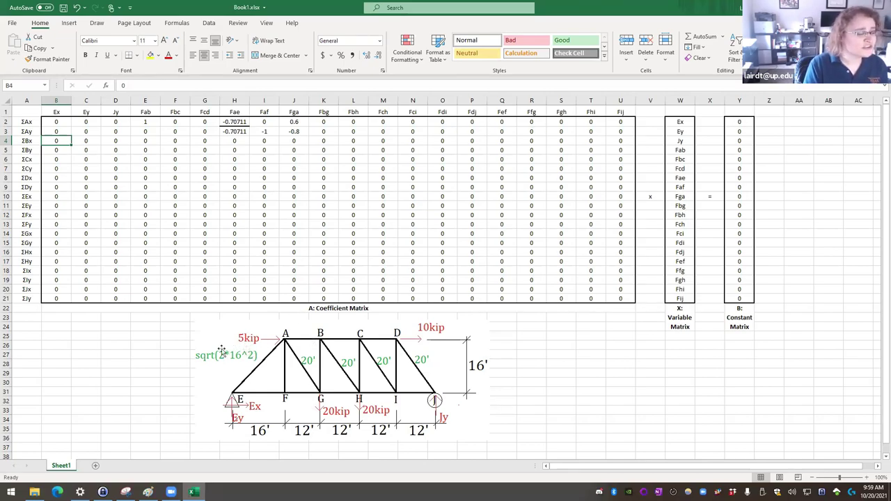
left_click(738, 123)
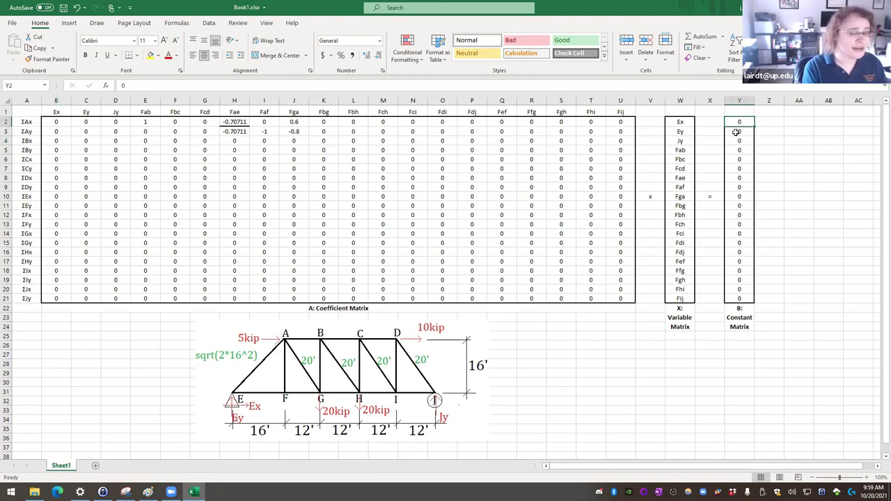
type("-5")
key("Return")
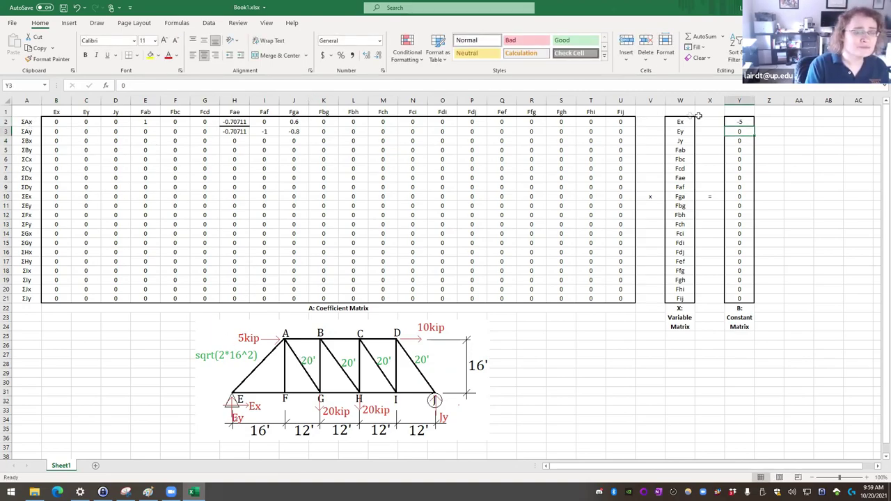
left_click(801, 169)
left_click(736, 120)
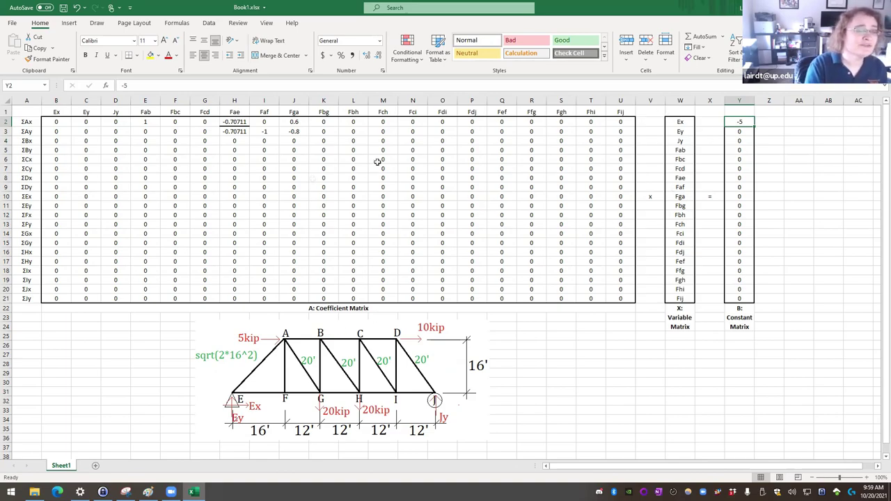
left_click(619, 399)
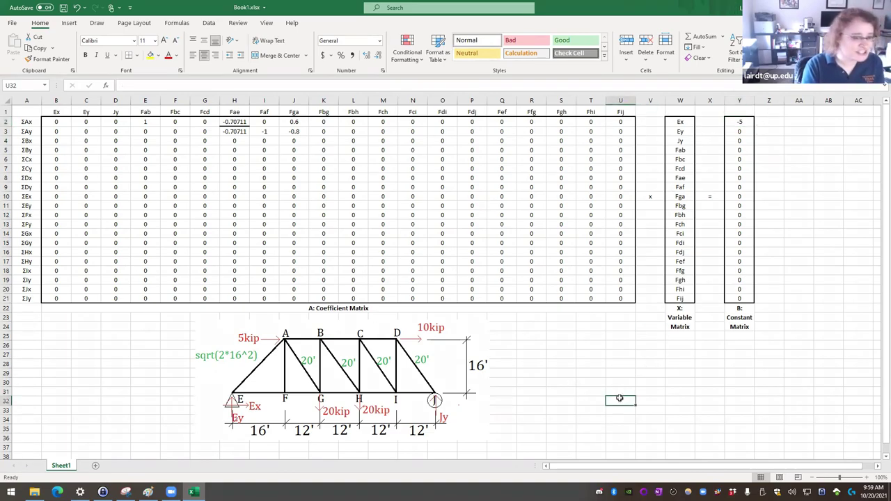
left_click(55, 143)
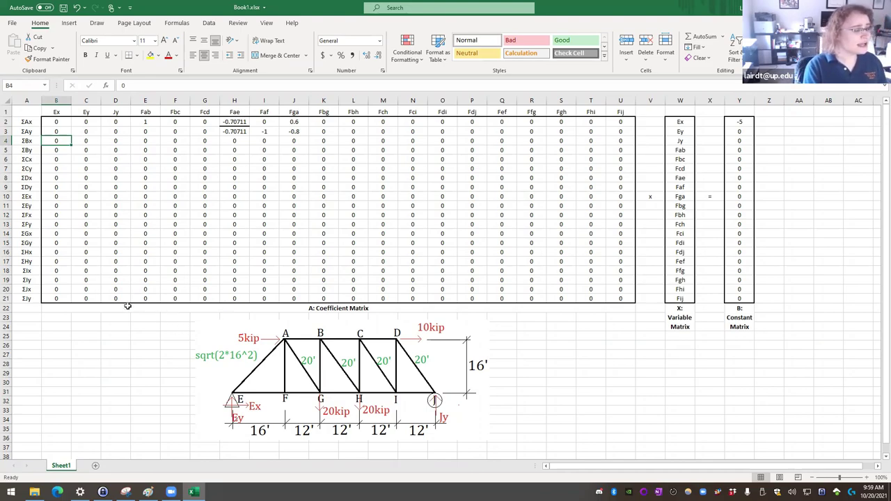
Step: In the ΣBx row of the coefficient matrix, enter -1 for Fab and 1 for Fbc
key("Right")
key("Right")
key("Right")
key("Right")
key("Left")
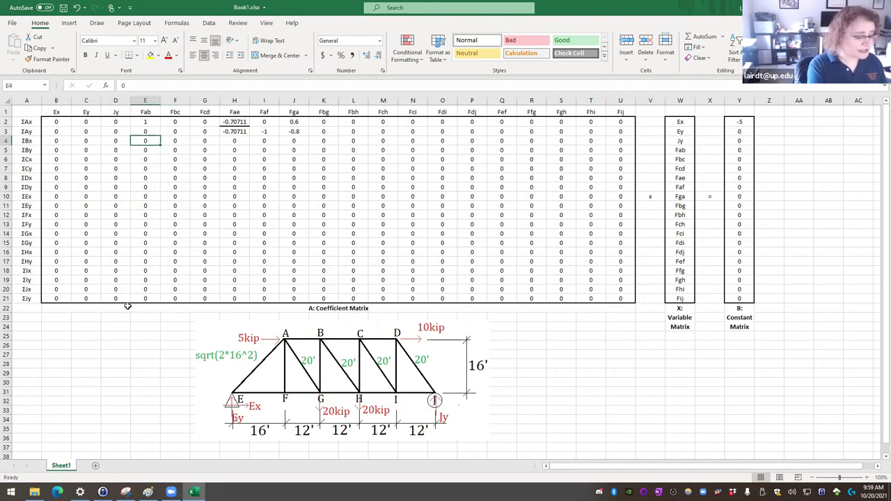
type("-1")
key("Return")
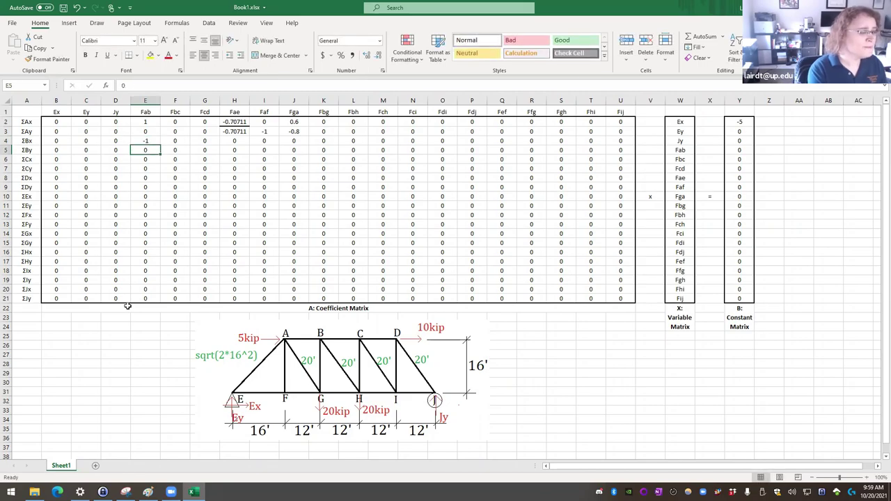
key("Up")
key("Right")
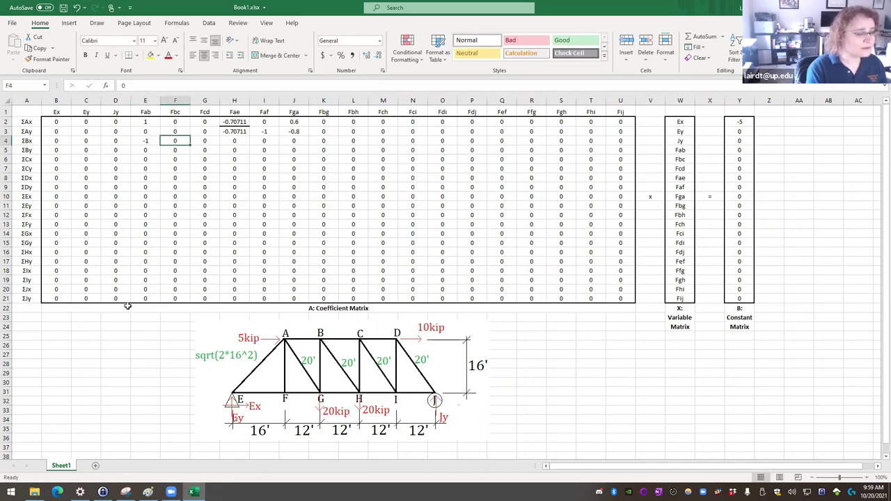
type("1")
key("Tab")
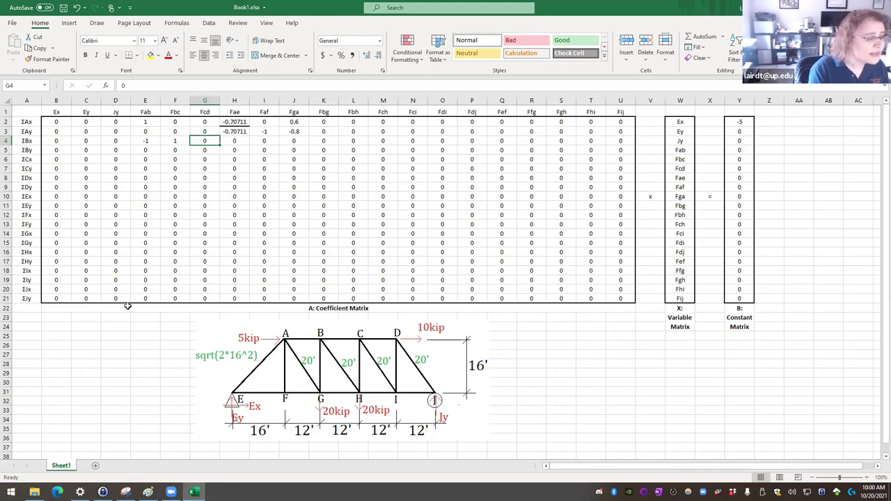
Step: Enter 0.6 as the Fbh coefficient in the ΣBx row
key("Right")
key("Right")
key("Right")
key("Right")
key("Right")
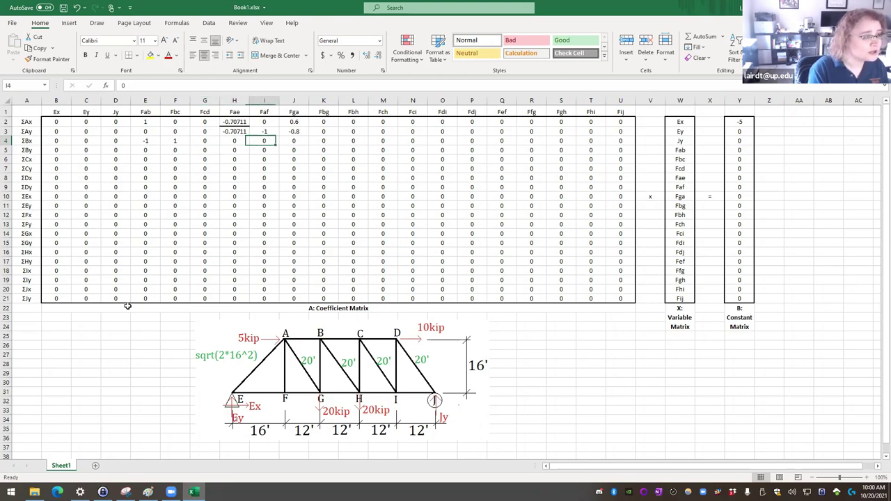
type("0.6")
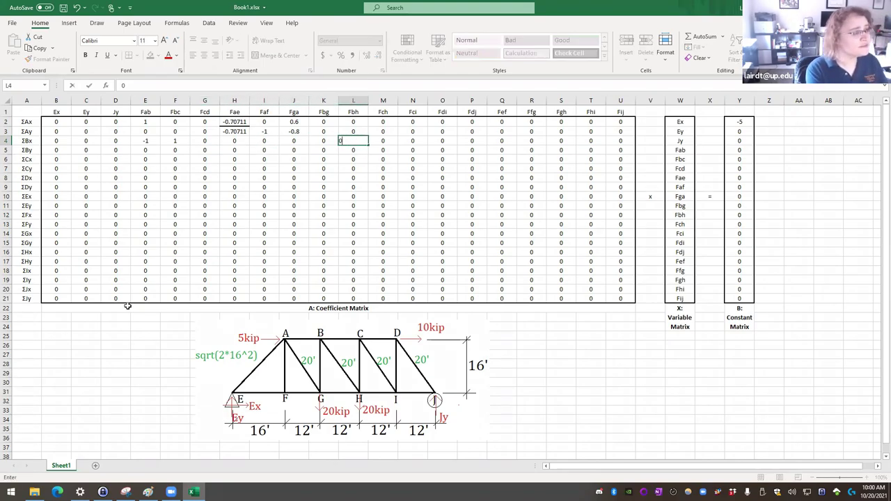
key("Return")
key("Up")
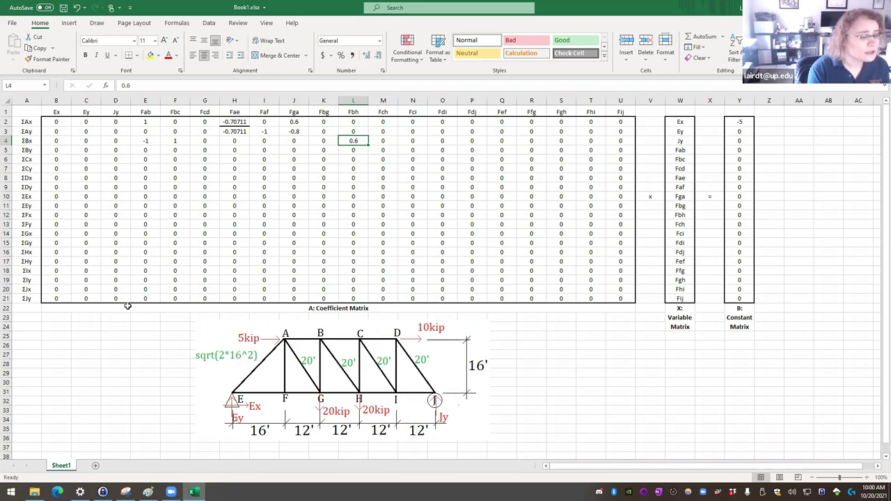
Step: Enter -1 as the Fbg coefficient in the ΣBy row
key("Down")
key("Left")
key("Left")
key("Left")
key("Left")
key("Left")
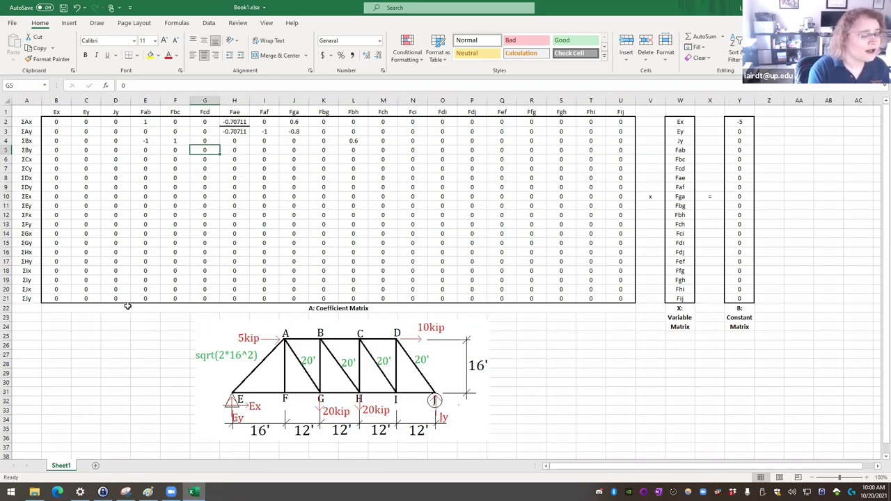
key("Right")
key("Right")
key("Right")
key("Right")
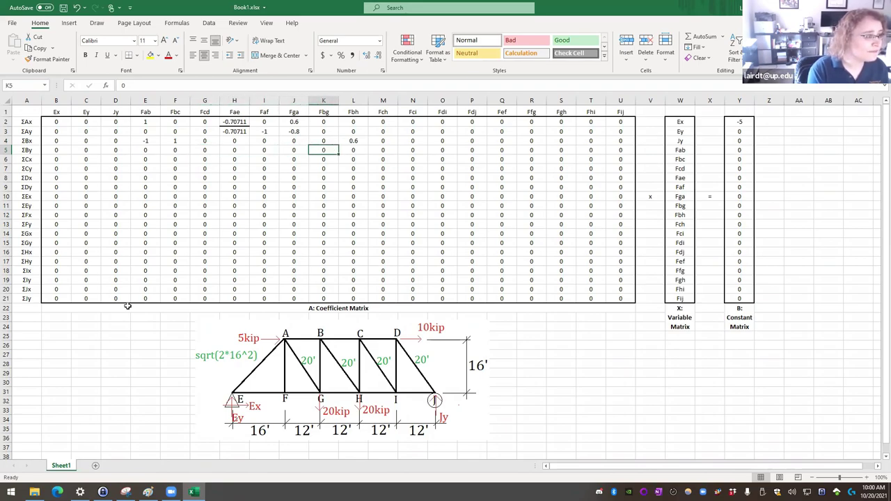
type("-1")
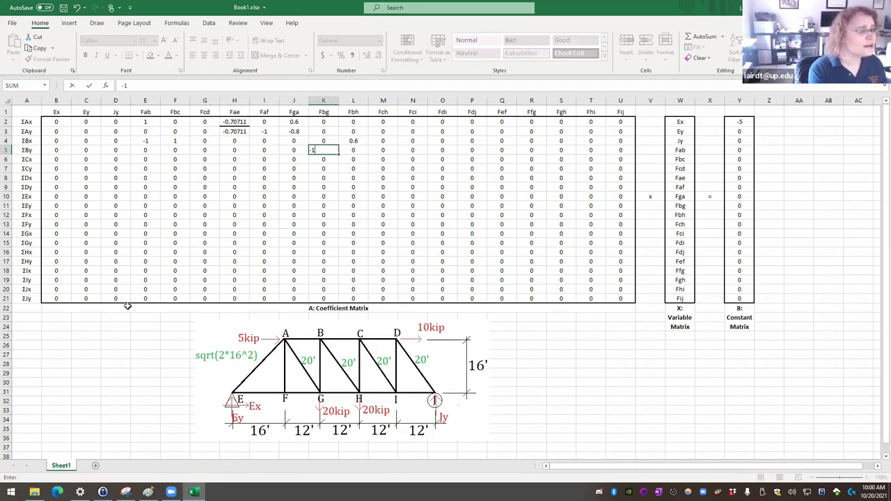
key("Return")
Step: Enter -4/5 as a formula for the Fbh coefficient in the ΣBy row
key("Up")
key("Right")
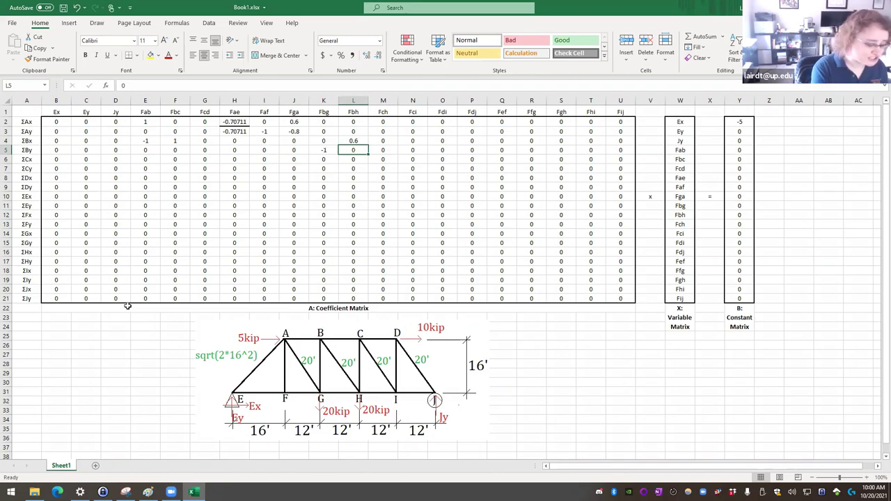
type("-4/5")
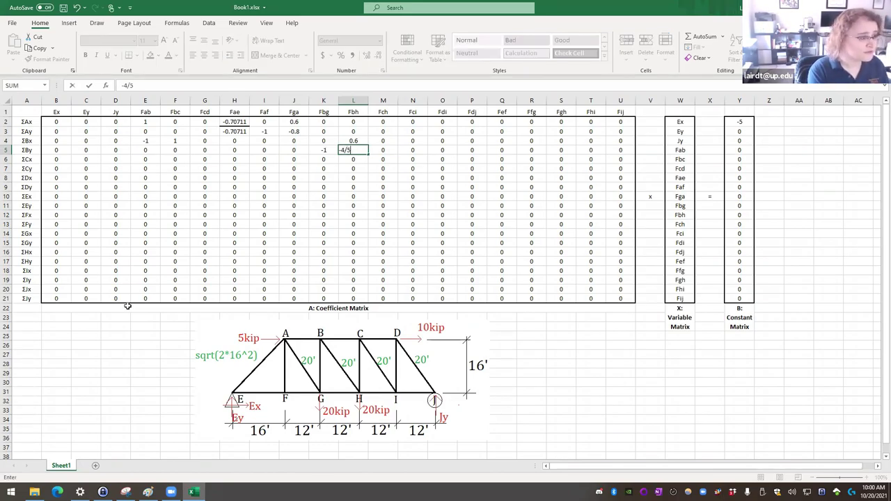
key("Return")
key("Up")
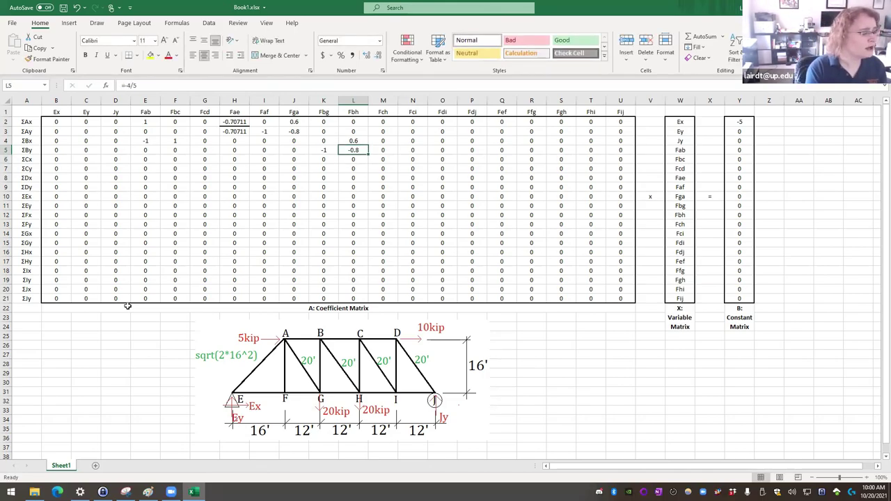
Step: In the ΣCx row of the coefficient matrix, enter -1 for Fbc and 1 for Fcd
key("Down")
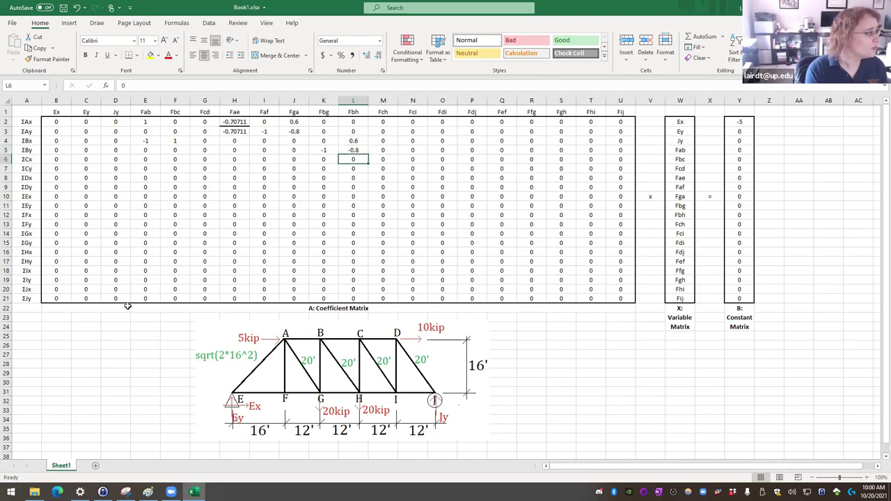
key("Left")
key("Left")
key("Left")
key("Left")
key("Left")
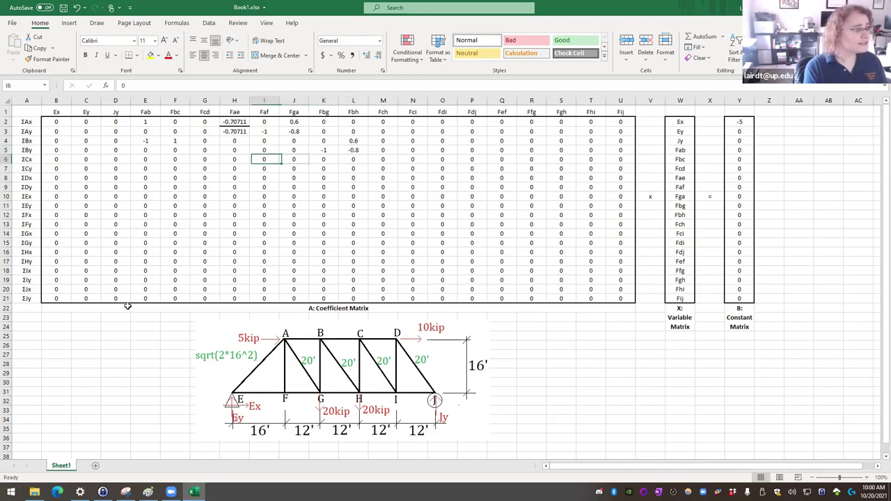
key("Right")
key("Left")
key("Left")
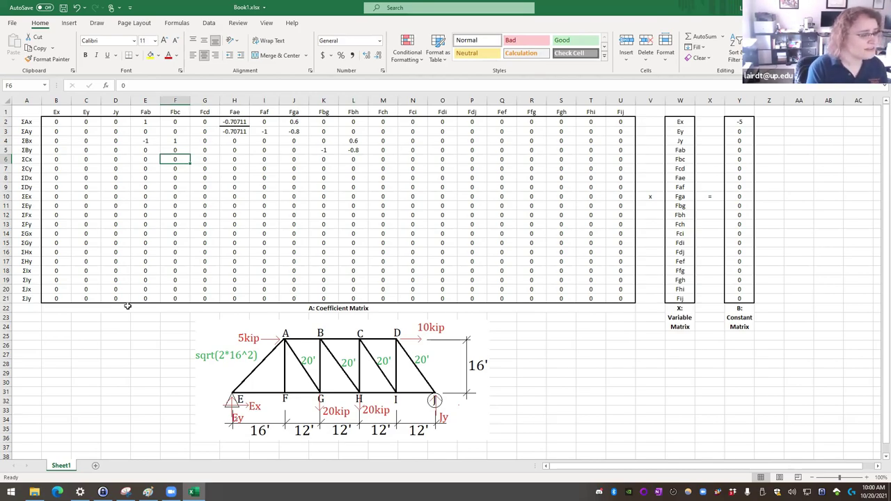
type("-1")
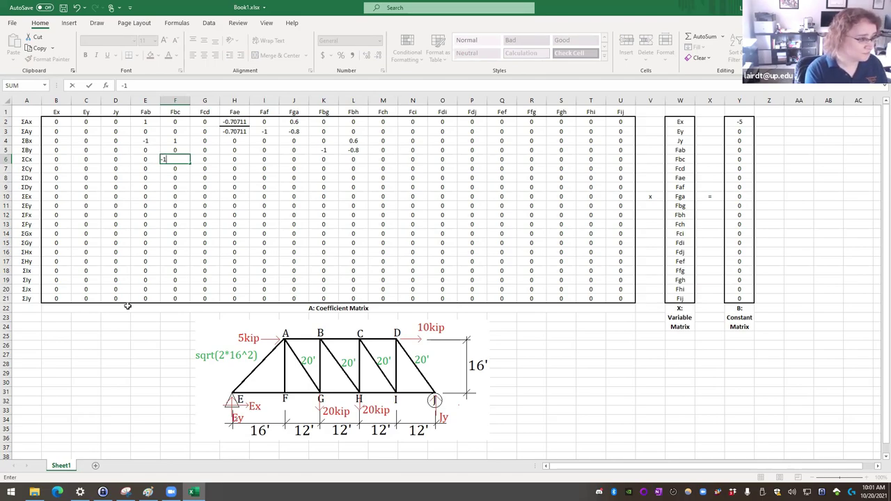
key("ctrl+Return")
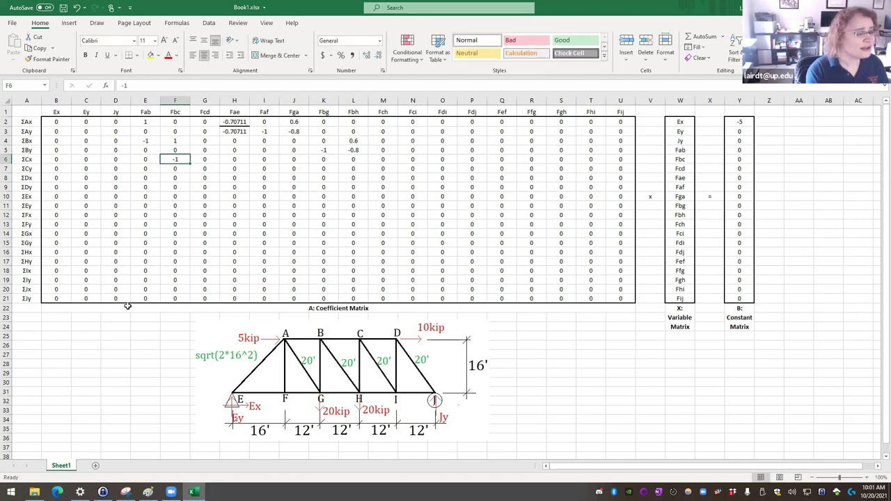
key("Right")
type("1")
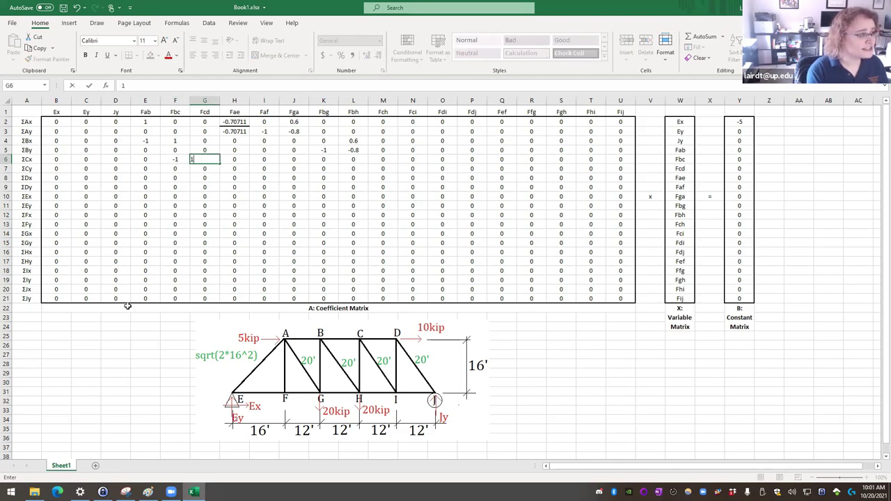
Step: Enter the formula =3/5 as the Fci coefficient in the ΣCx row
key("Right")
key("Right")
key("Right")
key("Right")
key("Right")
key("Right")
key("Right")
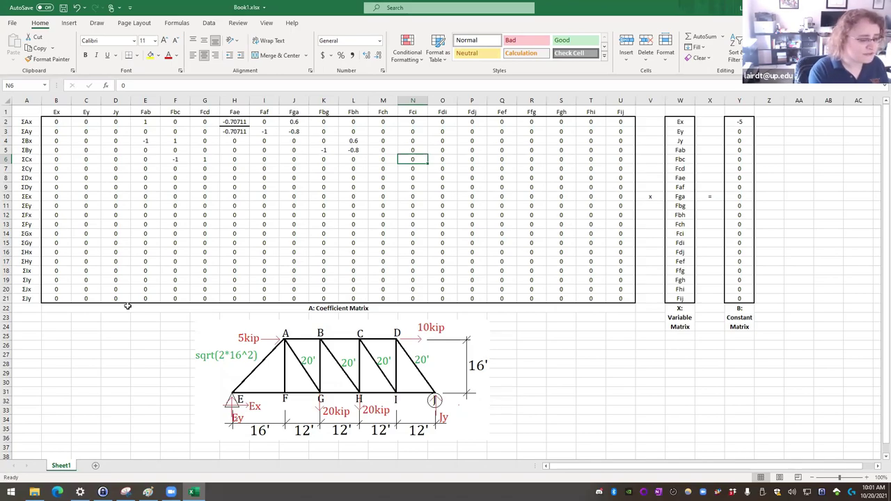
type("=3/5")
key("Return")
key("Up")
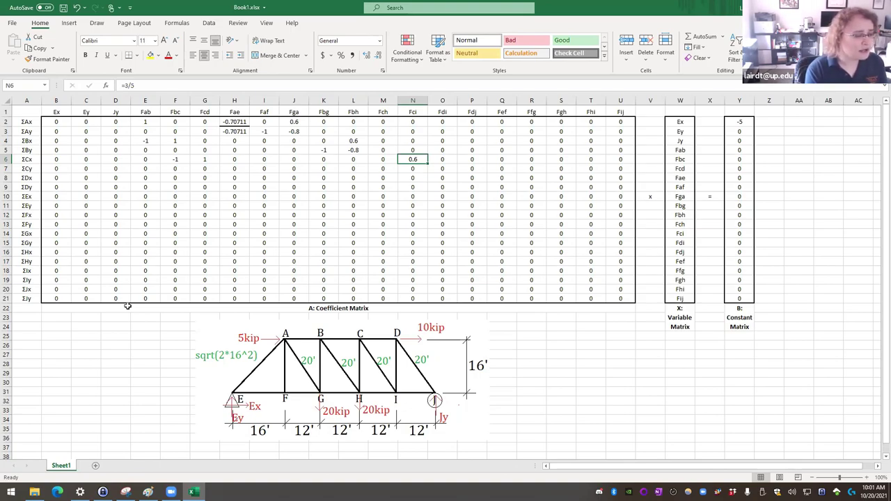
Step: Enter -1 as the Fch coefficient in the ΣCy row
key("Left")
key("Left")
key("Left")
key("Left")
key("Left")
key("Left")
key("Left")
key("Left")
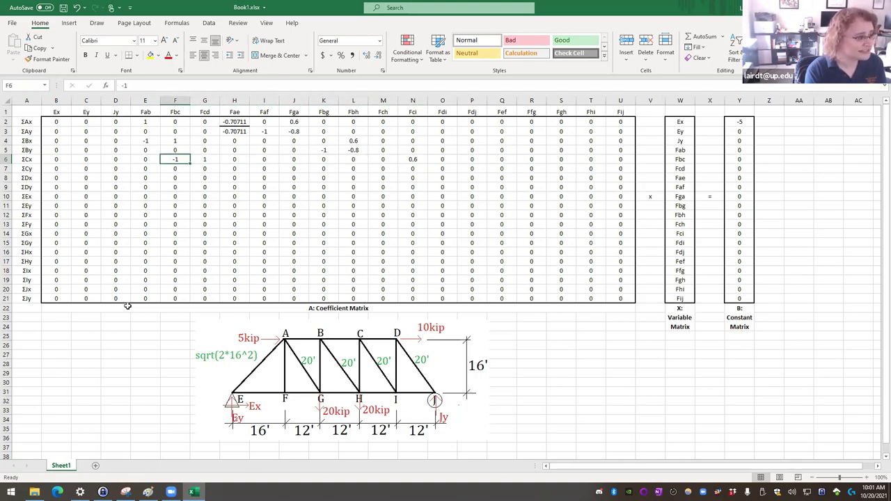
key("Down")
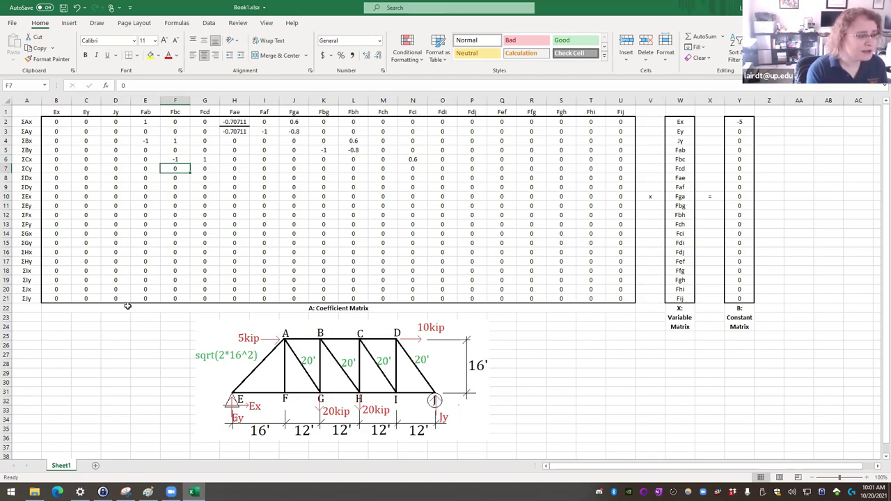
key("Right")
key("Right")
key("Right")
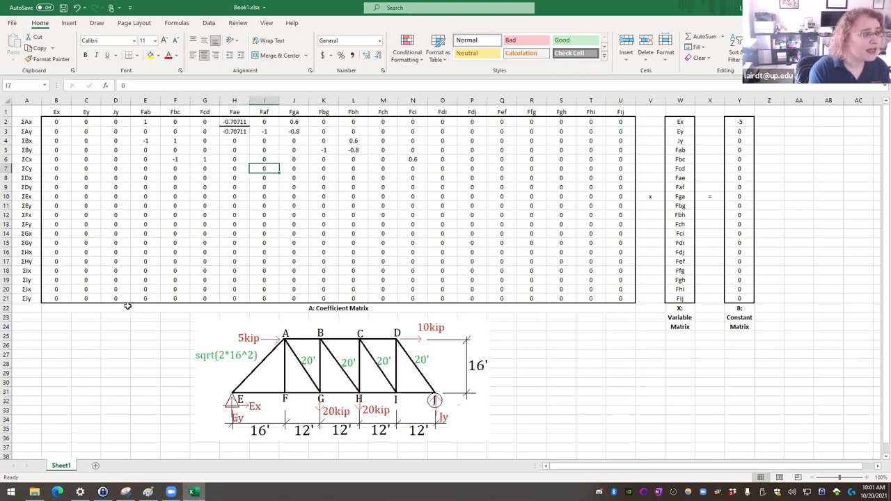
key("Right")
key("Right")
key("Right")
key("Right")
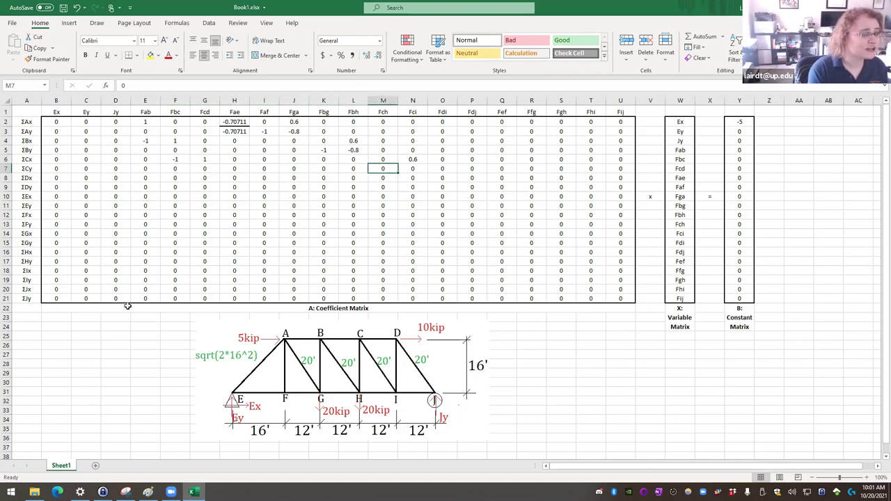
type("-1")
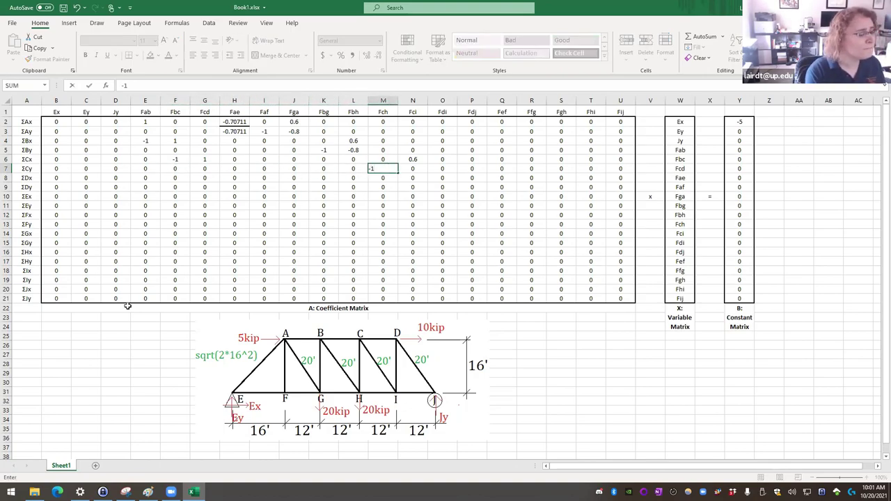
key("Return")
Step: Enter -0.8 as the Fci coefficient in the ΣCy row
key("Up")
key("Right")
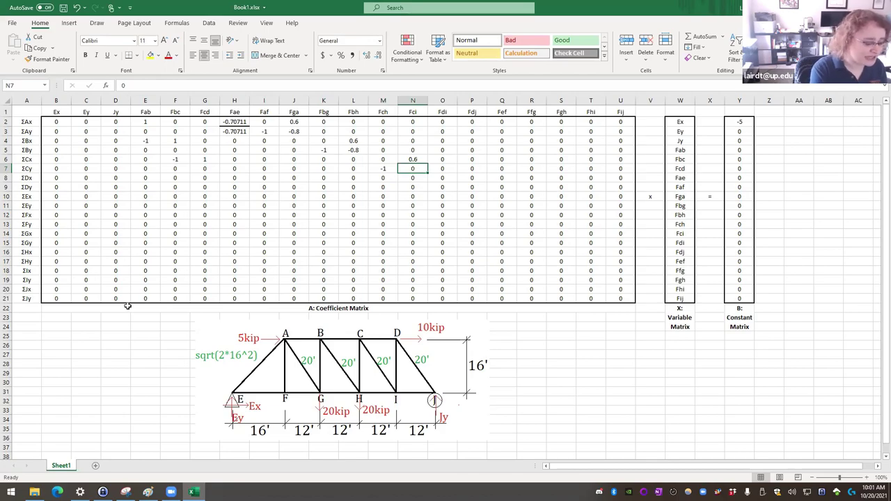
type("-0.8")
key("Return")
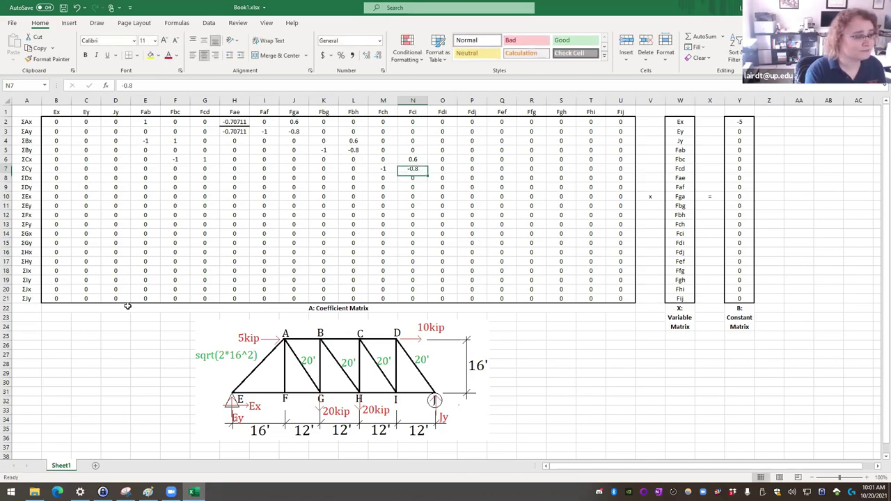
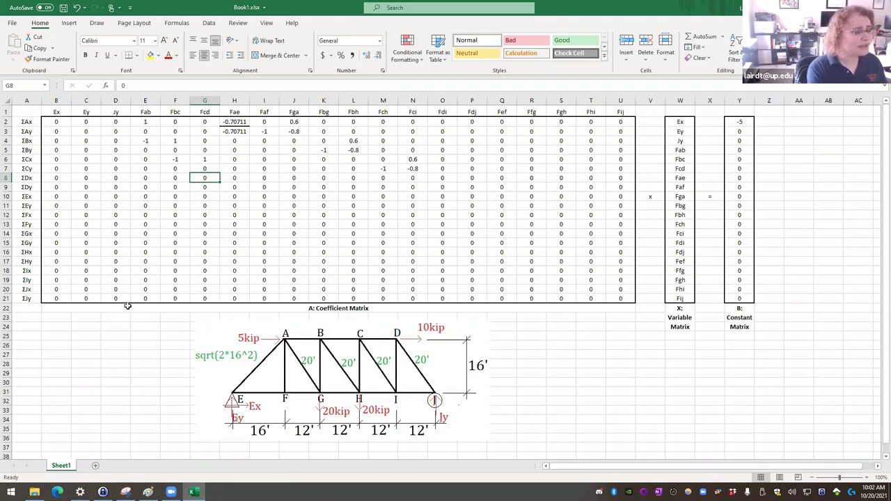
Step: Enter -1 as the Fcd coefficient in the ΣDx row
type("-")
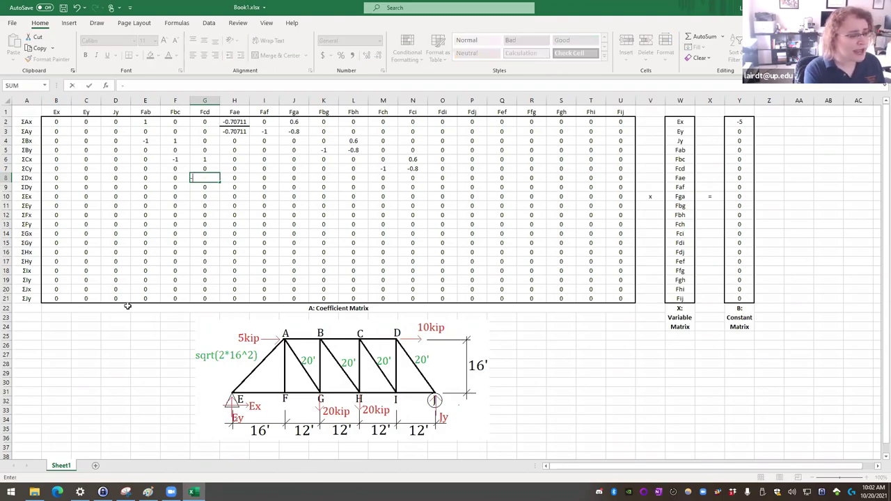
type("1")
key("ctrl+Return")
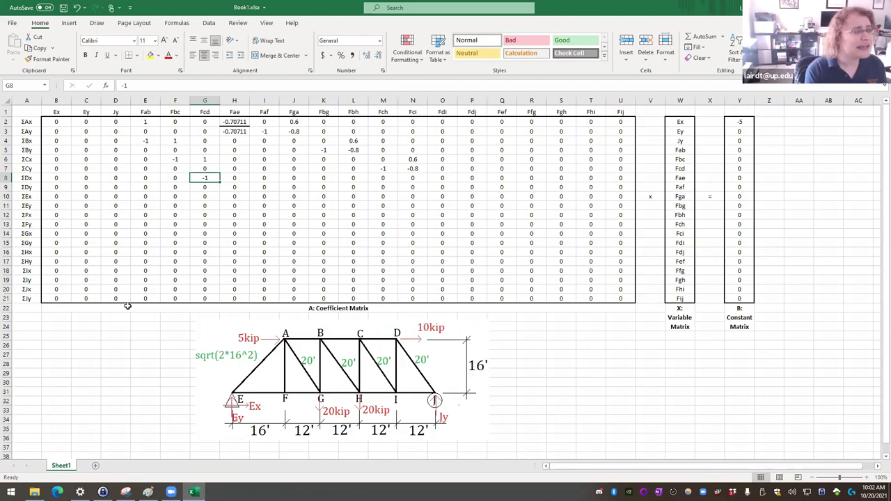
Step: Enter 0.6 as the Fdj coefficient in the ΣDx row
key("Right")
key("Right")
key("Right")
key("Right")
key("Right")
key("Right")
key("Right")
key("Right")
key("Right")
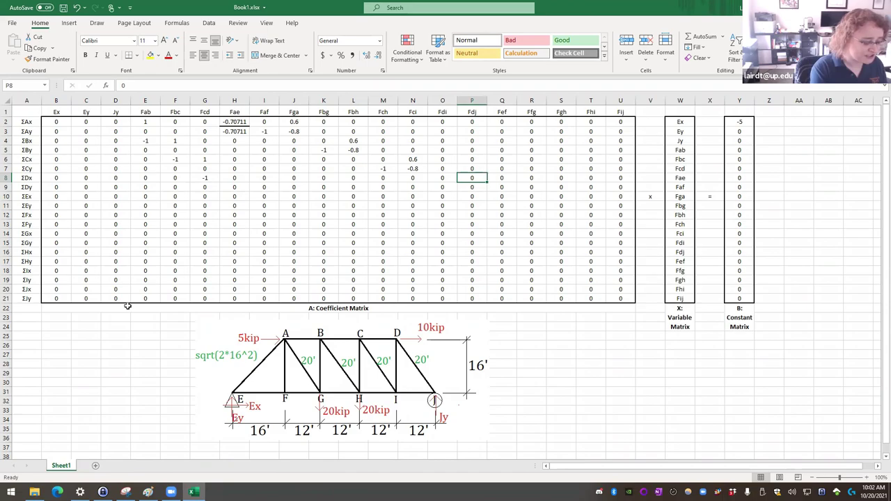
type("0.6")
key("Return")
key("Up")
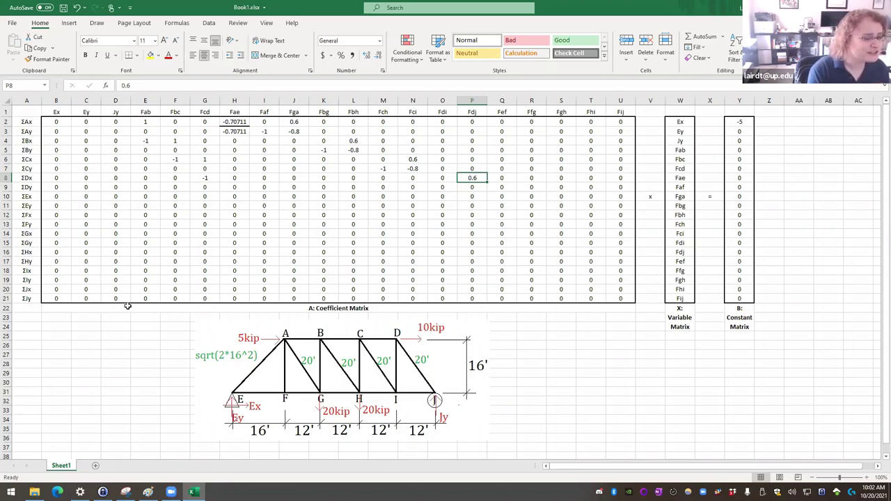
Step: Enter -1 as the Fdi coefficient in the ΣDy row
key("Down")
key("Left")
key("Left")
key("Left")
key("Left")
key("Left")
key("Left")
key("Left")
key("Left")
key("Left")
key("Left")
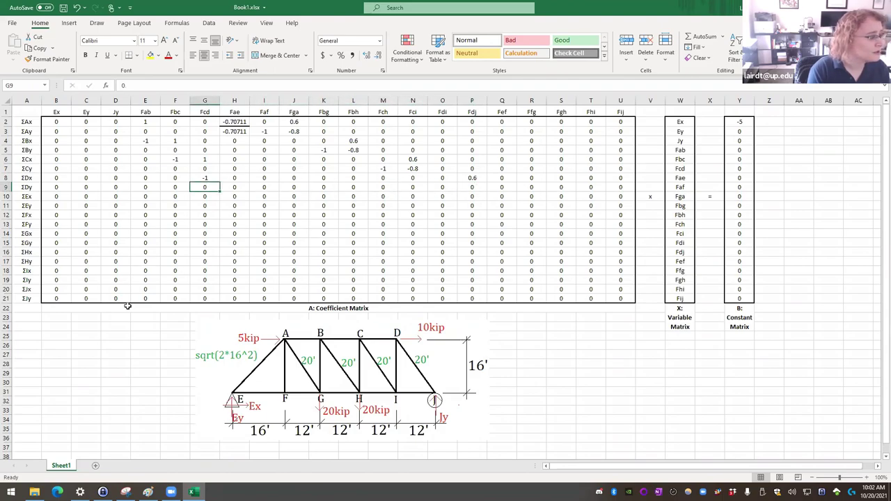
key("Right")
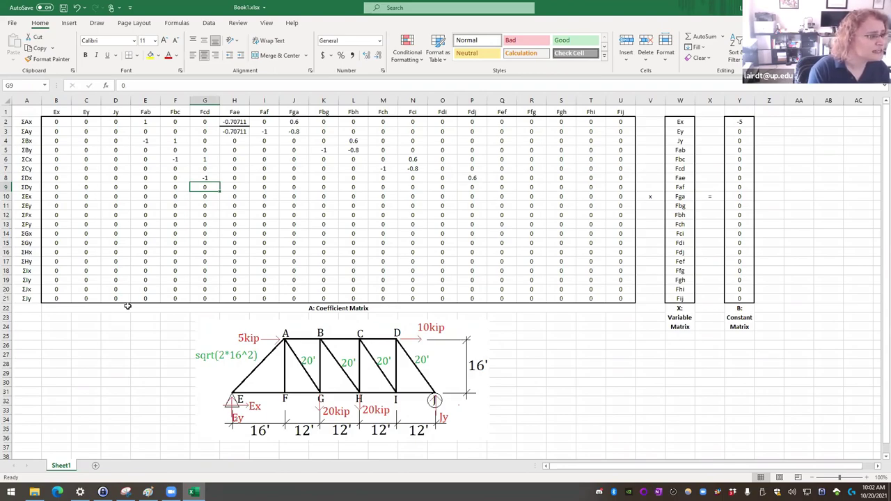
key("Right")
key("Right")
key("Right")
key("Right")
key("Right")
key("Right")
key("Right")
key("Right")
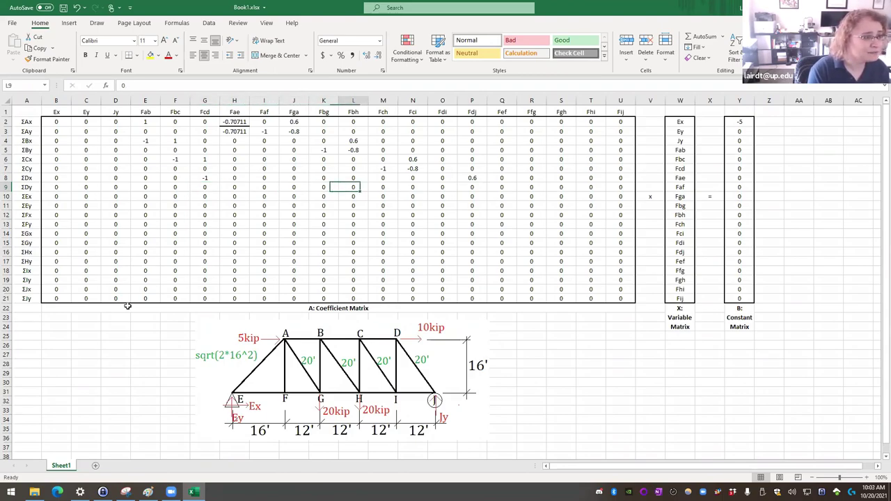
type("-1")
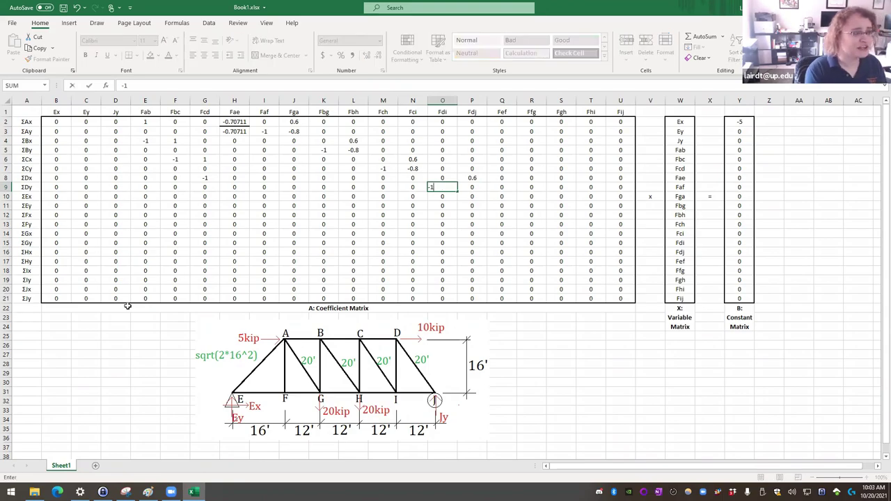
key("Return")
Step: Enter the formula =-4/5 as the Fdj coefficient in the ΣDy row
key("Up")
key("Right")
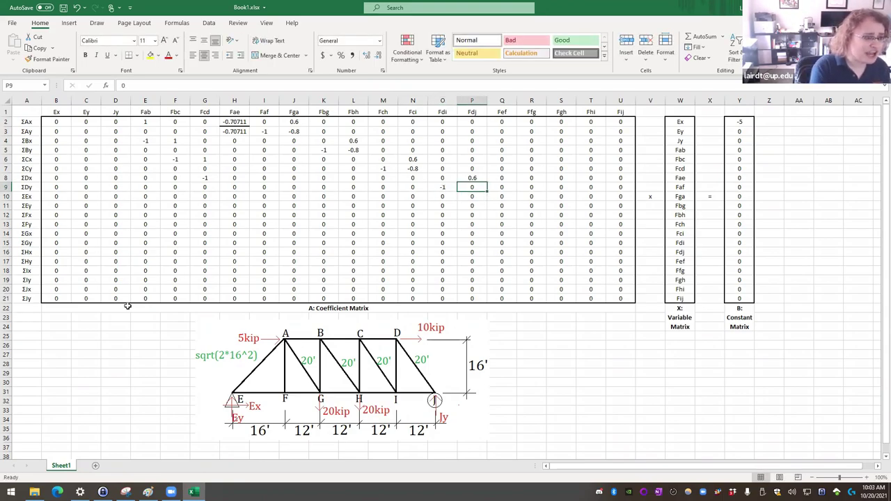
type("-")
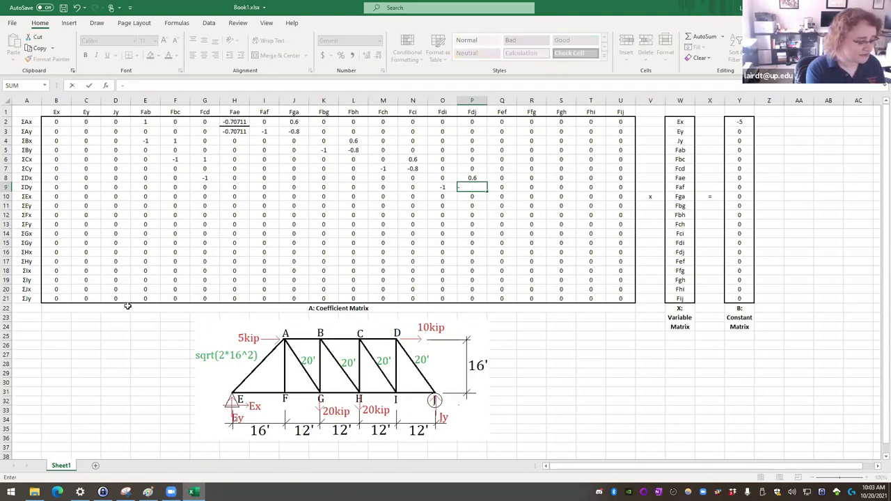
type("0.8")
key("Return")
key("Up")
key("Left")
key("Left")
key("Right")
key("Right")
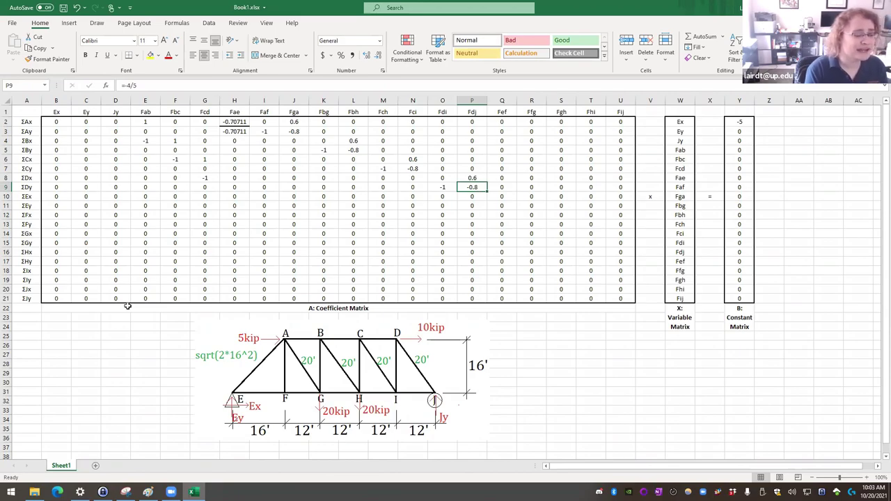
Step: Enter 1 as the Ex coefficient in the ΣEx row
key("Left")
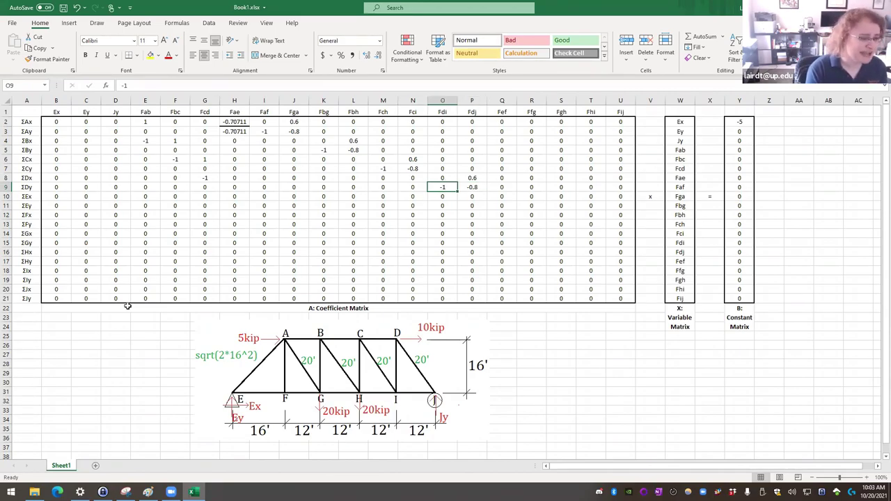
key("Left")
key("Left")
key("Left")
key("Left")
key("Left")
key("Left")
key("Left")
key("Left")
key("Left")
key("Left")
key("Left")
key("Left")
key("Left")
key("Left")
key("Down")
key("Right")
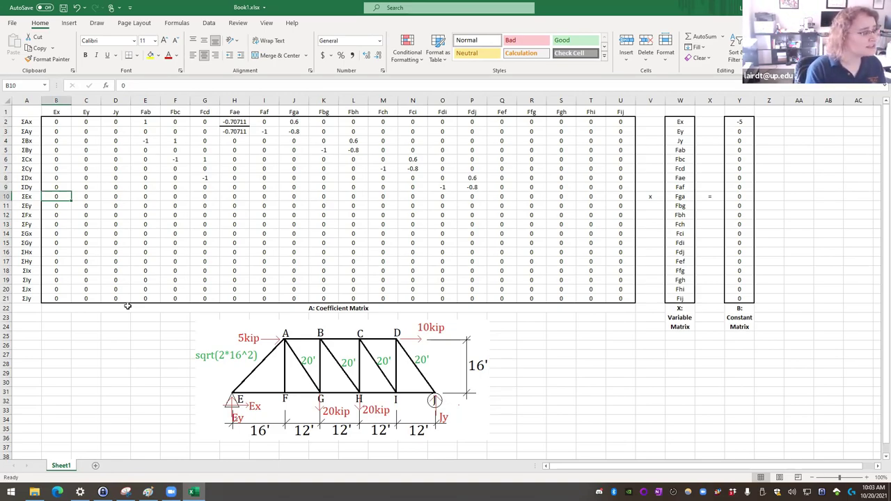
type("1")
key("Tab")
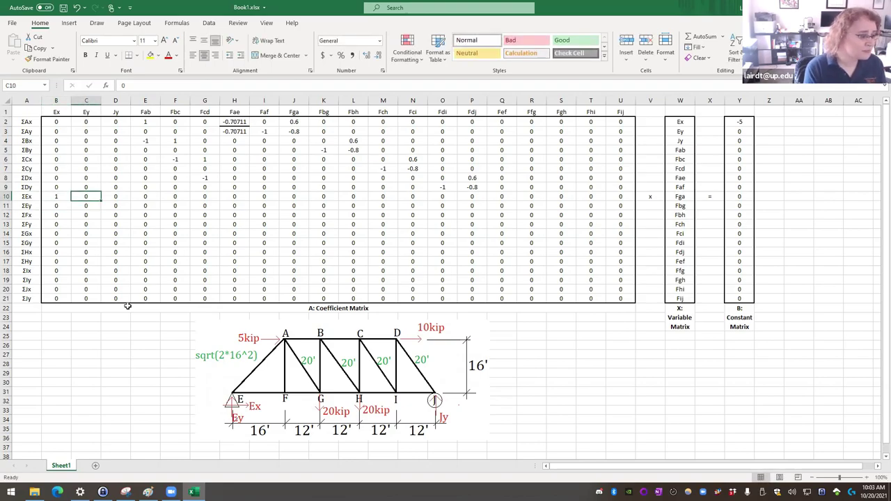
Step: Enter the formula =1/SQRT(2) as the Fae coefficient in the ΣEx row
key("Right")
key("Right")
key("Right")
key("Right")
key("Right")
key("Right")
key("Right")
key("Left")
key("Left")
key("Left")
key("Left")
key("Right")
key("Right")
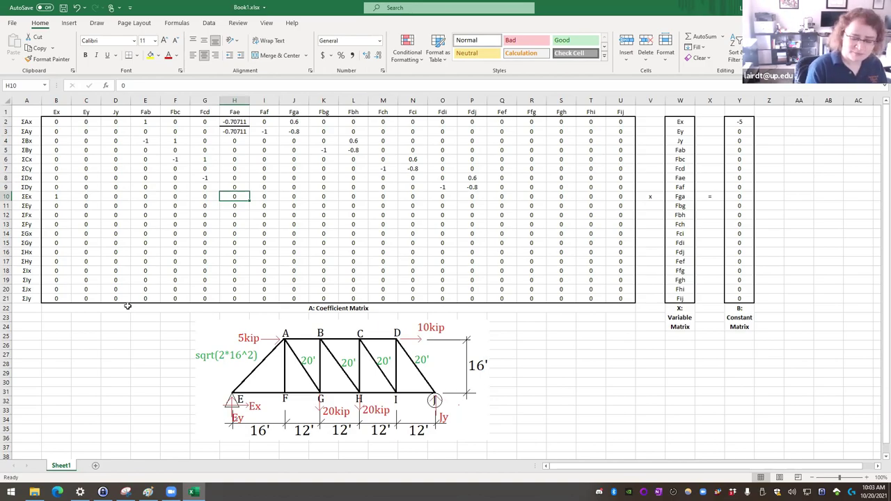
type("=")
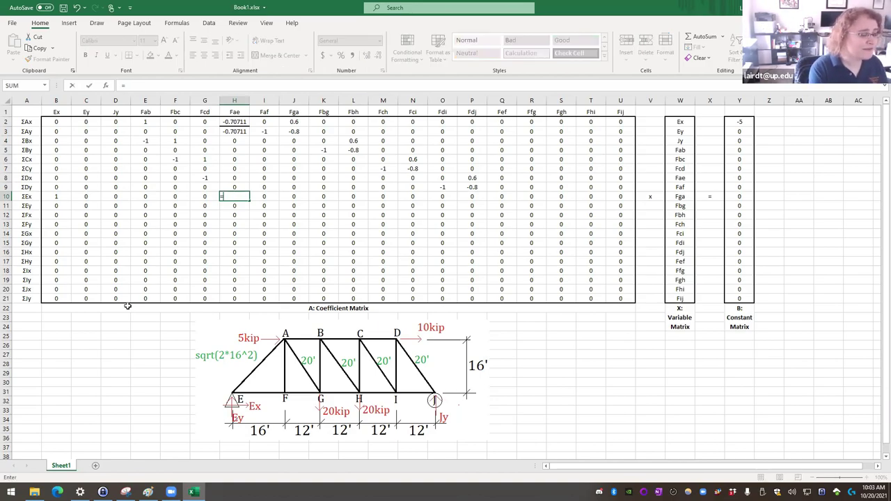
type("1/qr")
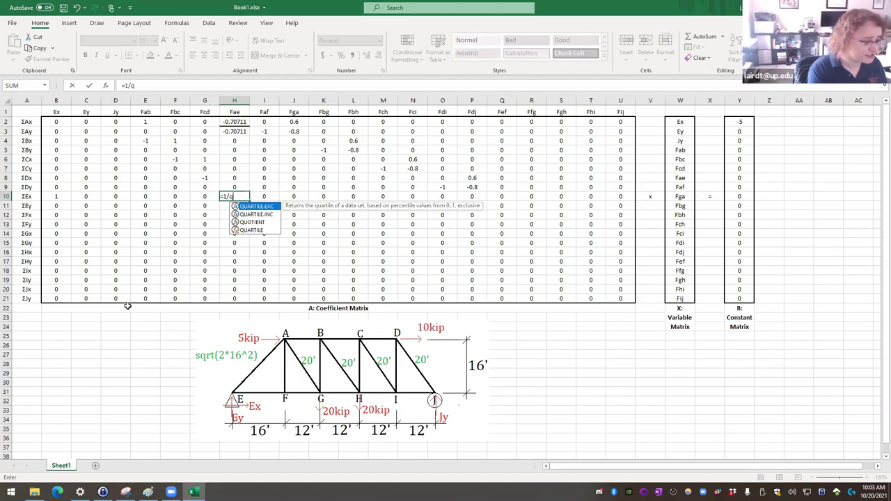
key("BackSpace")
key("BackSpace")
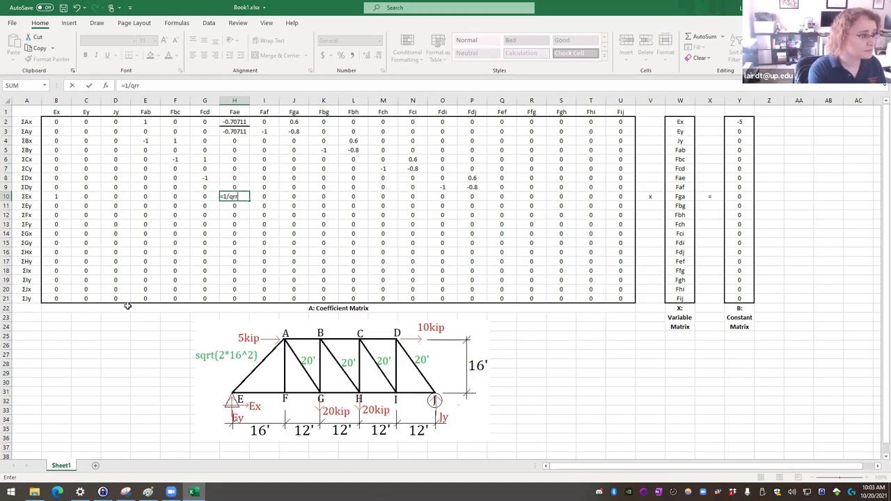
type("sq")
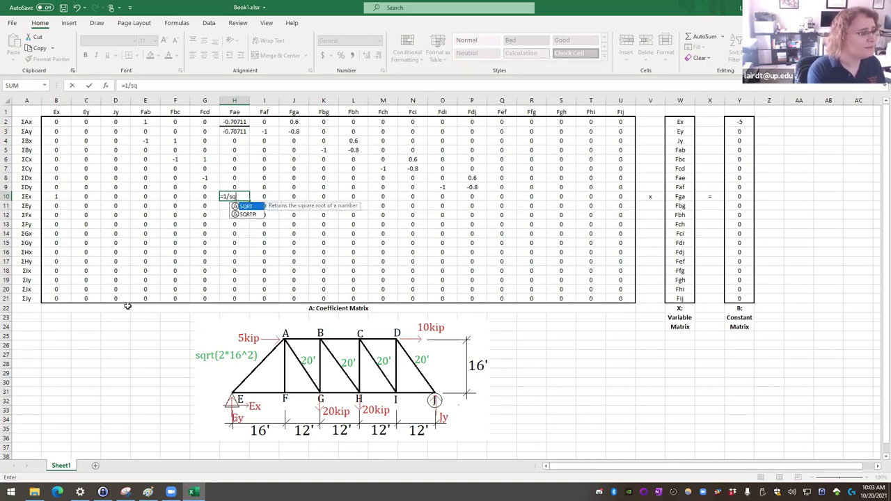
type("rt(2)")
key("Return")
key("Up")
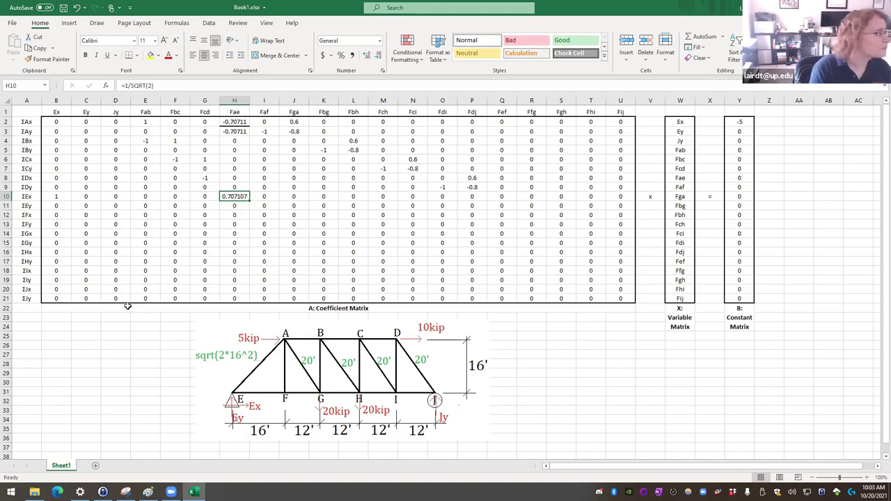
Step: Enter 1 as the Fef coefficient in the ΣEx row
key("Right")
key("Right")
key("Right")
key("Right")
key("Right")
key("Right")
key("Right")
key("Right")
key("Right")
type("1")
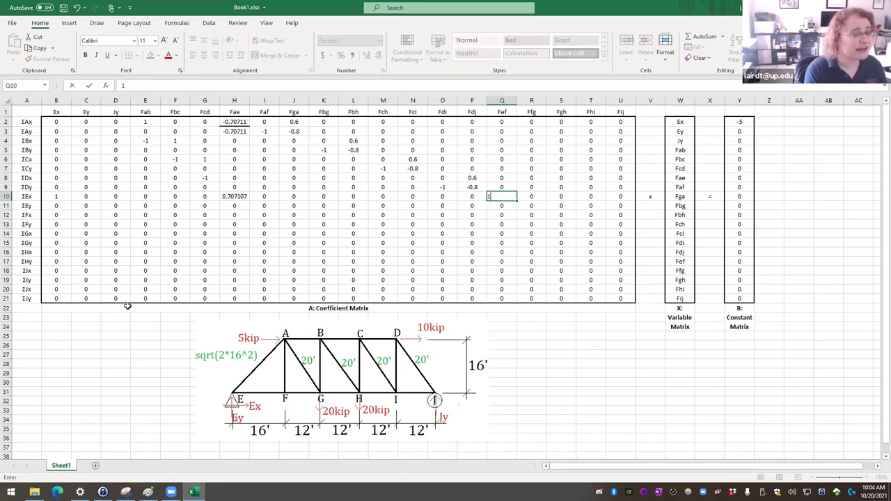
key("Return")
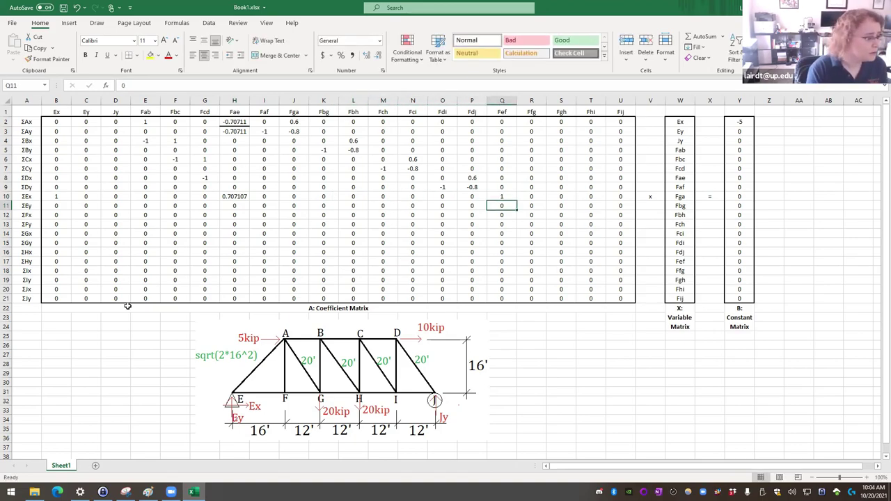
Step: Review the coefficients across the ΣEx row against the members and reactions at joint E
key("Left")
key("Left")
key("Left")
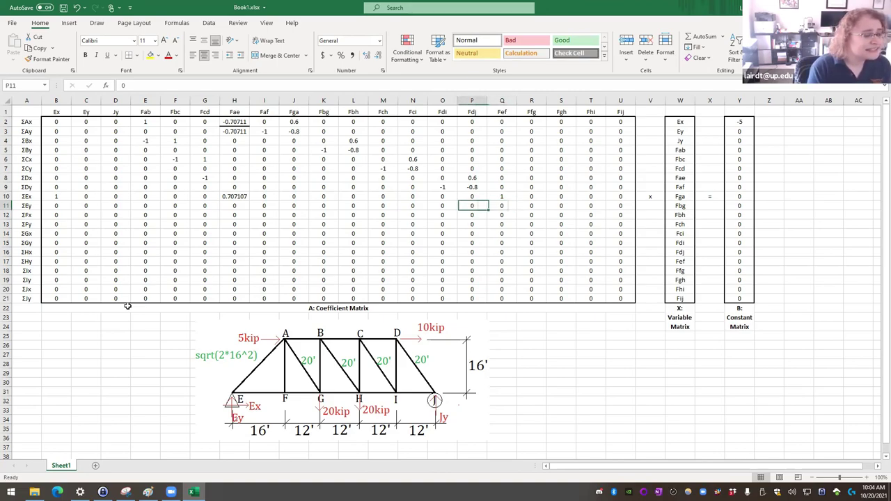
key("Up")
key("Left")
key("Left")
key("Left")
key("Left")
key("Left")
key("Left")
key("Left")
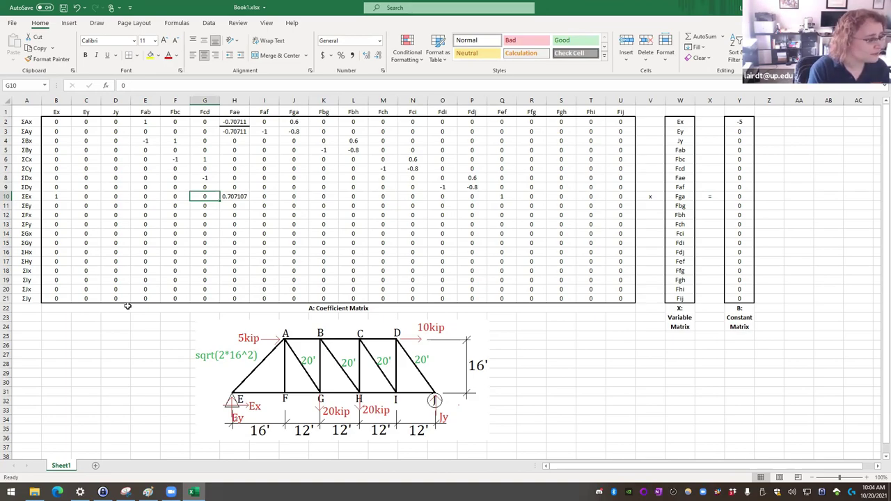
key("Left")
key("Left")
key("Left")
key("Left")
key("Left")
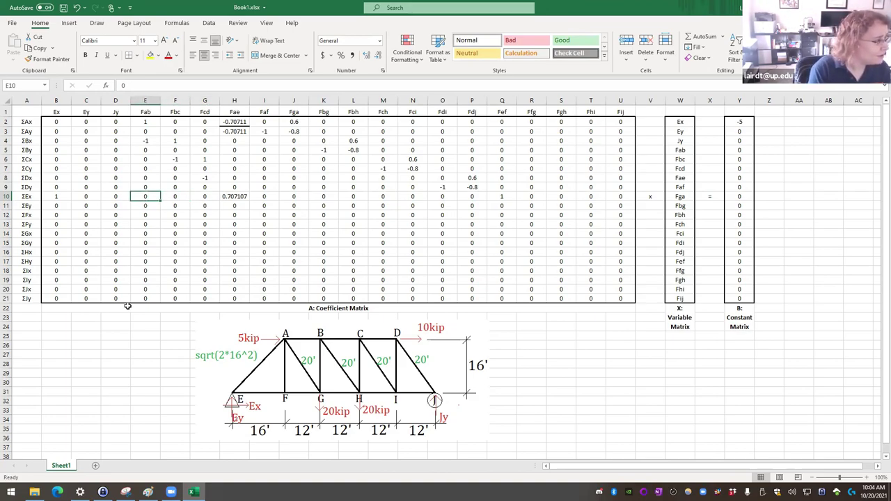
key("Right")
key("Right")
key("Right")
key("Right")
key("Right")
key("Right")
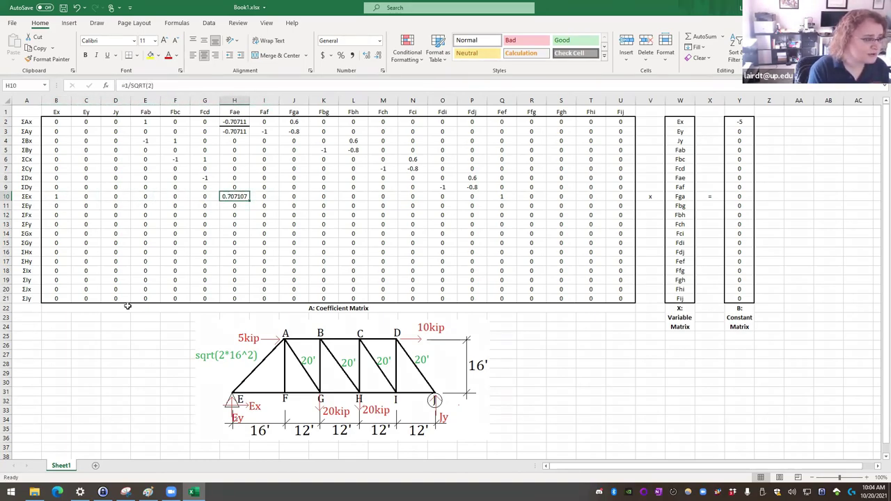
key("Right")
key("Right")
key("Right")
key("Right")
key("Right")
key("Right")
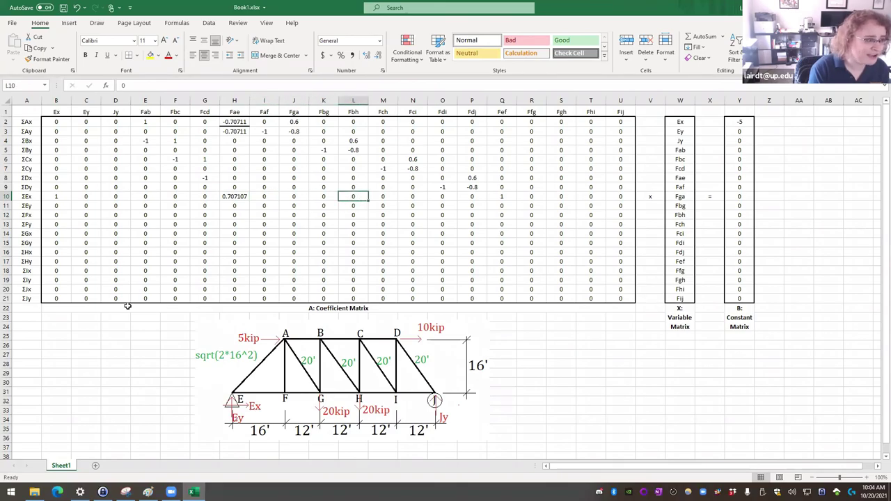
key("Right")
key("Right")
key("Right")
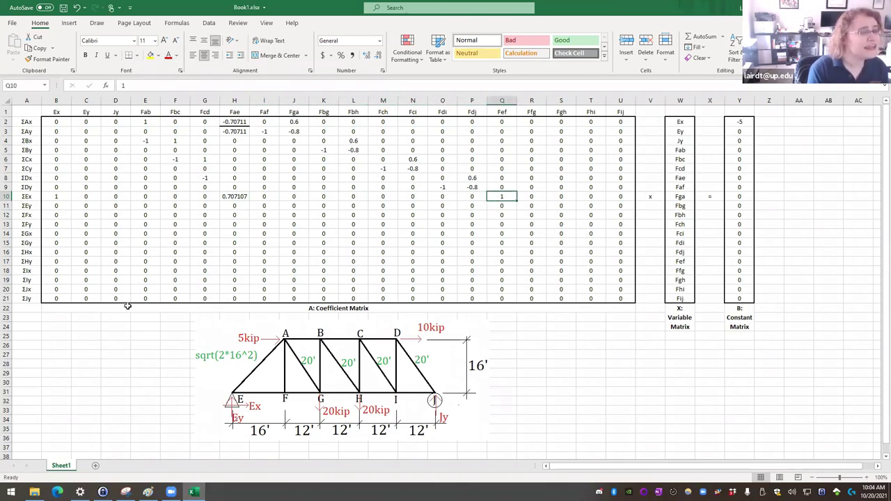
Step: Enter 1 as the Ey coefficient in the ΣEy row
key("Left")
key("Left")
key("Left")
key("Left")
key("Left")
key("Left")
key("Left")
key("Left")
key("Left")
key("Left")
key("Left")
key("Left")
key("Left")
key("Left")
key("Left")
key("Down")
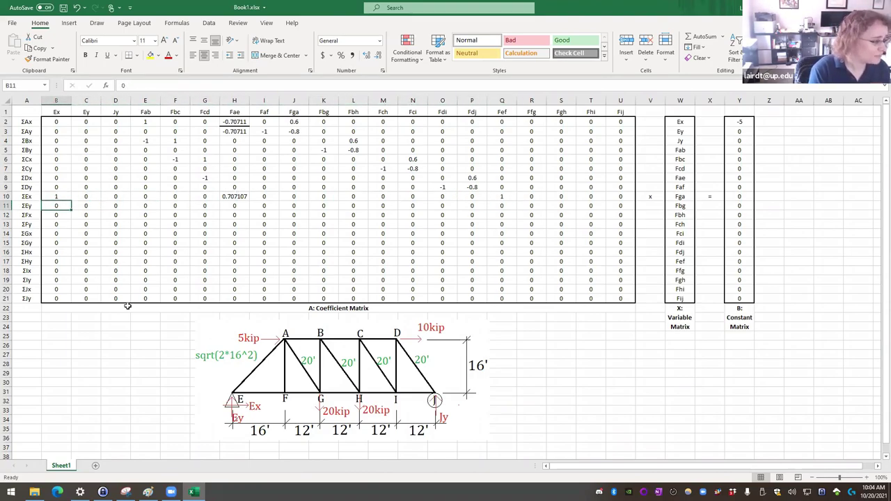
key("Right")
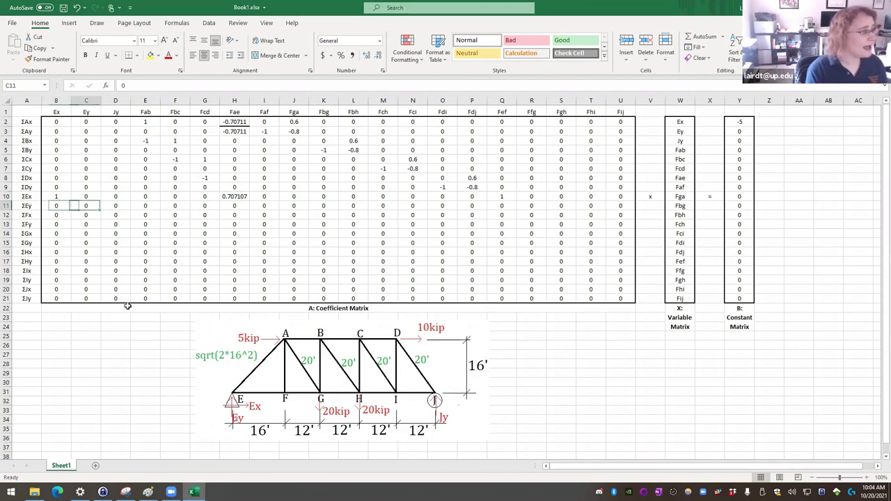
type("1")
key("ctrl+Return")
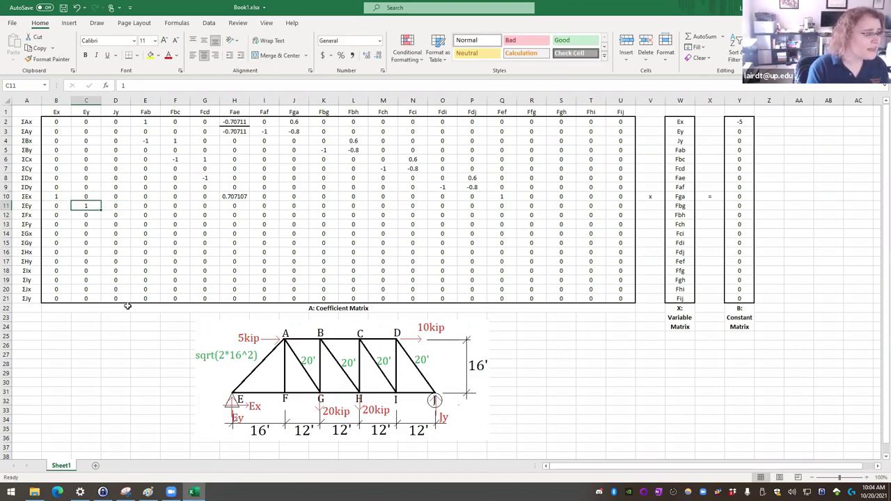
Step: Copy the Fae coefficient from the ΣEx row into the ΣEy row
key("Right")
key("Right")
key("Right")
key("Right")
key("Right")
key("Up")
key("ctrl+c")
key("Down")
key("ctrl+v")
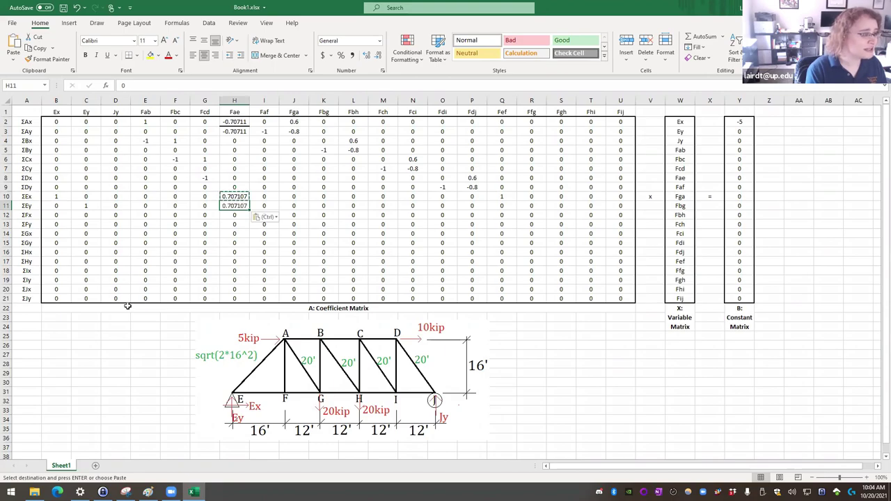
key("Left")
key("Right")
key("Right")
key("Left")
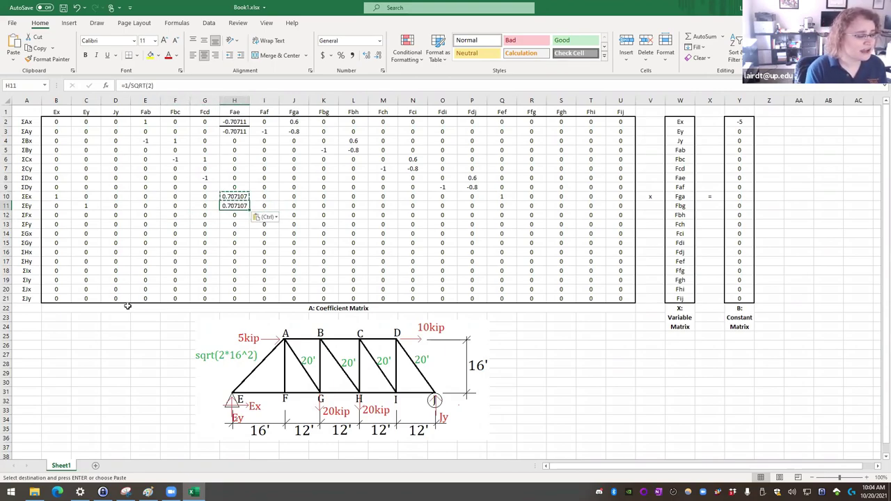
Step: Enter -1 as the Fef coefficient in the ΣFx row
key("Left")
key("Left")
key("Left")
key("Left")
key("Left")
key("Left")
key("Down")
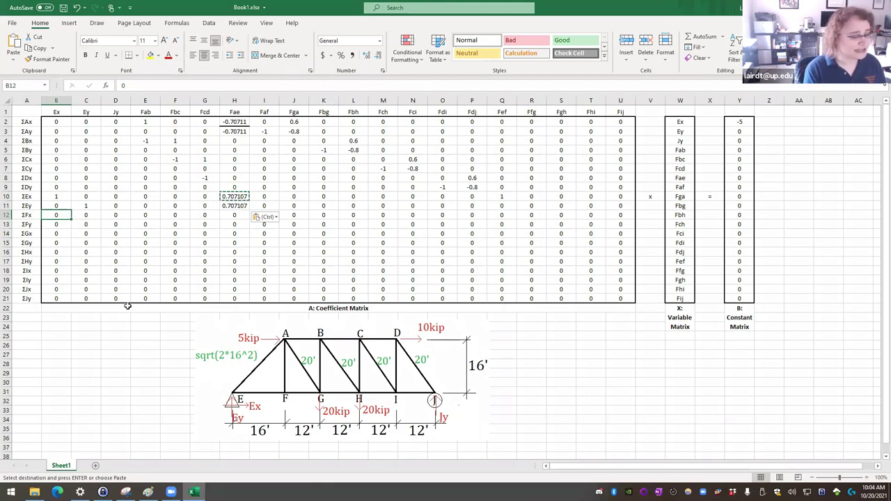
key("Right")
key("Left")
key("Right")
key("Right")
key("Right")
key("Right")
key("Right")
key("Right")
key("Right")
key("Right")
key("Right")
key("Right")
key("Right")
key("Right")
key("Right")
key("Right")
key("Right")
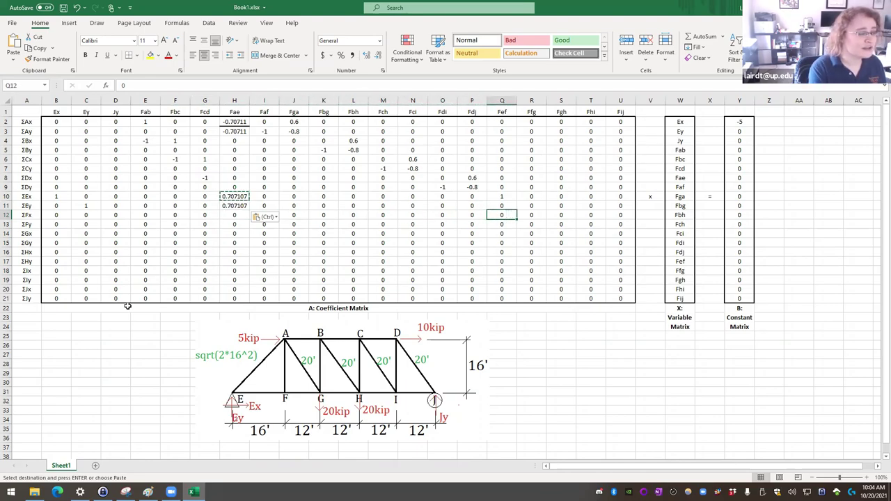
type("-1")
key("Return")
key("Up")
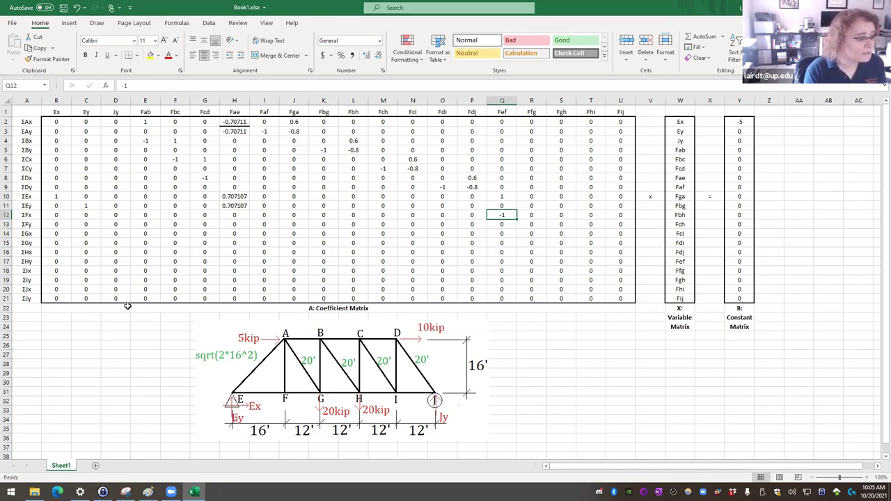
Step: Enter 1 as the Ffg coefficient in the ΣFx row
key("Right")
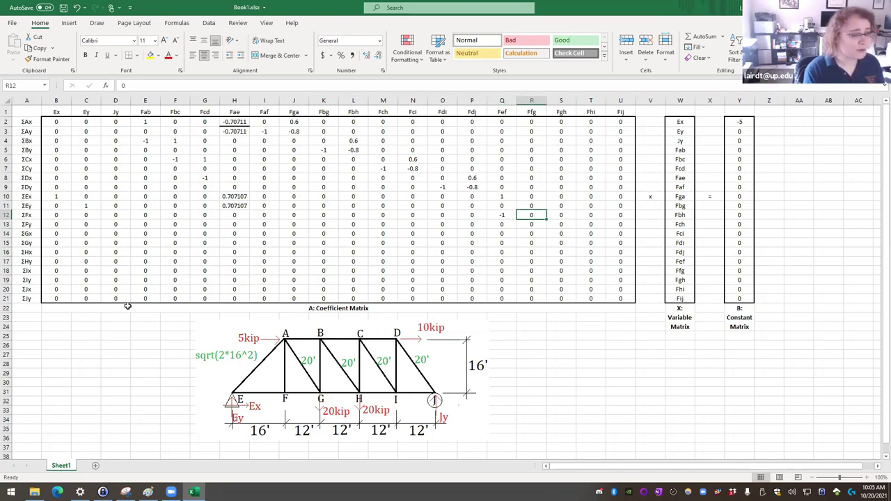
type("1")
key("Return")
key("Up")
Step: Check the ΣFy row for members acting vertically at joint F and enter 1 as its Faf coefficient
key("Left")
key("Left")
key("Left")
key("Left")
key("Left")
key("Left")
key("Left")
key("Left")
key("Left")
key("Left")
key("Left")
key("Left")
key("Left")
key("Left")
key("Left")
key("Left")
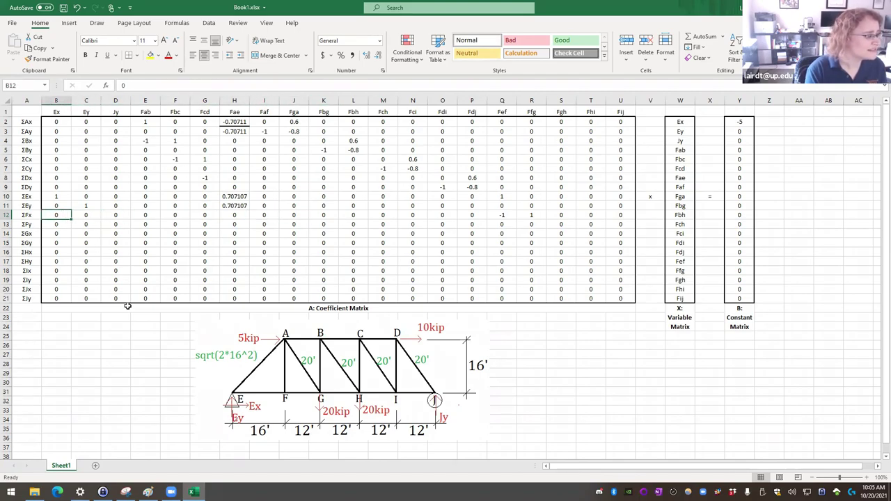
key("Down")
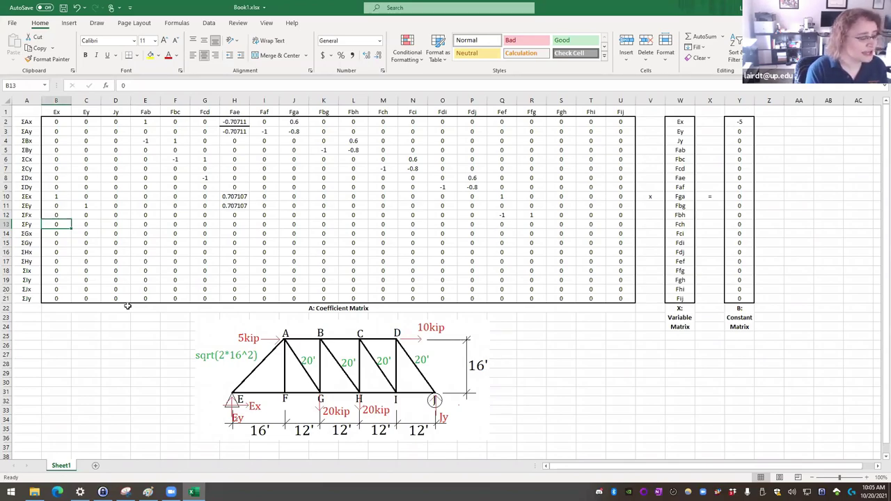
key("Right")
key("Right")
key("Right")
key("Right")
key("Right")
key("Right")
key("Right")
key("Right")
key("Right")
key("Right")
key("Right")
key("Right")
key("Right")
key("Right")
key("Right")
key("Right")
key("Right")
key("Right")
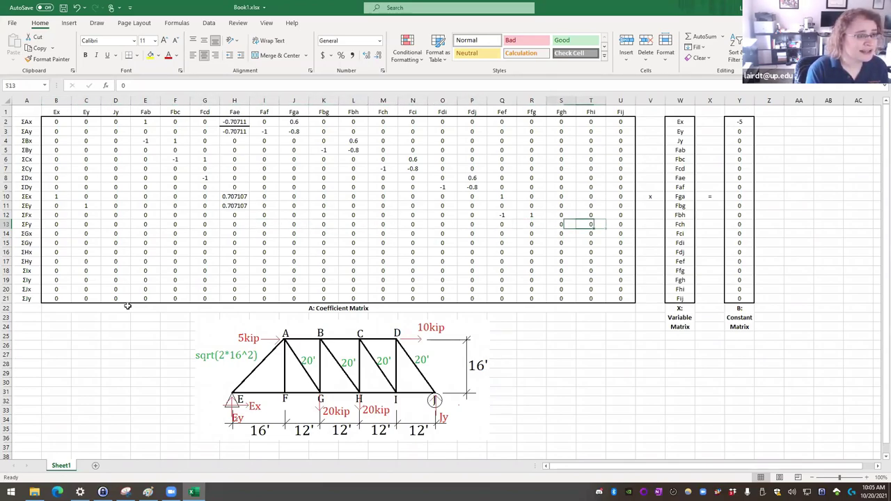
key("Left")
key("Left")
key("Left")
key("Left")
key("Left")
key("Left")
key("Left")
key("Left")
key("Left")
key("Left")
key("Left")
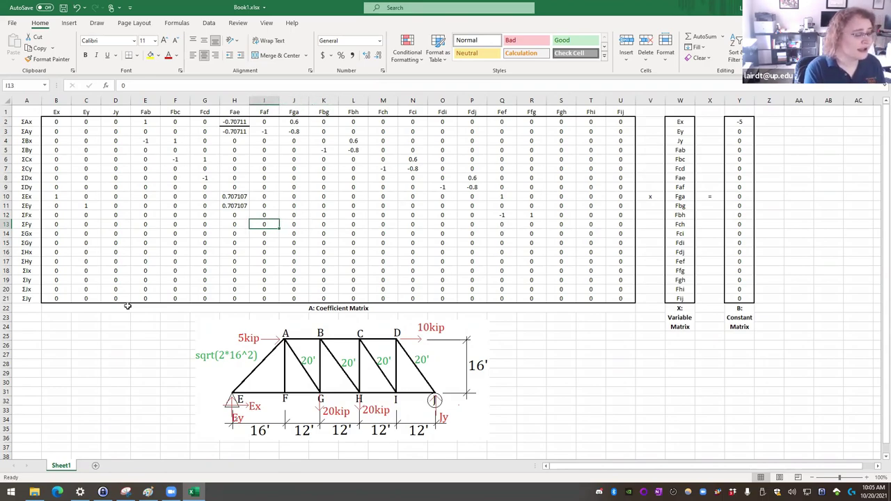
type("1")
key("ctrl+Return")
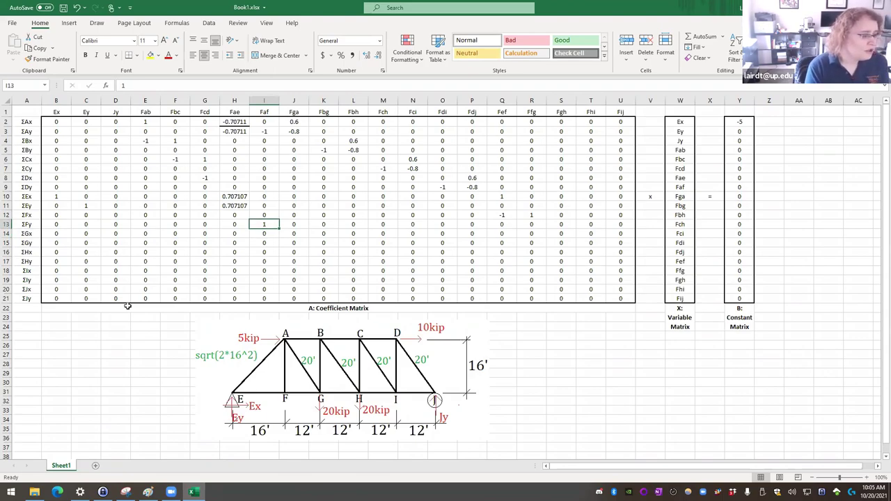
Step: Enter -1 as the Ffg coefficient in the ΣGx row
key("Left")
key("Home")
key("Right")
key("Down")
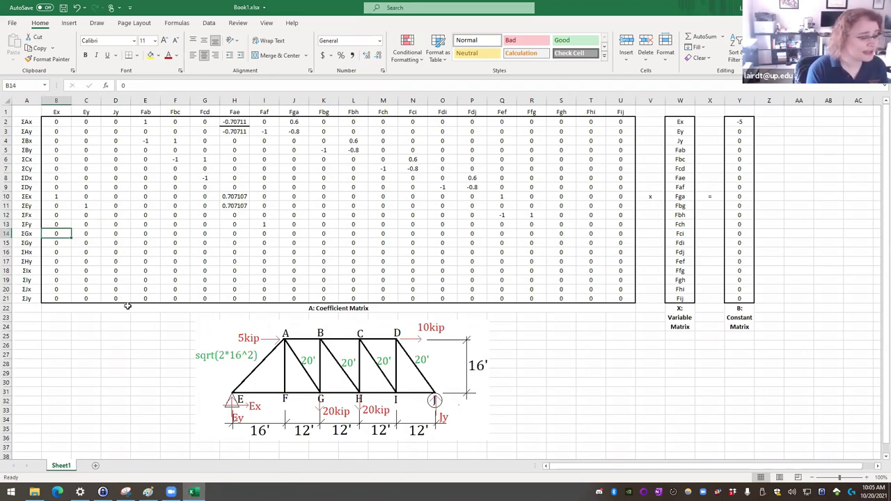
key("Right")
key("Right")
key("Right")
key("Right")
key("Right")
key("Right")
key("Right")
key("Right")
key("Right")
key("Right")
key("Right")
key("Right")
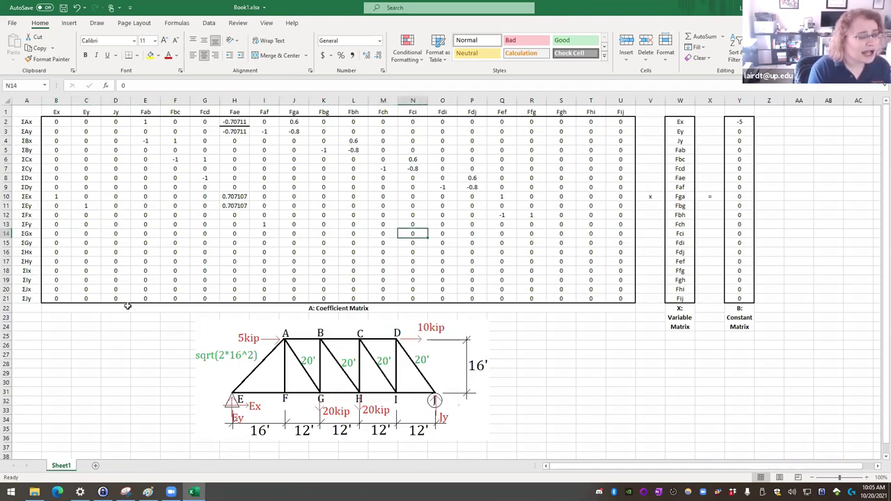
key("Right")
key("Right")
key("Right")
key("Right")
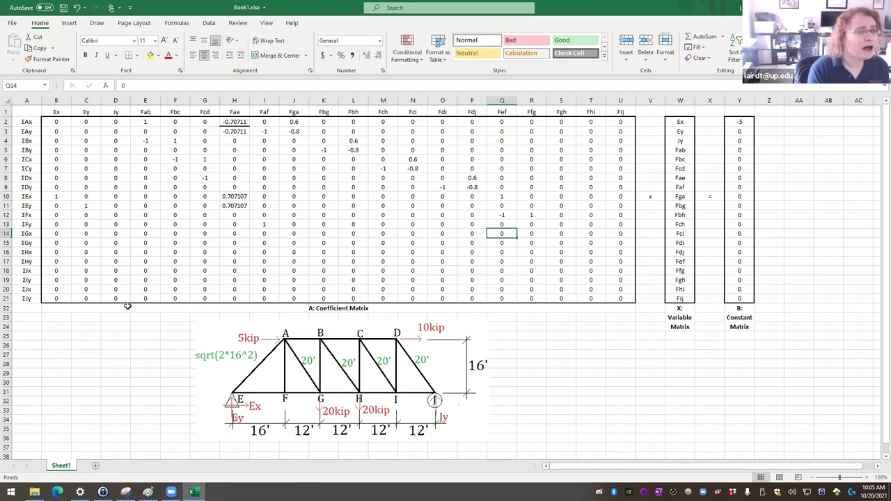
type("-1")
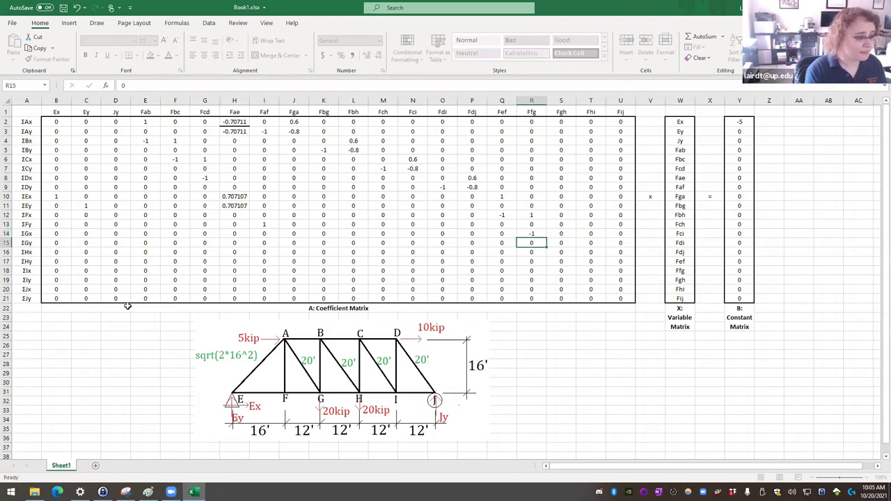
Step: Enter 1 as the Fgh coefficient in the ΣGx row
key("Right")
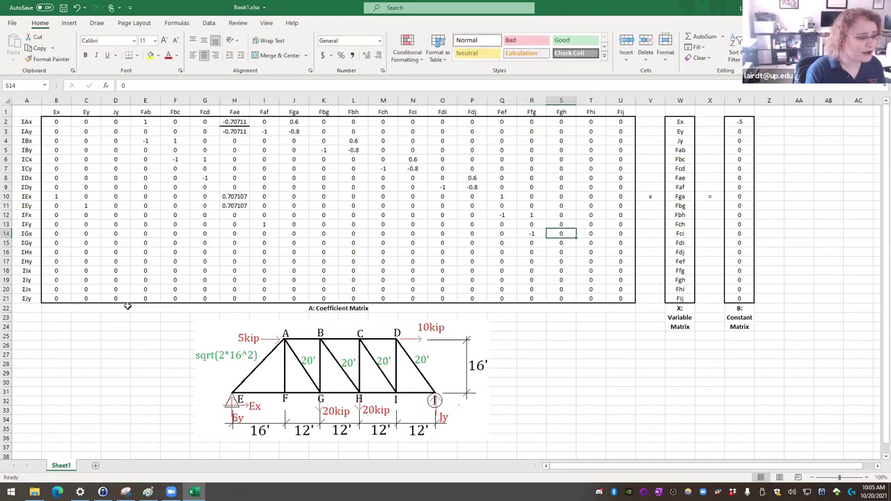
type("1")
key("Left")
Step: Enter -3/5 as the Fga coefficient in the ΣGx row
key("Left")
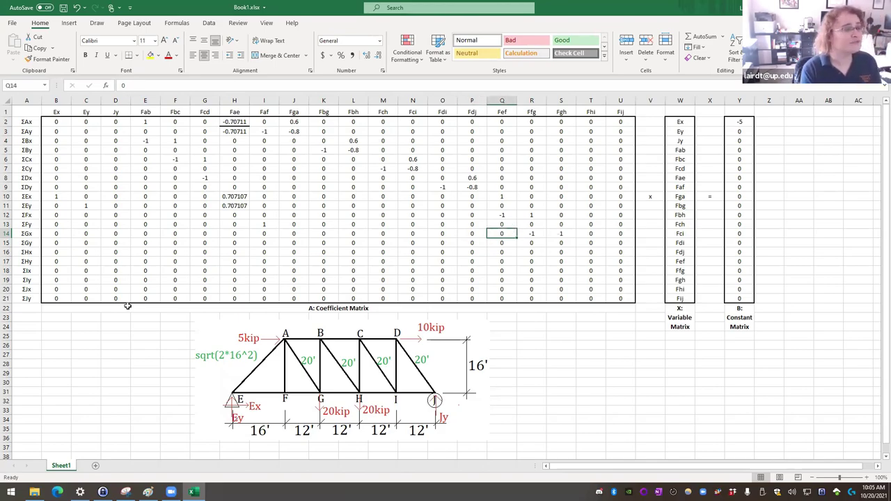
key("Left")
key("Left")
key("Left")
key("Left")
key("Left")
key("Left")
key("Left")
key("Left")
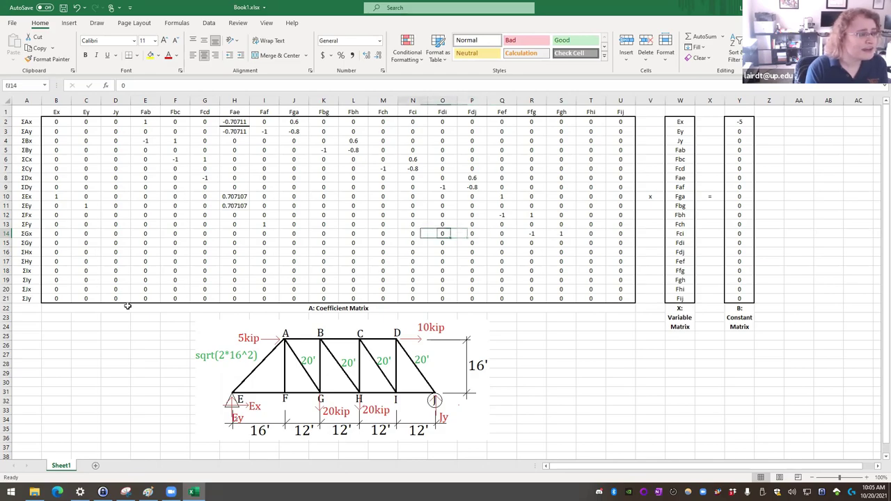
key("Right")
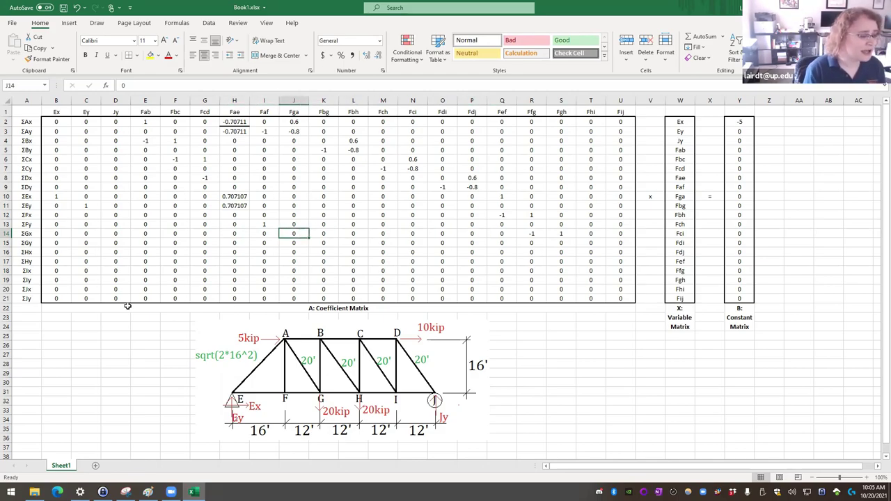
type("-")
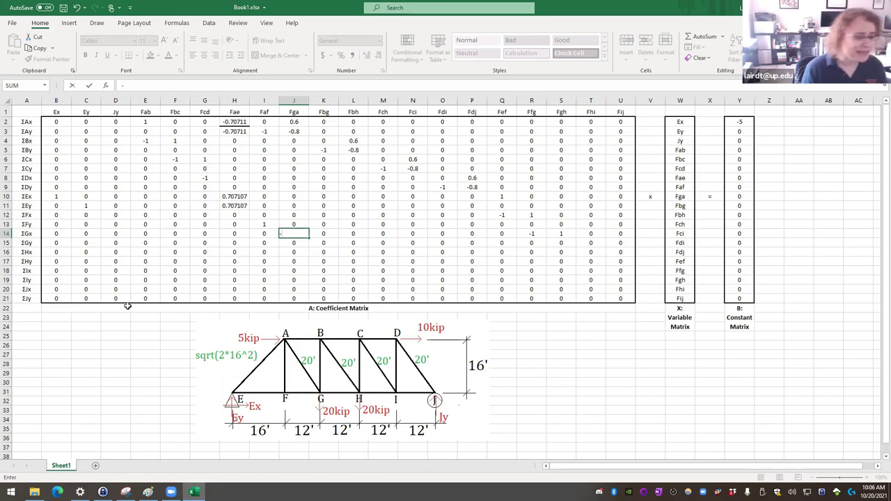
type("3/5")
key("ctrl+Return")
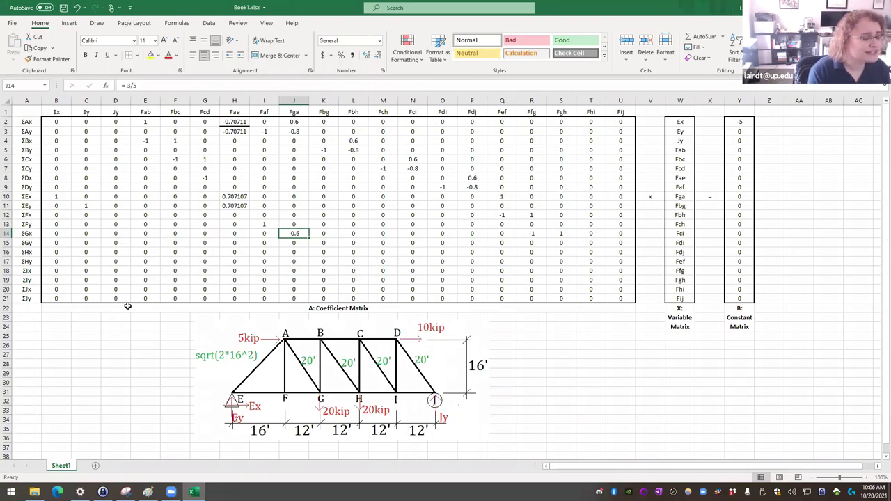
Step: Enter 0.8 as the Fga coefficient in the ΣGy row
key("Down")
key("Left")
key("Left")
key("Left")
key("Left")
key("Left")
key("Left")
key("Left")
key("Left")
key("Right")
key("Right")
key("Right")
key("Right")
key("Right")
key("Right")
key("Right")
key("Right")
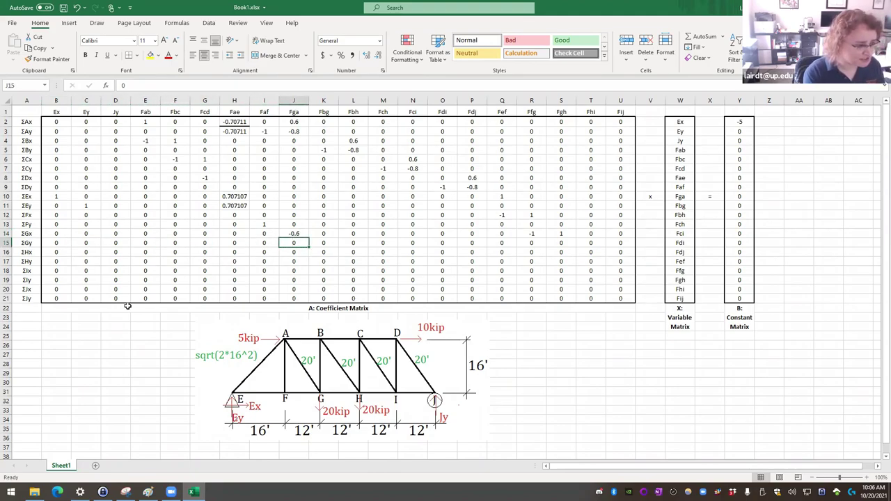
type("0.8")
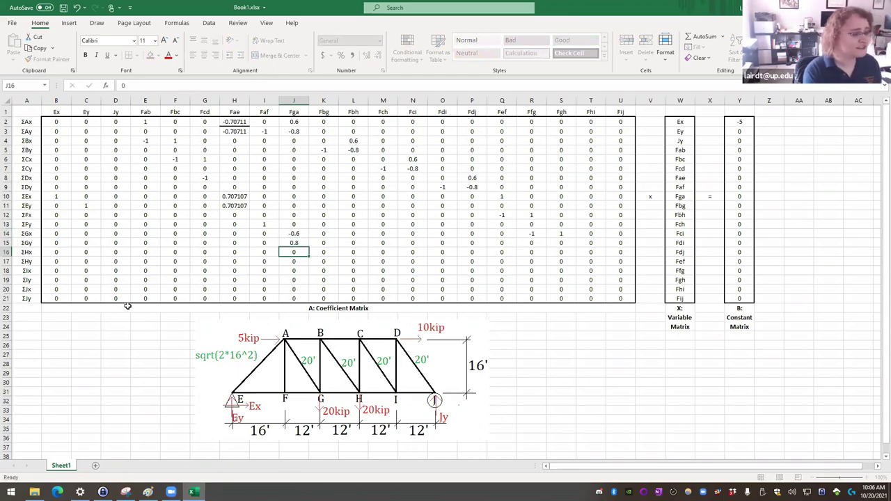
key("Return")
key("Up")
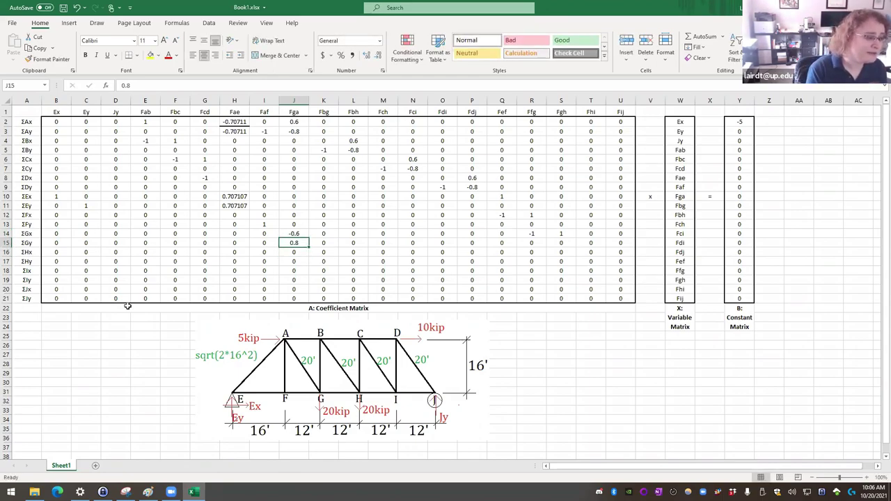
Step: Enter 1 as the Fbg coefficient in the ΣGy row
key("Right")
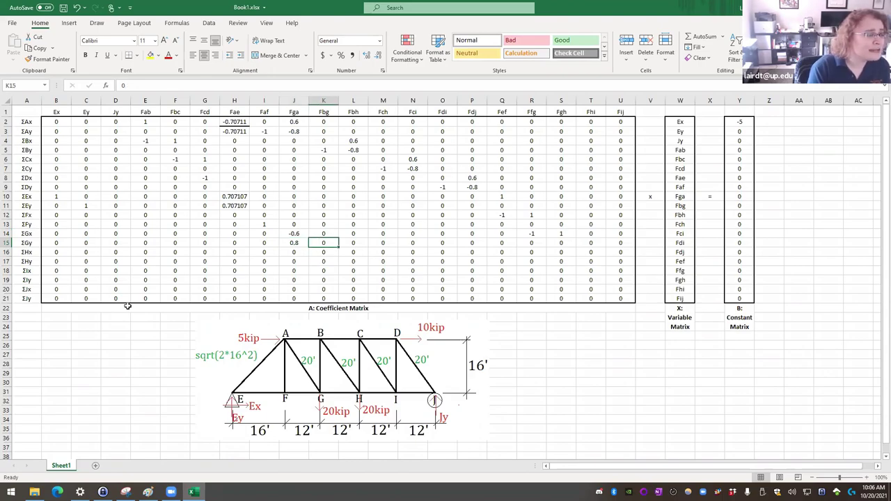
type("1")
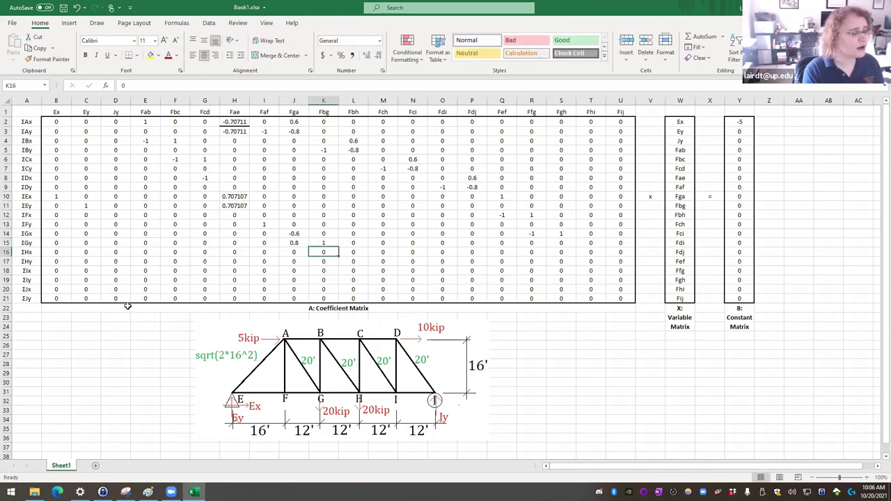
key("Return")
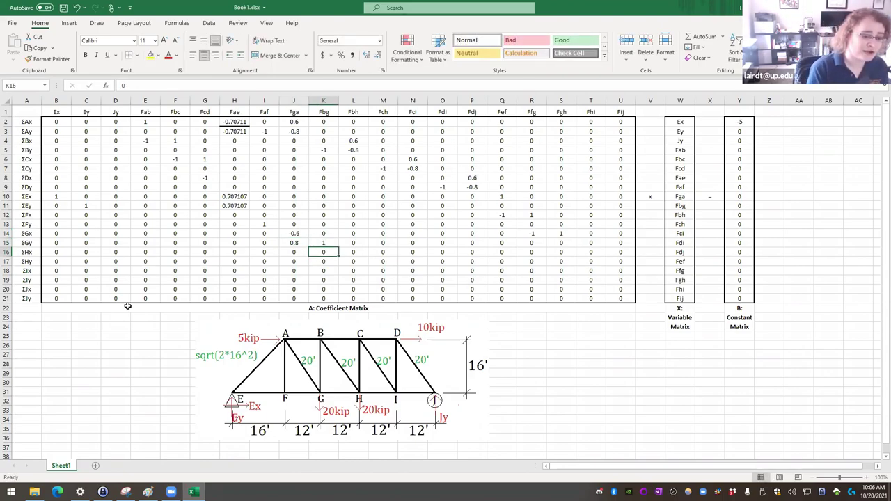
Step: Enter 20 as the constant for the ΣGy row in the constant matrix
key("Up")
key("Right")
key("Right")
key("Right")
key("Right")
key("Right")
key("Right")
key("Right")
key("Right")
key("Right")
key("Right")
key("Right")
key("Right")
key("Right")
key("Right")
key("Right")
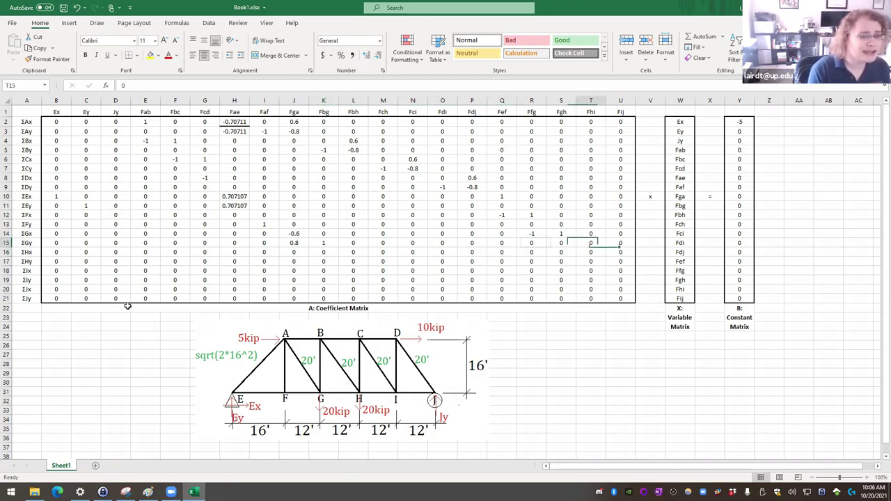
key("Left")
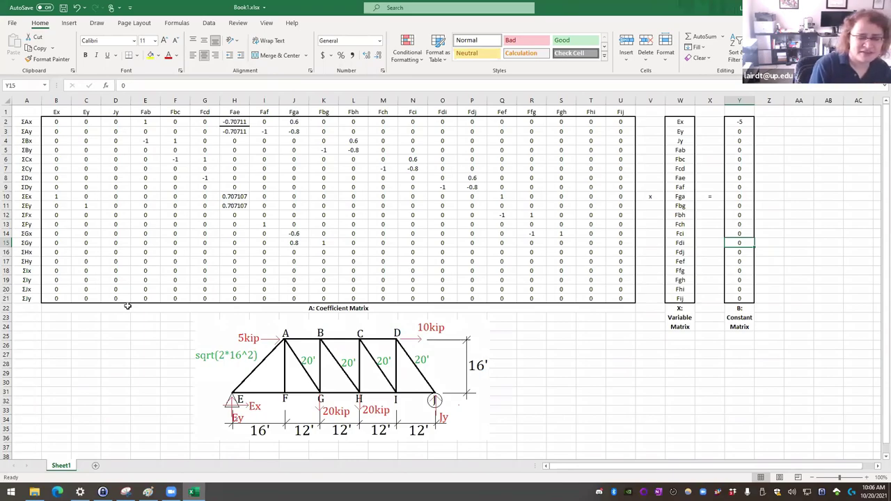
type("20")
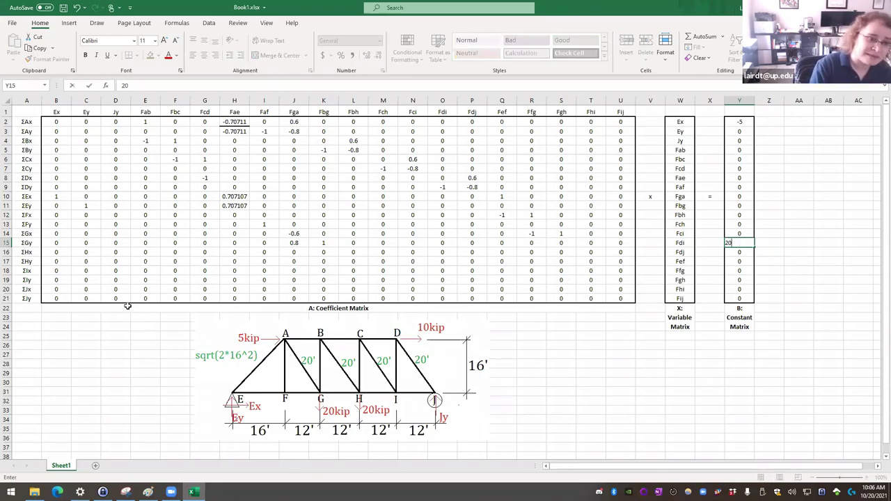
key("Return")
Step: Review the ΣGy row, comparing its constant with the Fga and Fbg coefficients
key("Up")
key("Left")
key("Left")
key("Left")
key("Left")
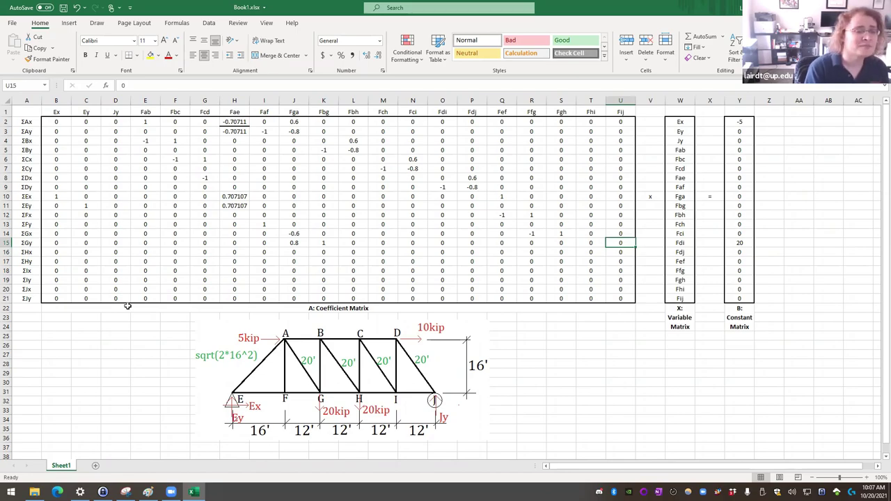
key("Right")
key("Right")
key("Right")
key("Right")
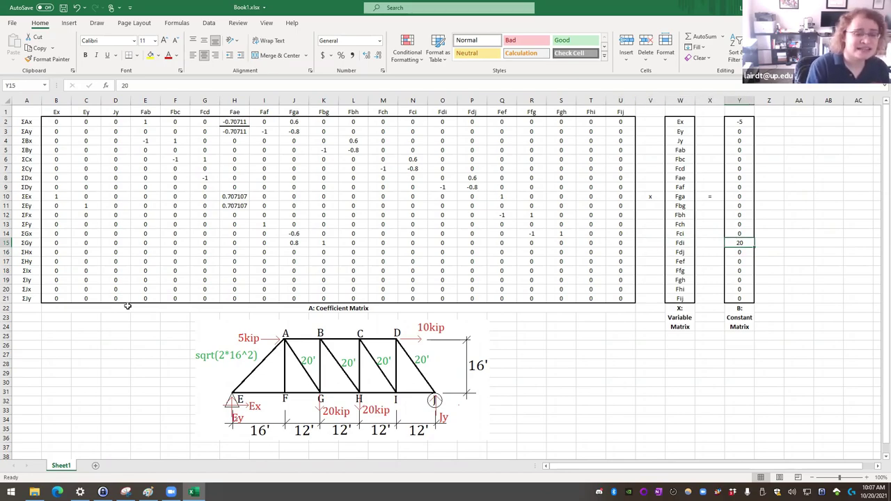
key("Left")
key("Left")
key("Left")
key("Left")
key("Left")
key("Left")
key("Left")
key("Left")
key("Left")
key("Left")
key("Left")
key("Left")
key("Left")
key("Left")
key("Left")
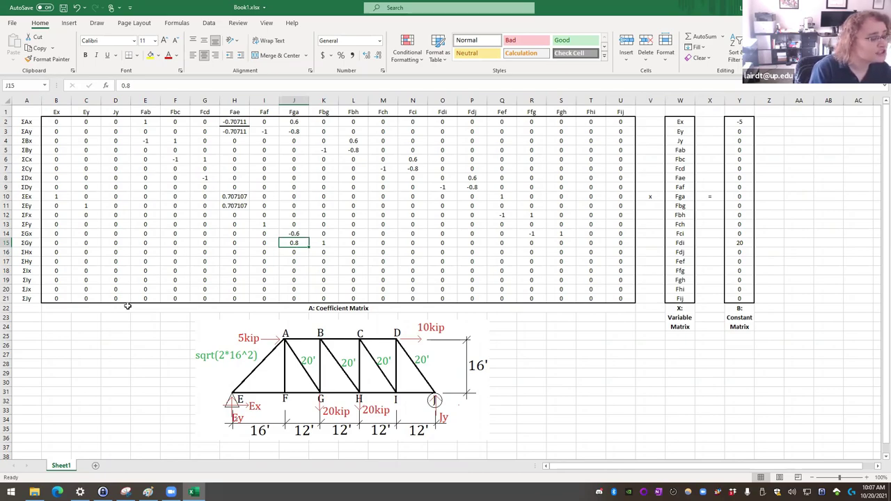
key("Right")
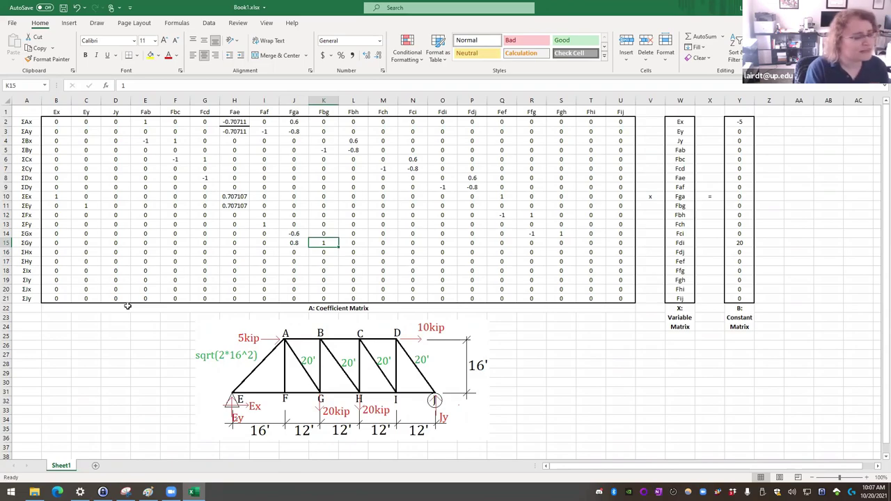
Step: Enter -0.6 as the Fbh coefficient in the ΣHx row
key("Left")
key("Left")
key("Left")
key("Left")
key("Left")
key("Left")
key("Left")
key("Left")
key("Left")
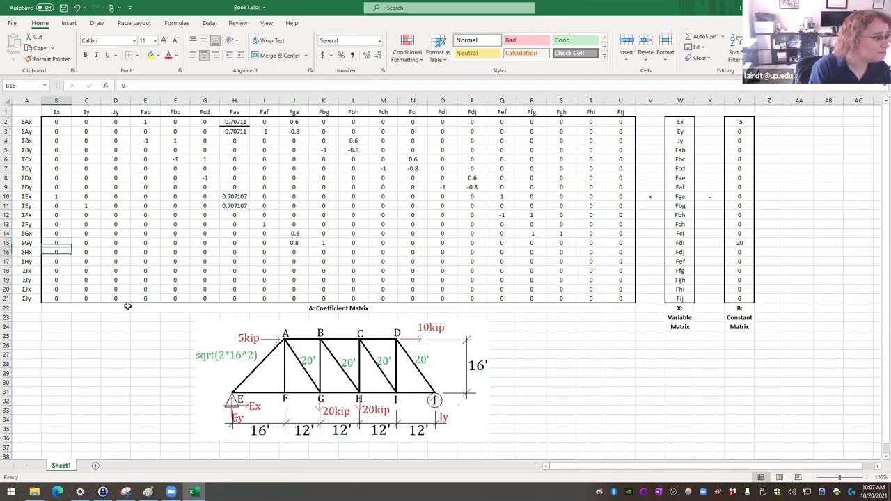
key("Down")
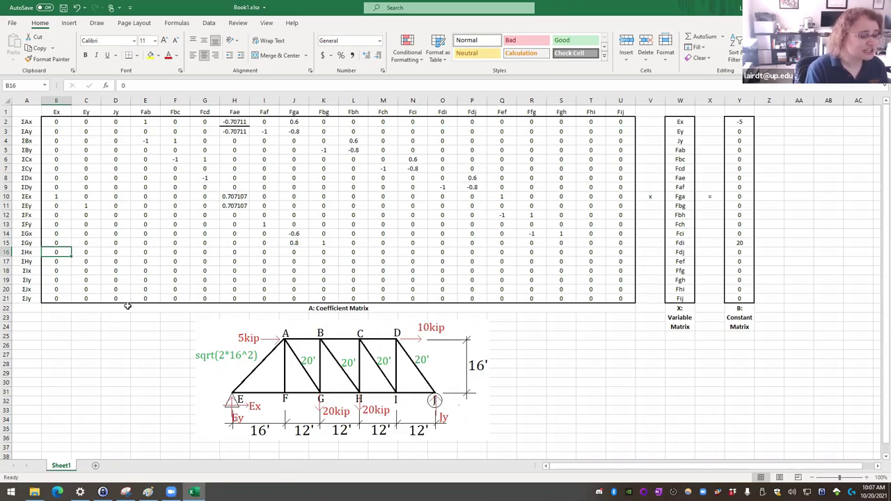
key("Right")
key("Right")
key("Right")
key("Right")
key("Right")
key("Right")
key("Right")
key("Right")
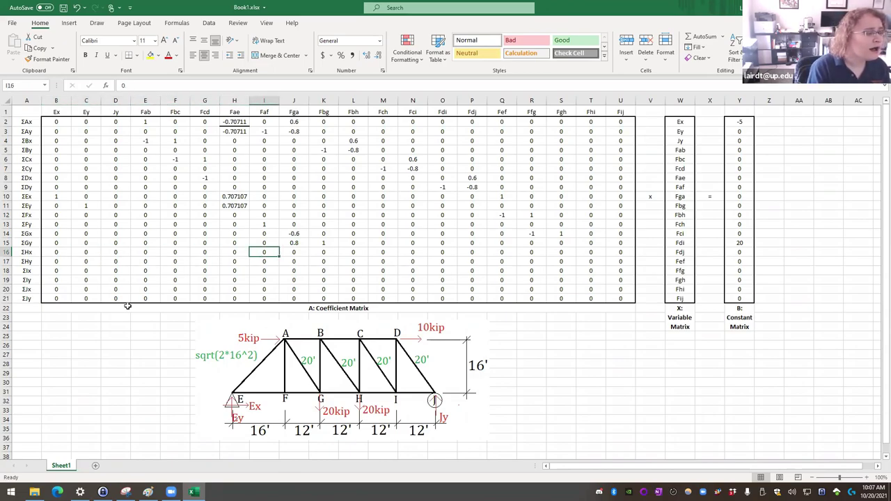
key("Right")
key("Right")
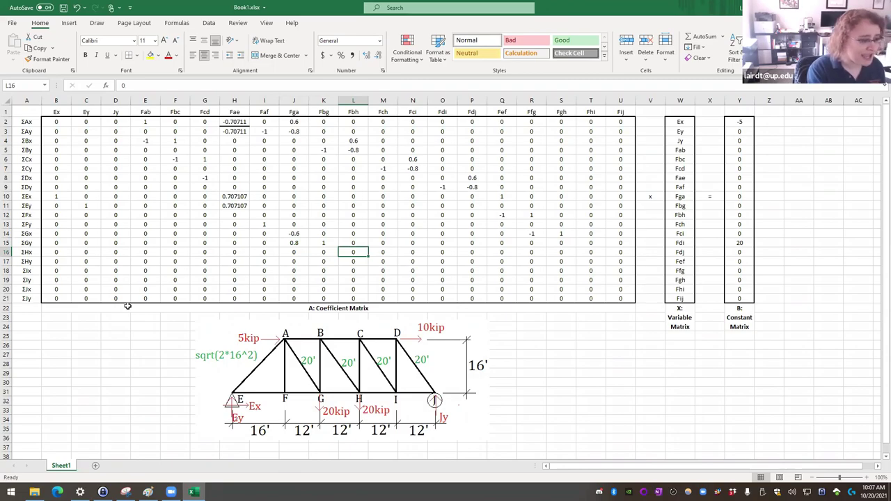
type("-0.6")
key("Return")
Step: Enter -1 as the Fgh coefficient and 1 as the Fhi coefficient in the ΣHx row
key("Up")
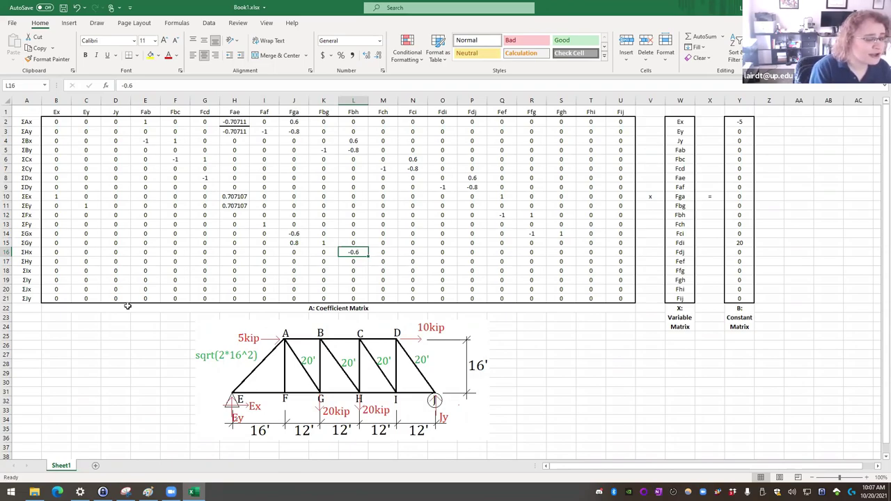
key("Right")
key("Right")
key("Right")
key("Right")
key("Right")
key("Right")
key("Right")
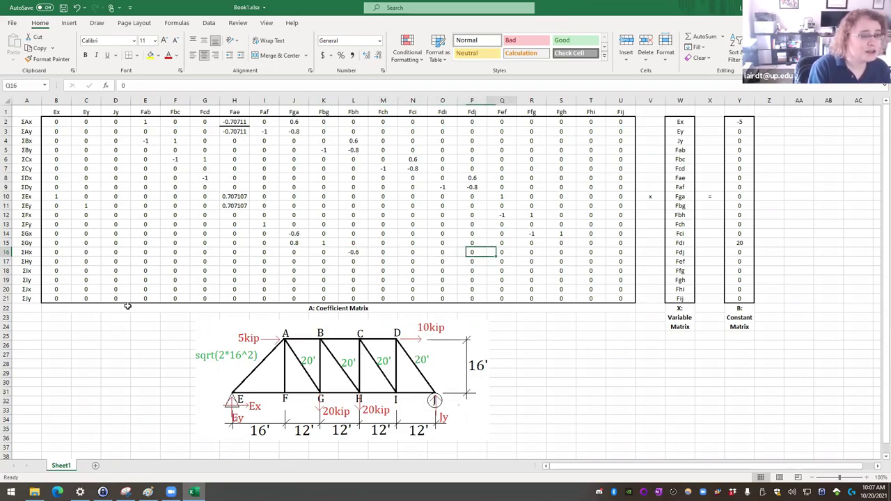
type("-1")
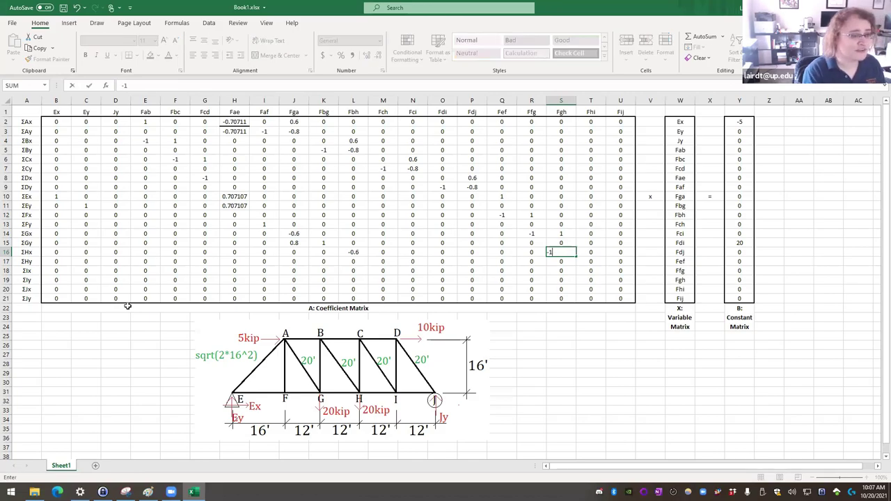
key("Tab")
type("1")
key("Return")
Step: Enter 0.8 as the Fbh coefficient in the ΣHy row
key("Left")
key("Left")
key("Left")
key("Left")
key("Left")
key("Left")
key("Left")
key("Left")
key("Left")
key("Left")
key("Left")
key("Left")
key("Left")
key("Left")
key("Left")
key("Left")
key("Left")
key("Left")
key("Left")
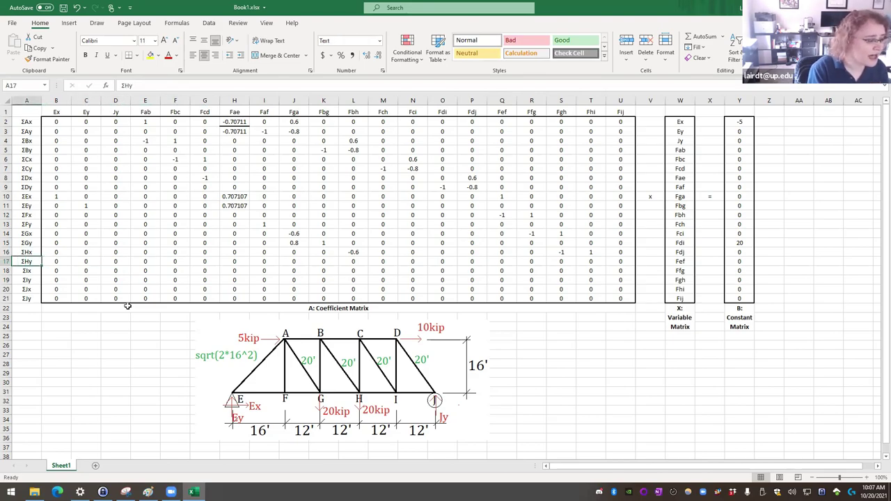
key("Right")
key("Right")
key("Right")
key("Right")
key("Right")
key("Right")
key("Right")
key("Right")
key("Right")
key("Right")
key("Right")
key("Right")
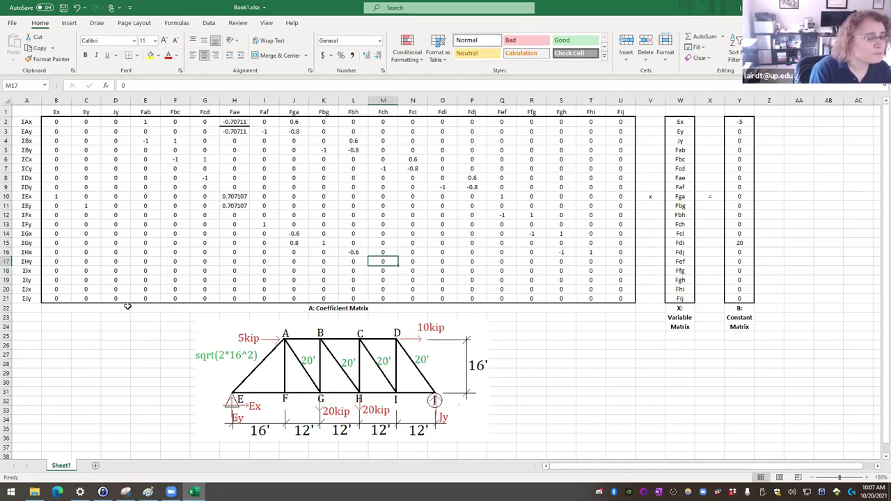
key("Left")
key("Left")
key("Left")
key("Left")
key("Left")
key("Left")
key("Left")
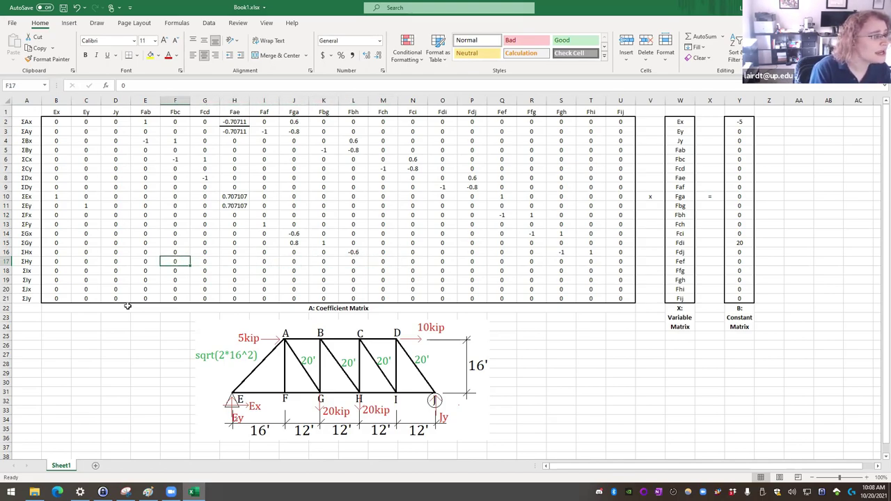
key("Right")
key("Right")
key("Right")
key("Right")
key("Right")
key("Right")
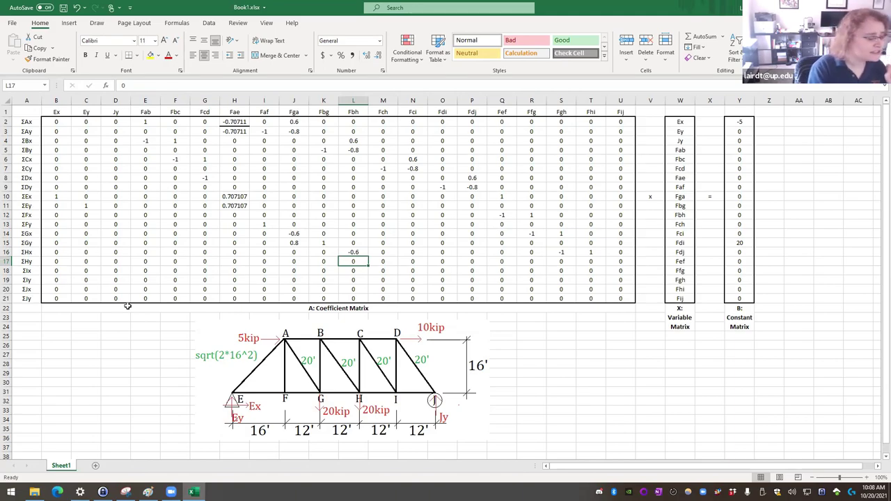
type("0.8")
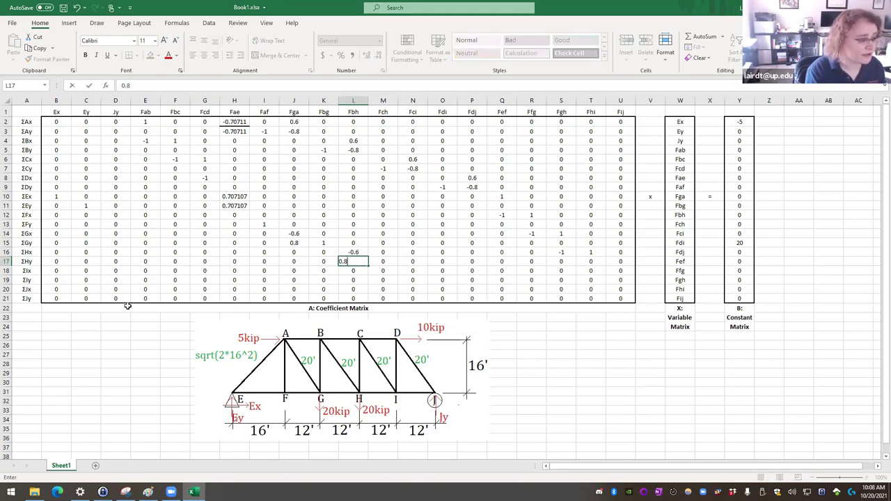
key("Return")
Step: Enter 1 as the Fch coefficient in the ΣHy row
key("Up")
key("Right")
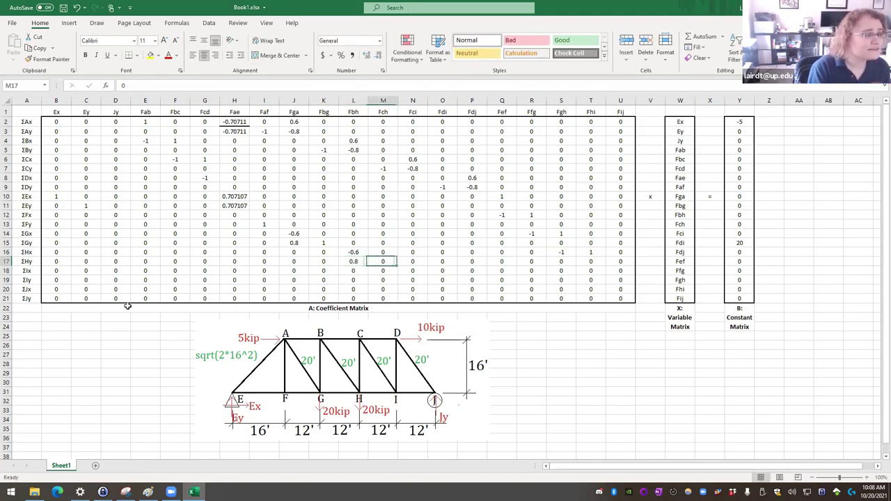
type("1")
key("Return")
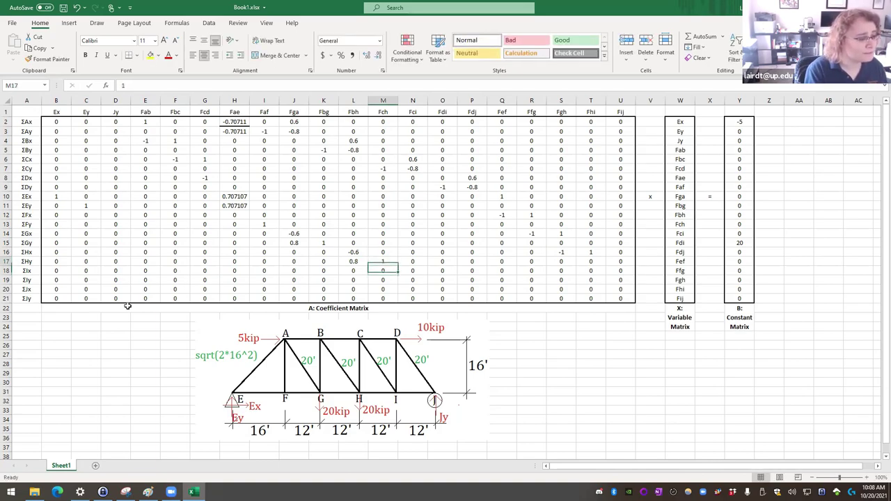
Step: Enter 20 as the constant for the ΣHy row in the constant matrix
key("Up")
key("Right")
key("Right")
key("Right")
key("Right")
key("Right")
key("Right")
key("Right")
key("Right")
key("Right")
key("Right")
key("Right")
key("Right")
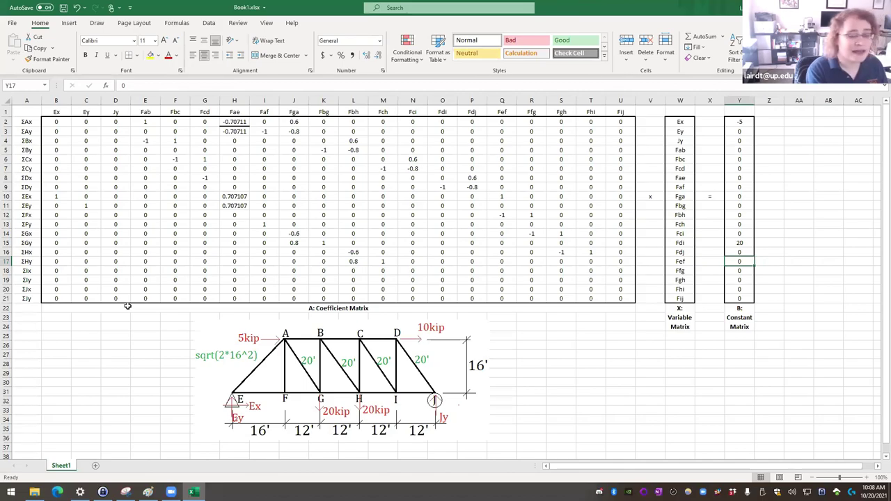
type("20")
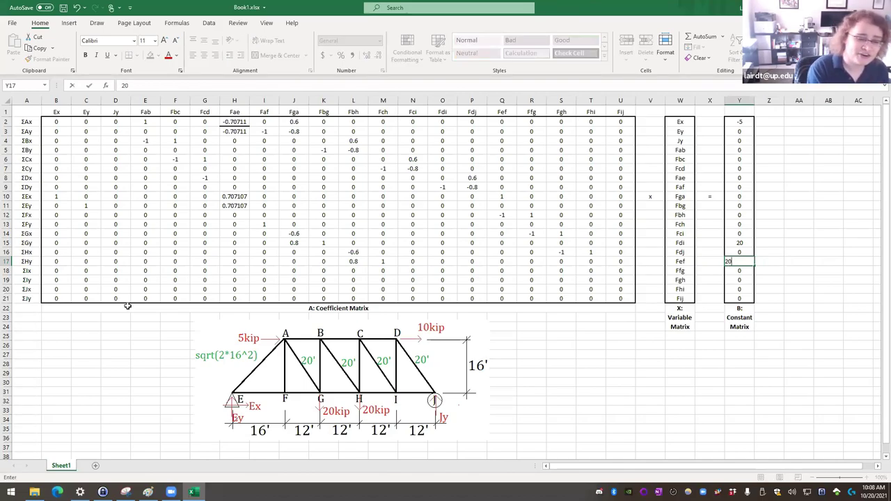
key("Return")
key("Up")
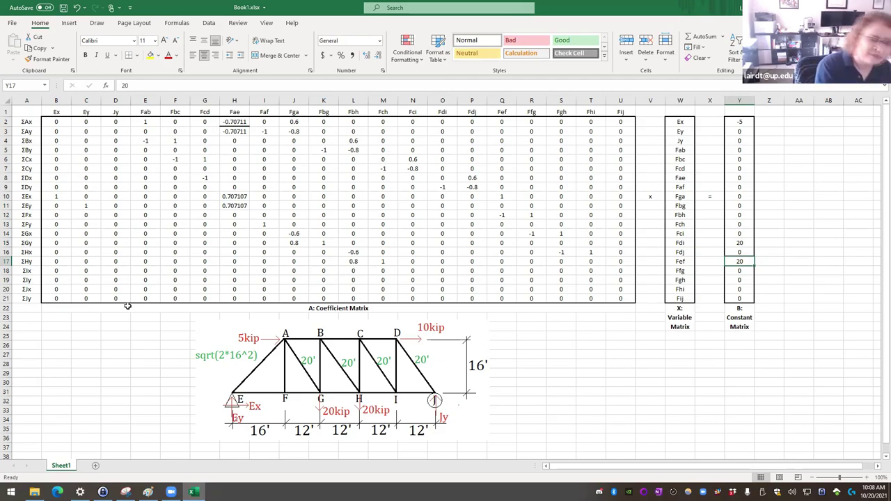
Step: Enter -0.6 as the Fci coefficient in the ΣIx row of the coefficient matrix
key("Left")
key("Left")
key("Left")
key("Left")
key("Left")
key("Left")
key("Left")
key("Left")
key("Left")
key("Left")
key("Left")
key("Left")
key("Left")
key("Left")
key("Left")
key("Left")
key("Left")
key("Left")
key("Left")
key("Left")
key("Down")
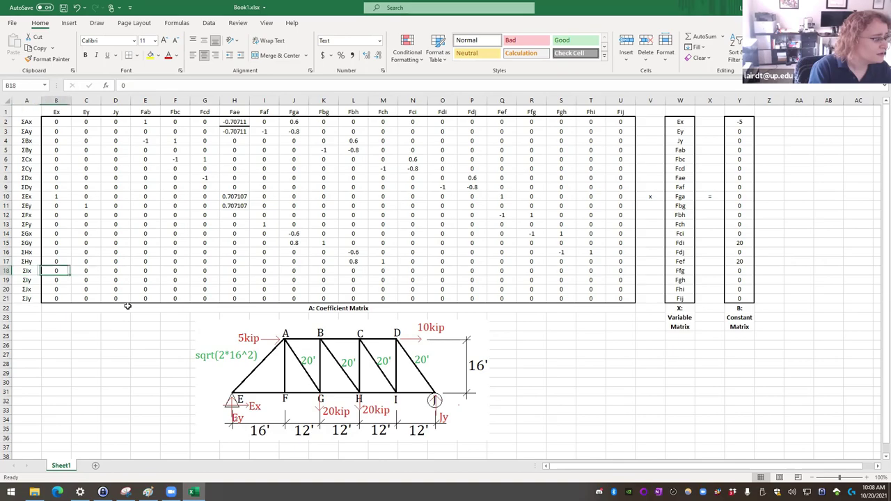
key("Right")
key("Right")
key("Right")
key("Right")
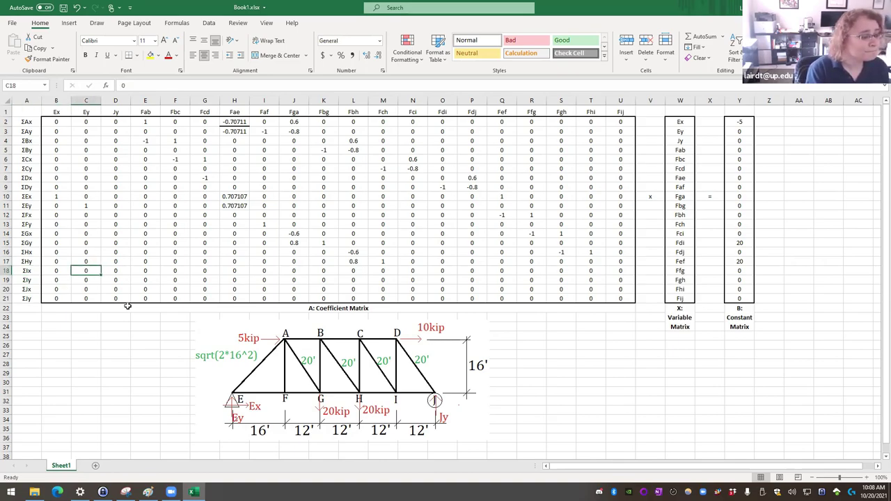
key("Left")
key("Left")
key("Left")
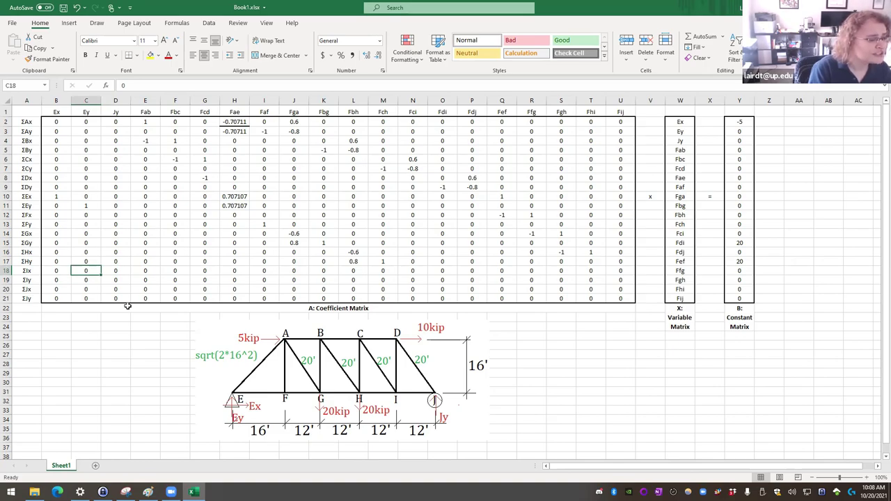
key("Right")
key("Up")
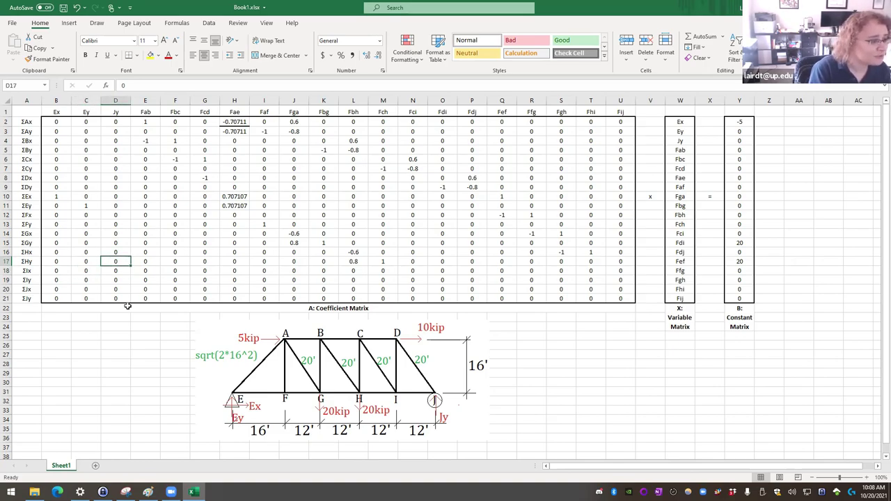
key("Down")
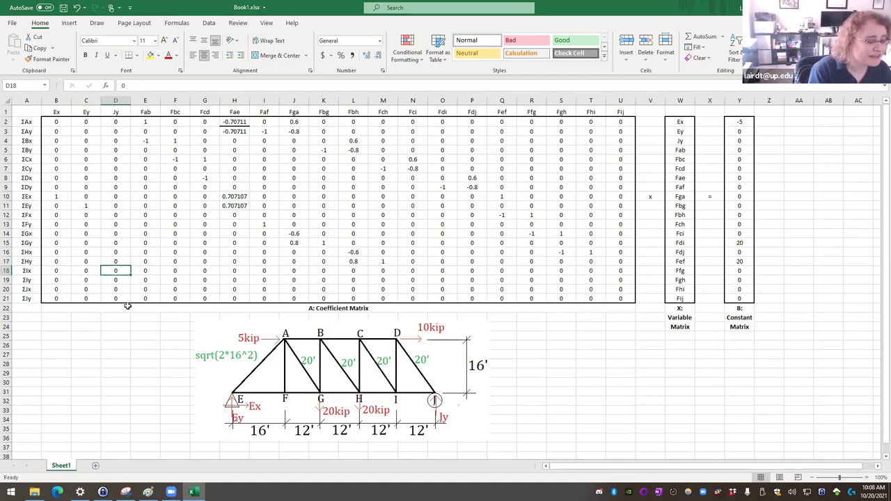
key("Right")
key("Right")
key("Right")
key("Right")
key("Right")
key("Right")
key("Right")
key("Right")
key("Right")
key("Right")
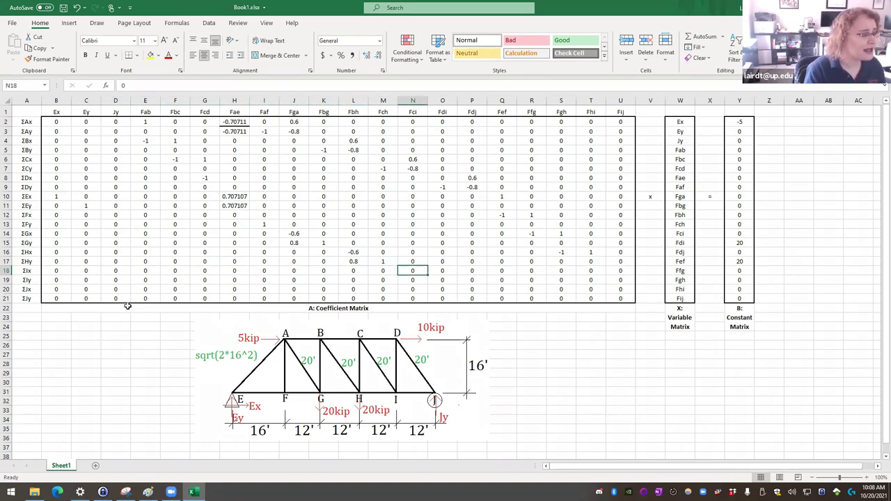
type("-")
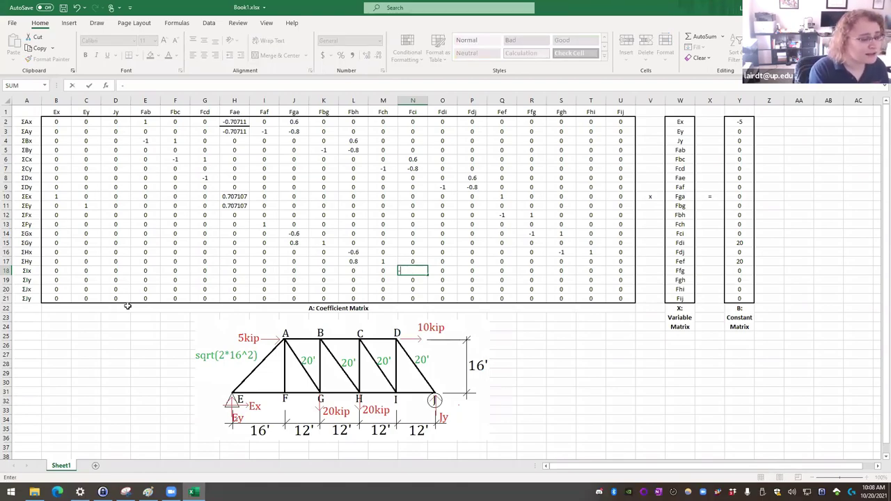
type("0.6")
key("Return")
key("Up")
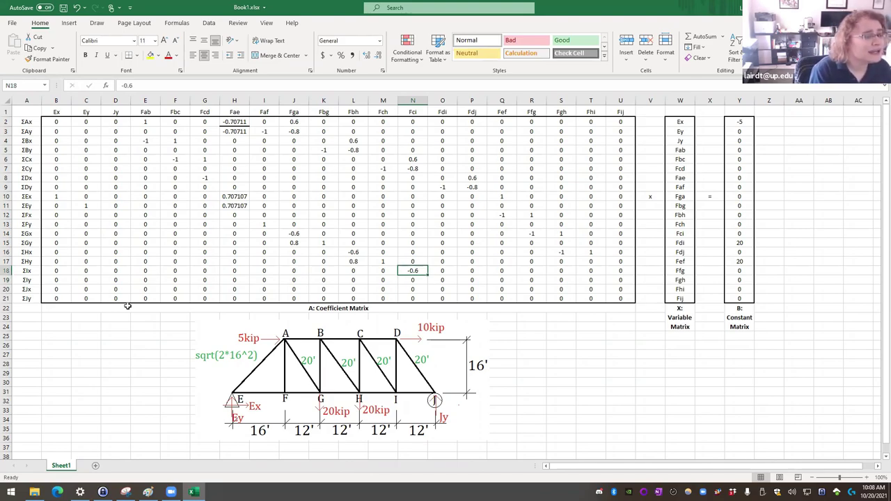
Step: Enter -1 as the Fhi coefficient and 1 as the Fij coefficient in the ΣIx row
key("Right")
key("Right")
key("Right")
key("Right")
key("Right")
key("Right")
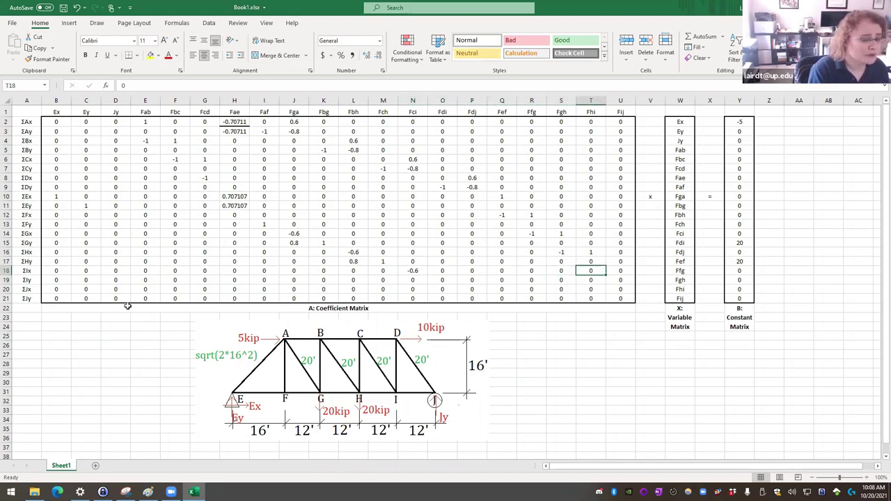
type("-1")
key("Return")
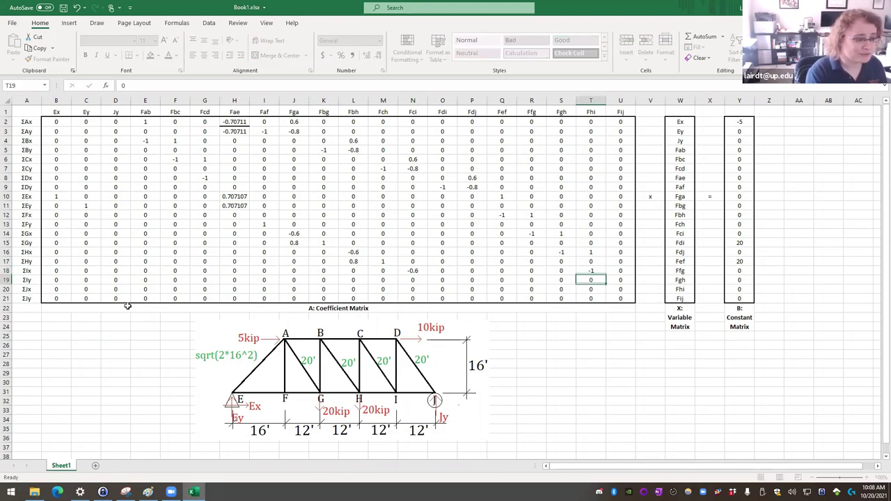
key("Up")
key("Right")
type("1")
key("Return")
Step: Enter 0.8 as the Fci coefficient and 1 as the Fdi coefficient in the ΣIy row
key("Left")
key("Left")
key("Left")
key("Left")
key("Left")
key("Left")
key("Left")
key("Left")
key("Left")
key("Left")
key("Left")
key("Left")
key("Left")
key("Left")
key("Left")
key("Left")
key("Left")
key("Left")
key("Left")
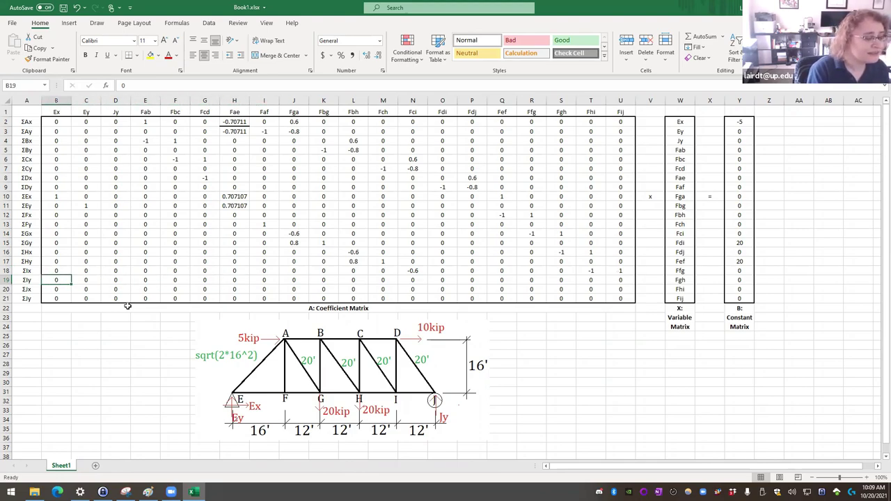
key("Right")
key("Right")
key("Right")
key("Right")
key("Right")
key("Right")
key("Right")
key("Right")
key("Right")
key("Right")
key("Right")
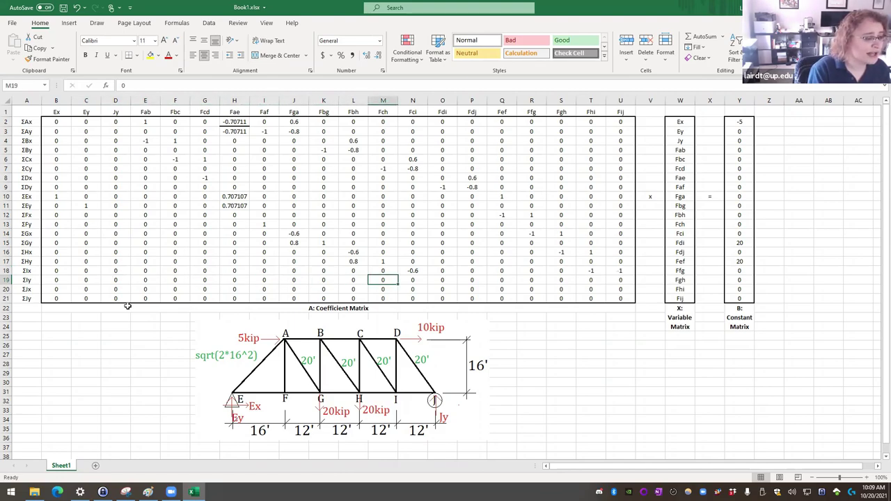
key("Right")
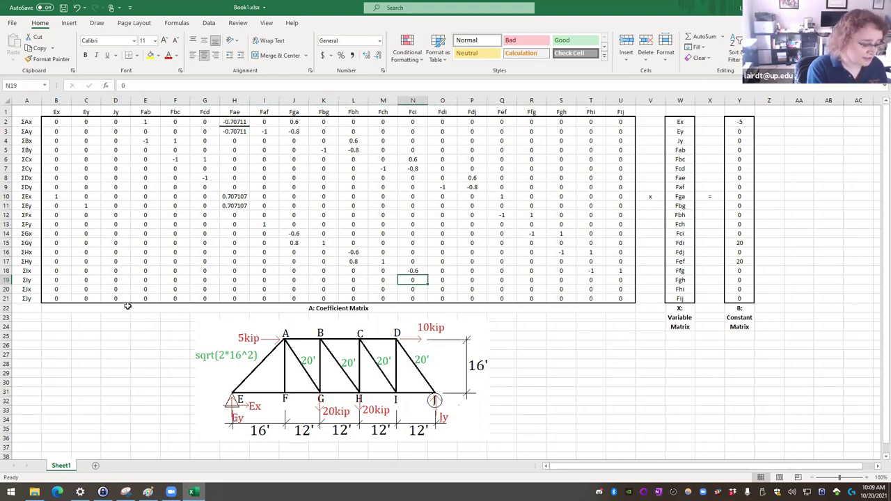
type("0")
key("ctrl+Return")
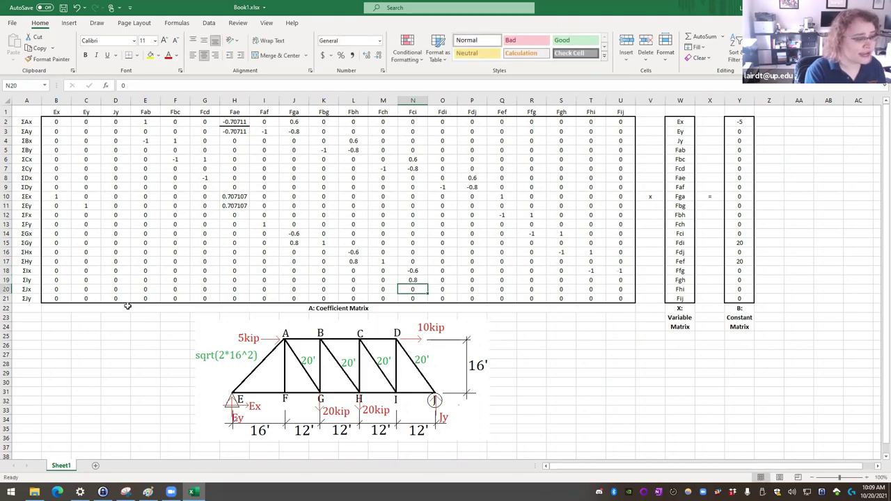
key("Right")
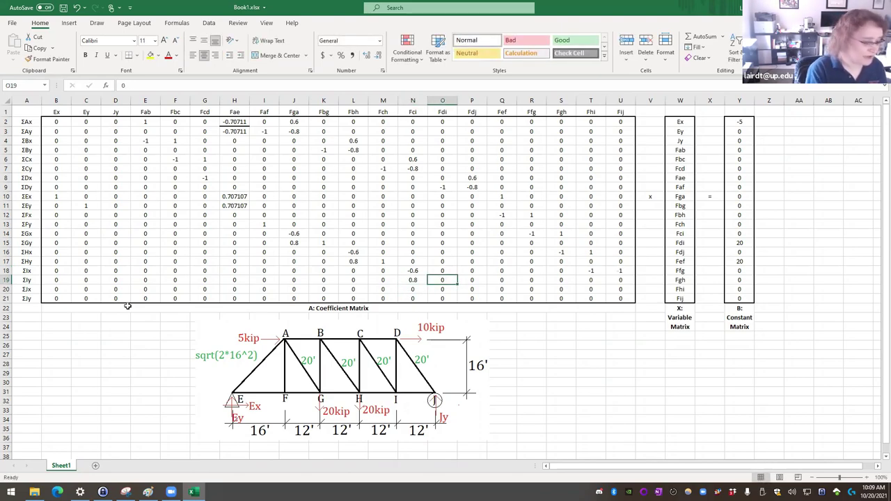
type("1")
key("Return")
Step: Enter 1 as the Jy reaction coefficient in the ΣJy row
key("Home")
key("Right")
key("Right")
key("Left")
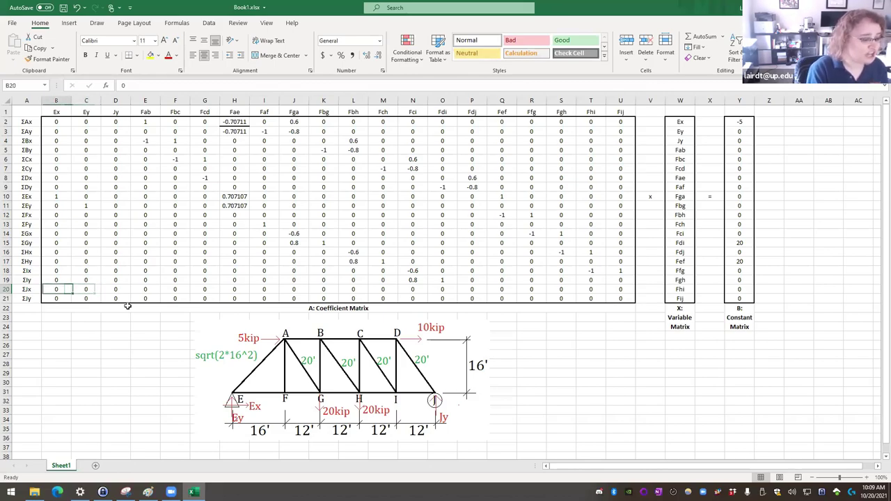
key("Right")
key("Right")
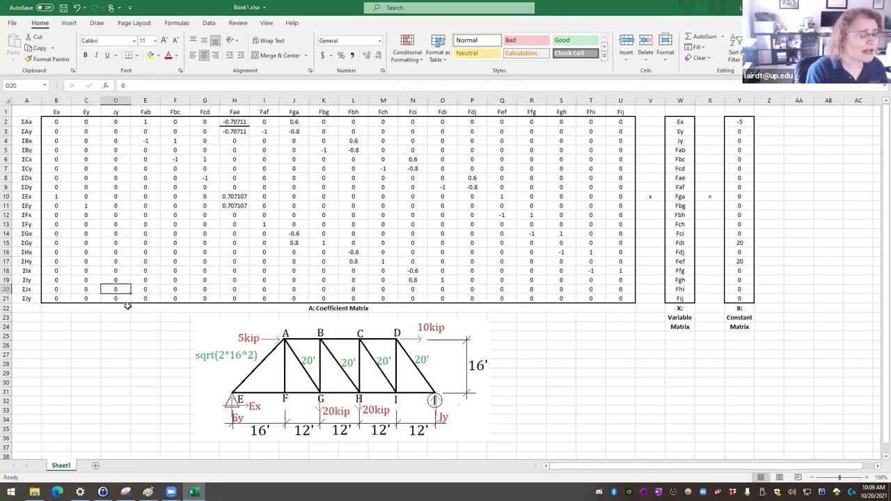
type("1")
key("ctrl+Return")
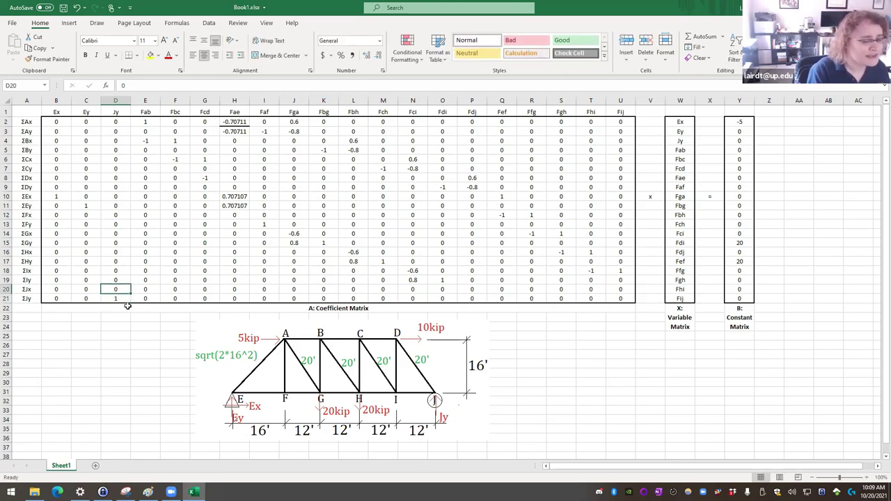
Step: Enter -1 as the Fij coefficient in the ΣJx row
key("Right")
key("Right")
key("Right")
key("Right")
key("Right")
key("Right")
key("Right")
key("Right")
key("Right")
key("Right")
key("Right")
key("Right")
key("Right")
key("Right")
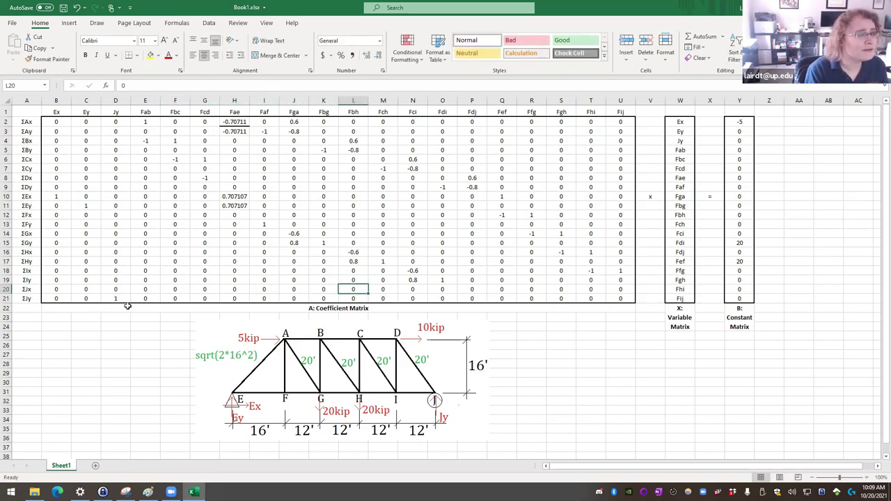
key("Left")
key("Left")
key("Left")
key("Left")
key("Left")
key("Left")
key("Right")
key("Right")
key("Right")
key("Right")
key("Right")
key("Right")
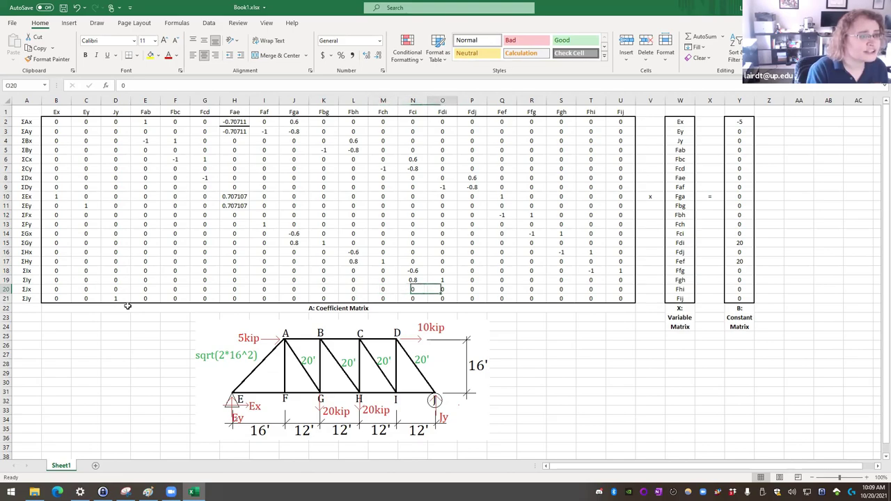
key("Right")
key("Right")
key("Right")
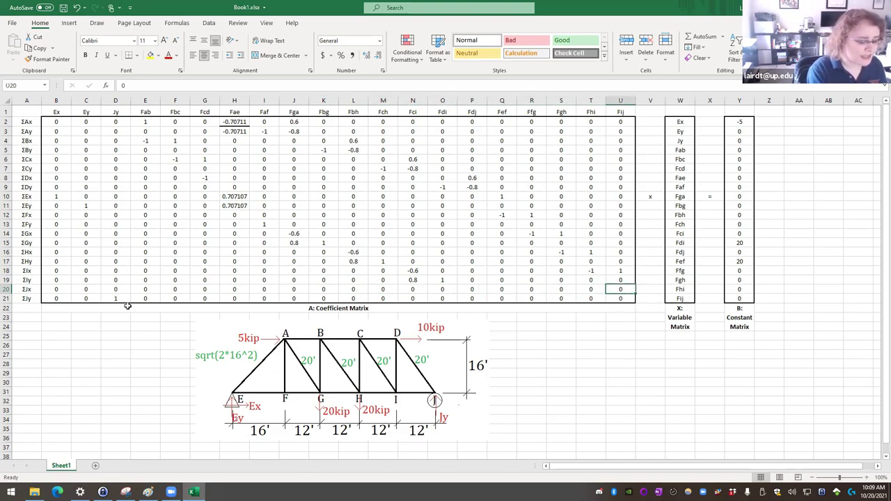
type("-1")
key("Left")
Step: Enter -0.6 as the Fdj coefficient in the ΣJx row
key("Left")
key("Left")
key("Left")
key("Left")
key("Left")
key("Left")
key("Left")
key("Left")
key("Left")
key("Left")
key("Left")
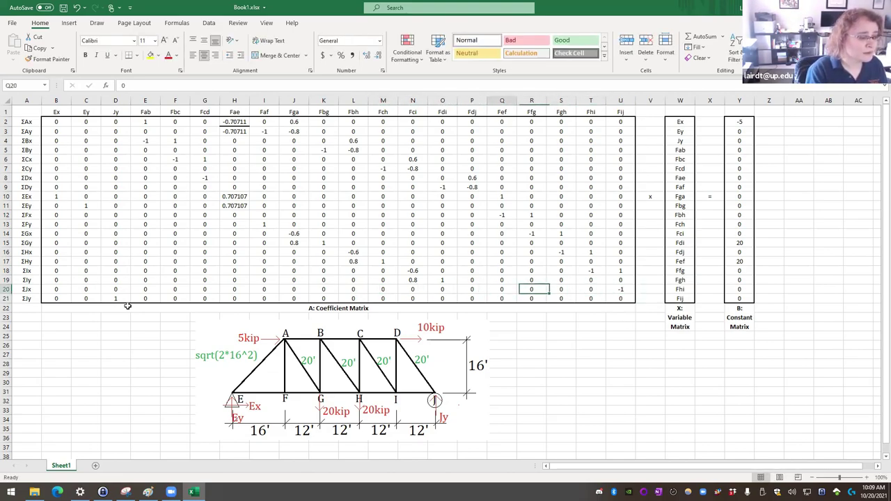
key("Left")
key("Left")
key("Left")
key("Right")
key("Right")
key("Right")
key("Right")
key("Right")
key("Right")
key("Right")
key("Right")
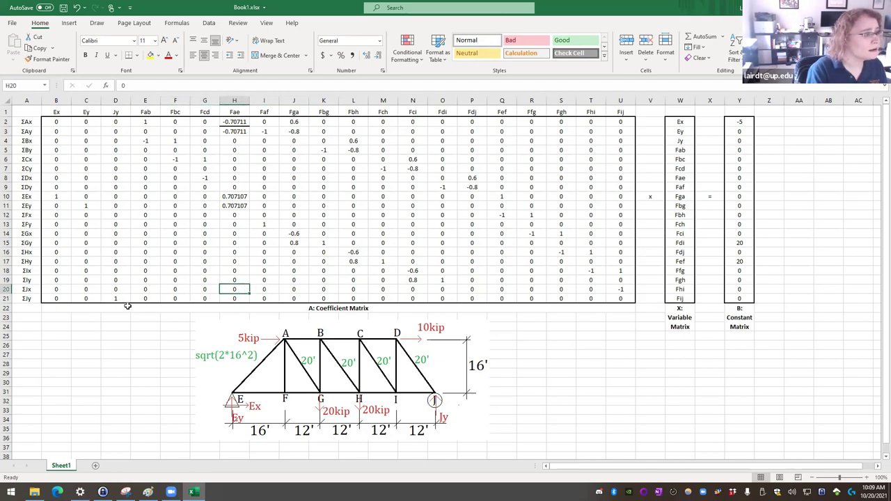
key("Right")
key("Left")
key("Left")
key("Left")
key("Left")
key("Left")
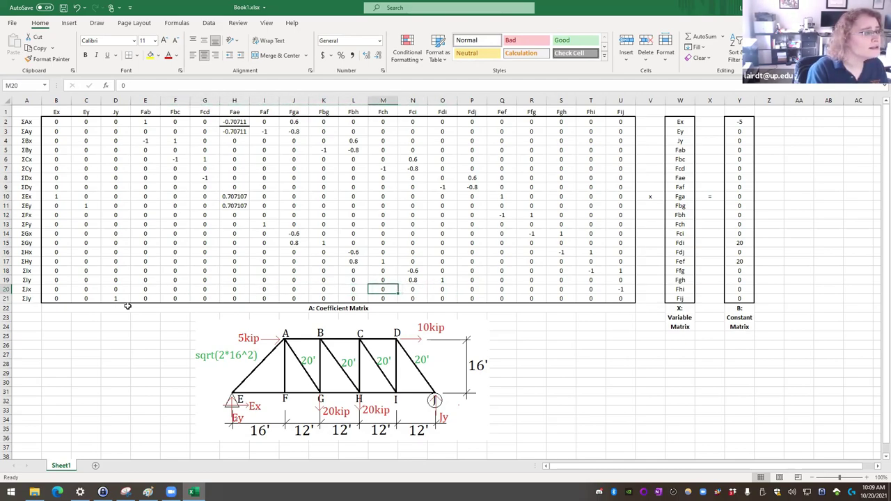
key("Left")
key("Right")
key("Right")
key("Right")
key("Right")
key("Right")
key("Right")
key("Right")
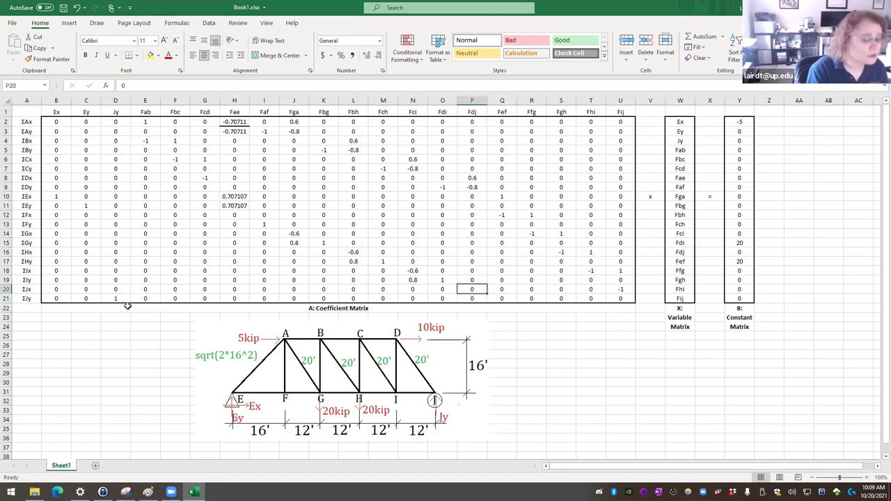
type("-0.6")
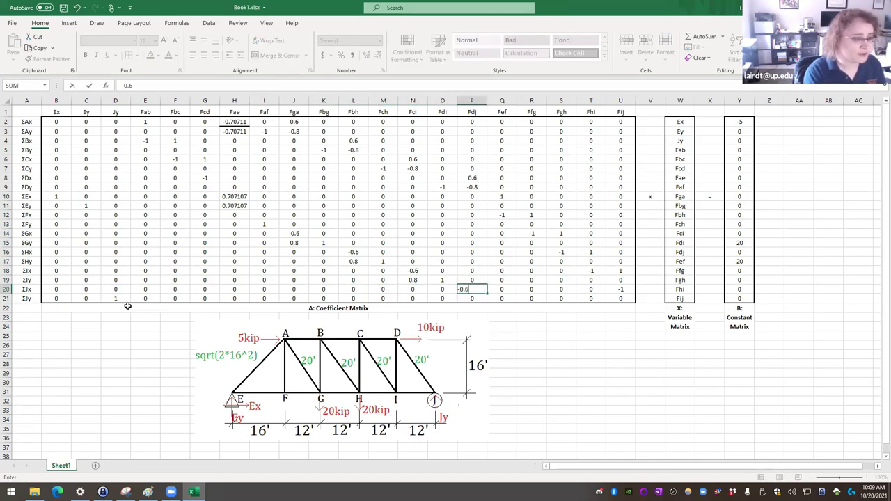
key("Return")
key("Up")
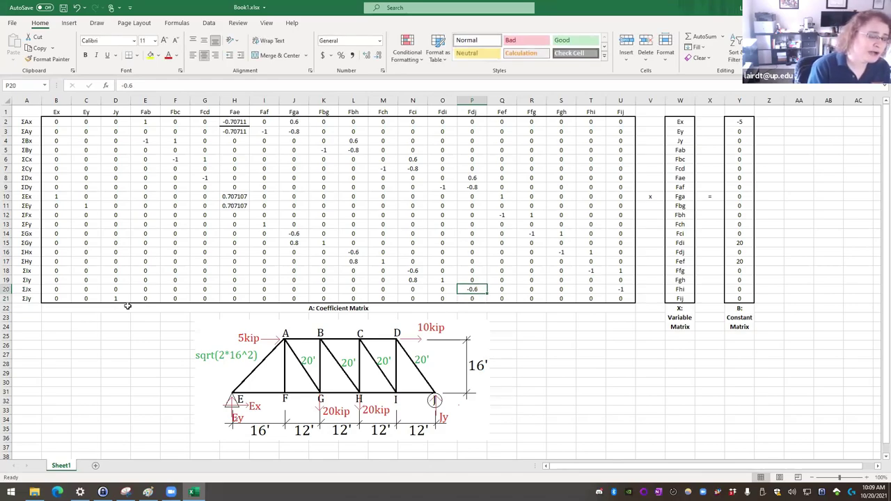
Step: Check the reaction and member columns of the ΣJy row against the forces acting at joint J in the truss diagram
key("Down")
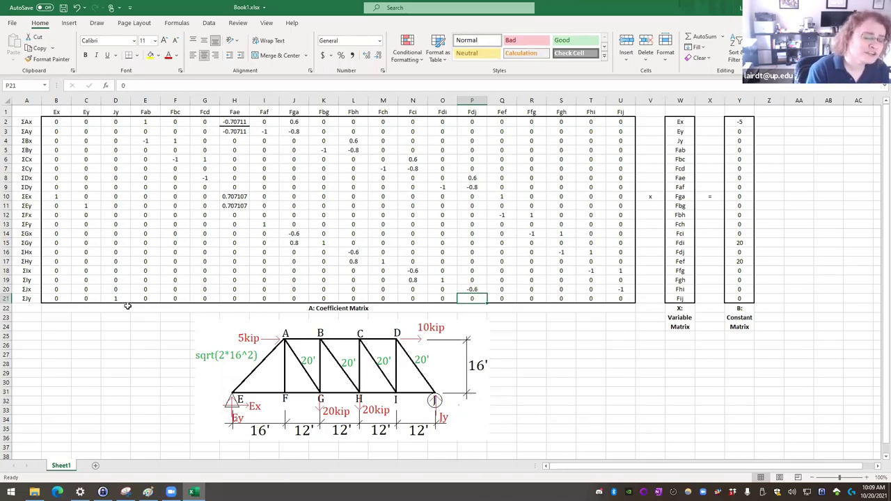
key("Left")
key("Left")
key("Left")
key("Left")
key("Left")
key("Left")
key("Left")
key("Left")
key("Left")
key("Left")
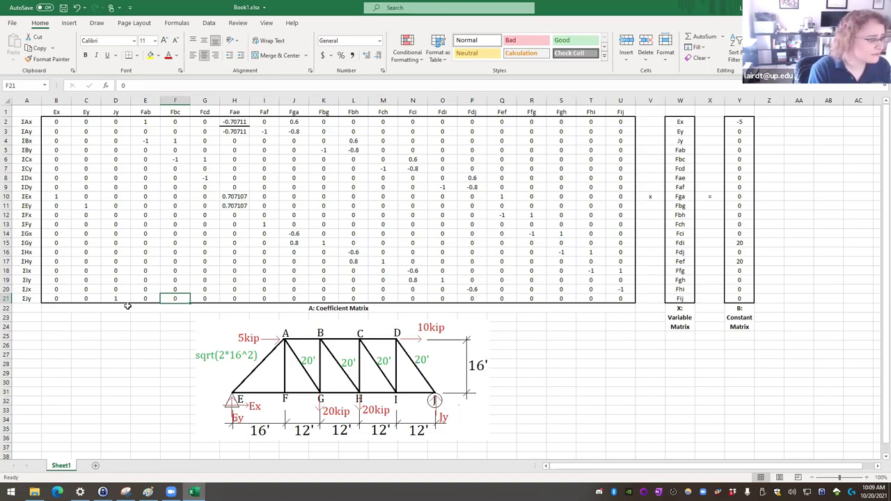
key("Left")
key("Left")
key("Left")
key("Left")
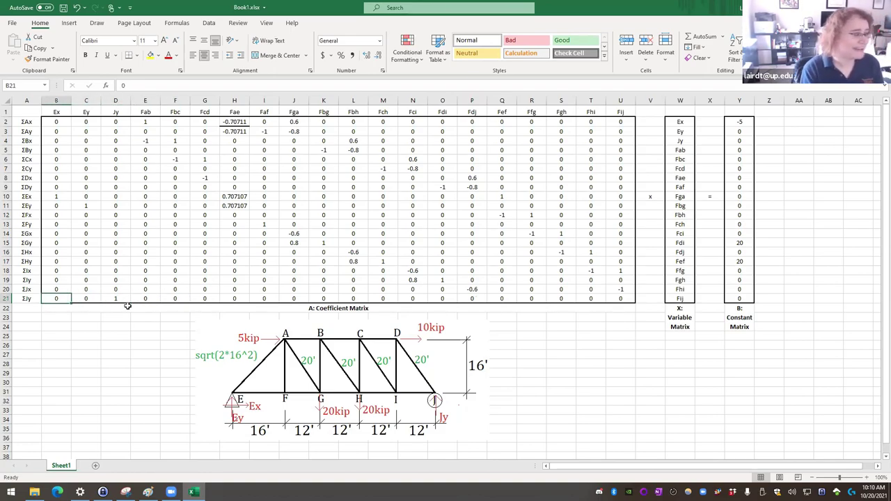
key("Right")
key("Right")
key("Right")
key("Right")
key("Right")
key("Right")
key("Left")
key("Left")
key("Left")
key("Right")
key("Right")
key("Right")
key("Right")
key("Right")
key("Right")
key("Left")
key("Left")
key("Left")
key("Left")
key("Left")
key("Left")
key("Left")
key("Left")
key("Left")
key("Right")
key("Right")
key("Right")
key("Right")
key("Right")
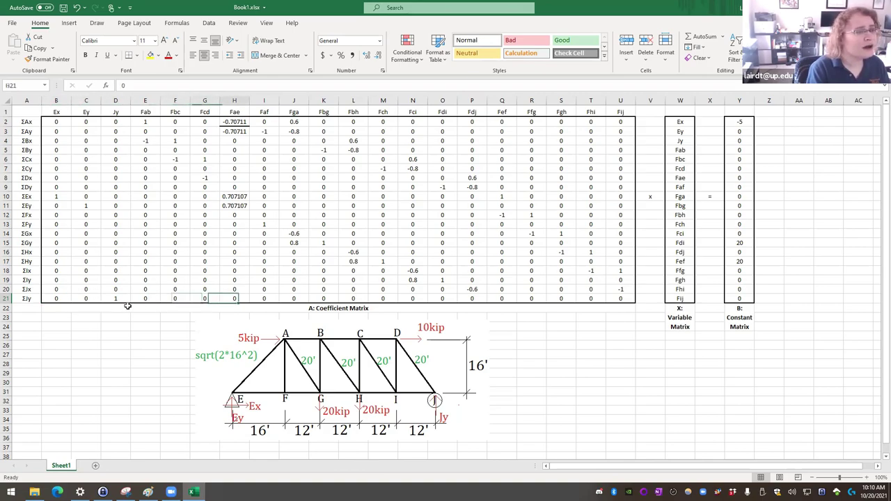
key("Left")
key("Left")
key("Left")
key("Left")
key("Right")
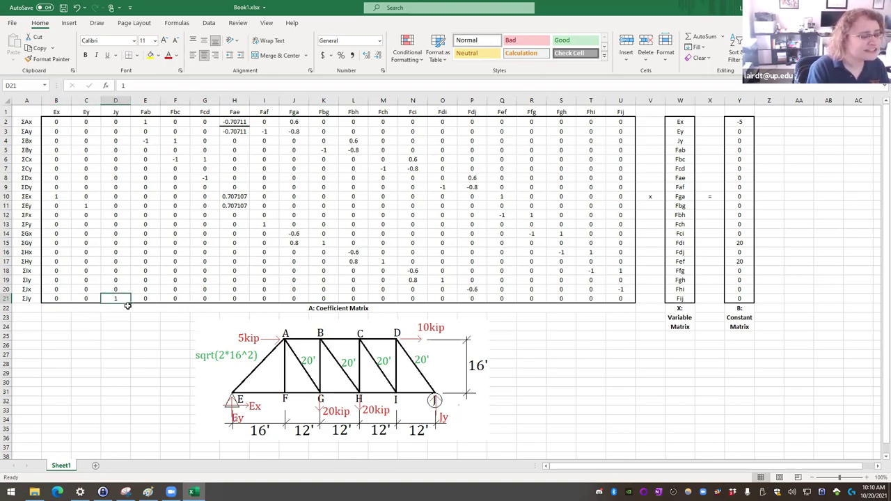
Step: Enter 0.8 as the Fdj coefficient in the ΣJy row
key("Right")
key("Right")
key("Right")
key("Right")
key("Right")
key("Right")
key("Right")
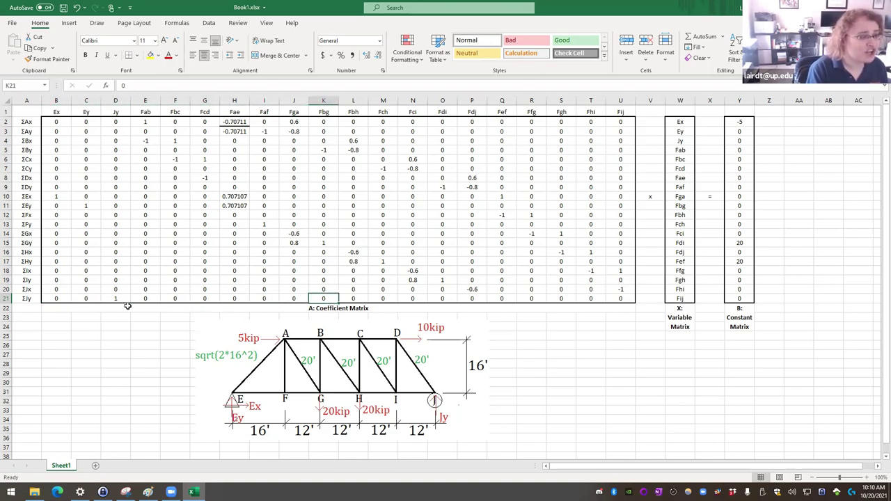
key("Right")
key("Right")
key("Right")
key("Right")
key("Right")
key("Right")
key("Right")
key("Right")
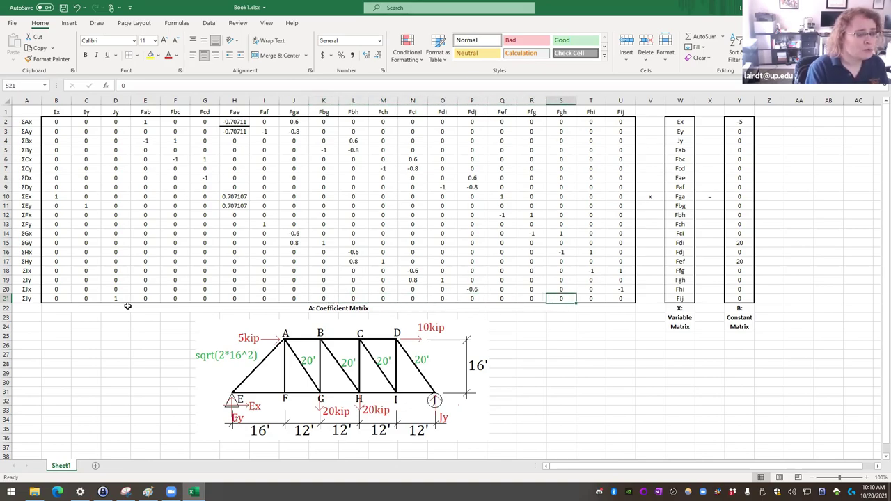
key("Left")
key("Left")
key("Left")
key("Left")
key("Left")
key("Left")
key("Left")
key("Left")
key("Left")
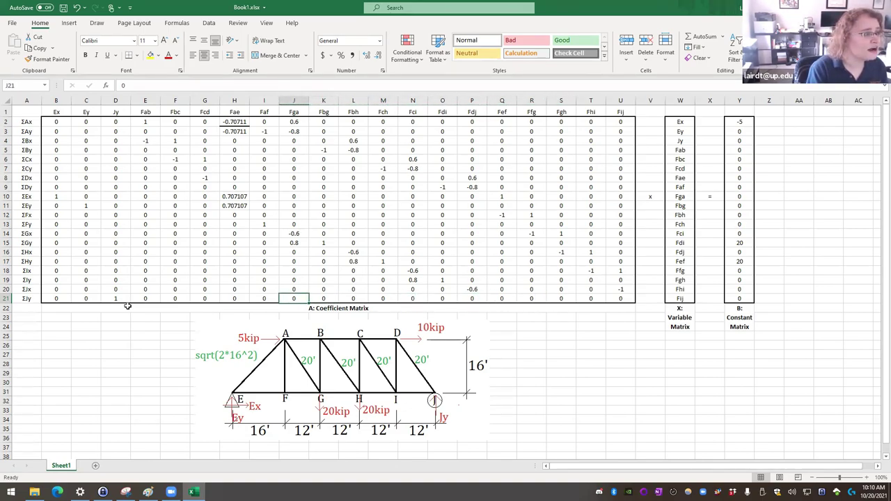
key("Right")
key("Right")
key("Right")
key("Right")
key("Right")
key("Right")
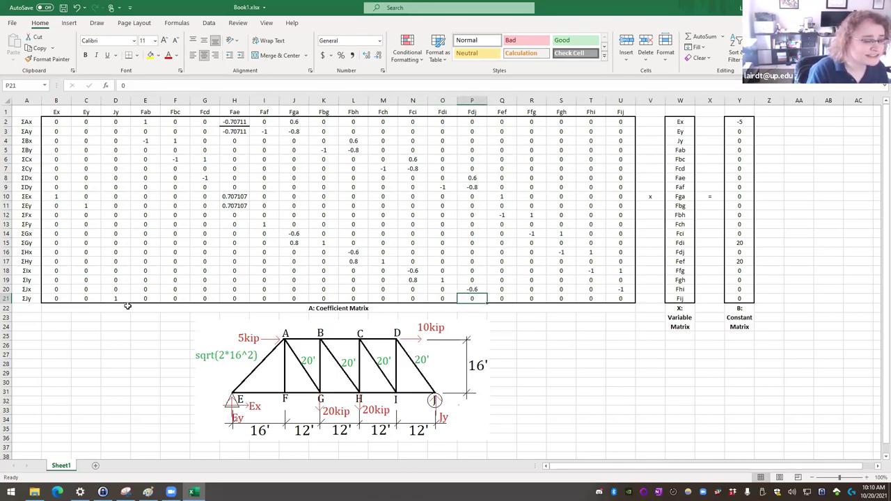
type("0.8")
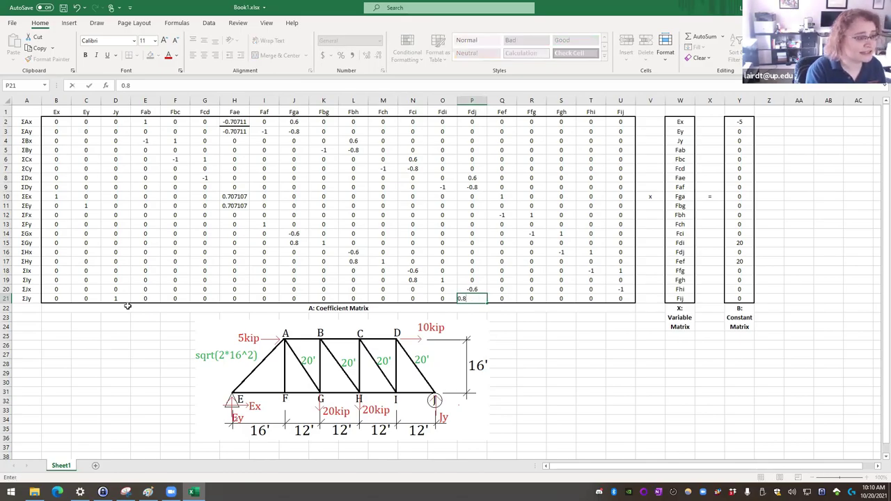
left_click(128, 306)
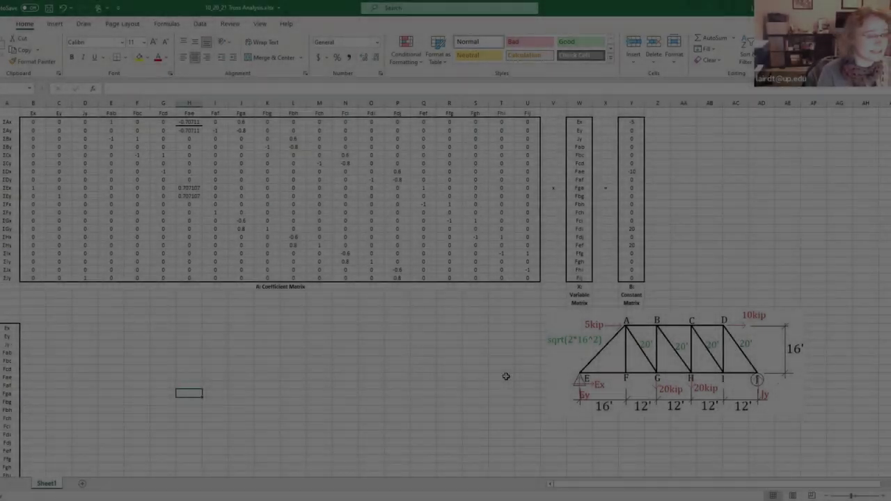
Step: Examine the ΣDx row's constant and its coefficients against the 10 kip load and members at joint D
left_click(501, 376)
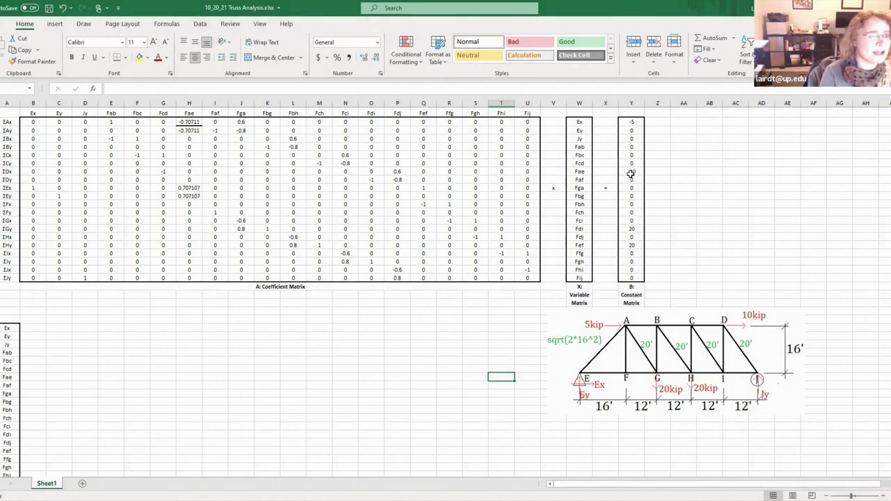
left_click(631, 172)
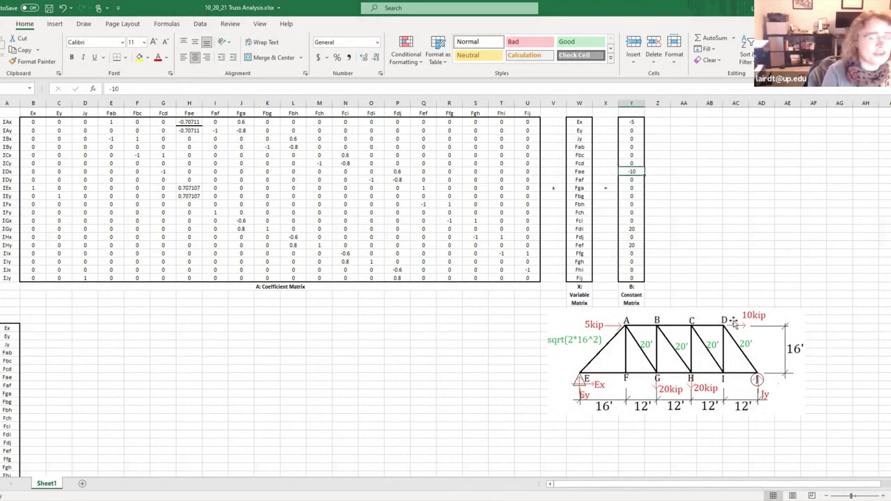
left_click(46, 172)
key("Right")
key("Right")
key("Right")
key("Right")
key("Right")
key("Right")
key("Right")
key("Right")
key("Right")
key("Right")
key("Right")
key("Right")
key("Right")
key("Right")
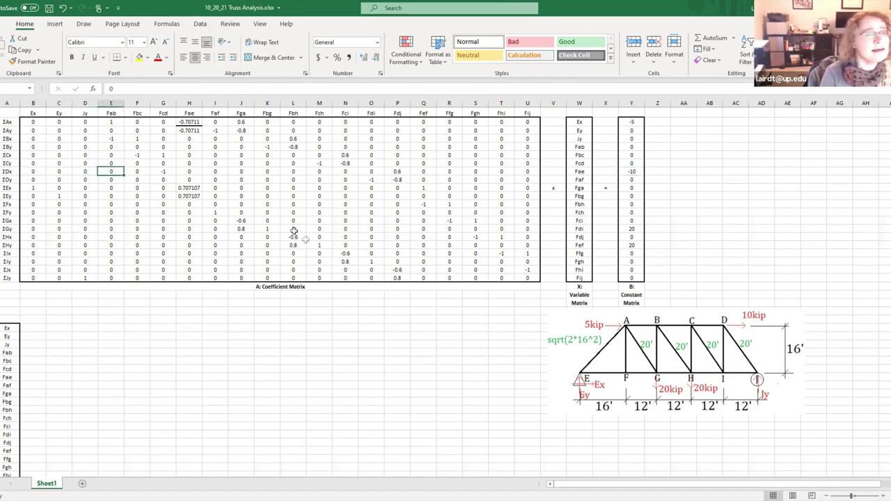
key("Right")
key("Right")
key("Right")
key("Right")
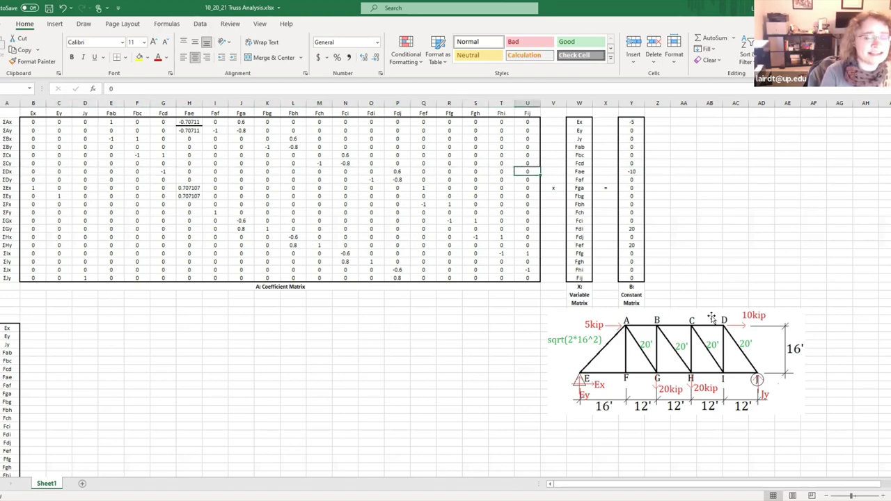
Step: Review the ΣDx row's coefficients from Fij back to the Ex and Ey reaction columns against the forces at joint D
key("Left")
key("Left")
key("Left")
key("Left")
key("Left")
key("Left")
key("Left")
key("Left")
key("Left")
key("Left")
key("Left")
key("Left")
key("Left")
key("Left")
key("Left")
key("Left")
key("Left")
key("Left")
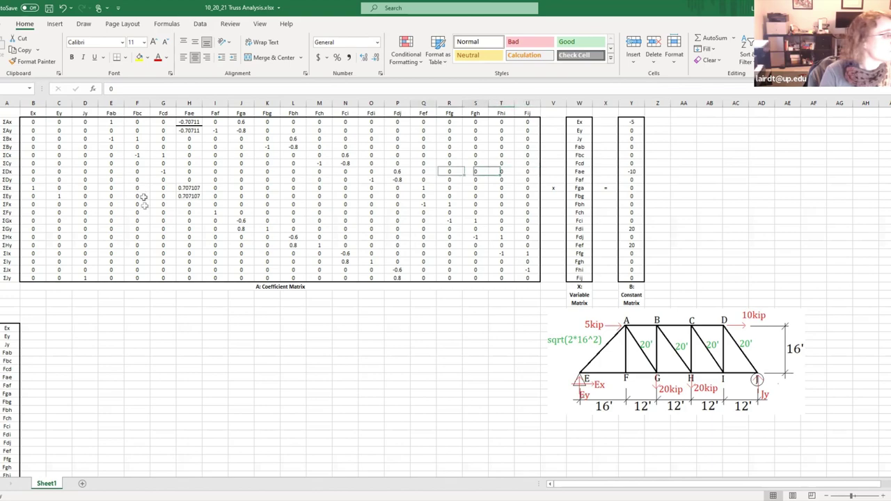
key("Left")
key("Left")
key("Right")
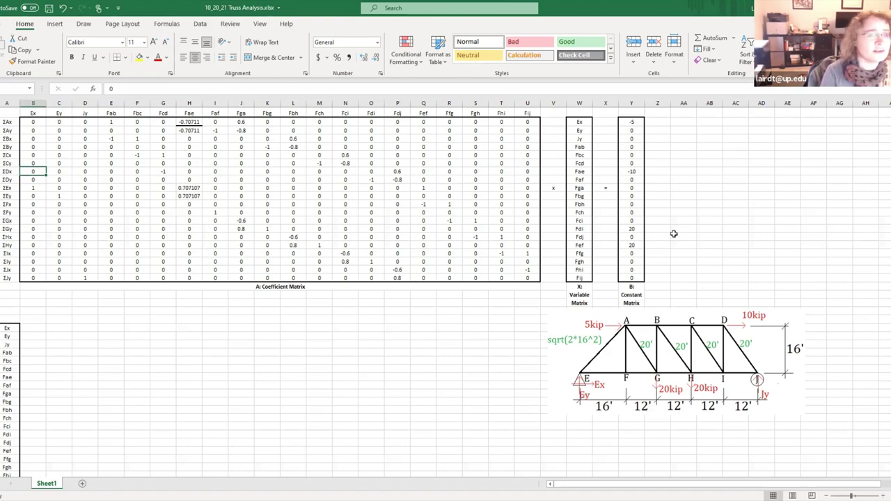
key("Right")
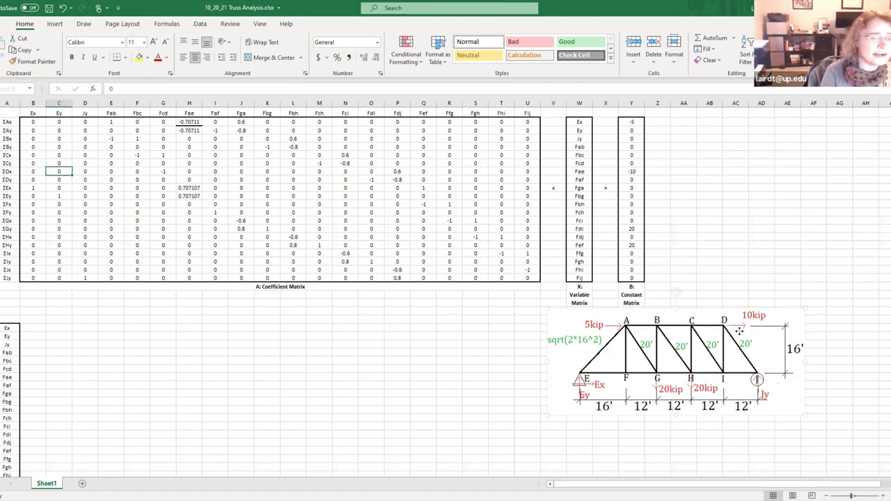
Step: Recheck the ΣDx constant and row coefficients against the horizontal load and members at joint D in the truss diagram
left_click(740, 332)
left_click(319, 327)
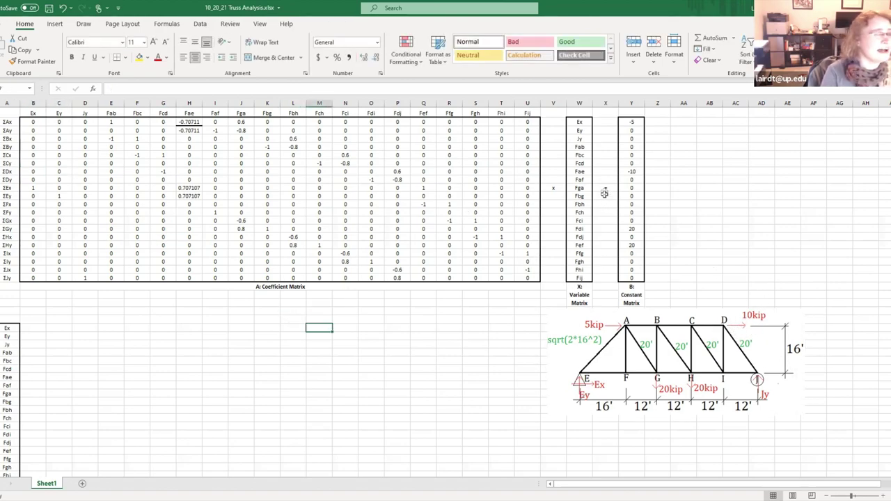
left_click(626, 171)
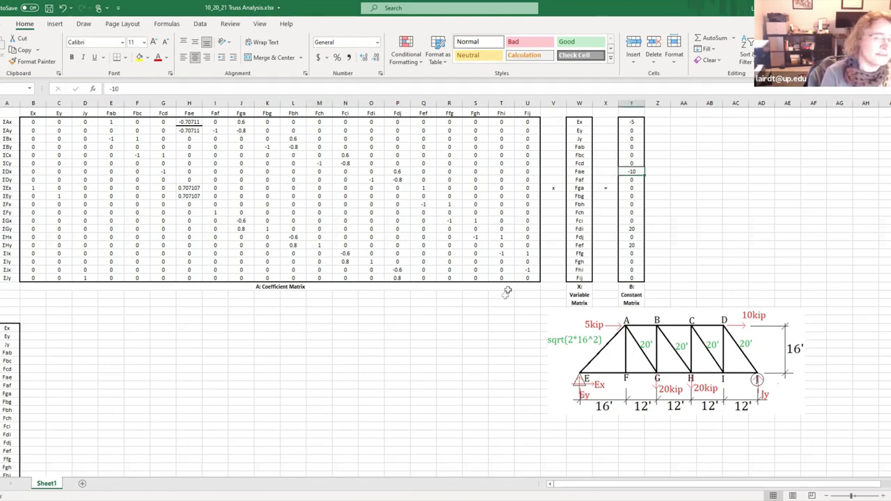
key("Left")
key("Left")
key("Left")
key("Left")
key("Left")
key("Left")
key("Left")
key("Left")
key("Left")
key("Left")
key("Left")
key("Left")
key("Left")
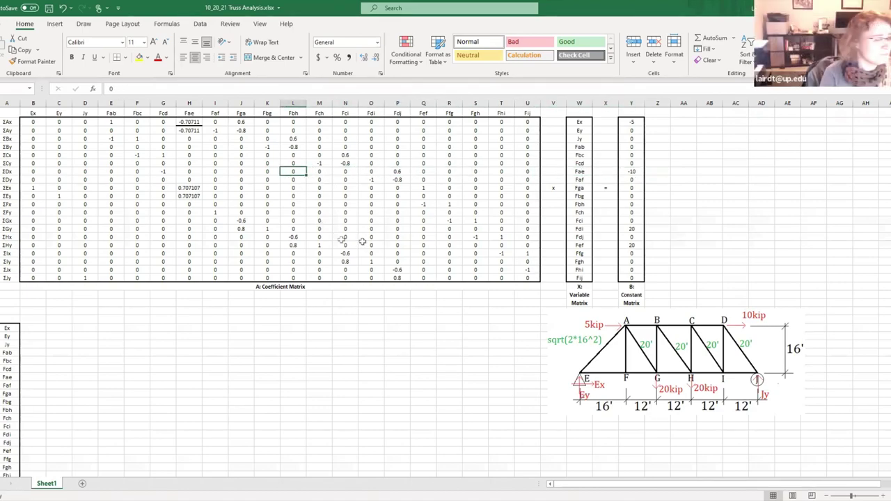
key("Left")
key("Left")
key("Left")
key("Left")
key("Left")
key("Left")
key("Left")
key("Left")
key("Left")
Step: Examine the area below the coefficient matrix and the empty cells beside the Ex to Fij result labels
key("Down")
key("Down")
key("Down")
key("Down")
key("Down")
key("Down")
key("Down")
key("Down")
key("Down")
key("Down")
key("Down")
key("Down")
key("Down")
key("Down")
key("Down")
key("Down")
key("Down")
key("Down")
key("Down")
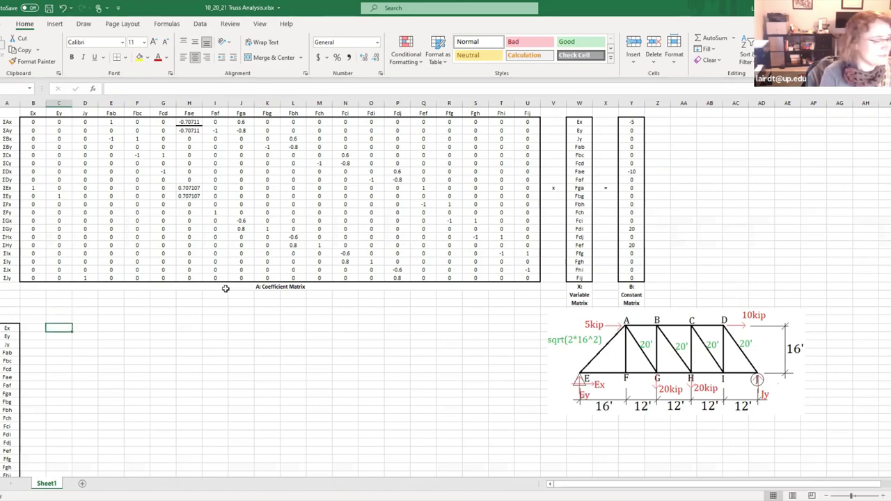
key("Left")
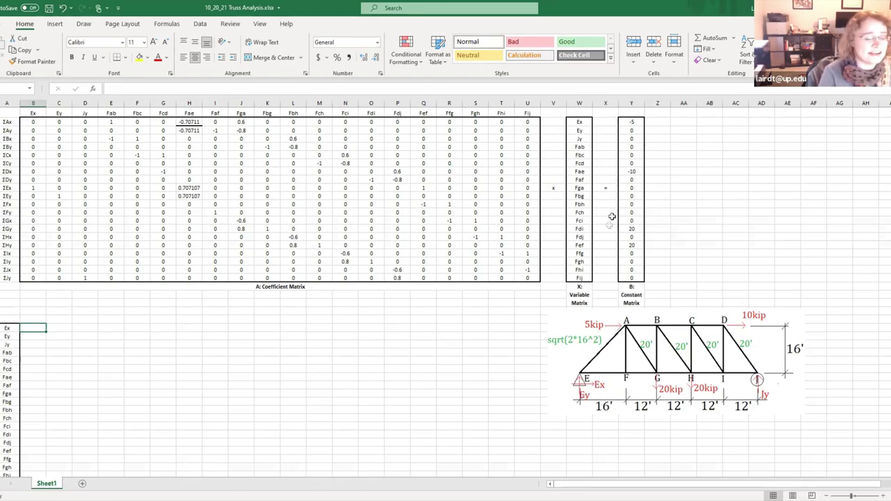
left_click(196, 409)
scroll(197, 409, "down", 2)
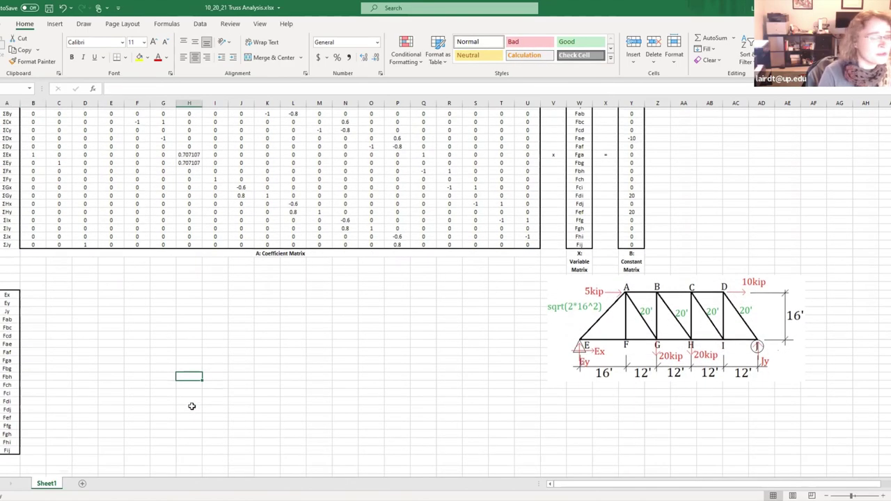
scroll(199, 404, "down", 1)
scroll(139, 383, "up", 3)
left_click(59, 327)
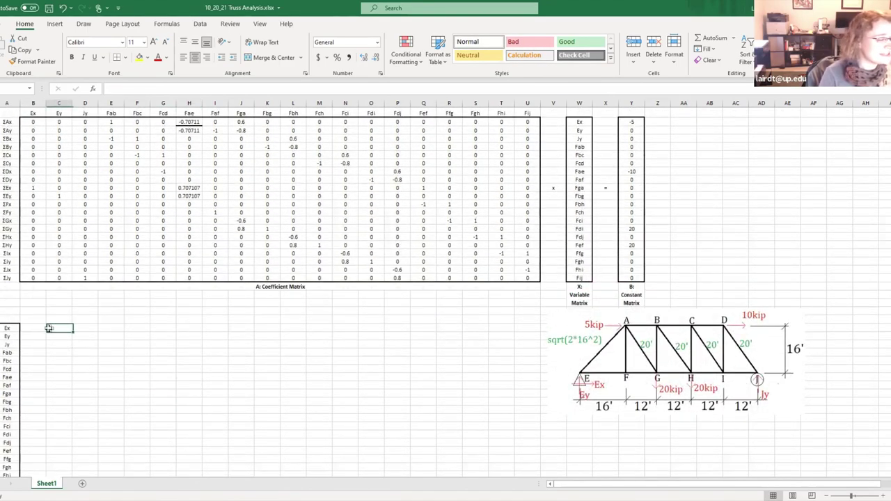
Step: Move the block of Ex to Fij result labels further down the sheet, leaving room under the coefficient matrix
scroll(43, 334, "down", 2)
left_click(8, 259)
left_click(8, 456, "shift")
key("ctrl+c")
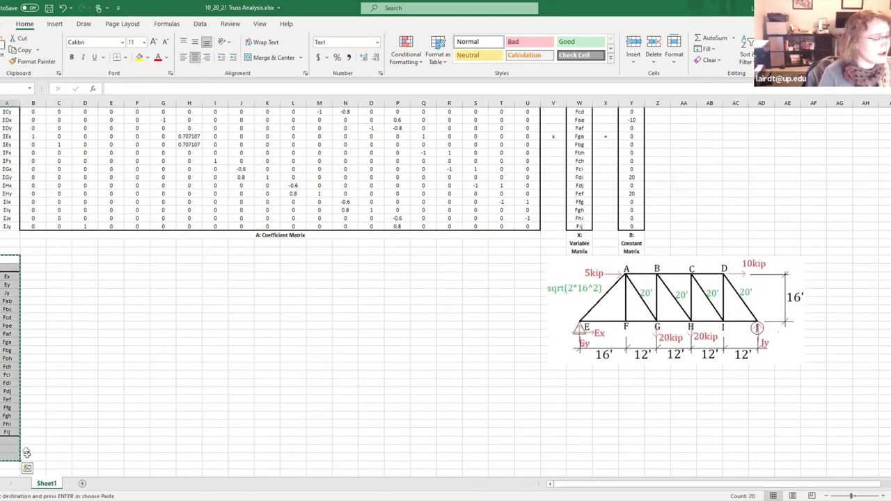
left_click_drag(8, 412, 9, 443)
key("ctrl+z")
Step: Fill a 20-by-20 range below the coefficient matrix with the array formula =MINVERSE(B2:U21)
scroll(30, 306, "up", 2)
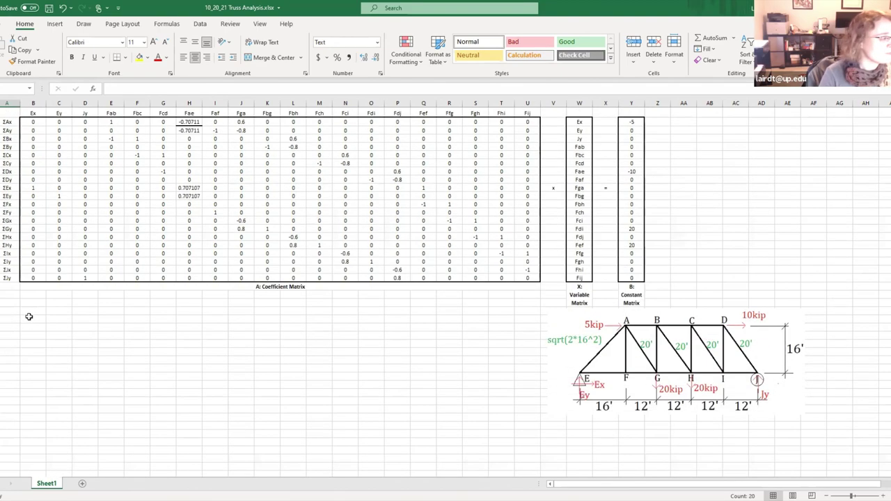
left_click(31, 302)
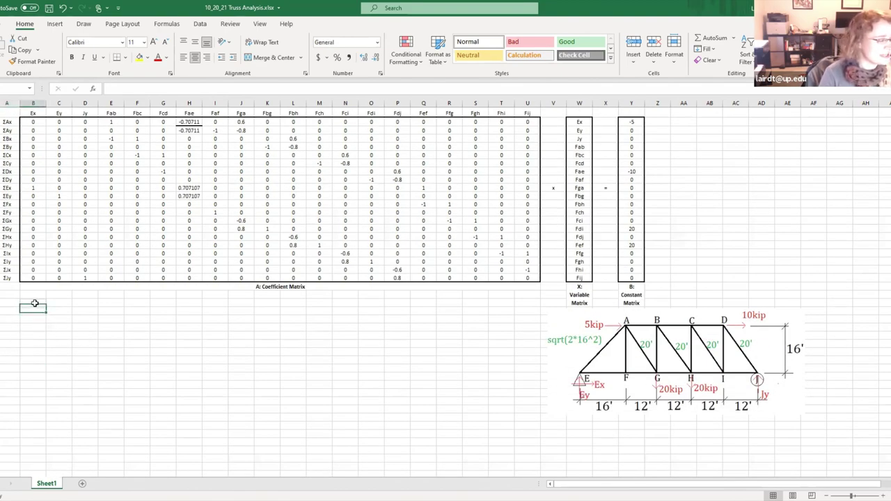
mouse_move(30, 301)
left_mouse_down()
mouse_move(509, 330)
mouse_move(523, 353)
mouse_move(30, 335)
mouse_move(29, 303)
left_mouse_up()
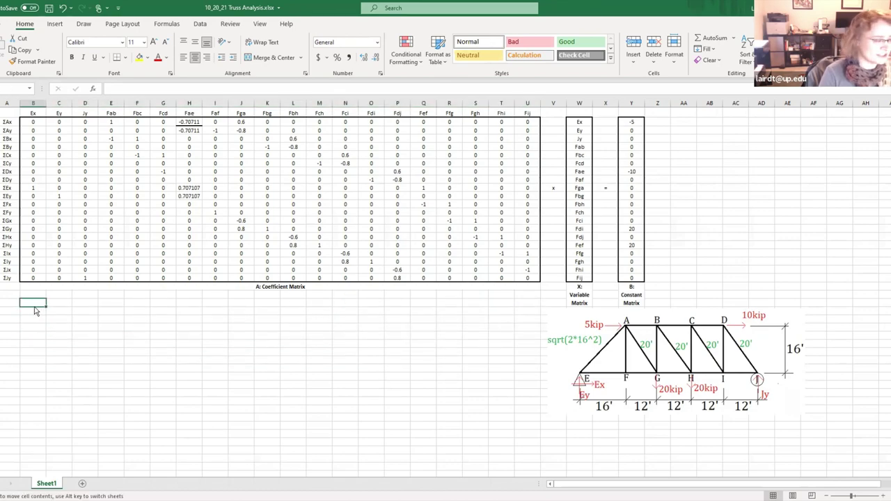
left_click_drag(42, 306, 535, 460)
type("=")
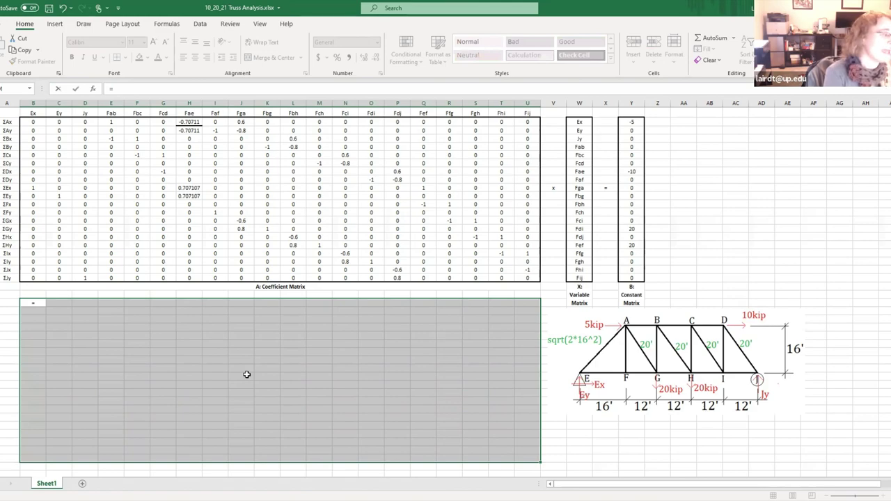
type("minverse(")
left_click(32, 123)
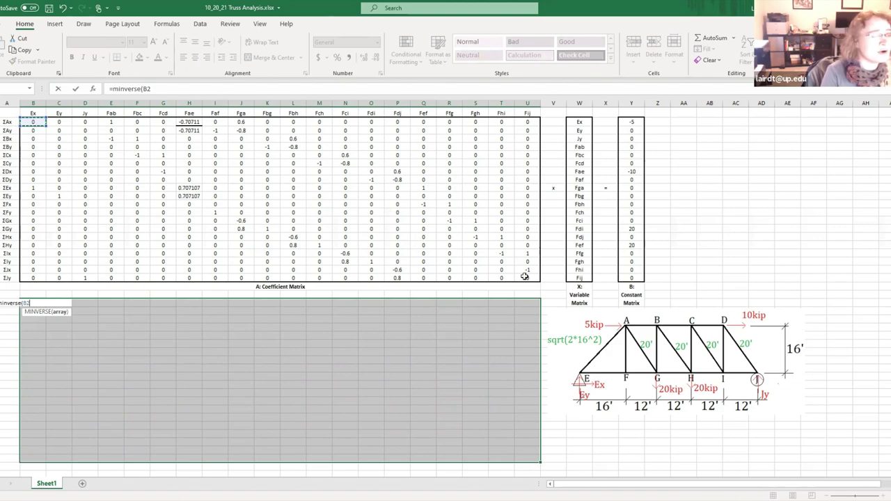
key("ctrl+shift+Right")
key("ctrl+shift+Down")
type(")")
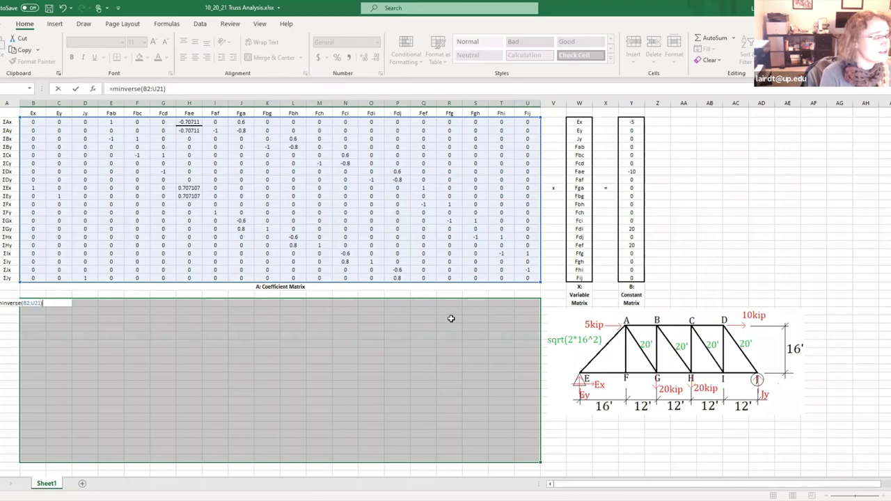
key("ctrl+shift+Return")
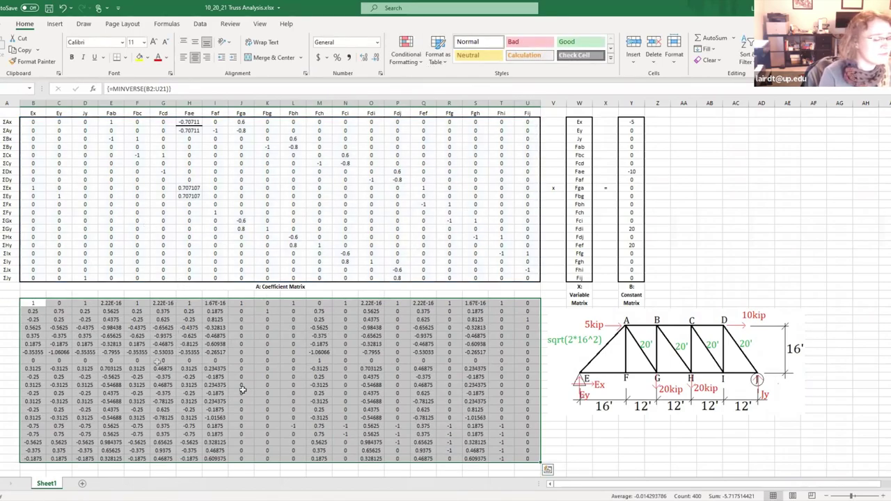
Step: Compare the inverse matrix with the original coefficient matrix above it and check the range it covers
scroll(212, 327, "down", 1)
scroll(75, 250, "up", 1)
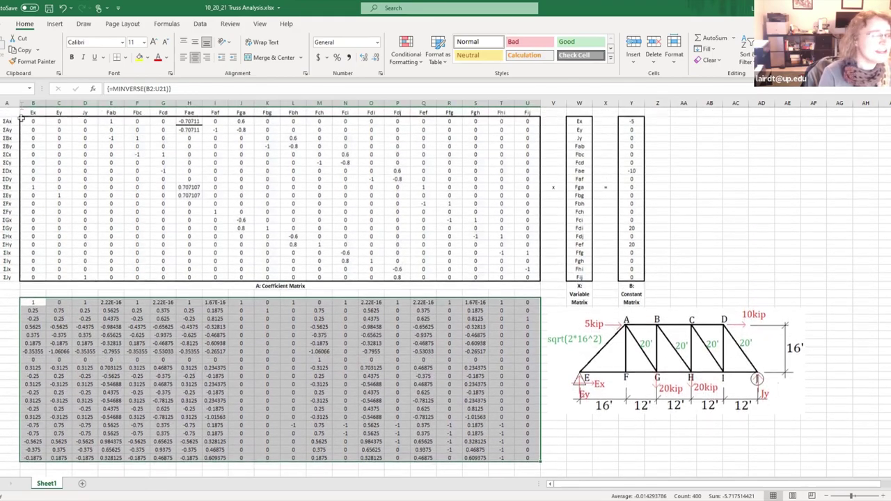
scroll(178, 319, "down", 1)
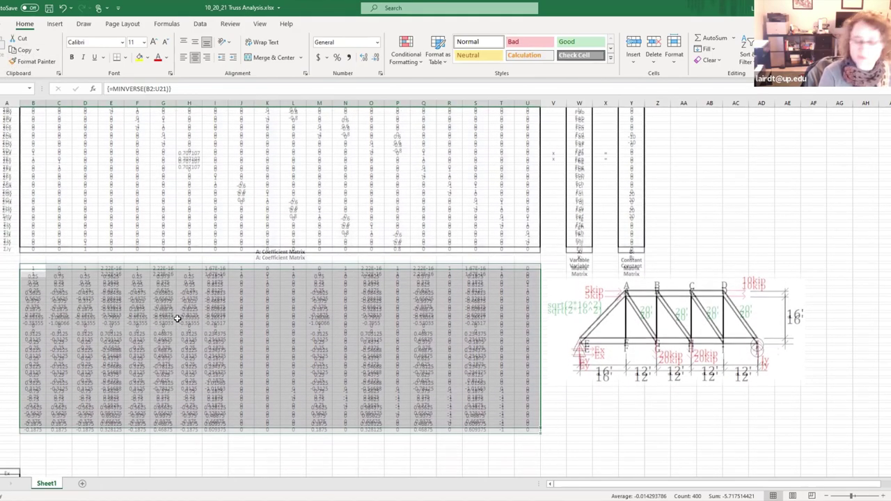
scroll(209, 360, "up", 1)
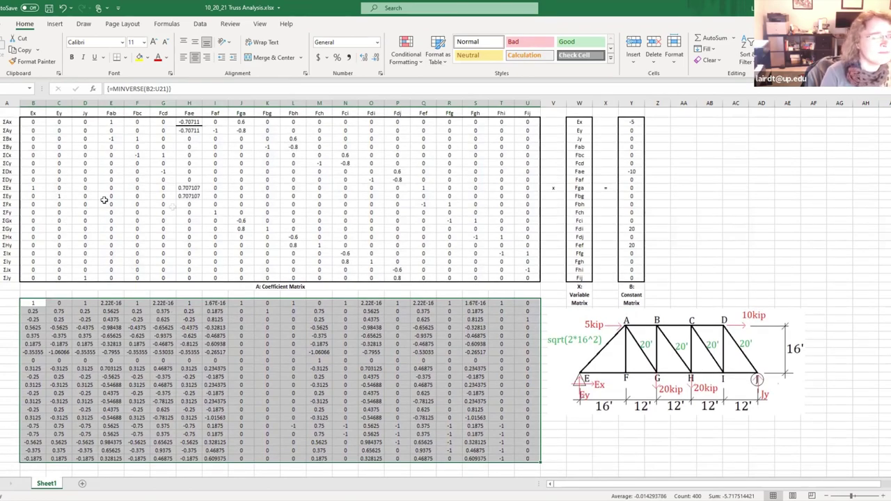
scroll(179, 298, "down", 1)
scroll(178, 298, "down", 2)
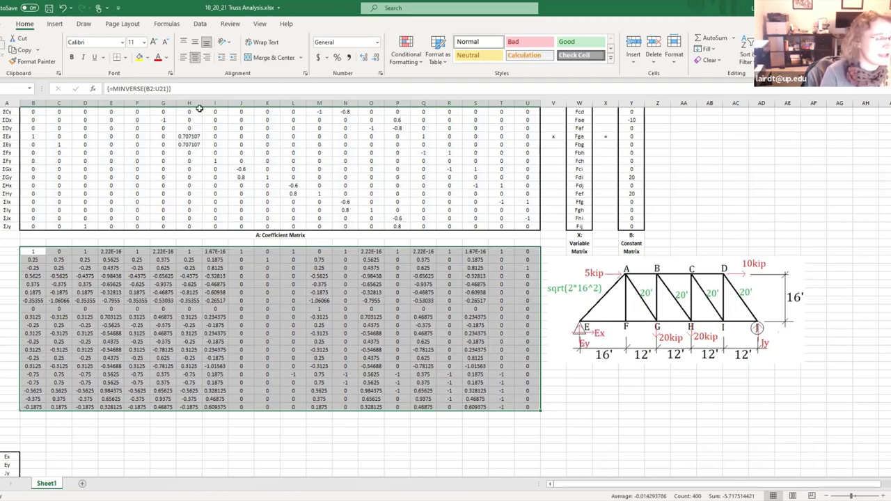
scroll(206, 154, "up", 2)
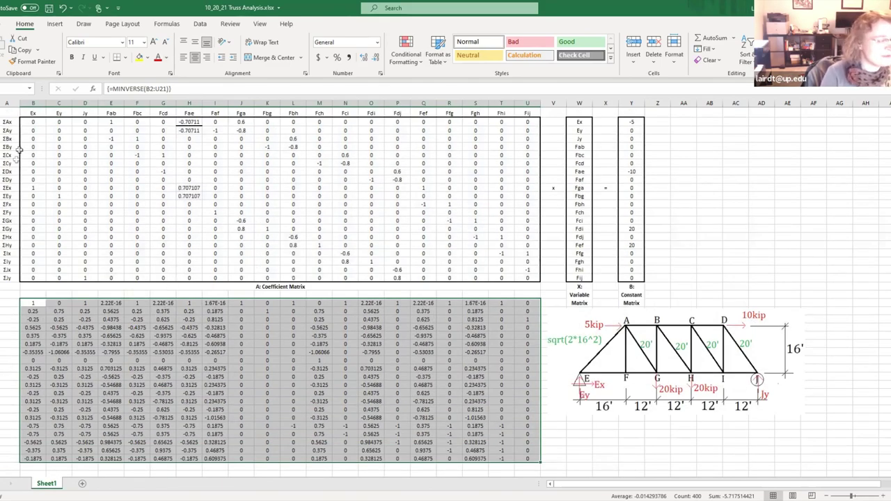
left_click_drag(32, 122, 188, 163)
left_click_drag(443, 259, 527, 278)
left_click(533, 410)
left_click(580, 433)
scroll(543, 420, "down", 1)
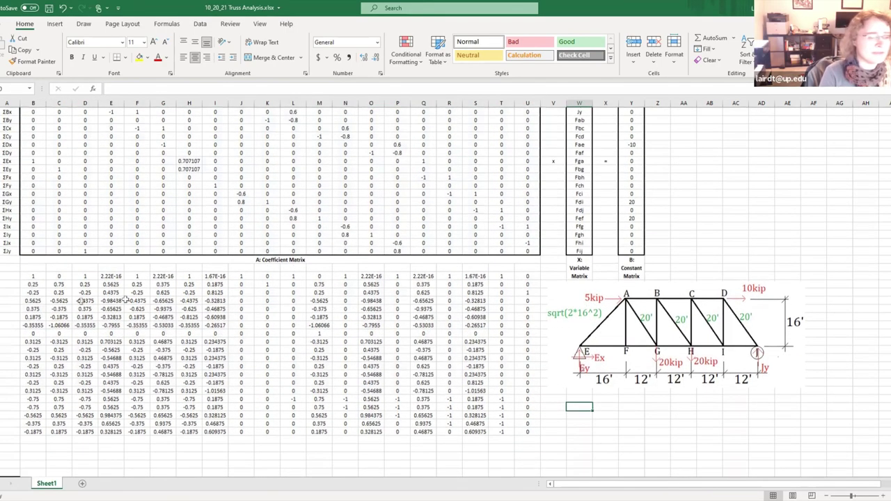
left_click_drag(33, 277, 509, 439)
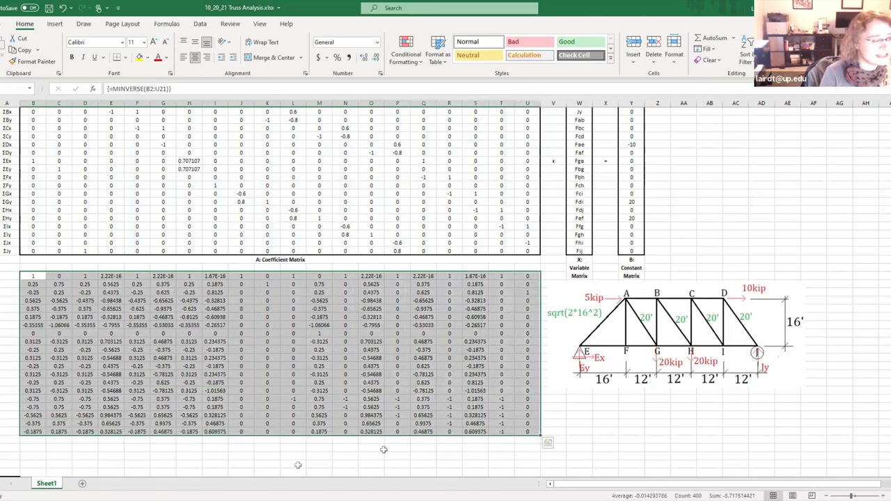
left_click(270, 473)
scroll(123, 438, "up", 1)
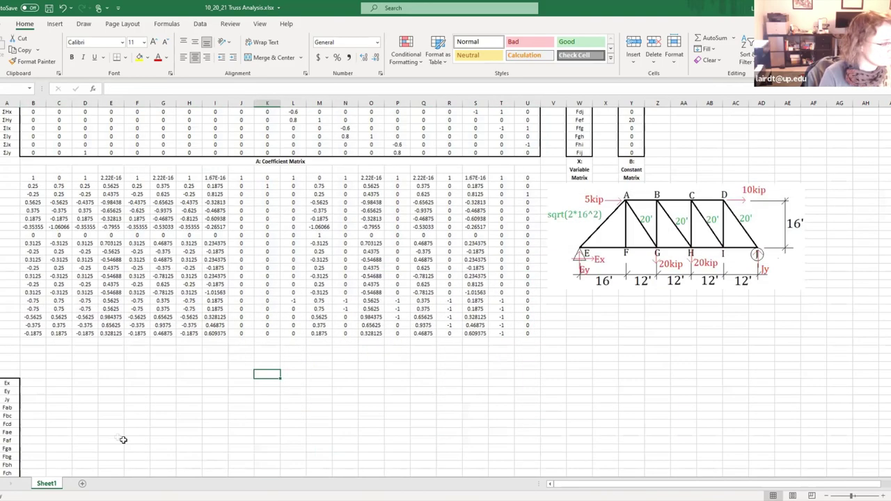
scroll(110, 381, "down", 9)
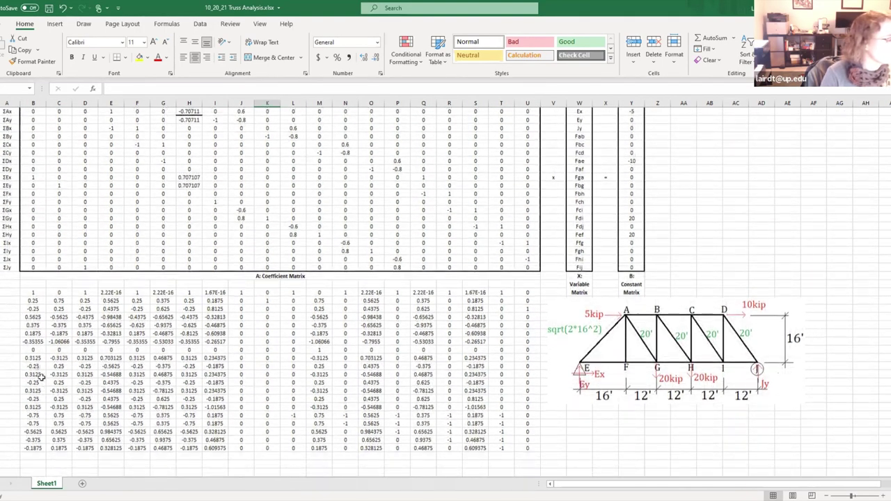
left_click(61, 282)
scroll(319, 306, "up", 9)
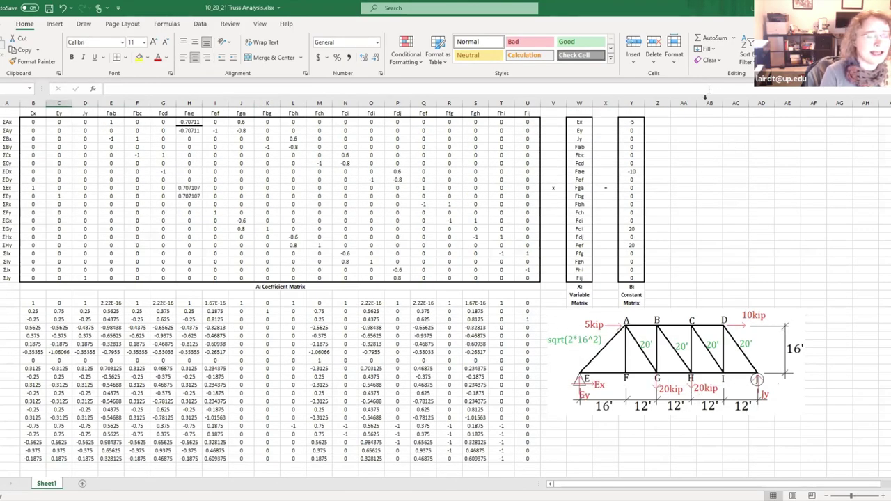
left_click(715, 148)
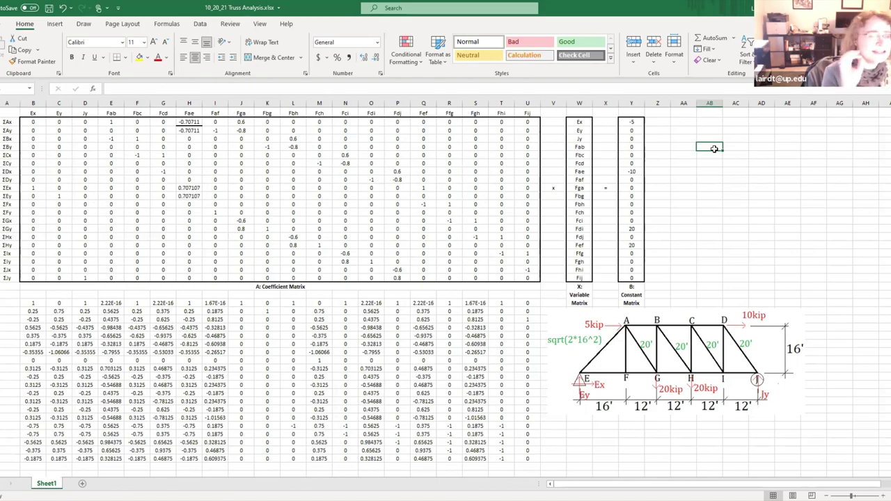
left_click(632, 154)
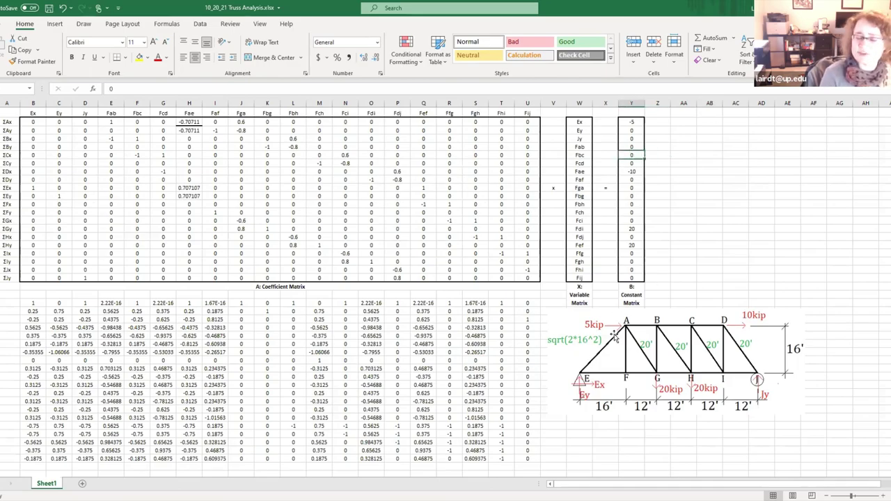
Step: Fill the 20 cells beside the Ex to Fij result labels with the array formula =MMULT(B24:U43,Y2:Y21)
scroll(304, 453, "down", 8)
left_click(37, 308)
key("shift+Down")
key("shift+Down")
key("shift+Down")
key("shift+Down")
key("shift+Down")
key("shift+Down")
key("shift+Down")
key("shift+Down")
key("shift+Down")
key("shift+Down")
key("shift+Down")
key("shift+Down")
key("shift+Down")
key("shift+Down")
key("shift+Down")
key("shift+Down")
key("shift+Down")
key("shift+Down")
key("shift+Down")
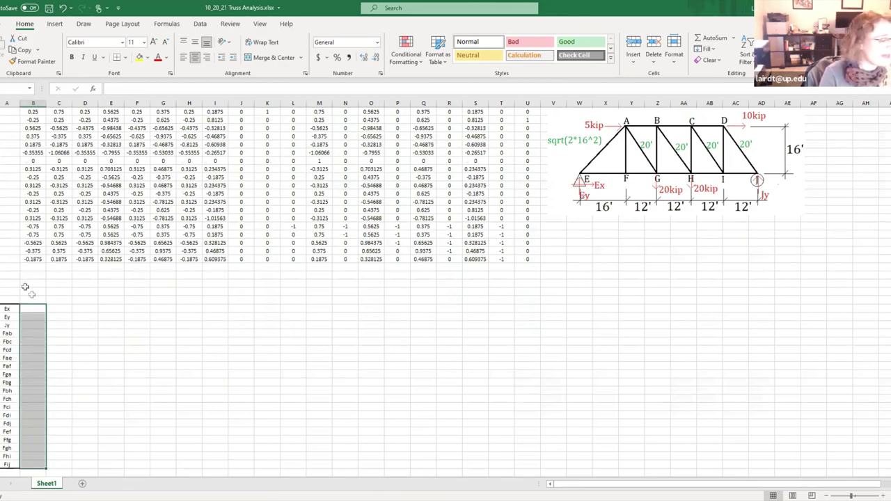
scroll(43, 311, "down", 1)
scroll(60, 320, "up", 3)
scroll(129, 327, "down", 3)
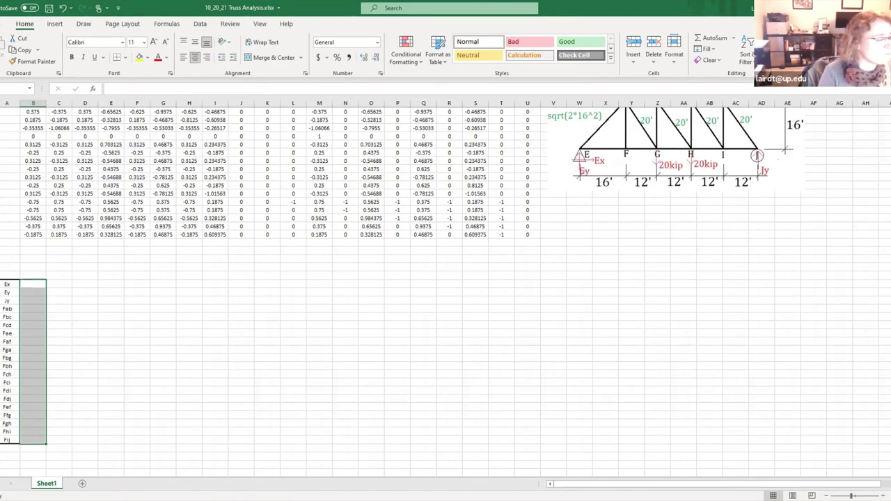
type("=")
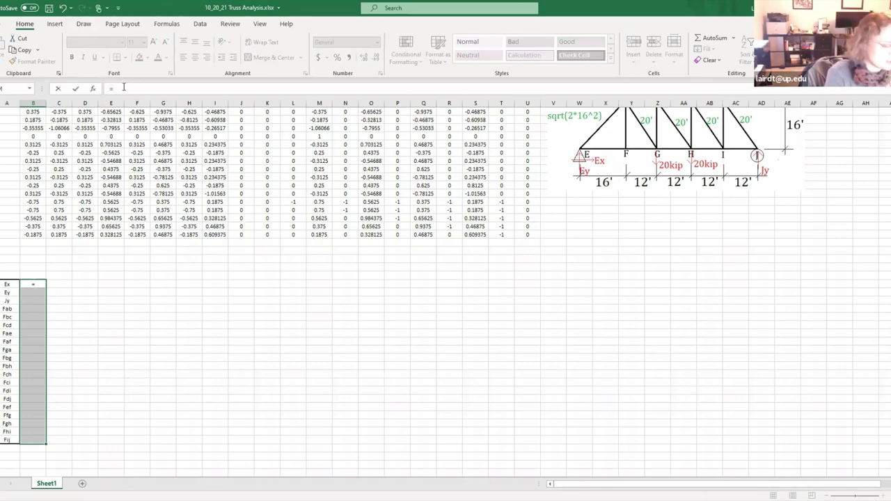
type("mmult")
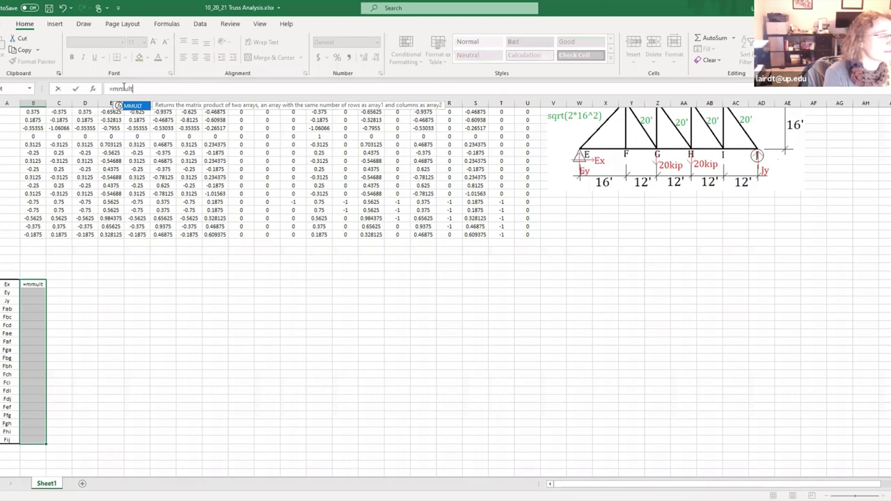
type("(")
scroll(133, 139, "up", 5)
left_click(32, 202)
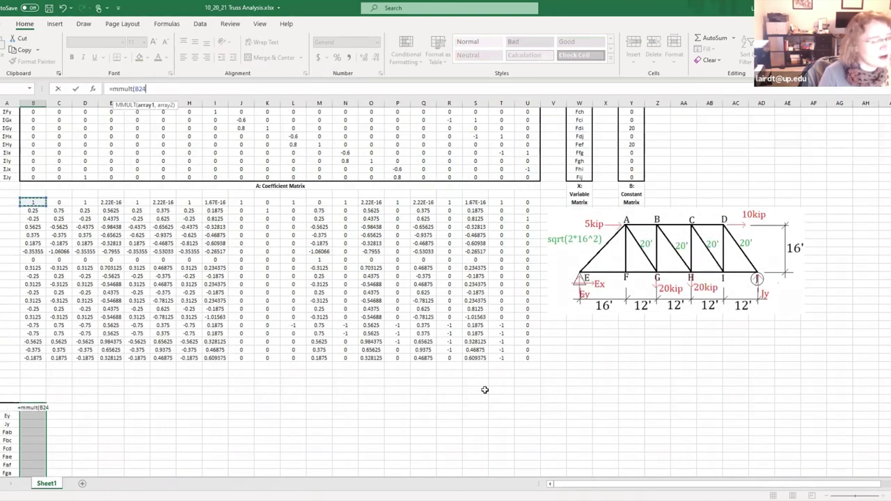
key("ctrl+shift+Down")
key("ctrl+shift+Right")
type(",")
scroll(658, 167, "up", 4)
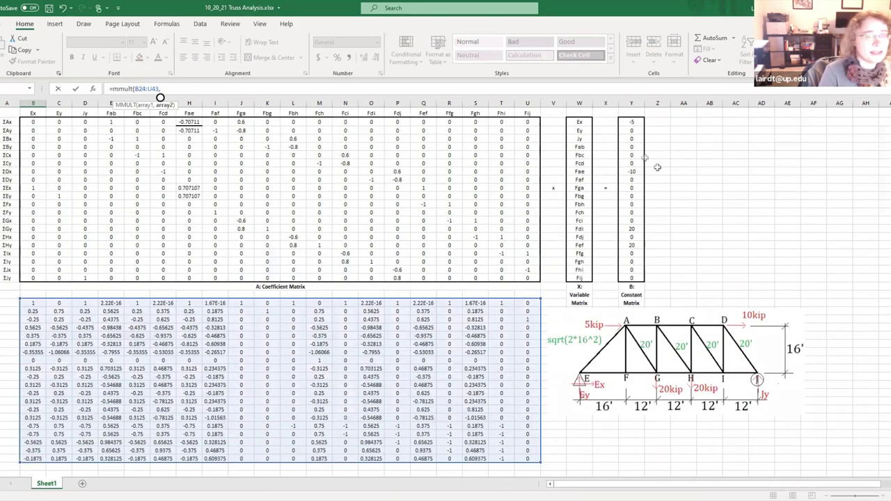
left_click(635, 122)
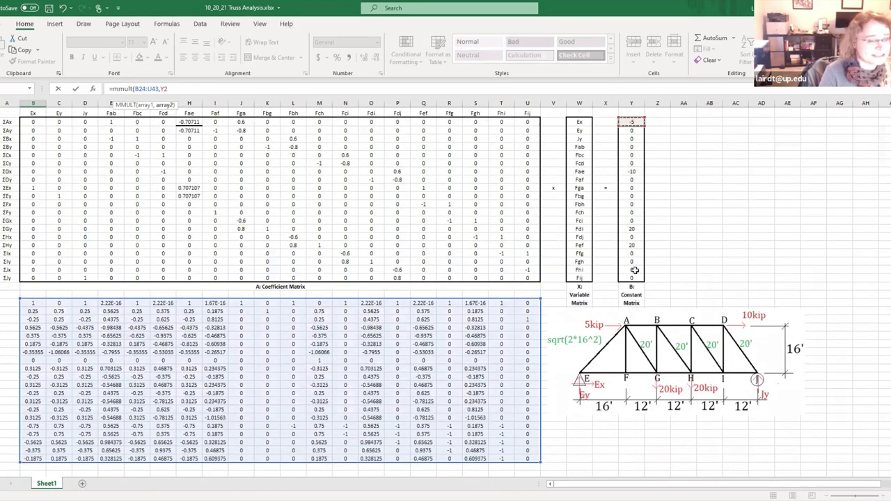
key("ctrl+shift+Down")
type(")")
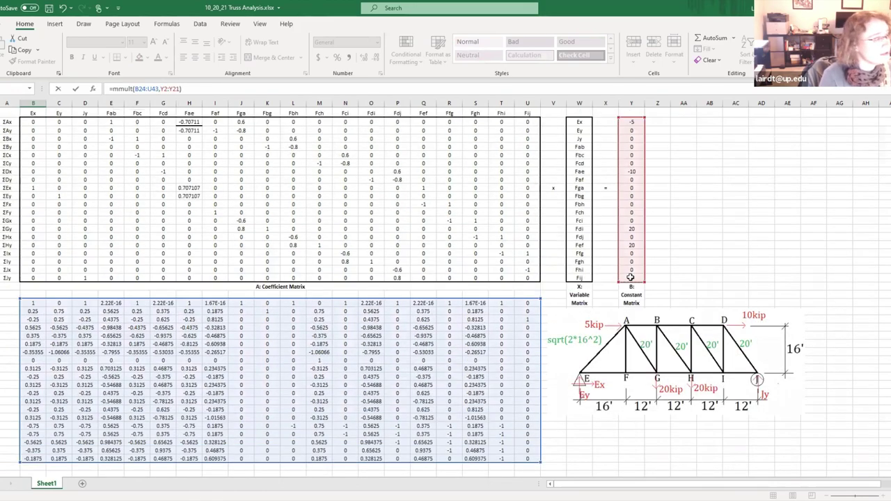
scroll(627, 176, "down", 5)
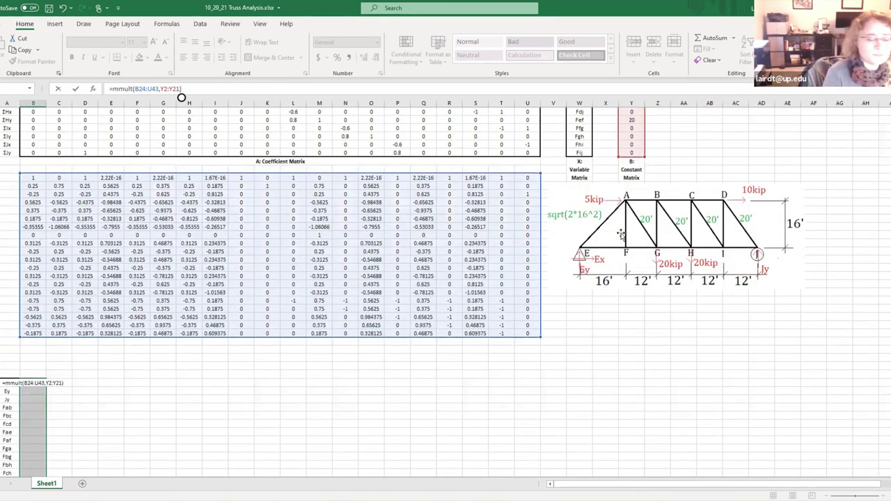
scroll(463, 258, "down", 5)
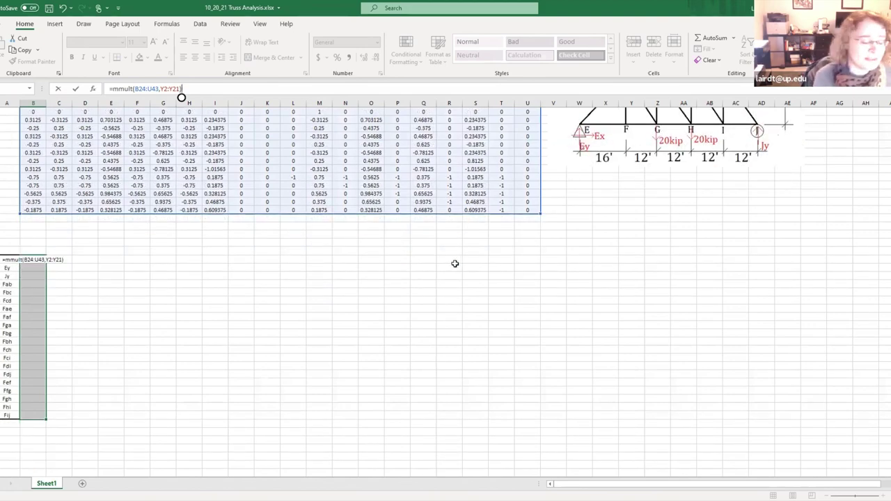
key("Return")
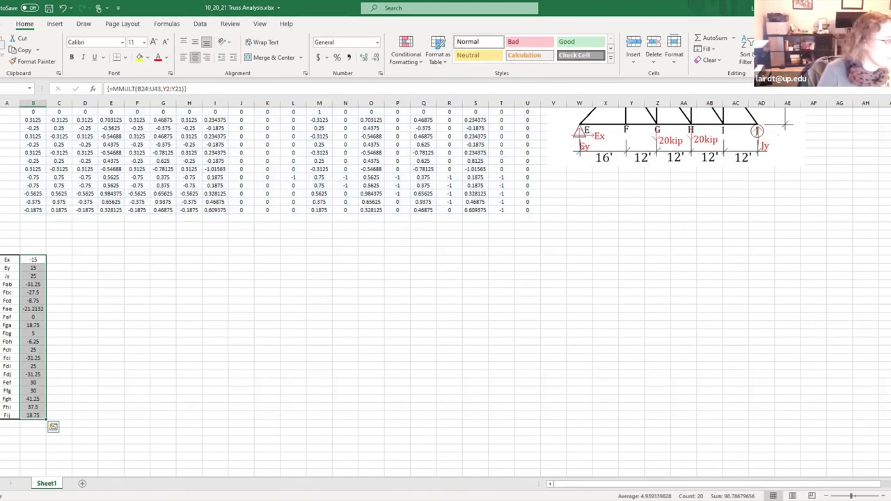
Step: Examine the computed reactions and member forces alongside the inverse matrix and the truss diagram
left_click(70, 341)
key("Left")
key("Left")
scroll(87, 410, "up", 3)
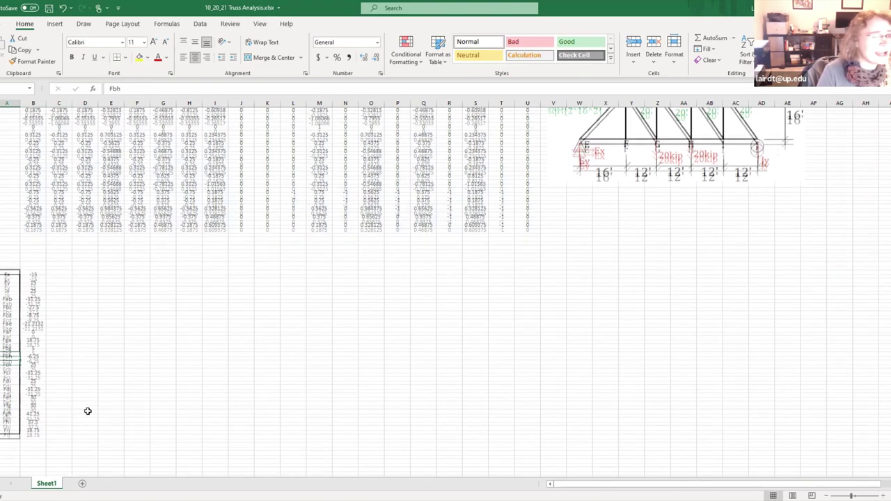
scroll(56, 411, "down", 6)
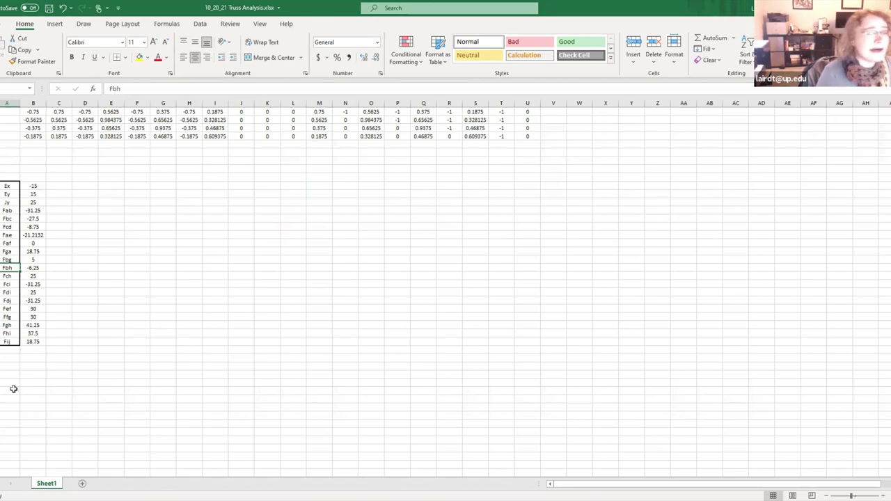
scroll(42, 391, "up", 6)
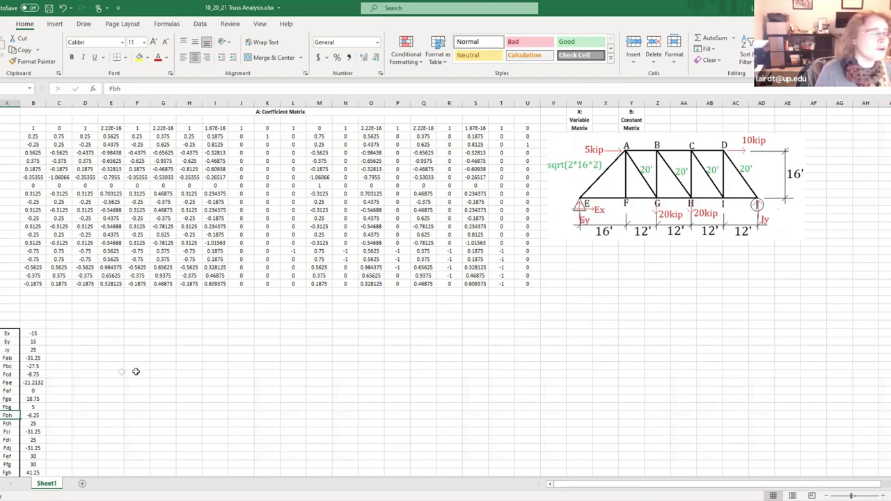
scroll(42, 349, "down", 2)
scroll(527, 278, "up", 1)
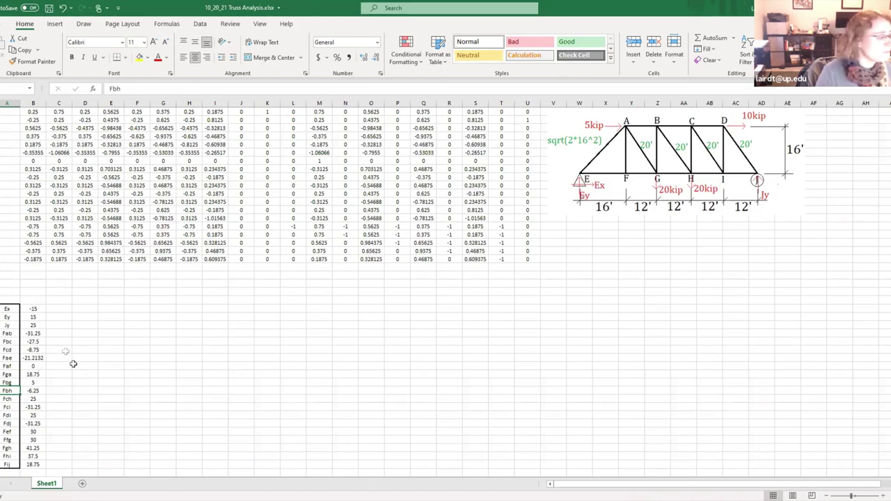
scroll(488, 244, "up", 3)
scroll(139, 335, "down", 3)
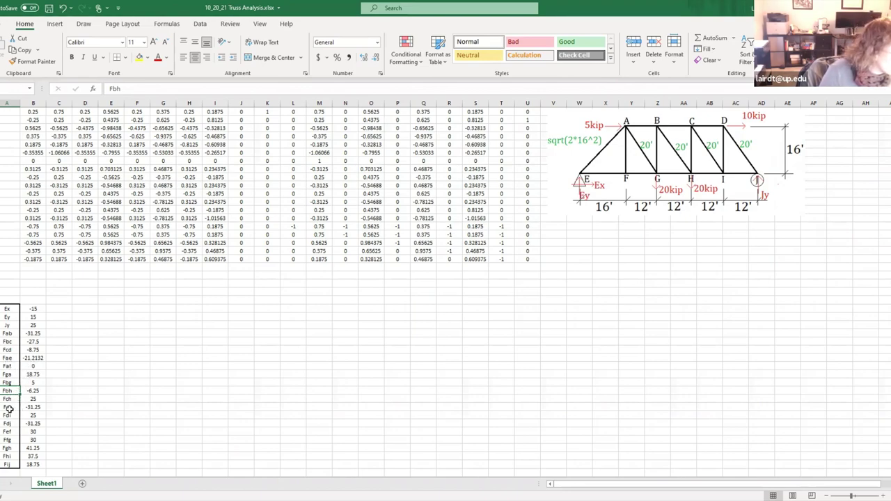
Step: Go through the solved values row by row, checking the labels between Jy and Fij
left_click(13, 432)
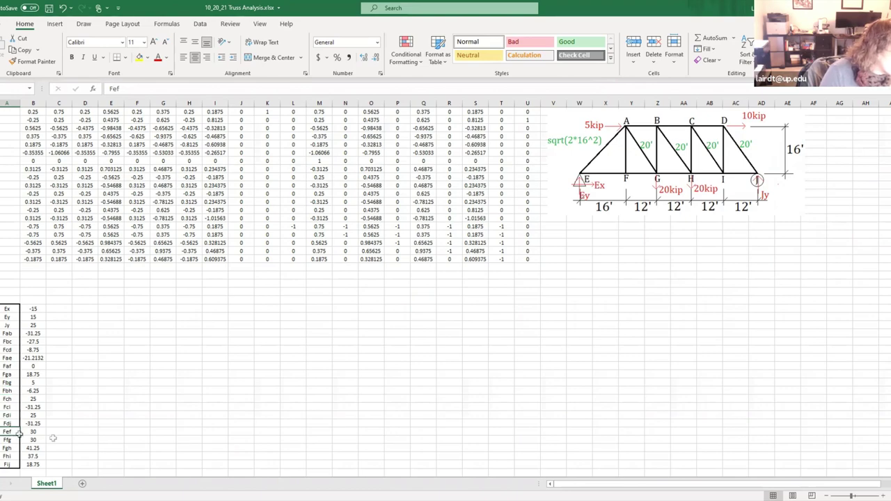
key("Down")
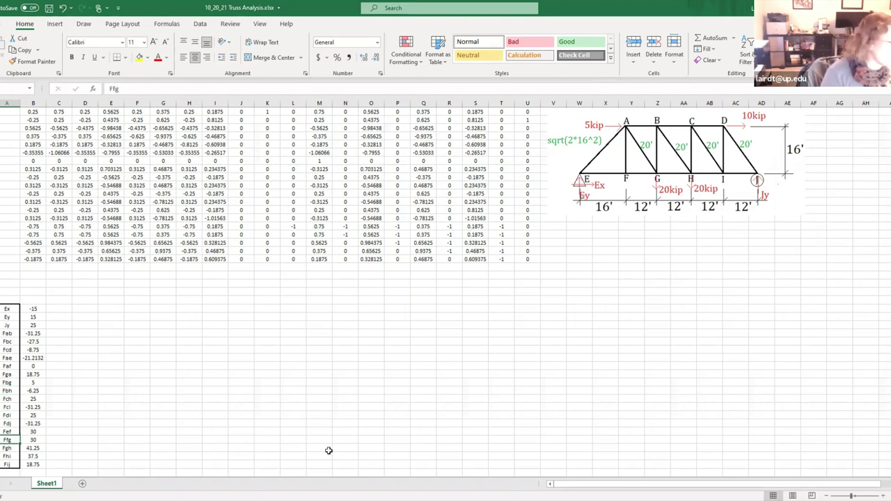
key("Down")
key("Down")
key("Down")
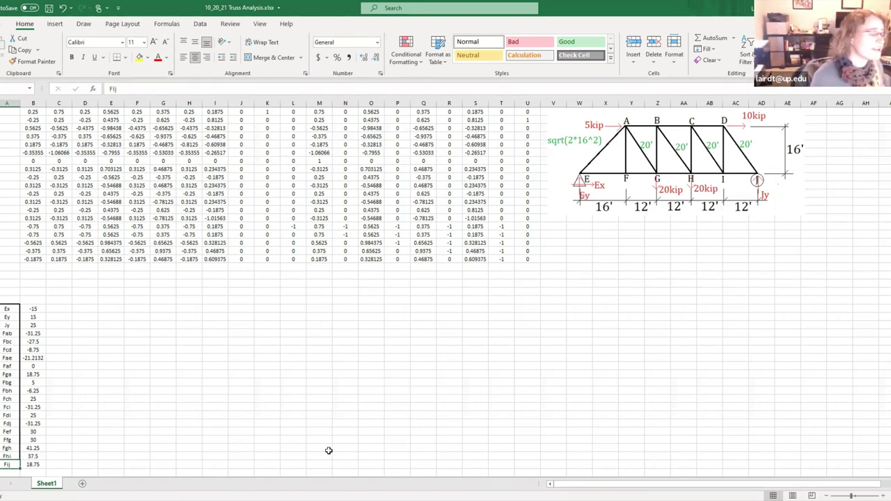
key("Up")
key("Up")
key("Up")
key("Up")
key("Up")
key("Up")
key("Up")
key("Up")
key("Up")
key("Up")
key("Up")
key("Up")
key("Up")
key("Up")
key("Up")
key("Up")
key("Up")
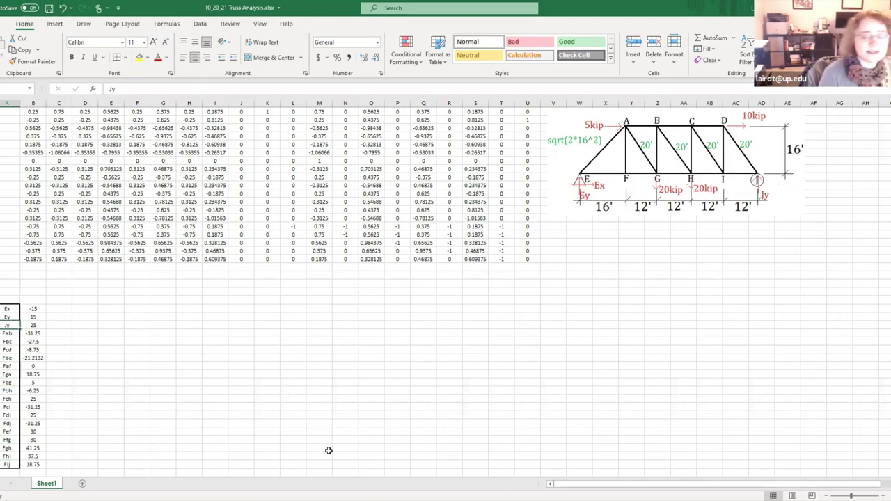
key("Down")
key("Down")
key("Down")
key("Down")
key("Down")
key("Down")
key("Down")
key("Down")
key("Down")
key("Down")
key("Down")
key("Down")
key("Down")
key("Down")
key("Down")
key("Down")
key("Down")
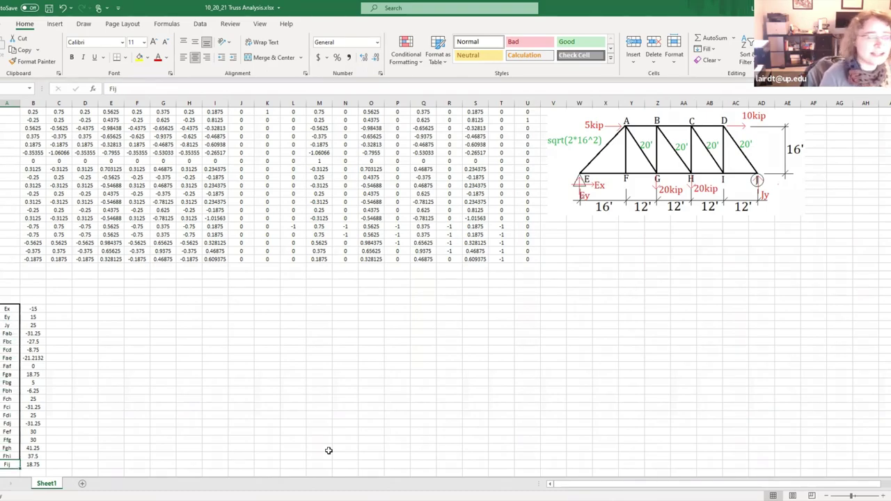
Step: Review the result list and the inverse matrix against the original coefficient and constant matrices
scroll(327, 435, "up", 7)
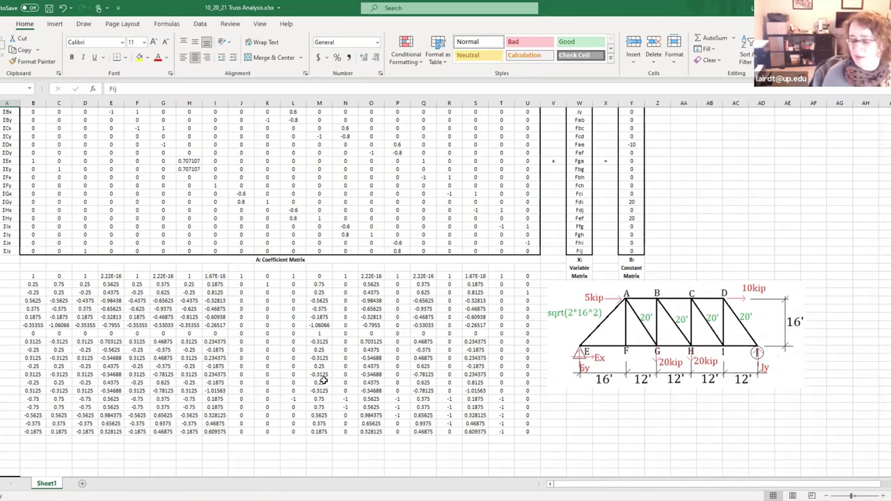
scroll(318, 382, "down", 6)
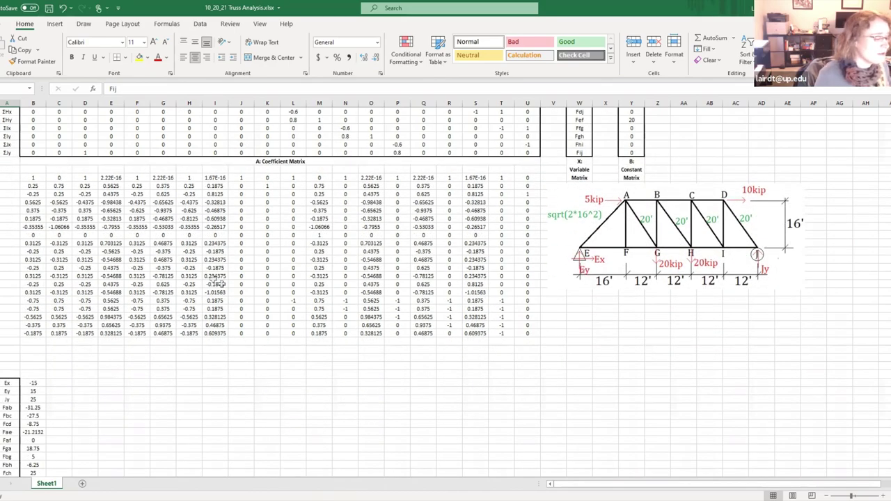
left_click(137, 357)
scroll(52, 465, "down", 3)
scroll(35, 475, "up", 6)
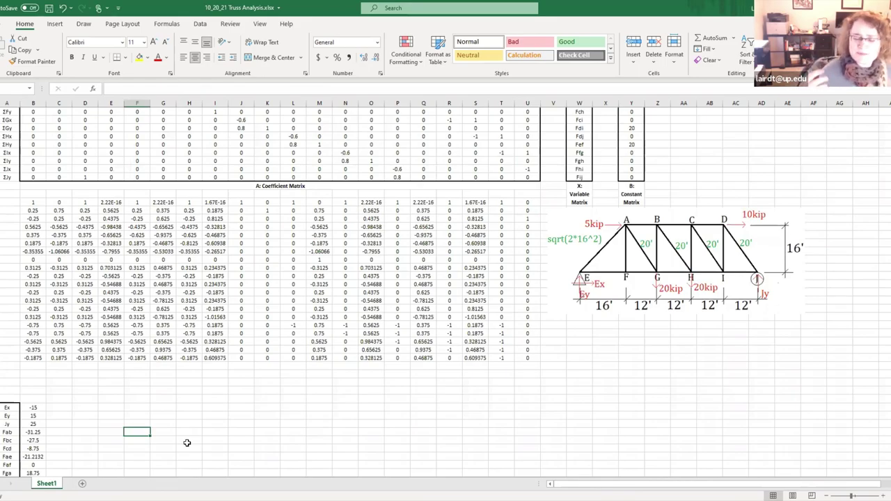
scroll(146, 438, "down", 2)
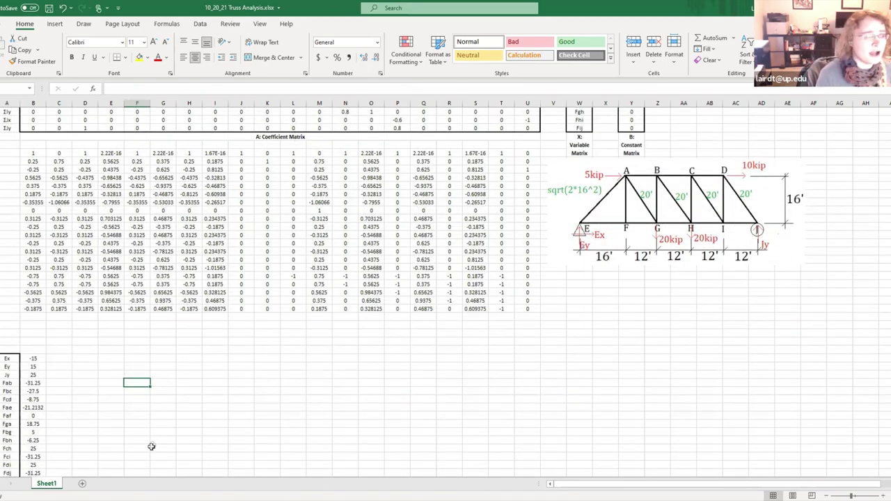
scroll(168, 359, "up", 6)
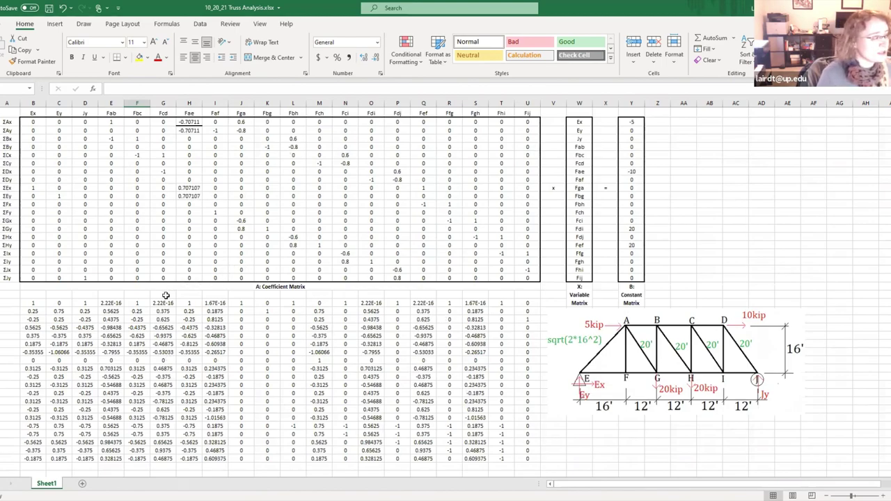
Step: Inspect the ΣAx row of the coefficient matrix cell by cell from the Ex column to the Ffg column
left_click(25, 129)
left_click(24, 123)
key("Left")
left_click(24, 124)
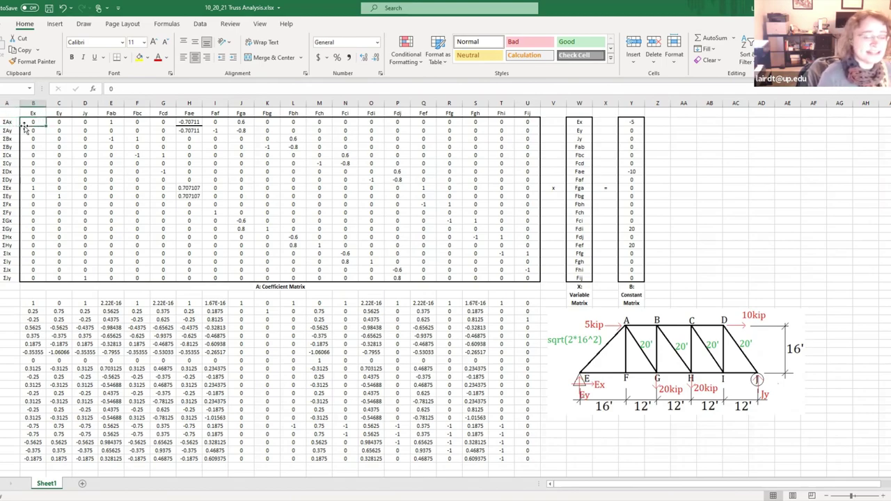
key("Right")
key("Right")
key("Right")
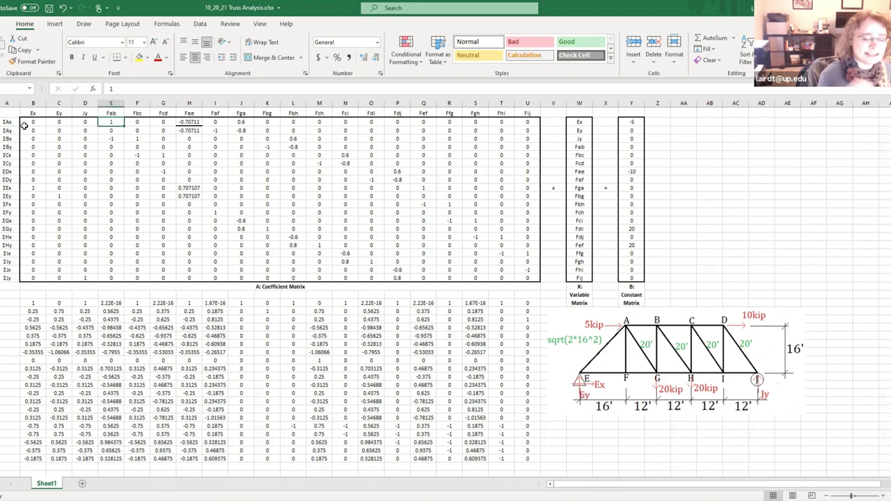
left_click(24, 125)
key("Right")
key("Right")
key("Right")
key("Right")
key("Right")
key("Right")
key("Right")
key("Right")
key("Right")
key("Right")
key("Right")
key("Right")
key("Right")
key("Right")
key("Right")
key("Right")
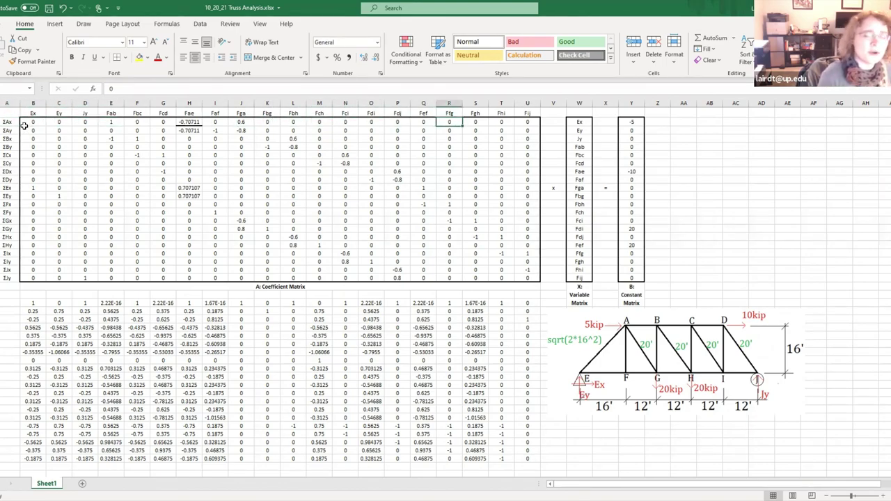
key("Left")
key("Left")
key("Left")
key("Left")
key("Left")
key("Left")
key("Left")
key("Left")
key("Left")
key("Left")
key("Left")
key("Left")
key("Left")
key("Left")
key("Left")
key("Left")
Step: Inspect the Ex column of the coefficient matrix down to the first cell of the inverse matrix
key("Down")
key("Down")
key("Down")
key("Down")
key("Down")
key("Down")
key("Down")
key("Down")
key("Down")
key("Down")
key("Down")
key("Down")
key("Down")
key("Down")
key("Down")
key("Down")
key("Down")
key("Down")
key("Down")
key("Down")
key("Down")
key("Down")
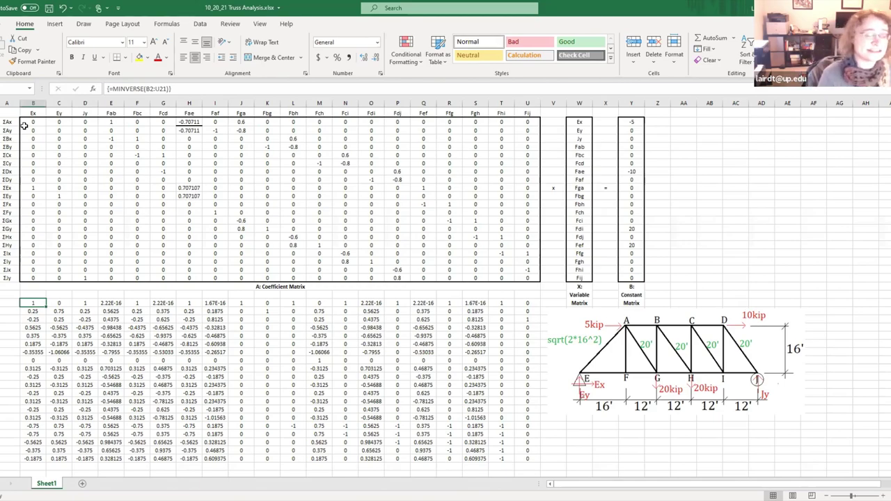
Step: Note the determinacy relation M+R=2J in cell AA6, beside the constant matrix
left_click(689, 154)
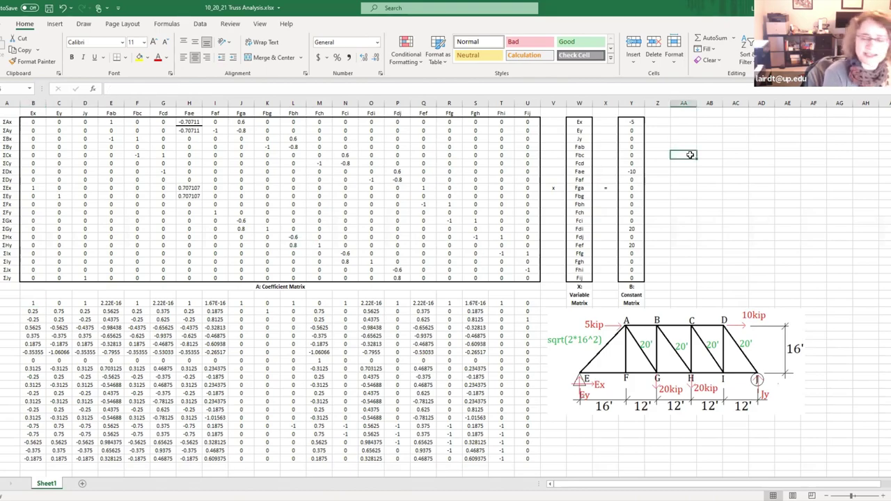
type("M+R")
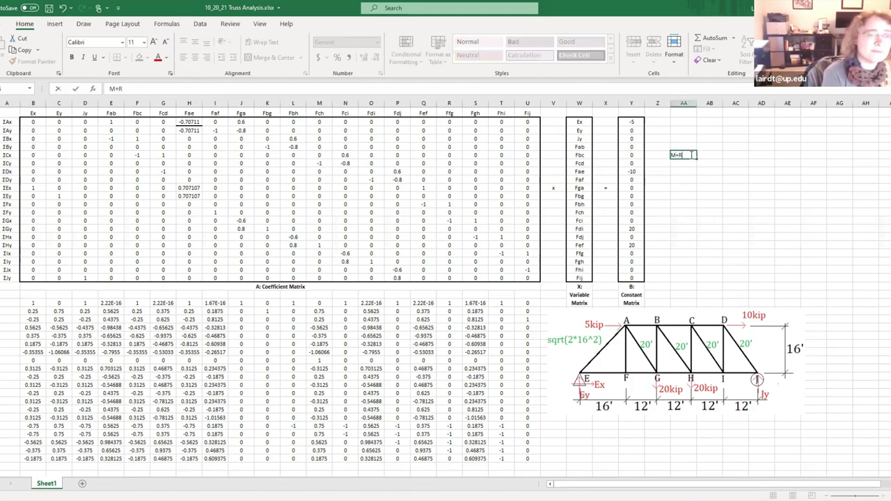
type("=2j")
key("Return")
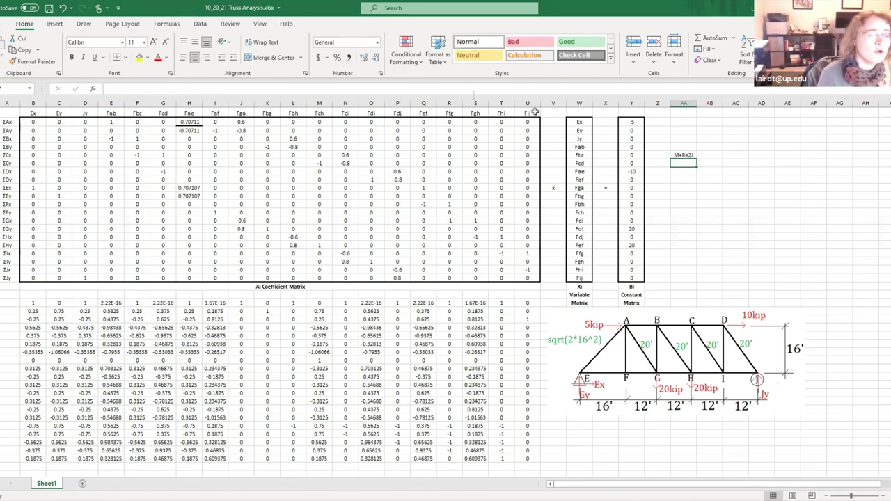
left_click(35, 131)
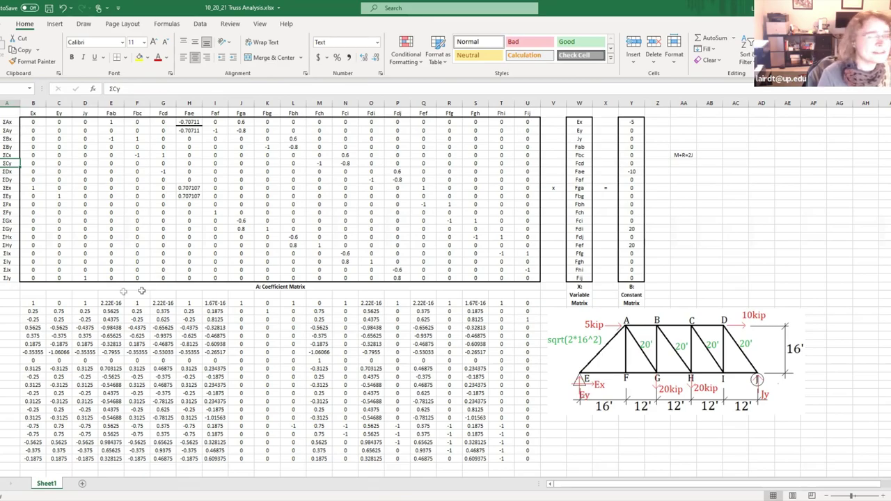
scroll(82, 286, "down", 4)
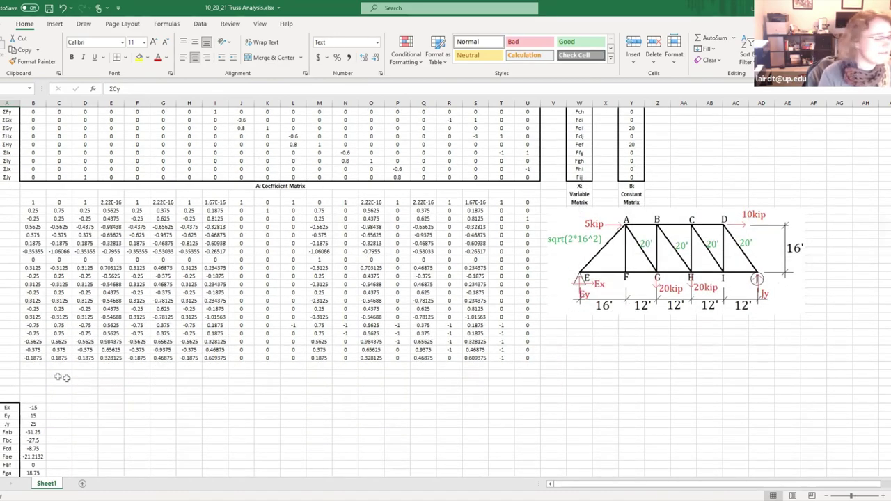
scroll(209, 313, "down", 2)
scroll(348, 253, "up", 6)
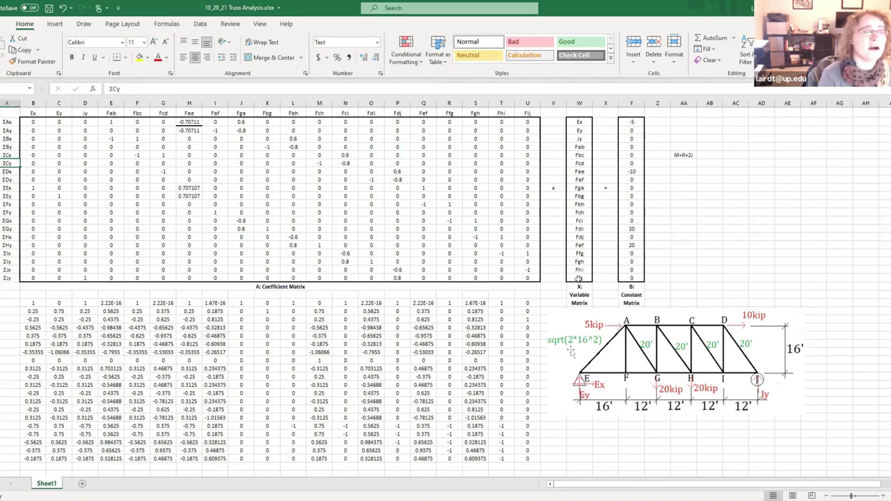